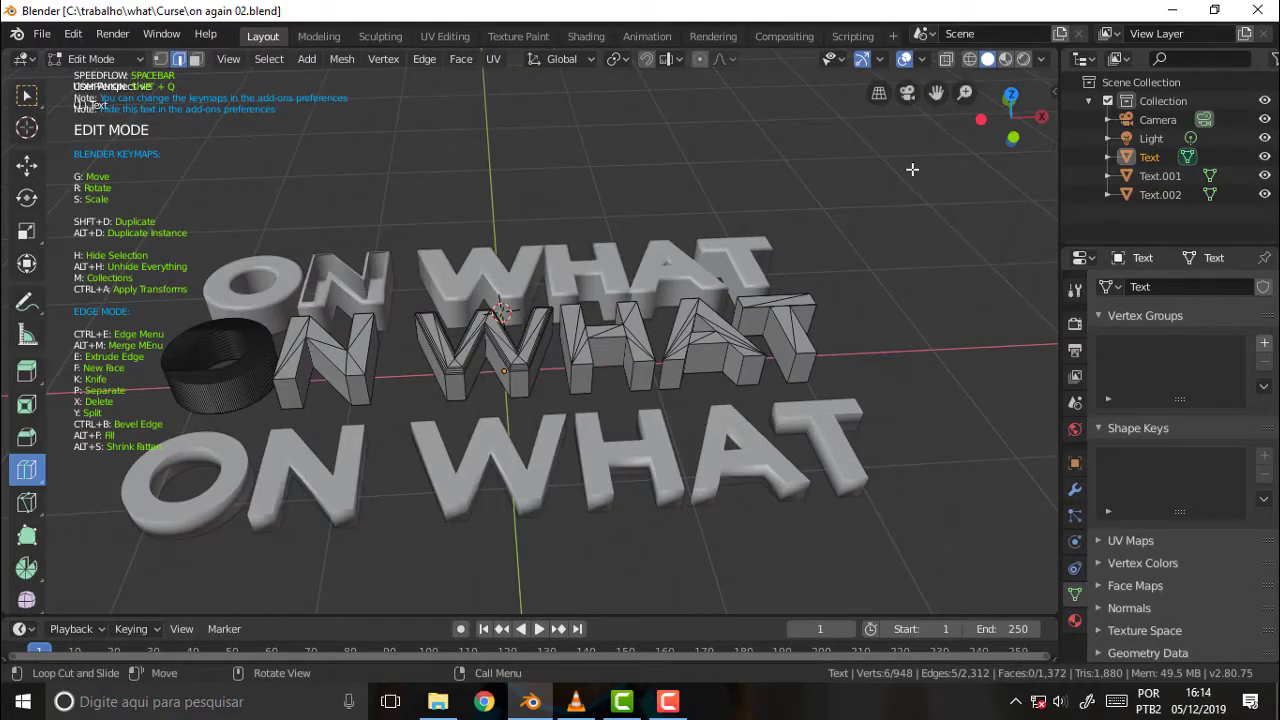
Step: Orbit and zoom around the ON WHAT texts for frontal and low side views
mouse_move(912, 170)
middle_down()
mouse_move(843, 152)
mouse_move(930, 245)
mouse_move(903, 394)
mouse_move(858, 293)
mouse_move(910, 190)
middle_up()
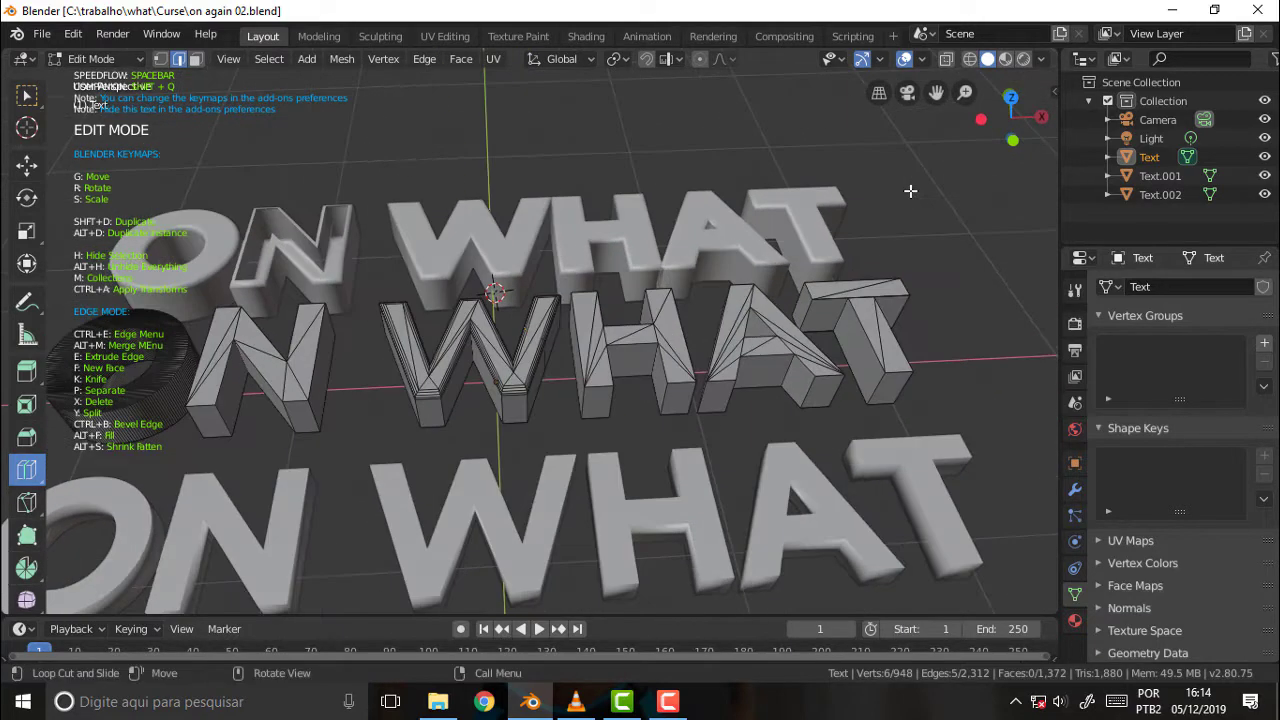
scroll(910, 190, down, 2)
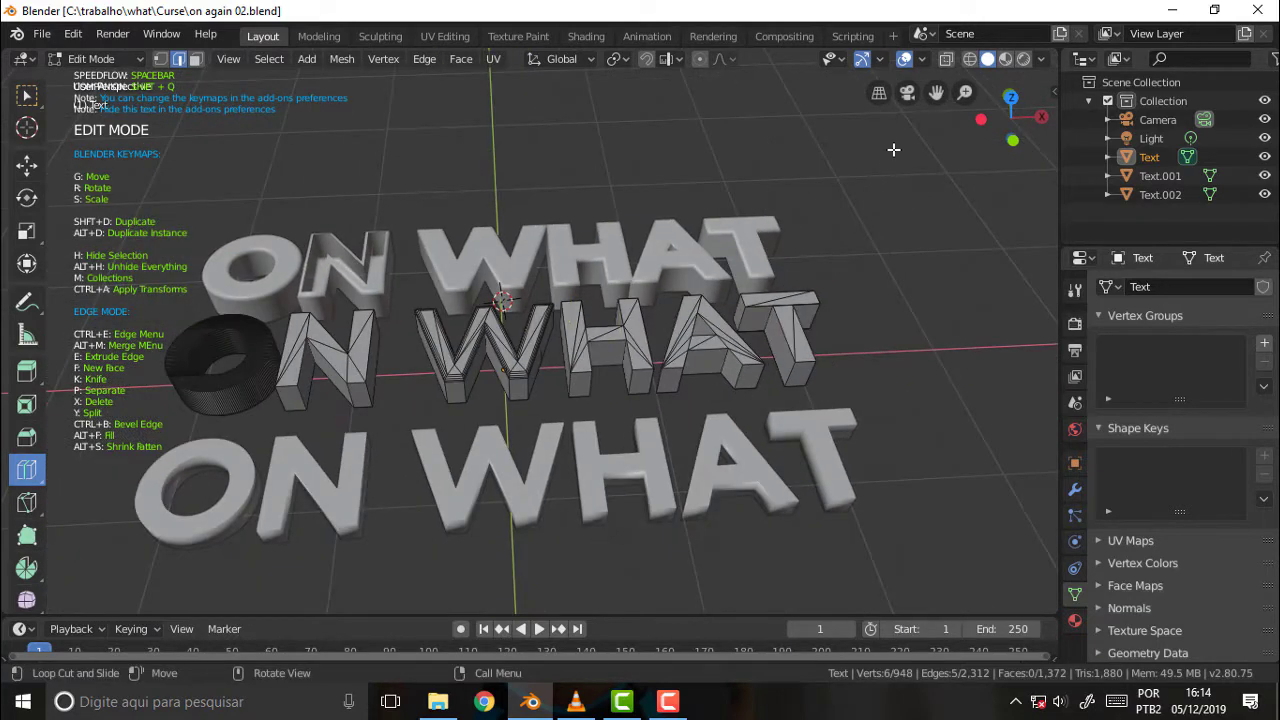
drag(936, 92, 757, 225)
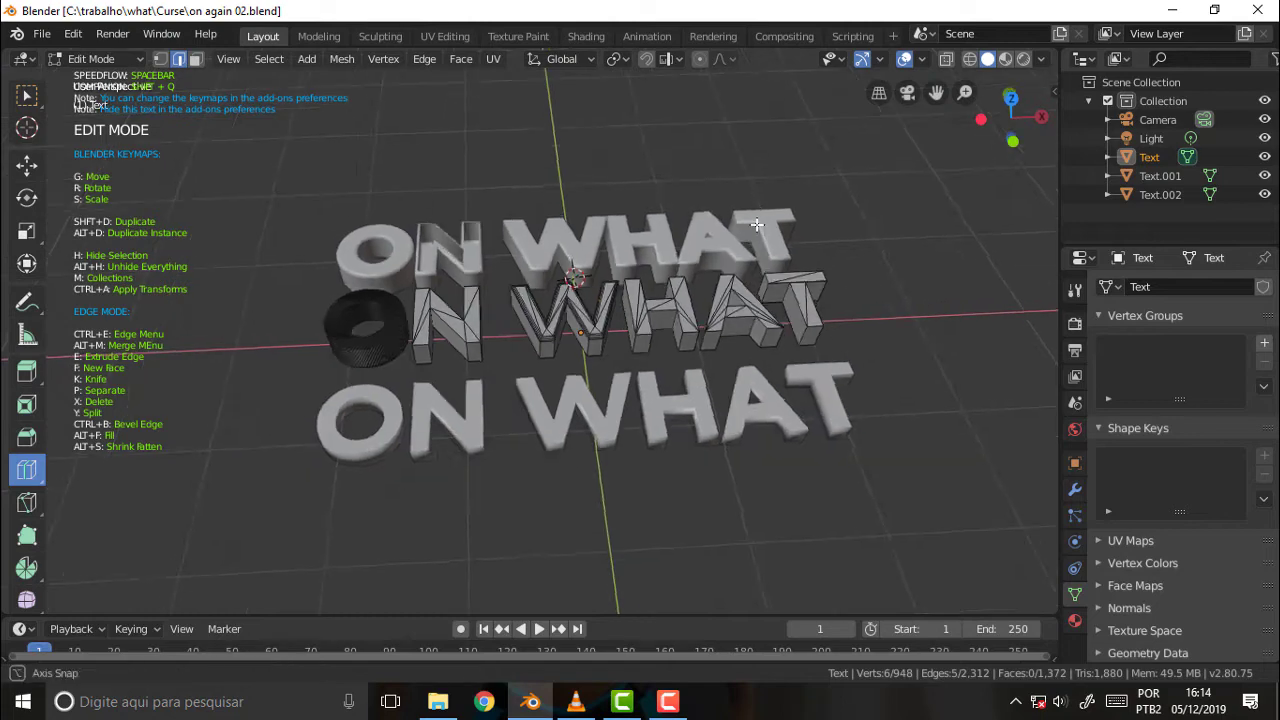
middle_drag(757, 225, 765, 293)
scroll(765, 293, up, 2)
scroll(765, 293, down, 1)
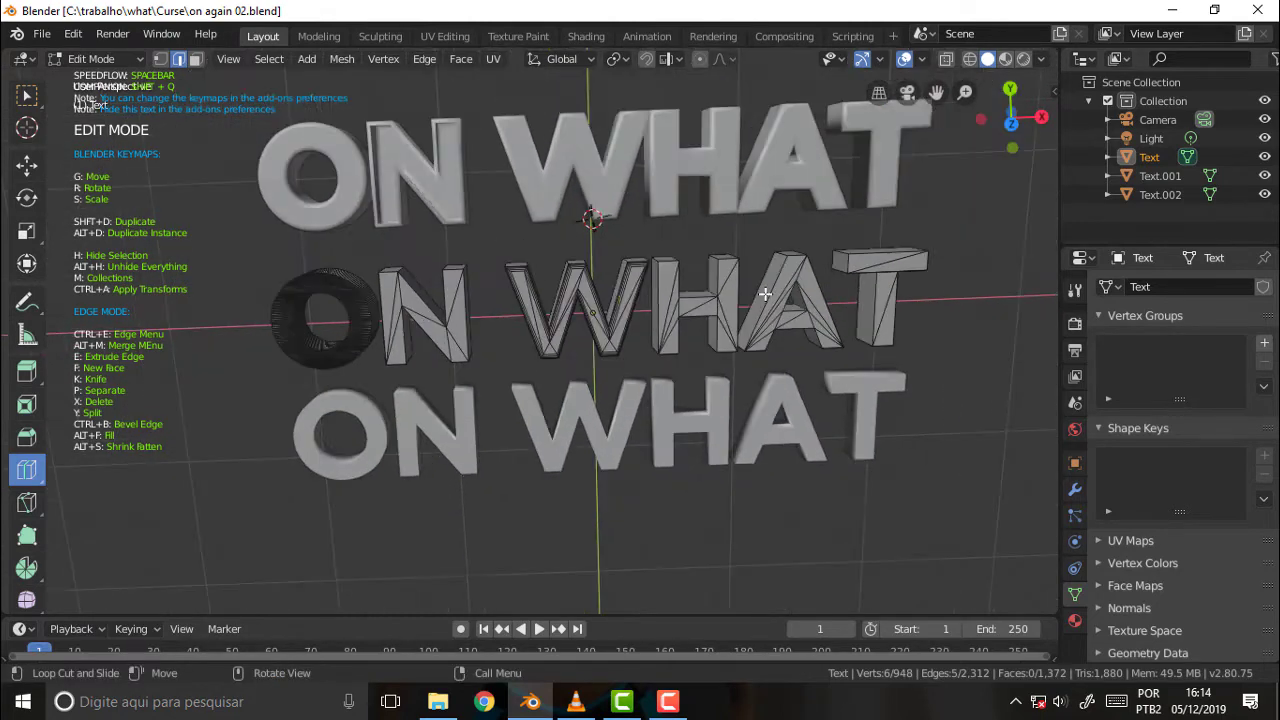
drag(936, 92, 880, 266)
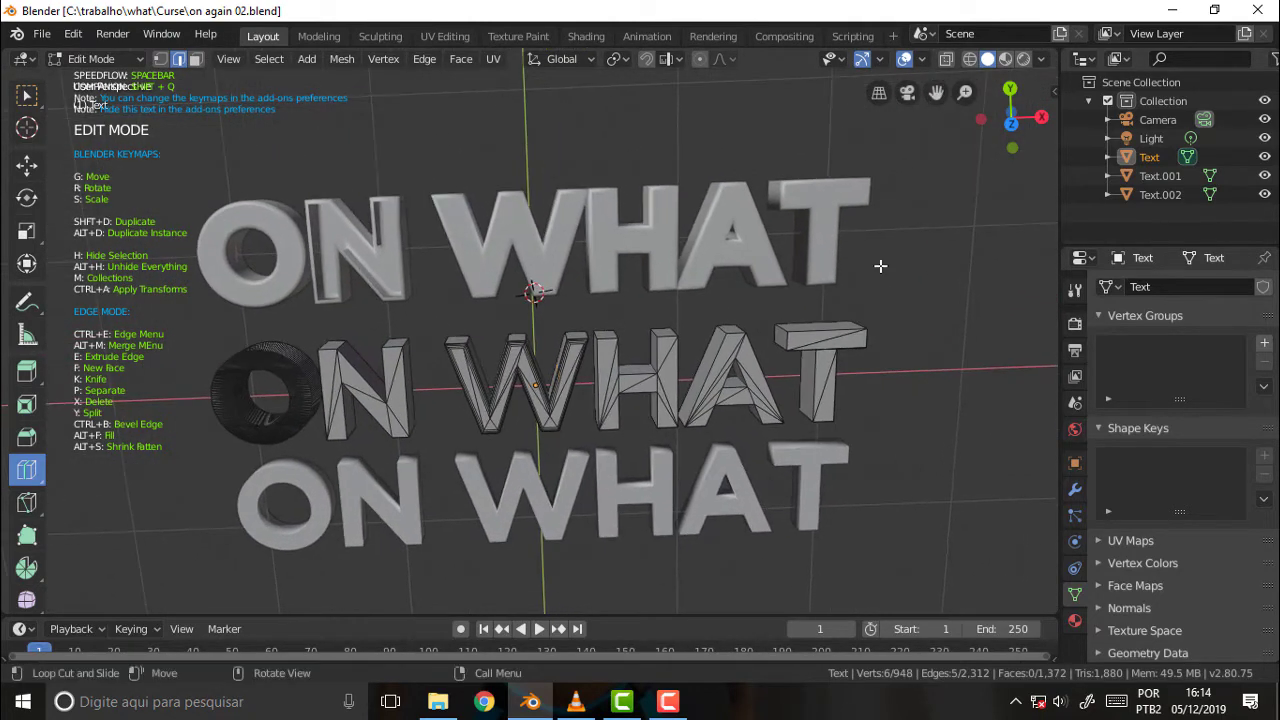
mouse_move(880, 266)
middle_down()
mouse_move(852, 584)
mouse_move(986, 214)
mouse_move(874, 306)
mouse_move(851, 157)
middle_up()
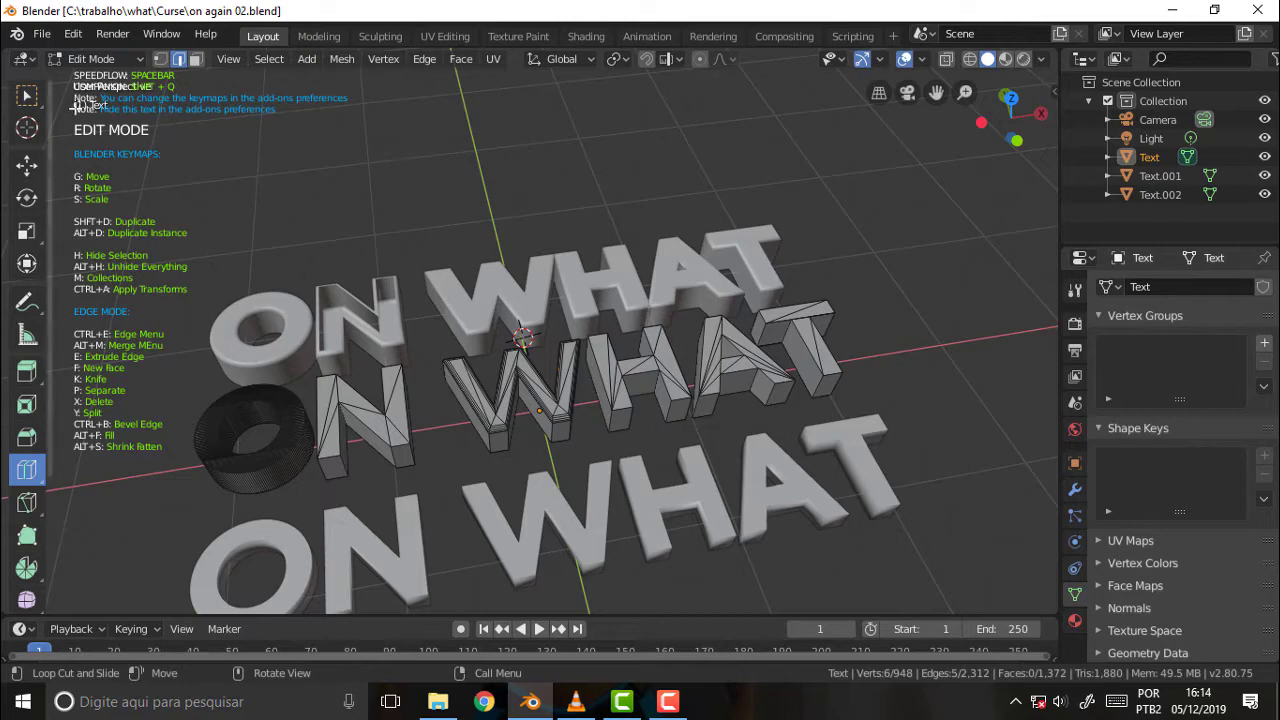
Step: Switch from Loop Cut to box selection and briefly check the tutorial video
click(27, 94)
mouse_move(629, 149)
middle_down()
mouse_move(586, 366)
mouse_move(609, 131)
middle_up()
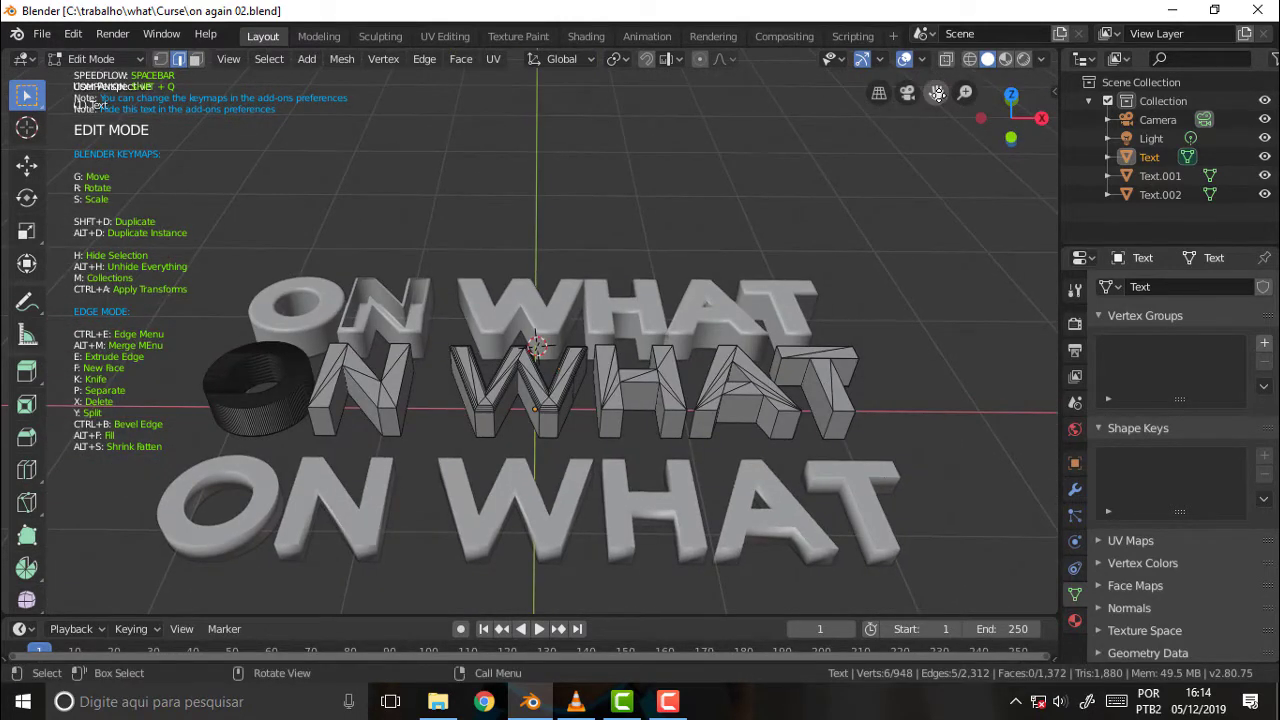
drag(931, 93, 900, 180)
click(576, 704)
click(576, 704)
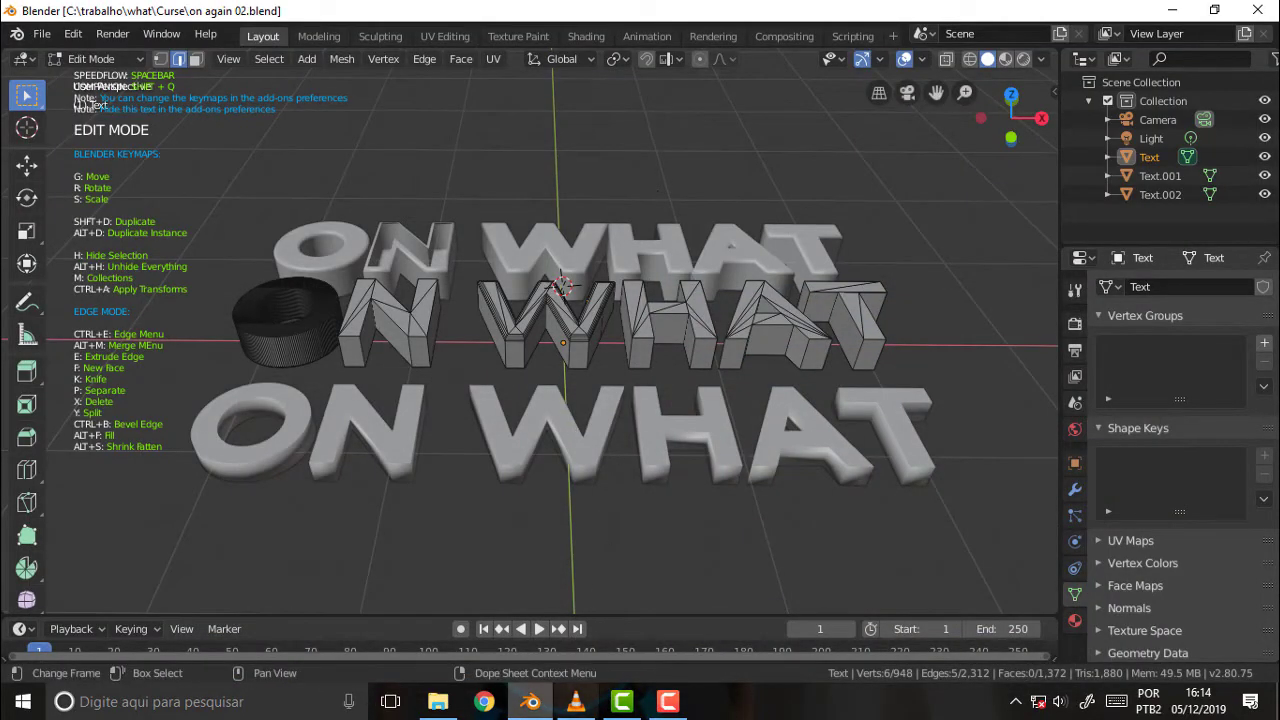
click(576, 704)
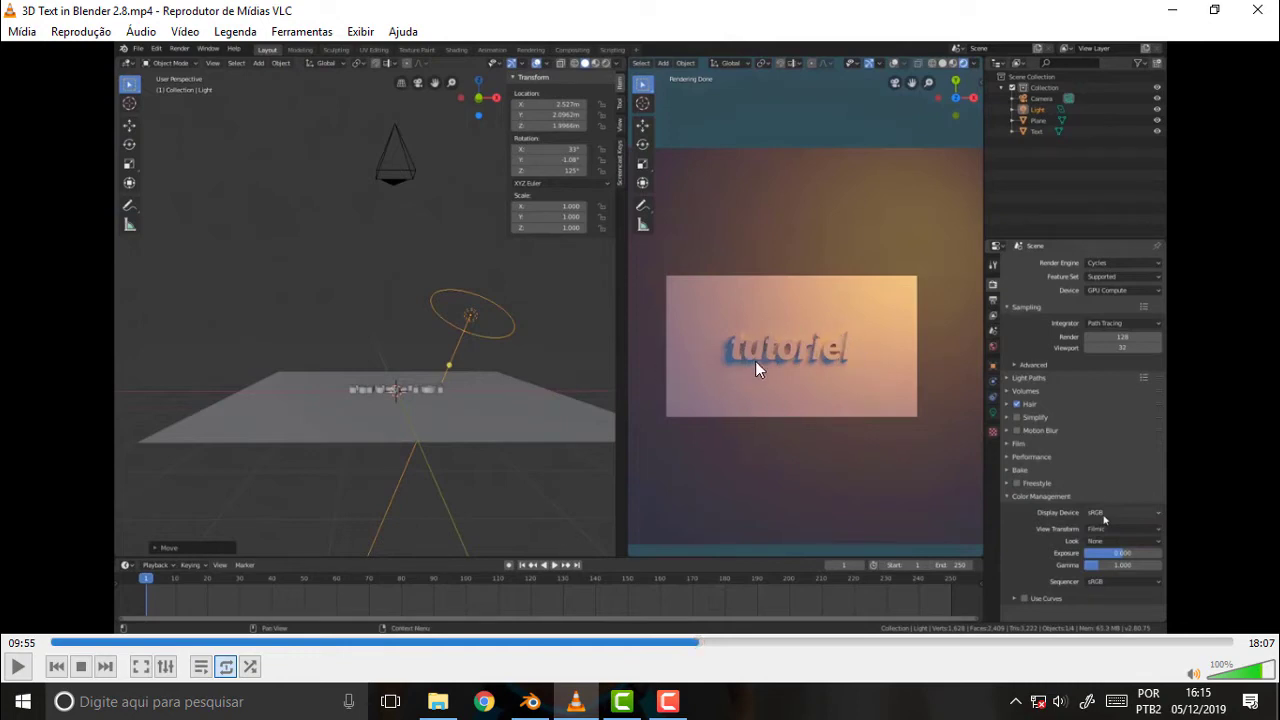
click(576, 704)
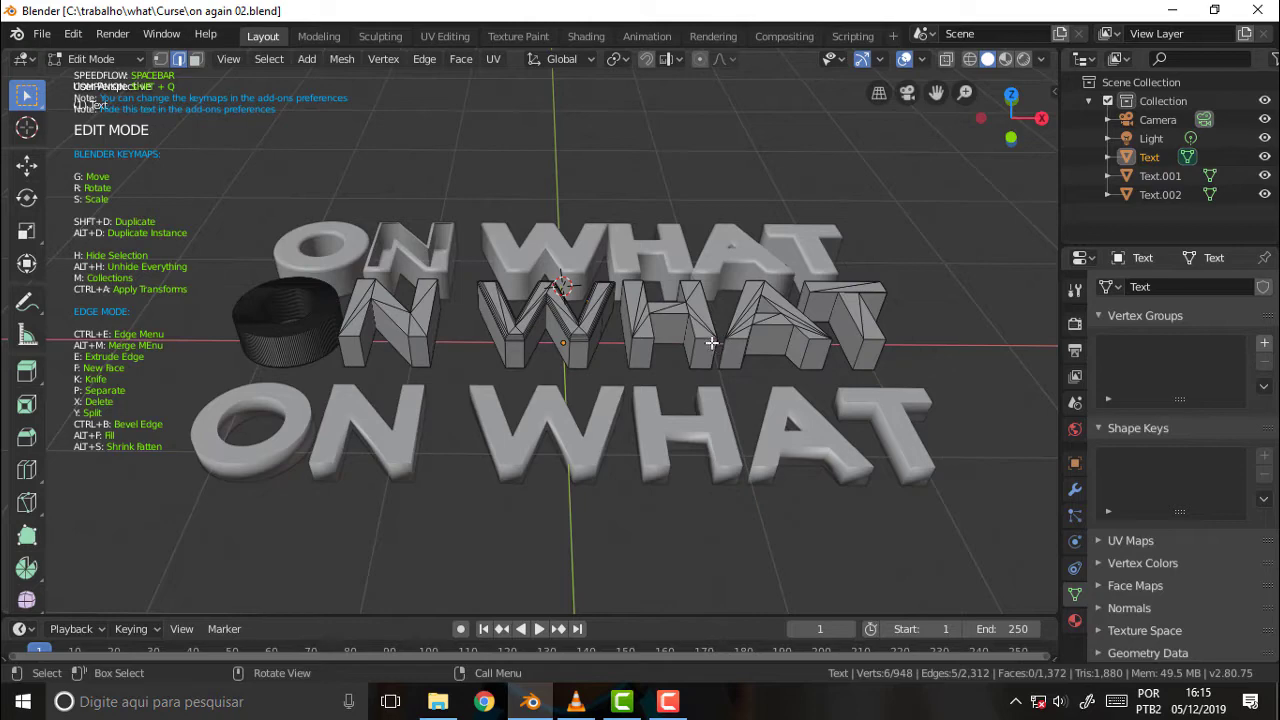
Step: Load on again 01.blend from Open Recent and pick a face on the lower WHAT
scroll(816, 316, up, 3)
scroll(816, 316, down, 2)
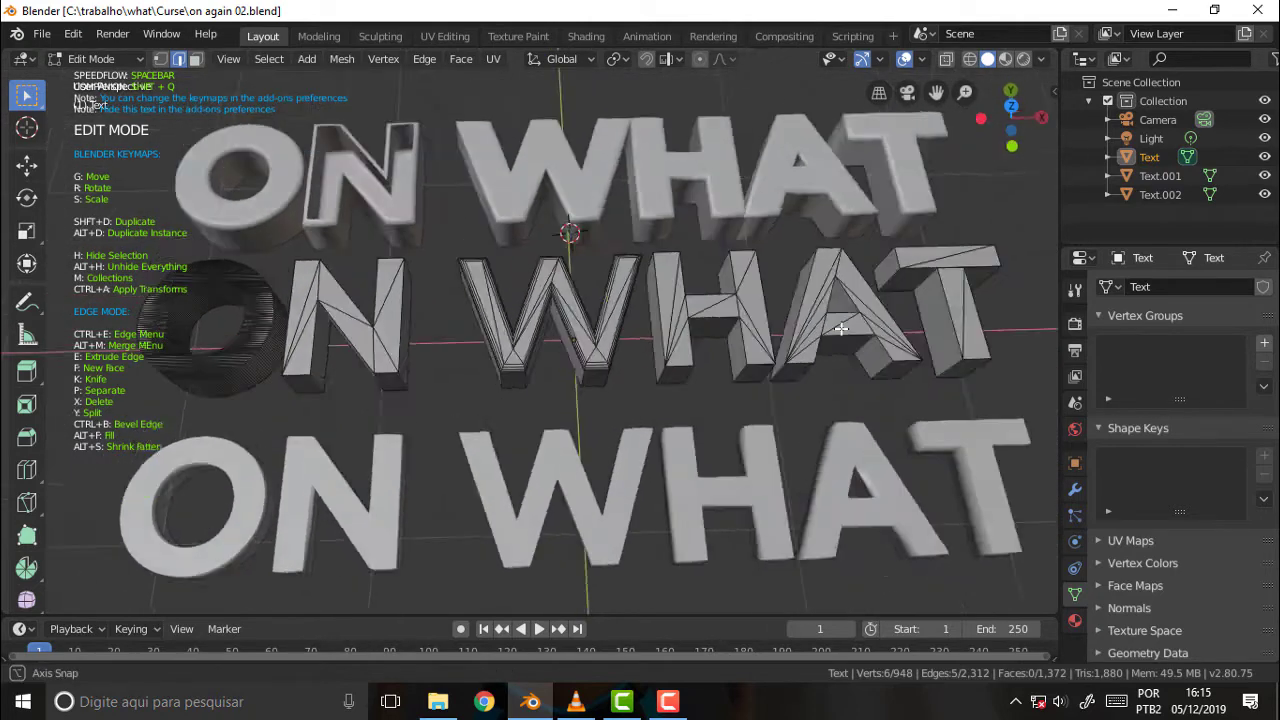
middle_drag(816, 316, 706, 355)
scroll(773, 289, up, 2)
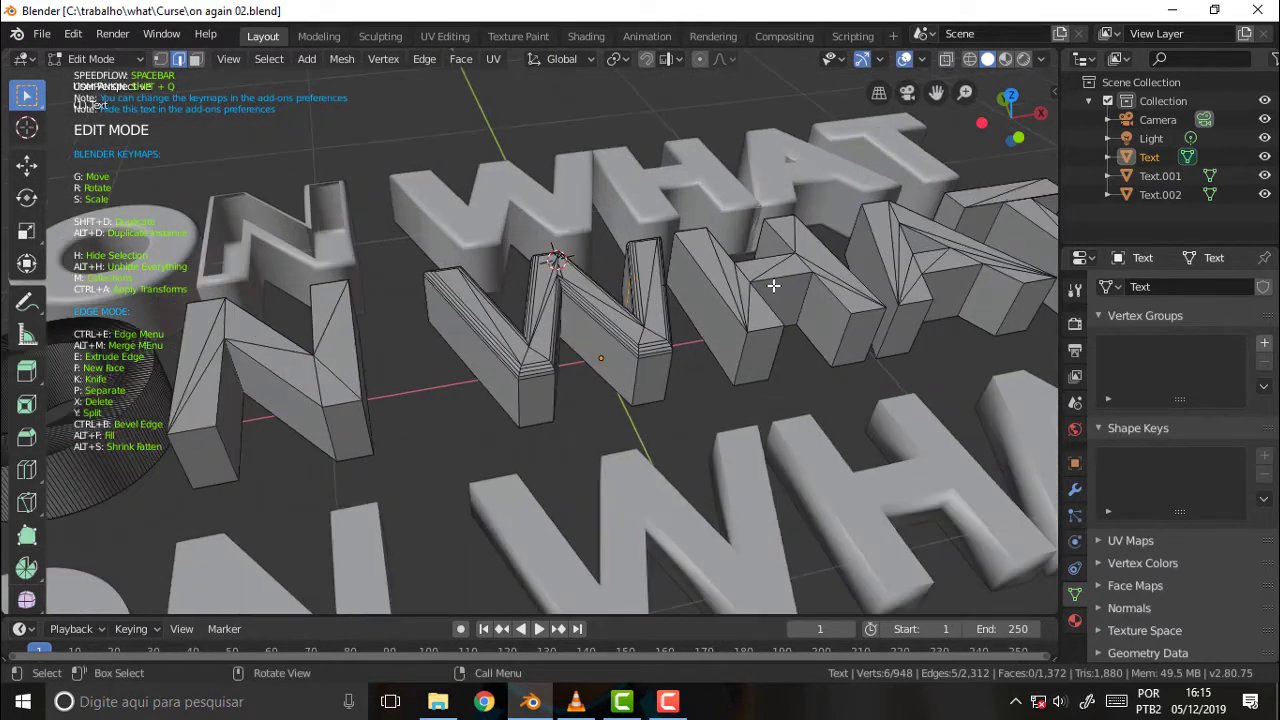
scroll(773, 289, down, 3)
middle_drag(876, 271, 871, 302)
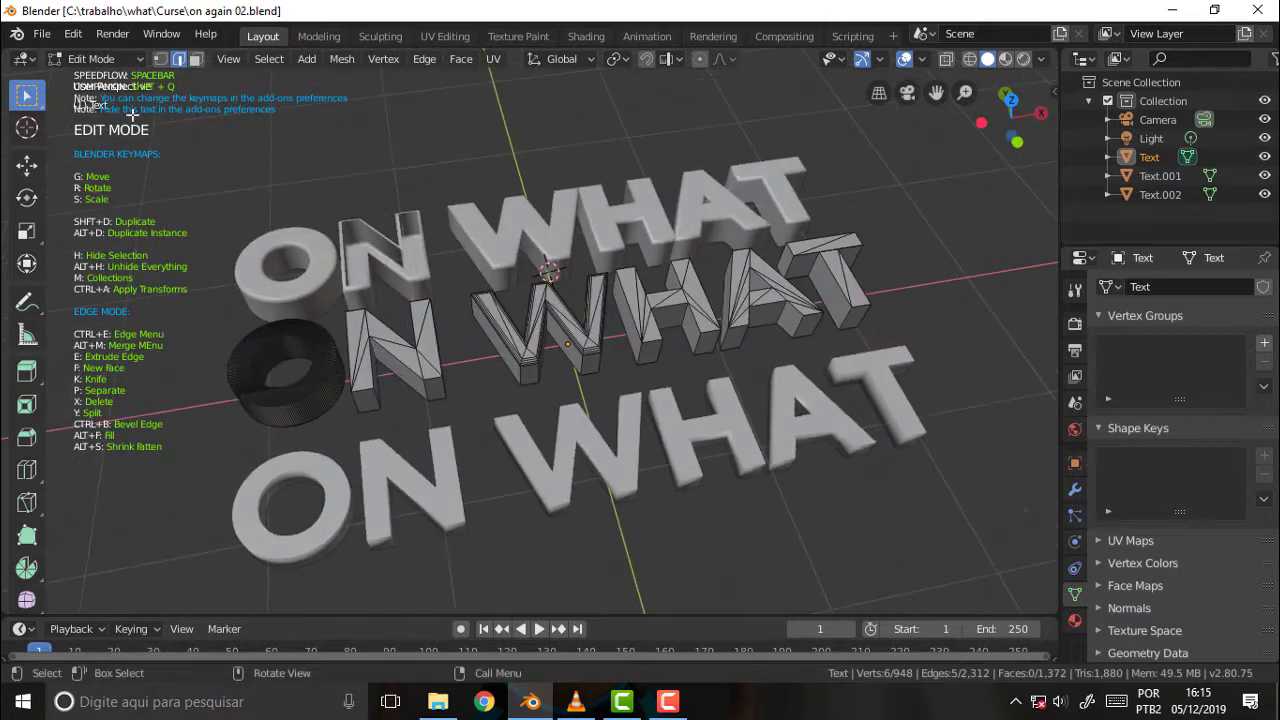
click(41, 33)
mouse_move(85, 92)
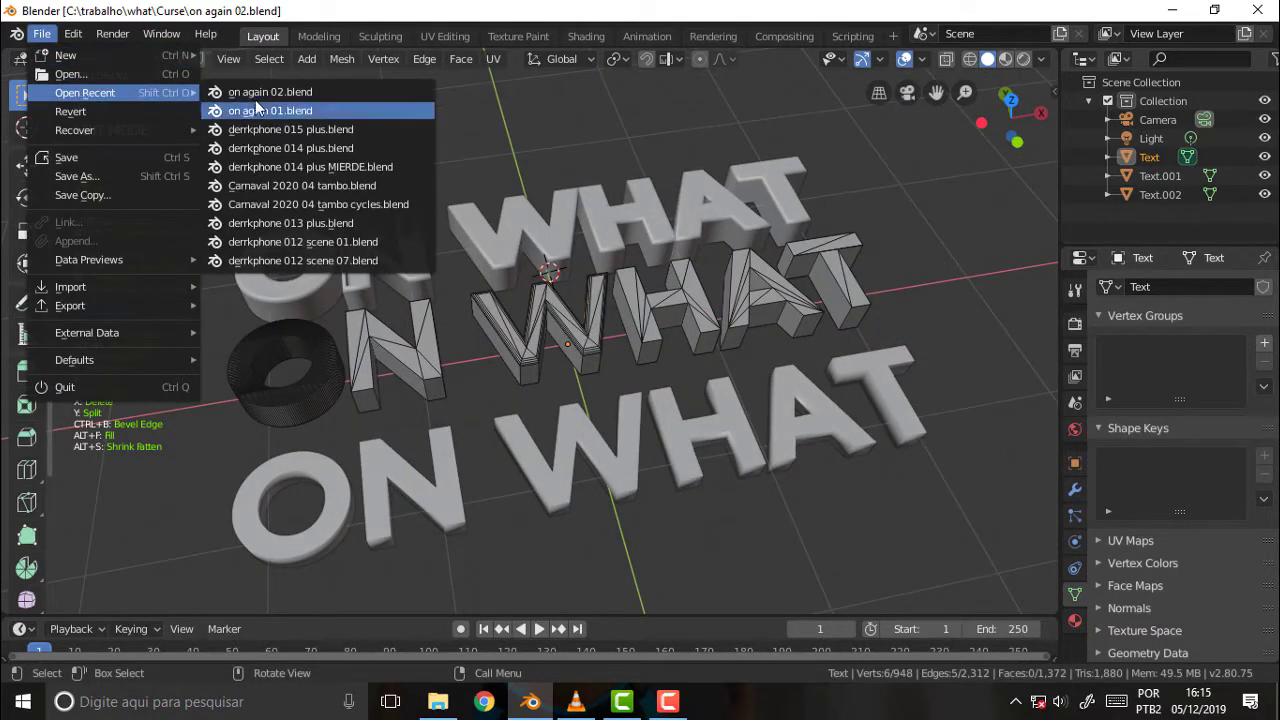
click(240, 111)
scroll(794, 318, up, 2)
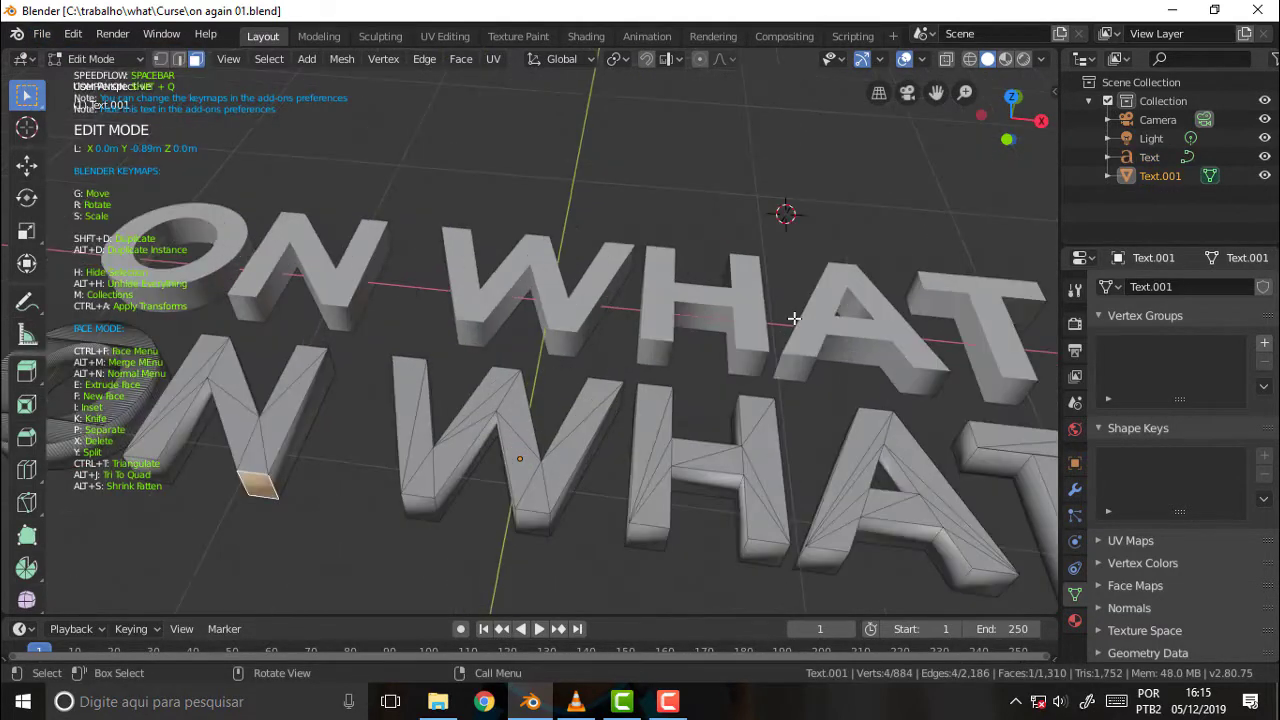
scroll(797, 319, down, 2)
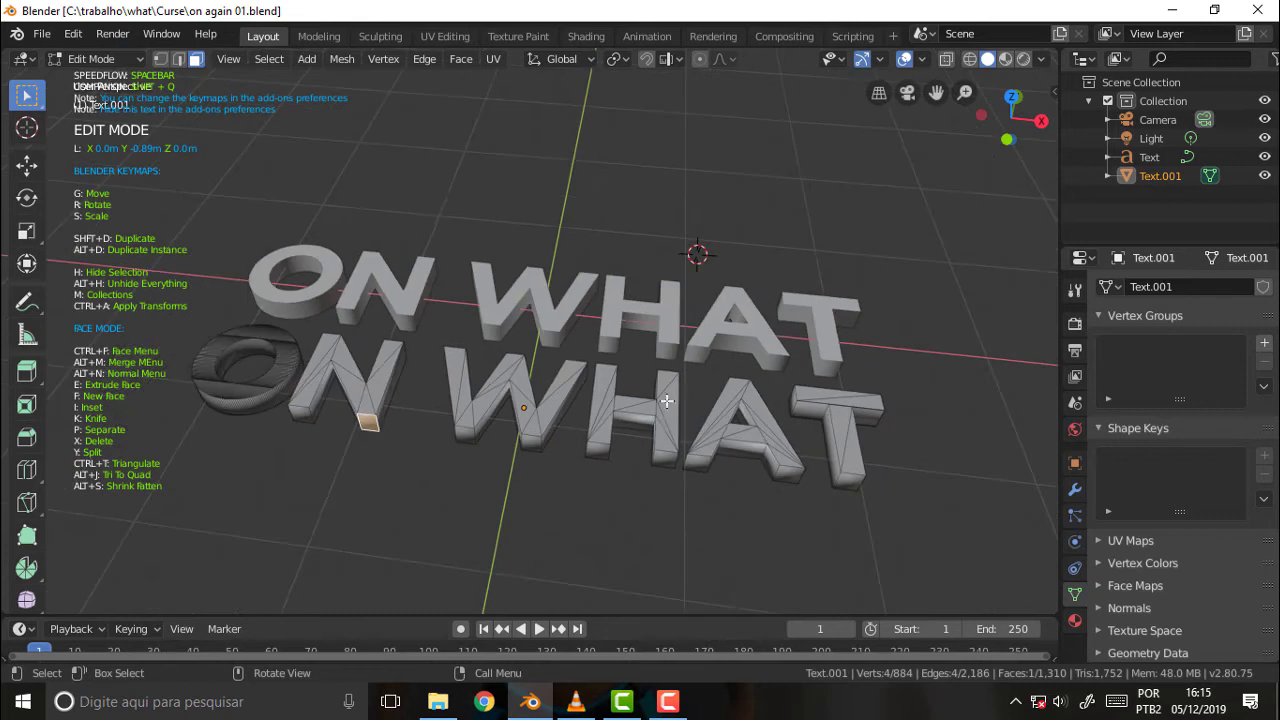
click(617, 408)
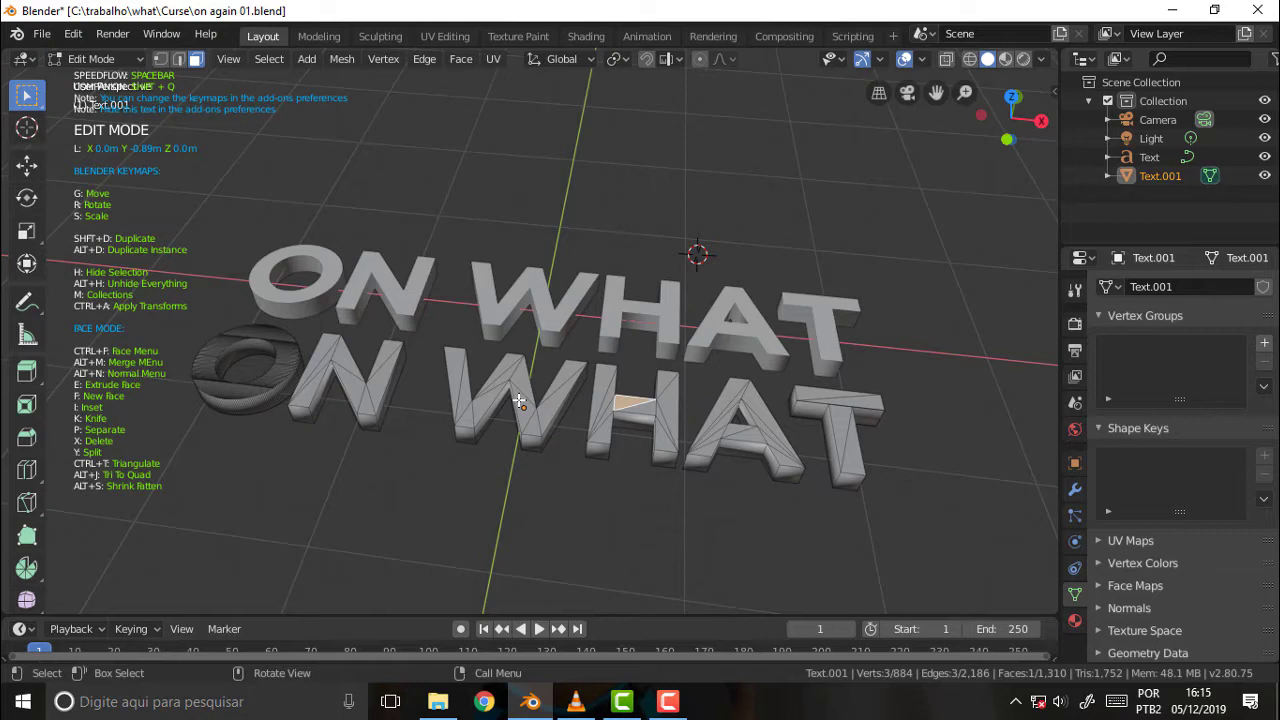
Step: Start scaling the chosen face, then cancel, leaving it unchanged
key(s)
key(Escape)
key(s)
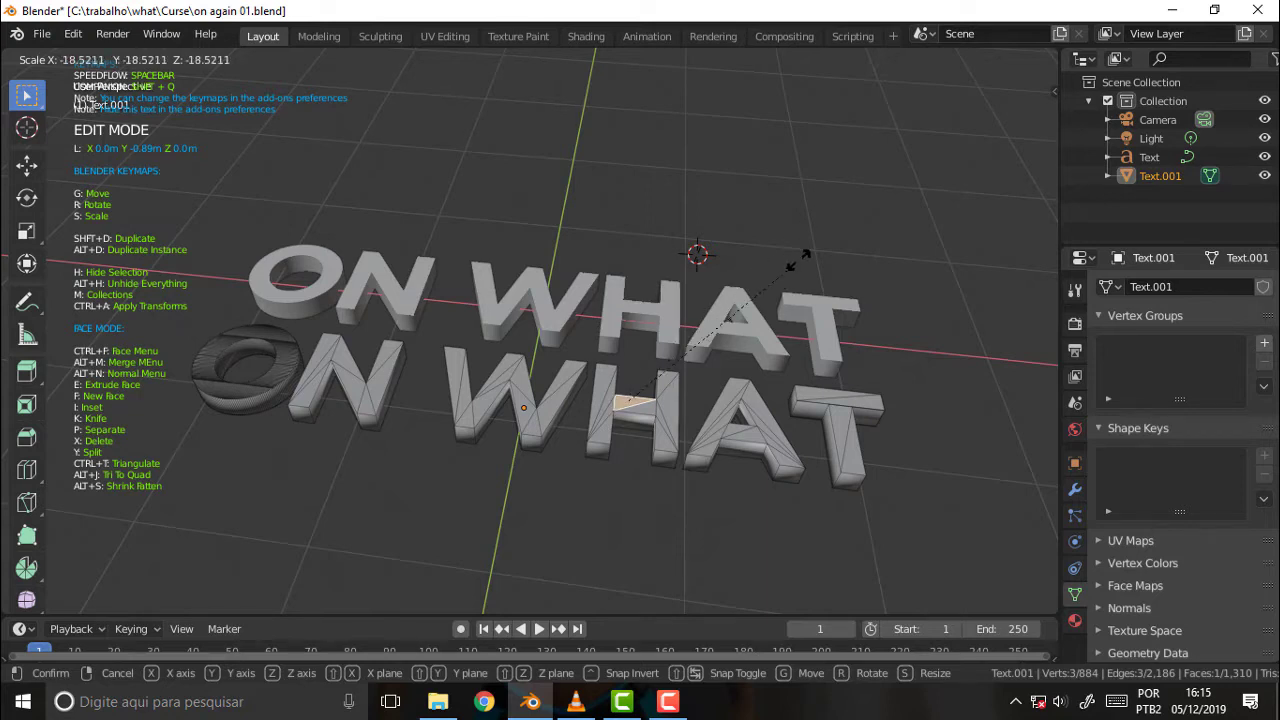
key(Escape)
Step: Select all of Text.001, delete its faces, then delete the object from the Outliner
key(alt+a)
key(a)
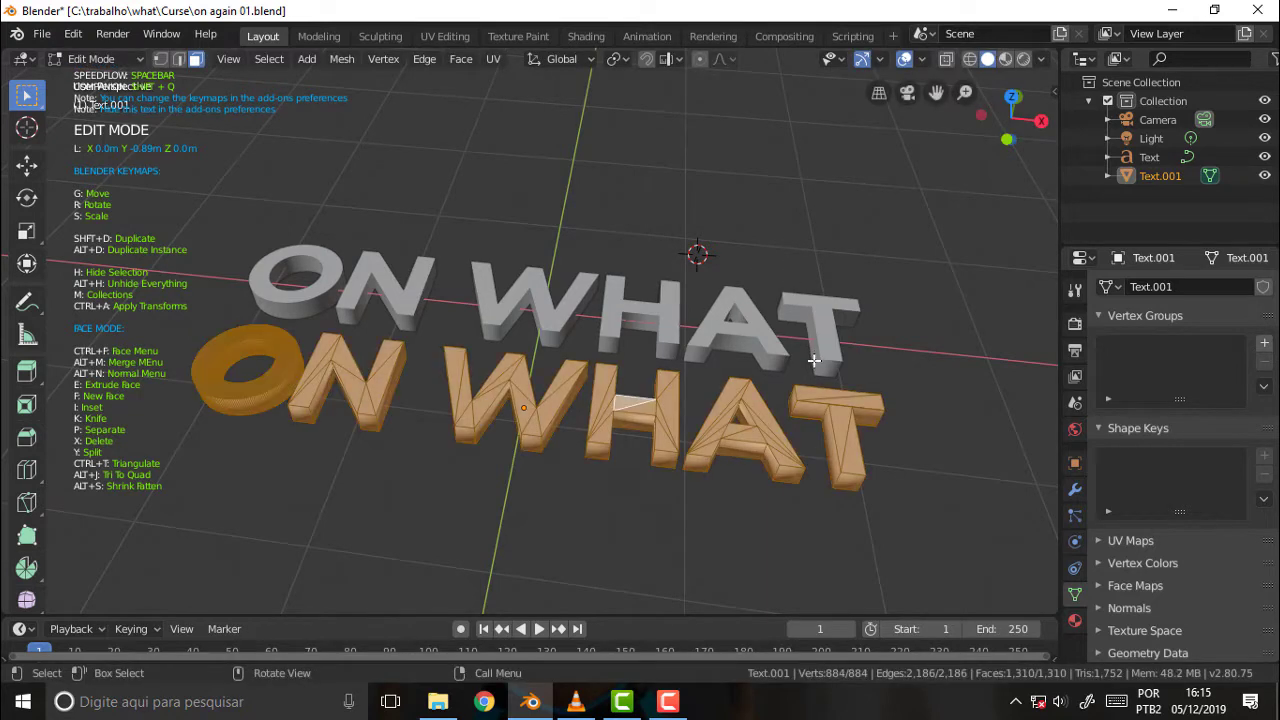
key(x)
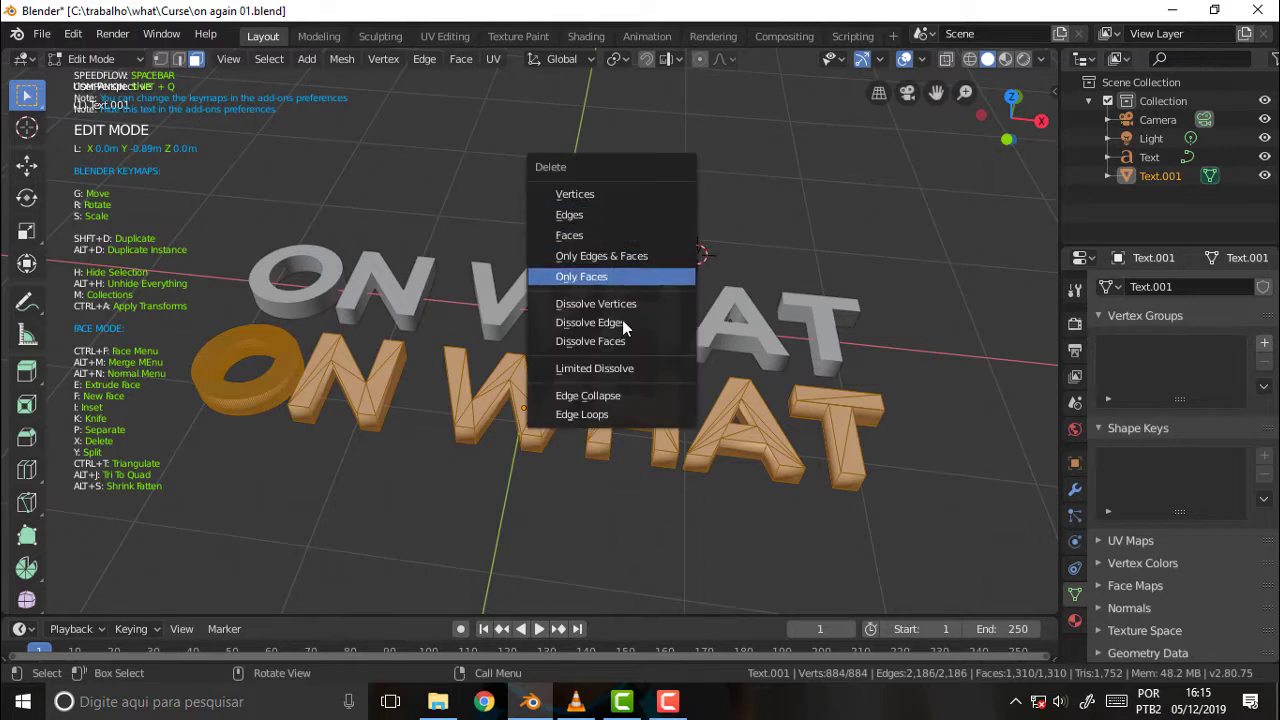
click(615, 235)
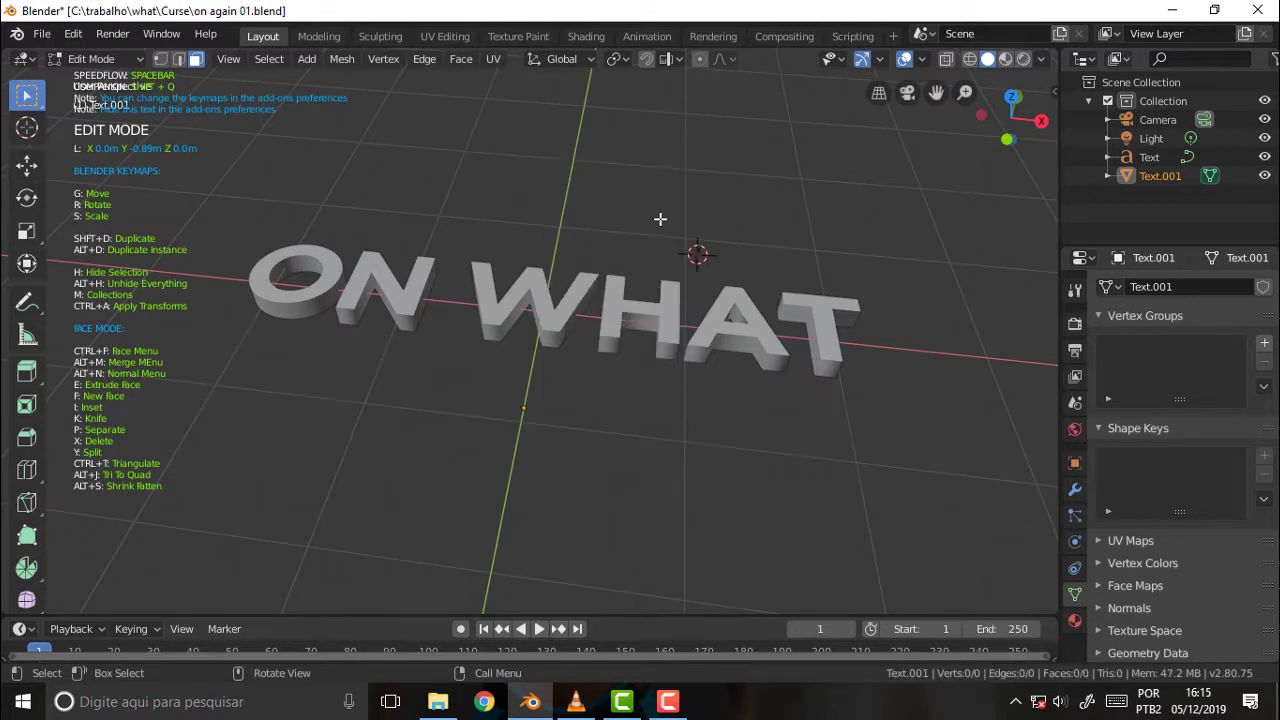
right_click(1159, 175)
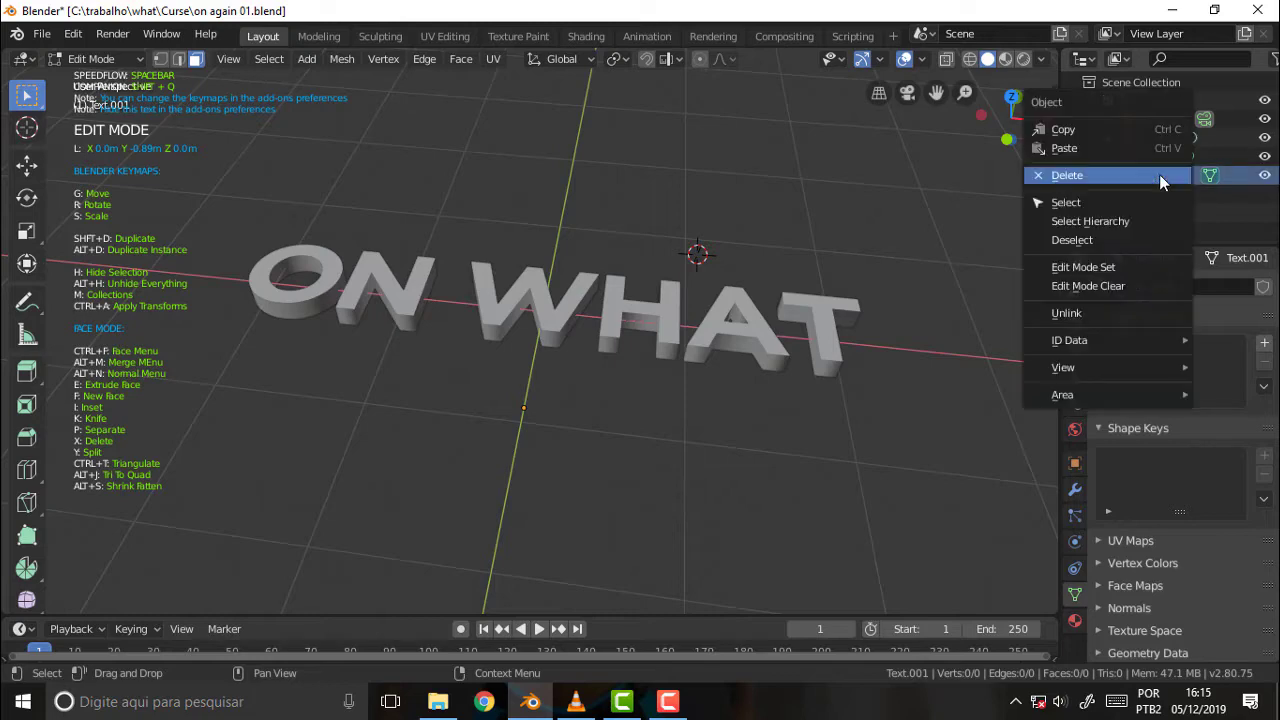
click(1159, 174)
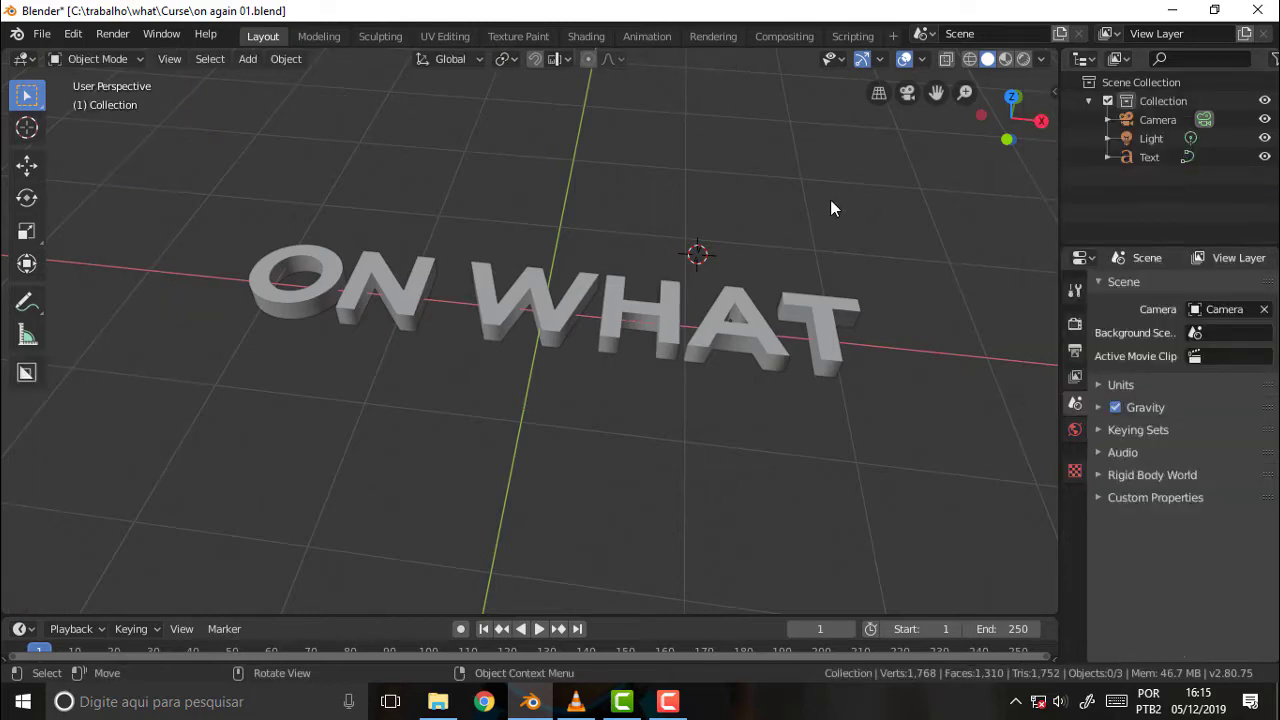
Step: Pan and orbit around the text, then select the ON WHAT text object
scroll(830, 199, up, 2)
drag(936, 91, 787, 191)
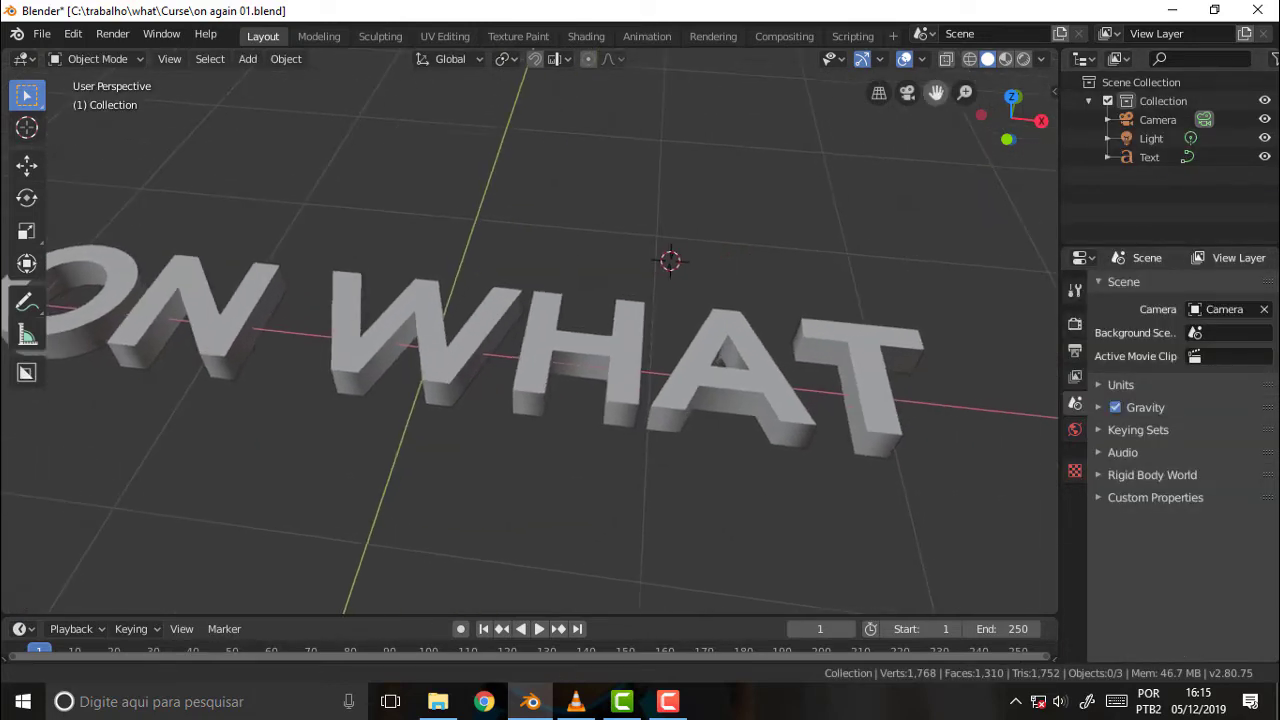
mouse_move(787, 191)
middle_down()
mouse_move(767, 184)
mouse_move(825, 151)
mouse_move(791, 158)
middle_up()
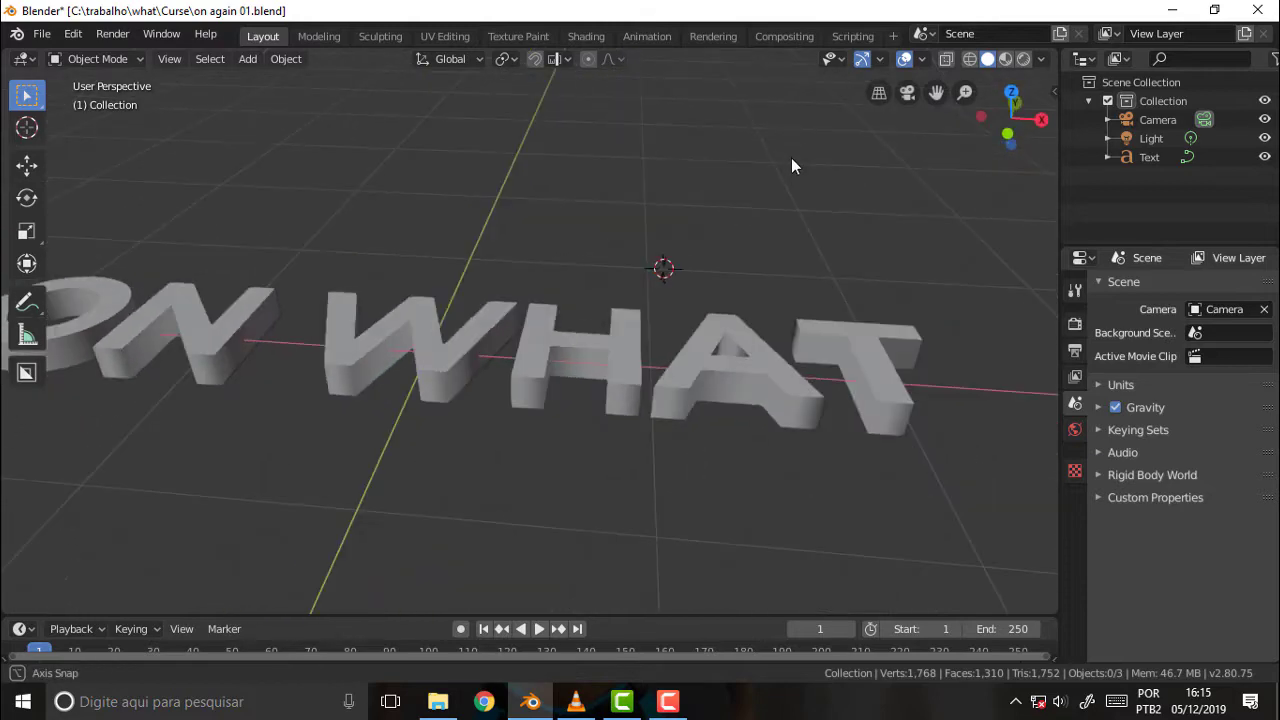
click(892, 382)
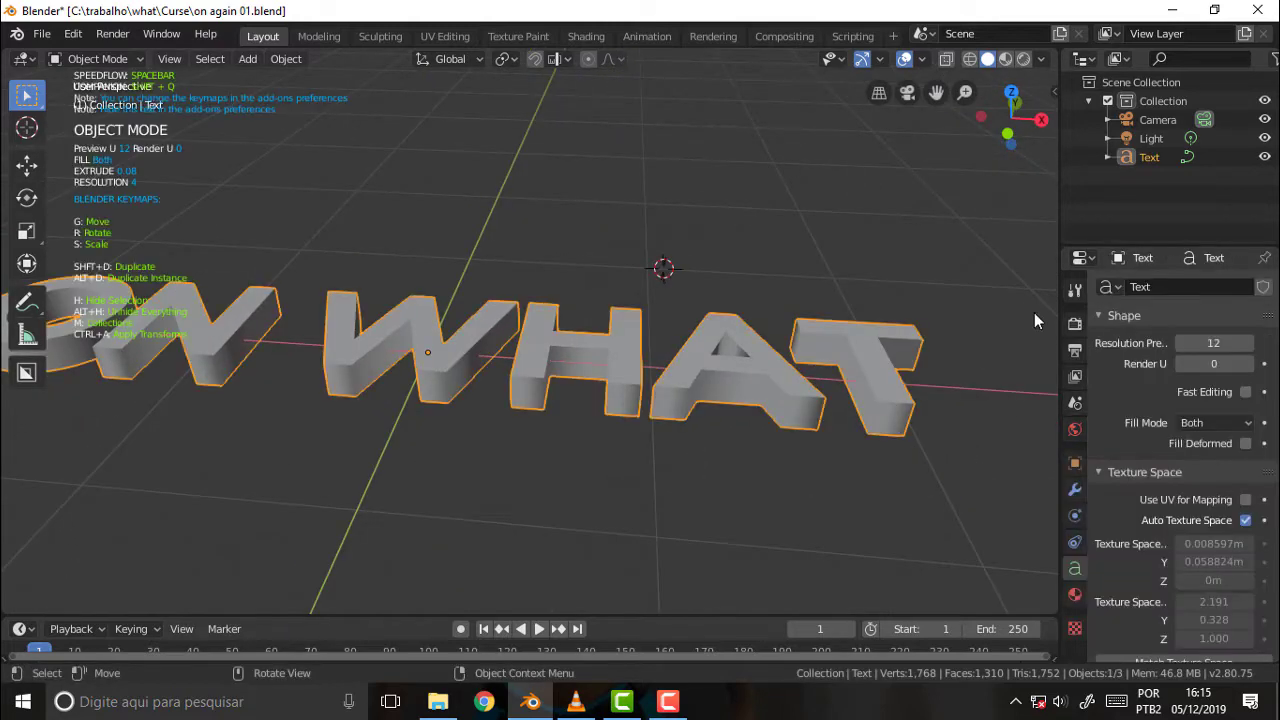
drag(1276, 358, 1272, 477)
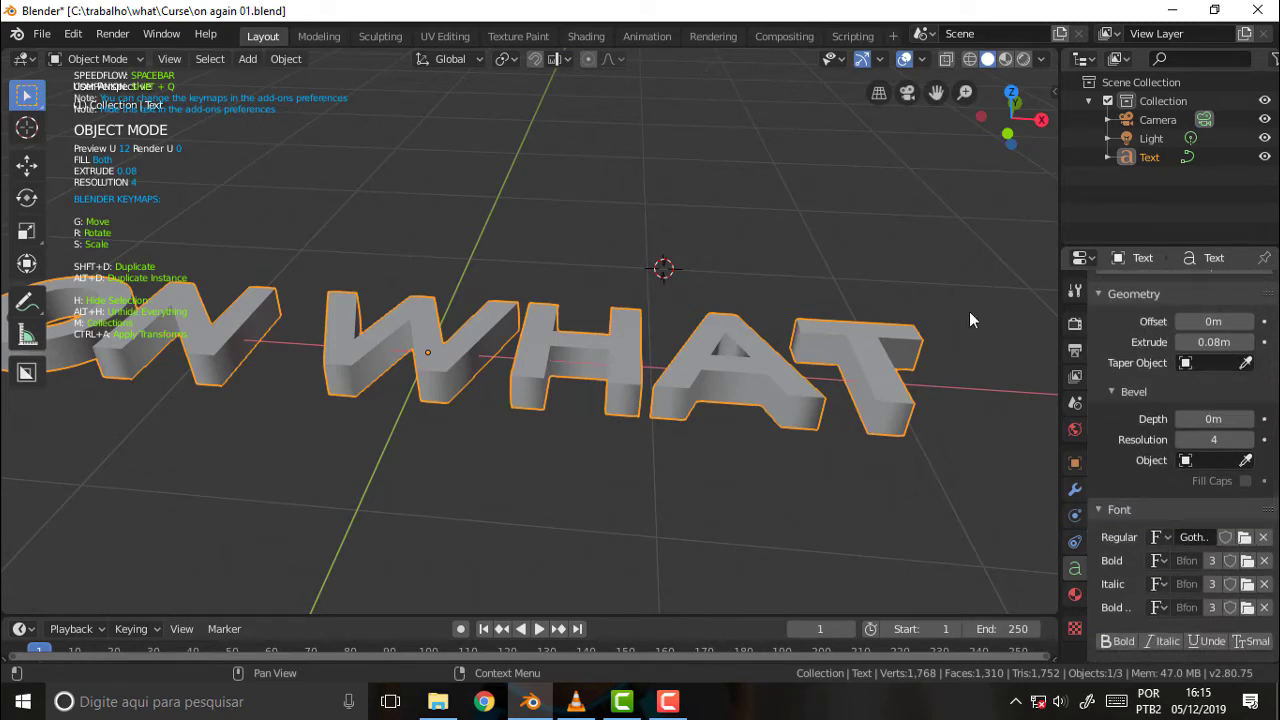
Step: Frame the selected text with numpad period and orbit to a near face-on view
mouse_move(803, 156)
middle_down()
mouse_move(802, 245)
mouse_move(798, 205)
mouse_move(831, 172)
middle_up()
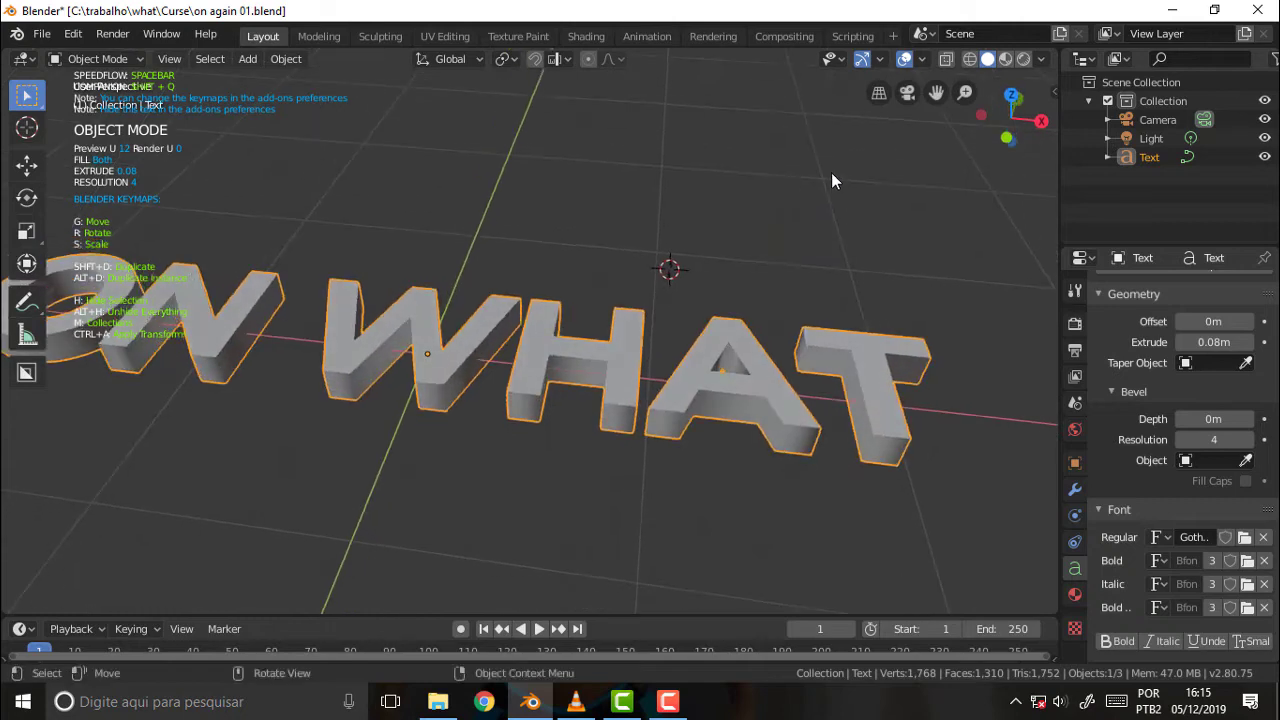
drag(952, 86, 680, 192)
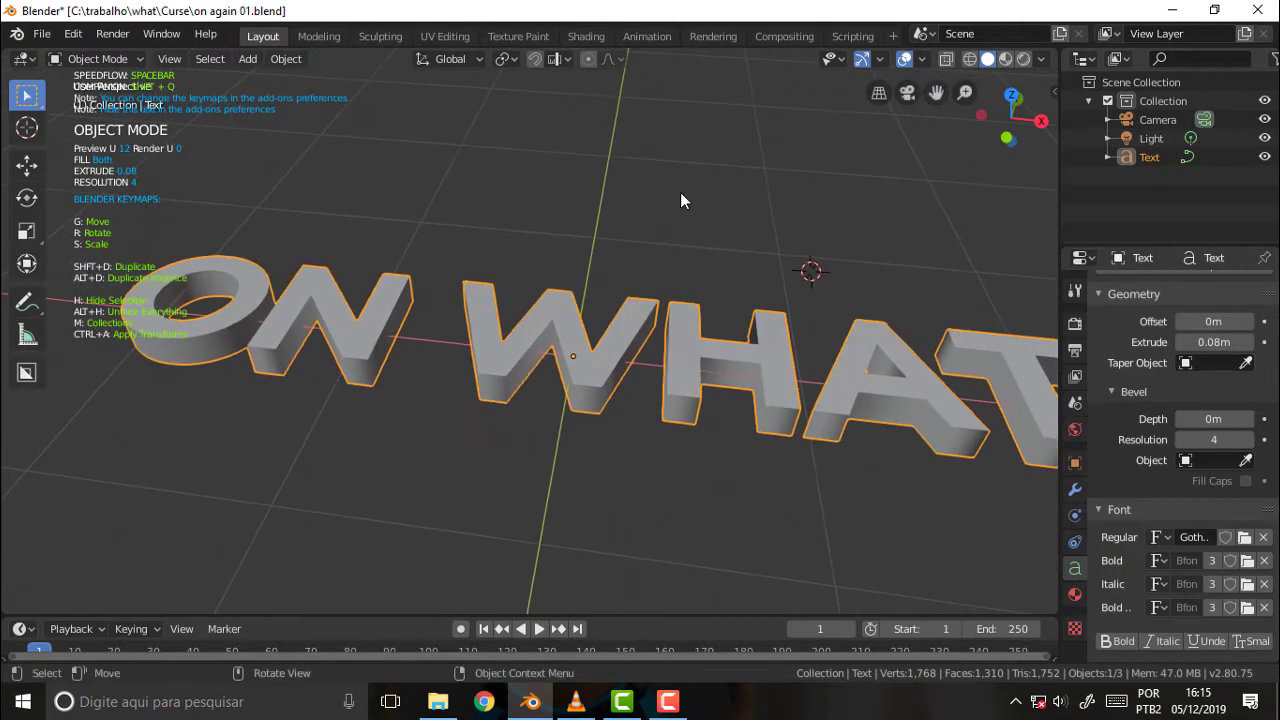
mouse_move(684, 196)
middle_down()
mouse_move(706, 329)
mouse_move(683, 194)
mouse_move(697, 183)
middle_up()
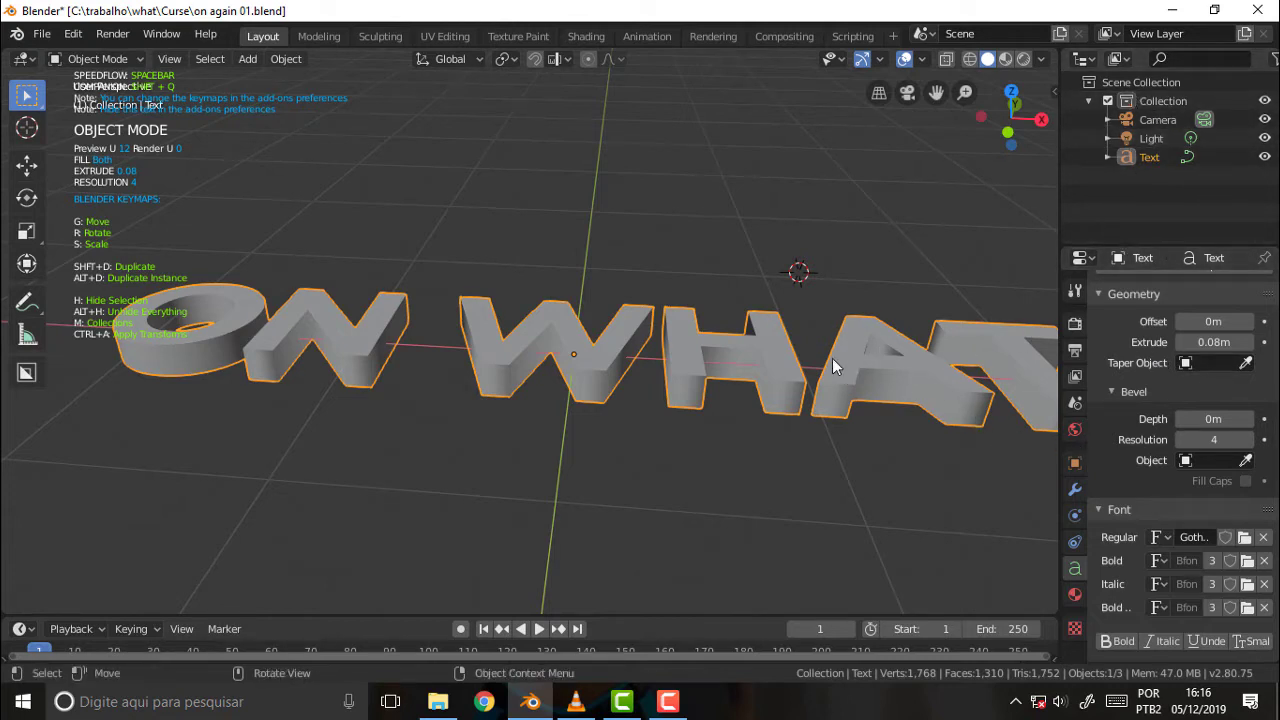
middle_drag(816, 260, 827, 293)
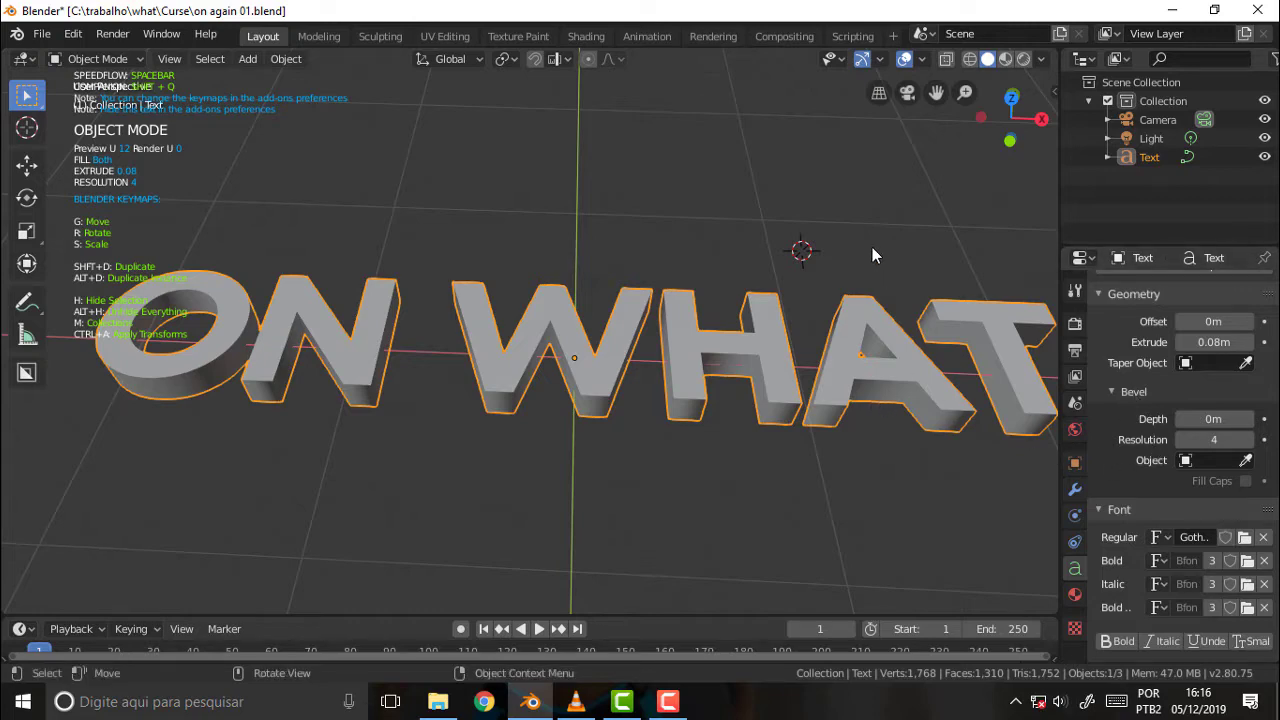
mouse_move(856, 236)
middle_down()
mouse_move(820, 214)
mouse_move(851, 211)
mouse_move(838, 207)
middle_up()
scroll(837, 205, down, 4)
key(KP_Decimal)
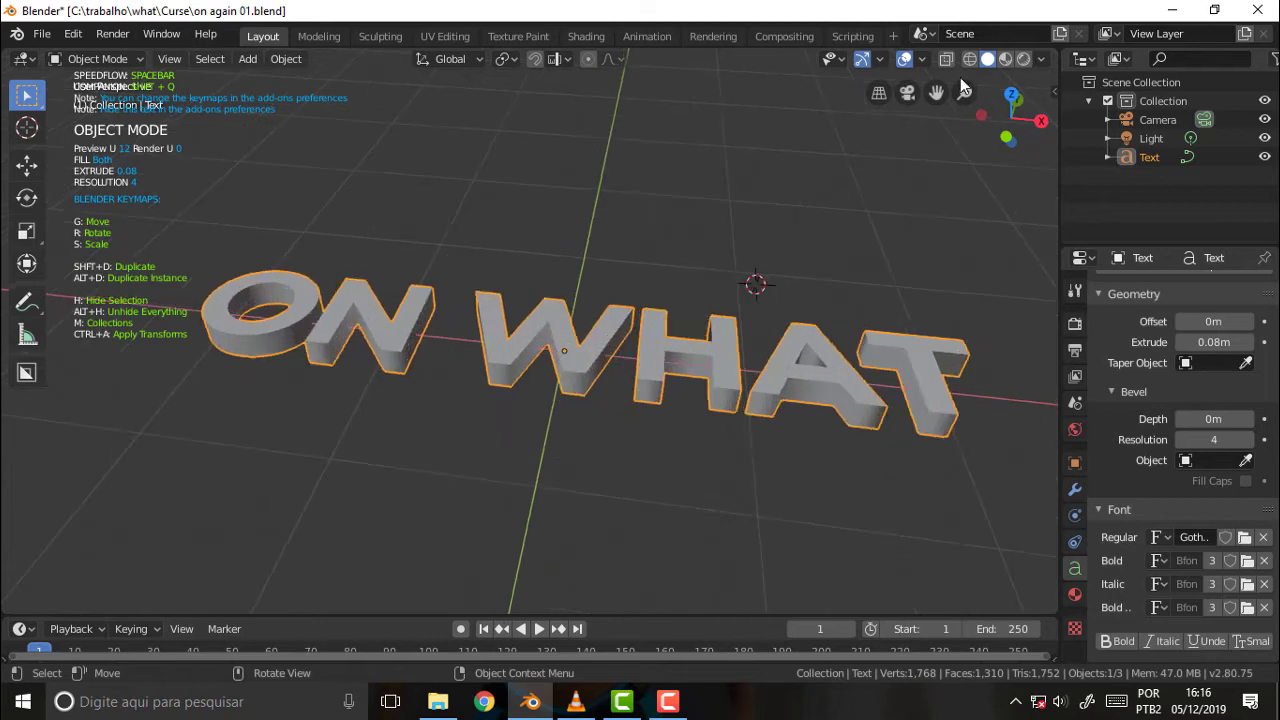
drag(936, 92, 561, 278)
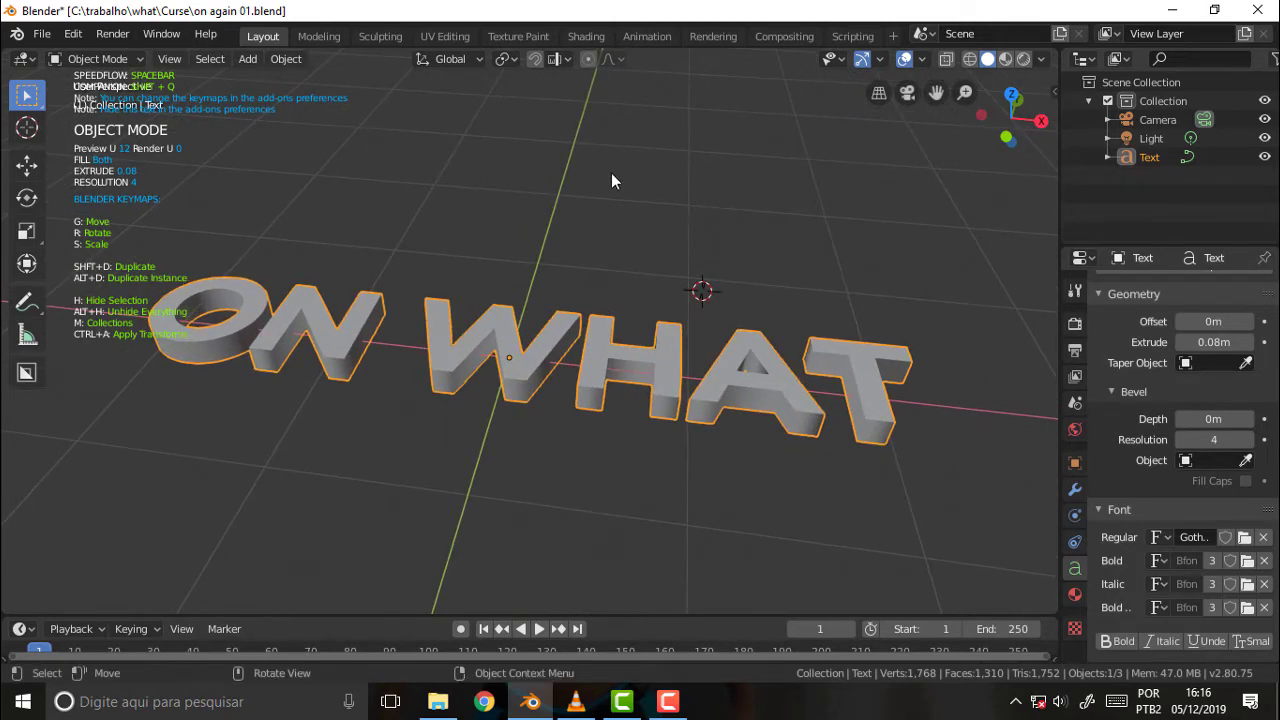
mouse_move(613, 181)
middle_down()
mouse_move(606, 294)
mouse_move(631, 194)
mouse_move(589, 196)
middle_up()
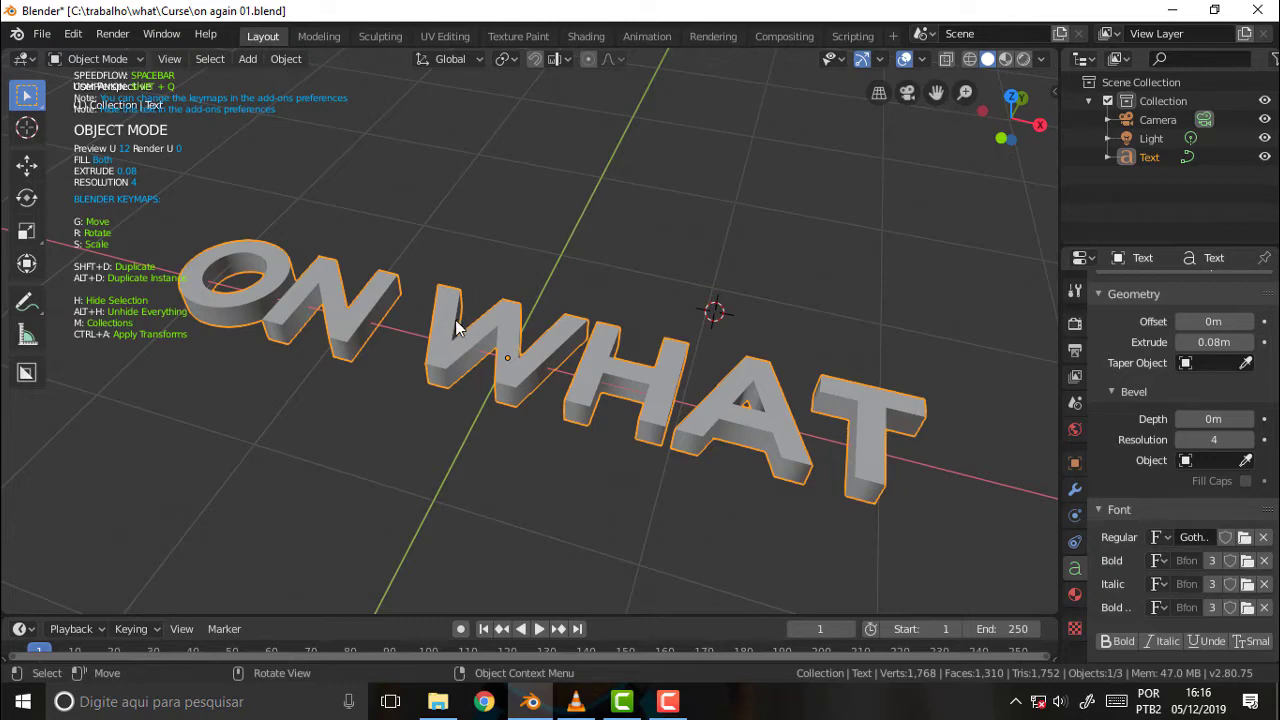
middle_drag(536, 296, 603, 289)
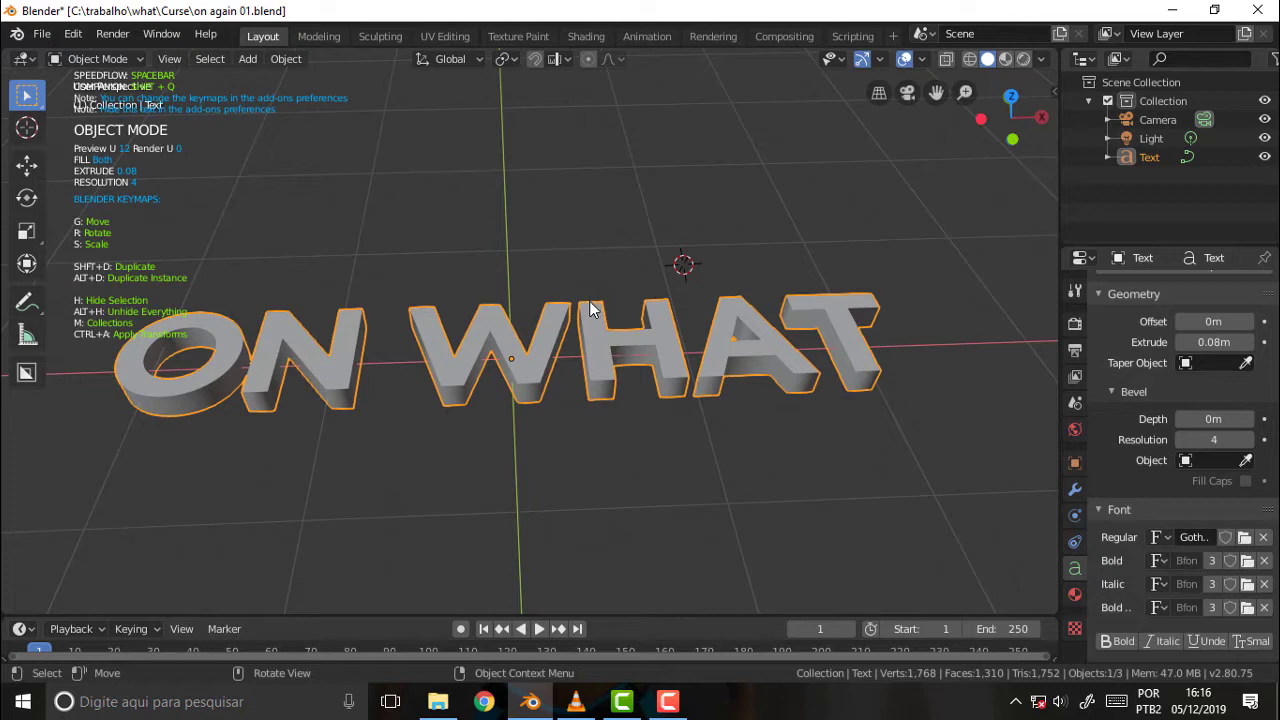
Step: Convert the ON WHAT text to a mesh and enter Edit Mode
right_click(547, 333)
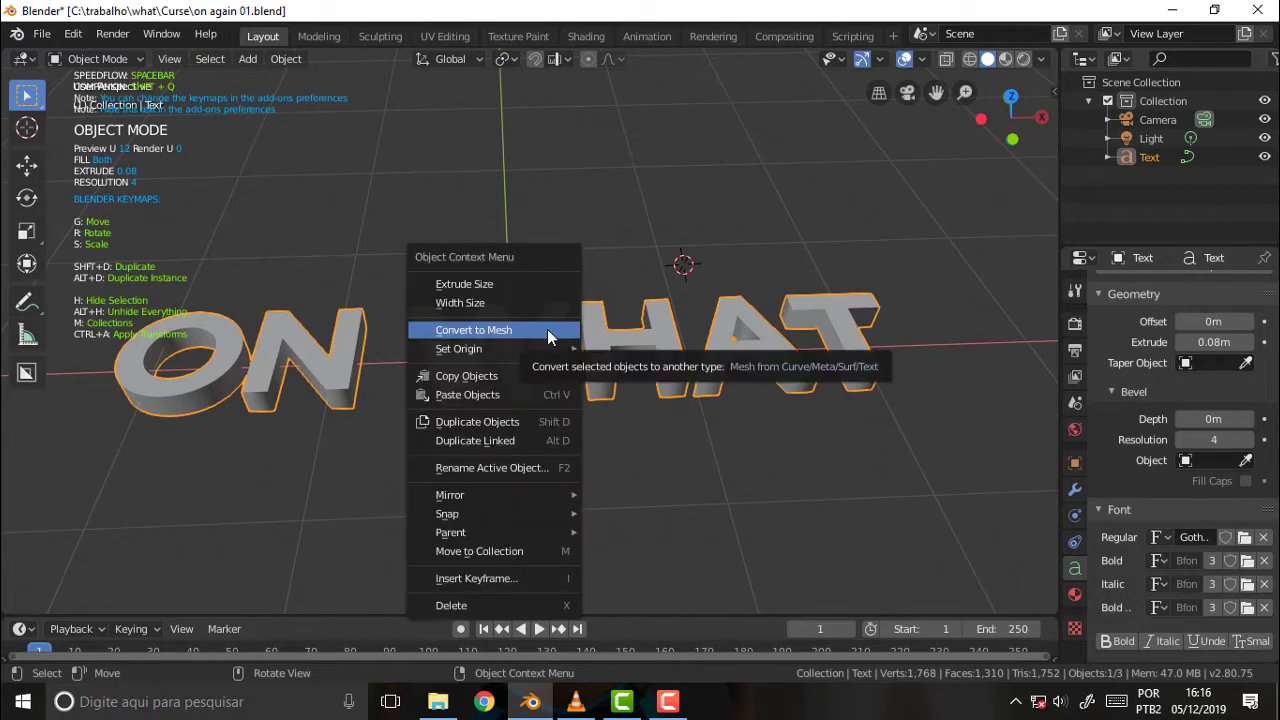
click(547, 329)
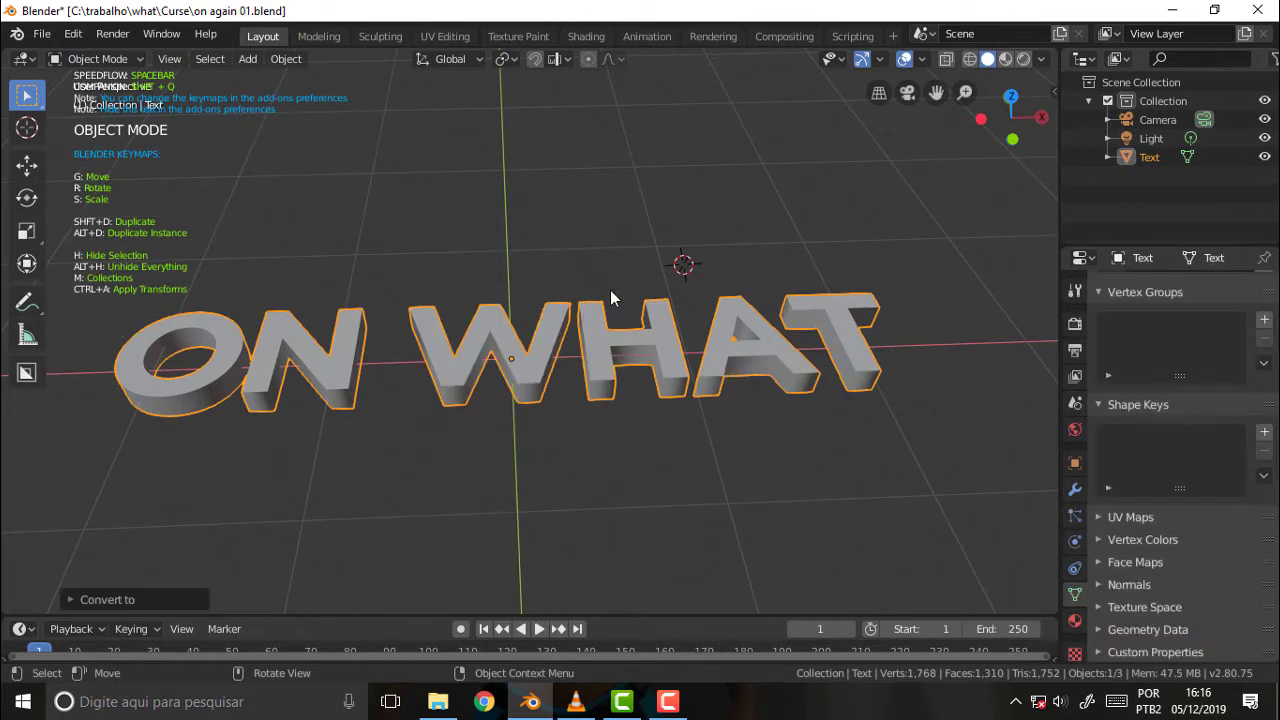
click(97, 58)
click(100, 102)
scroll(674, 251, up, 3)
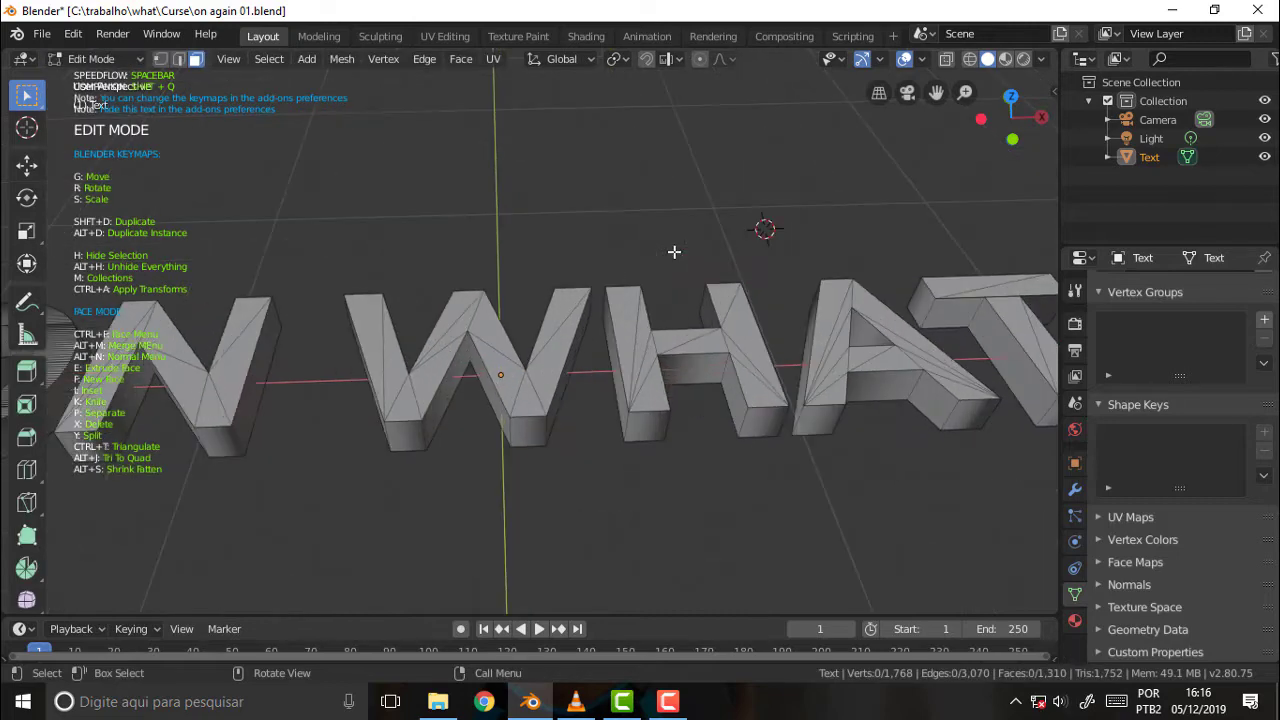
mouse_move(683, 255)
middle_down()
mouse_move(675, 61)
mouse_move(682, 319)
mouse_move(717, 219)
mouse_move(694, 206)
mouse_move(696, 240)
middle_up()
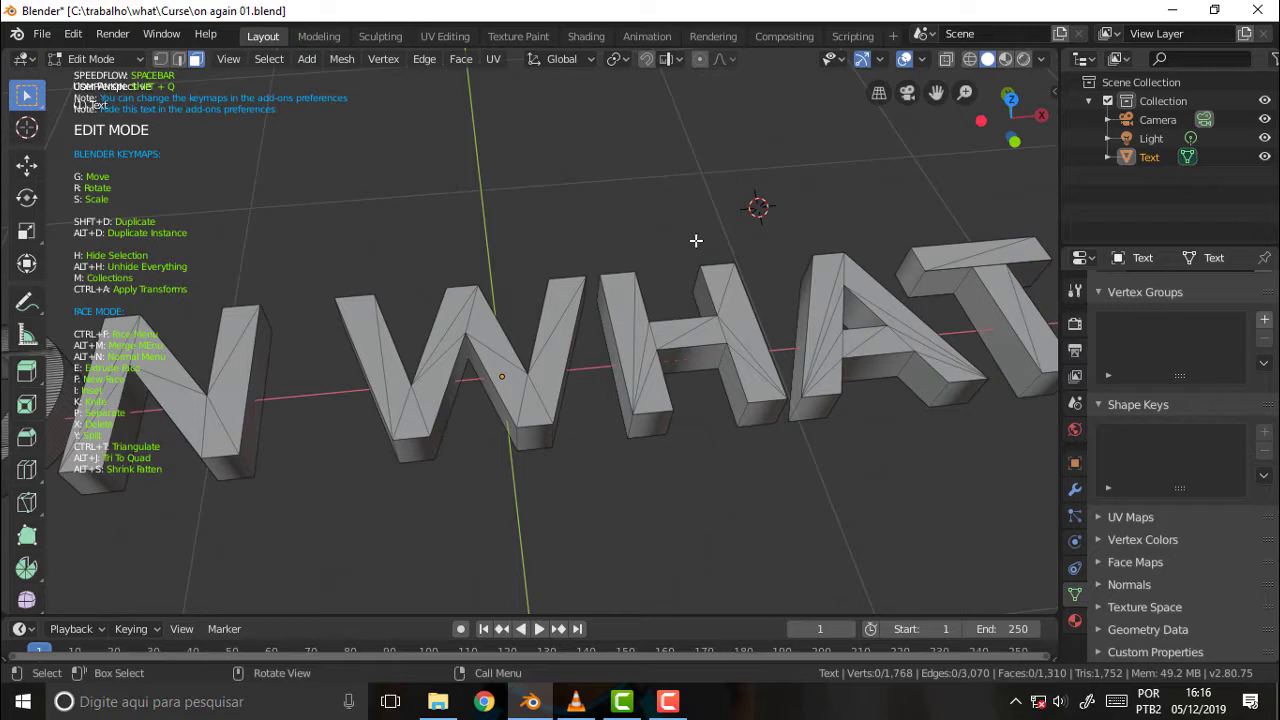
Step: Delete the front and back cap faces of the W
click(546, 355)
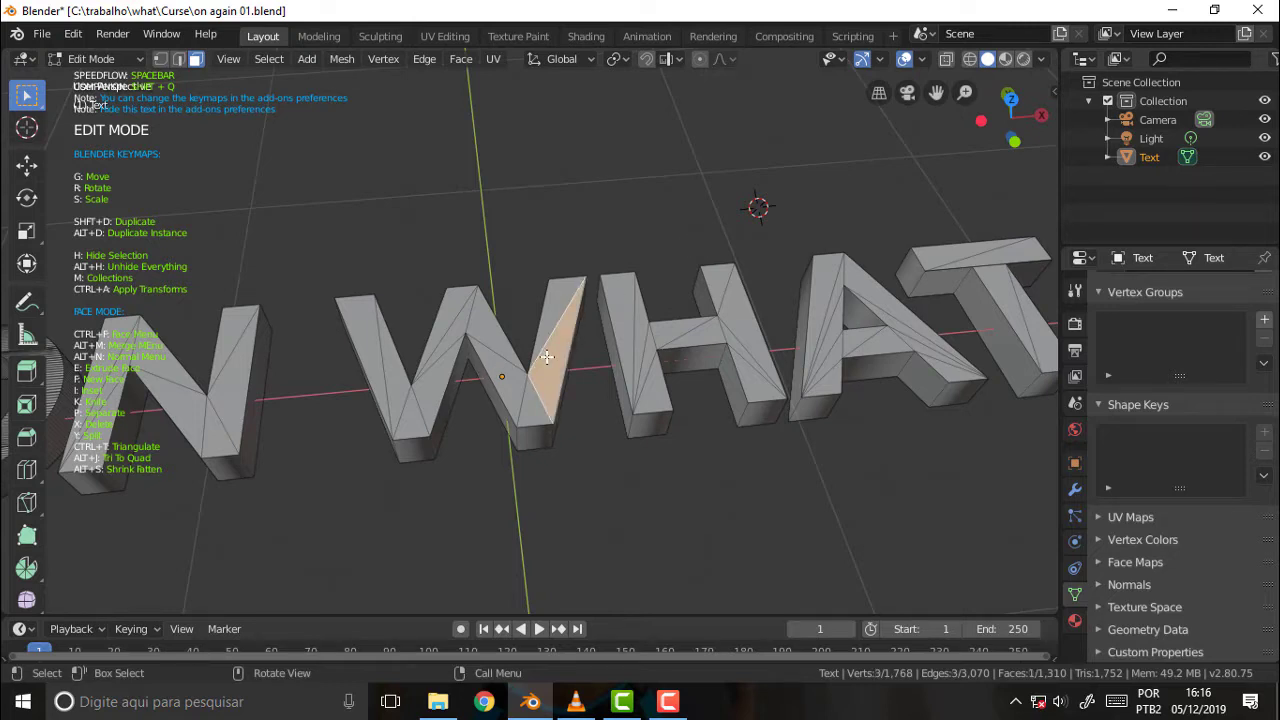
key(ctrl+l)
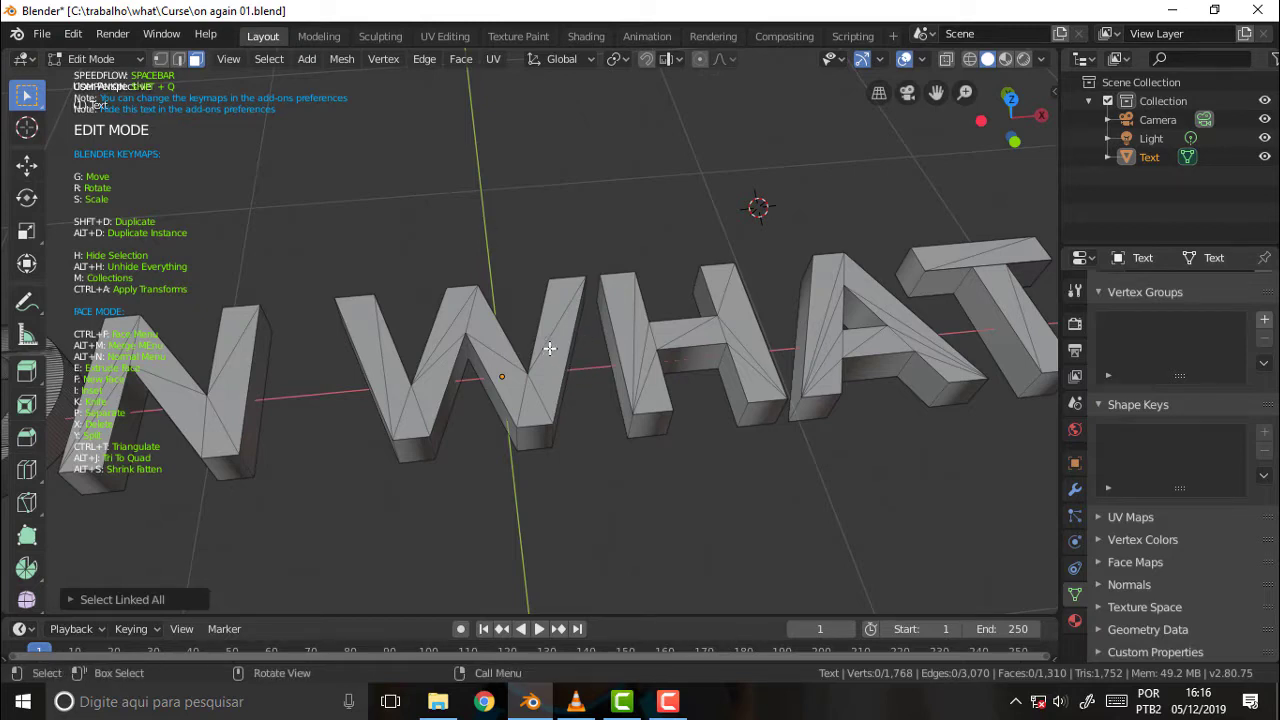
click(549, 348)
key(ctrl+l)
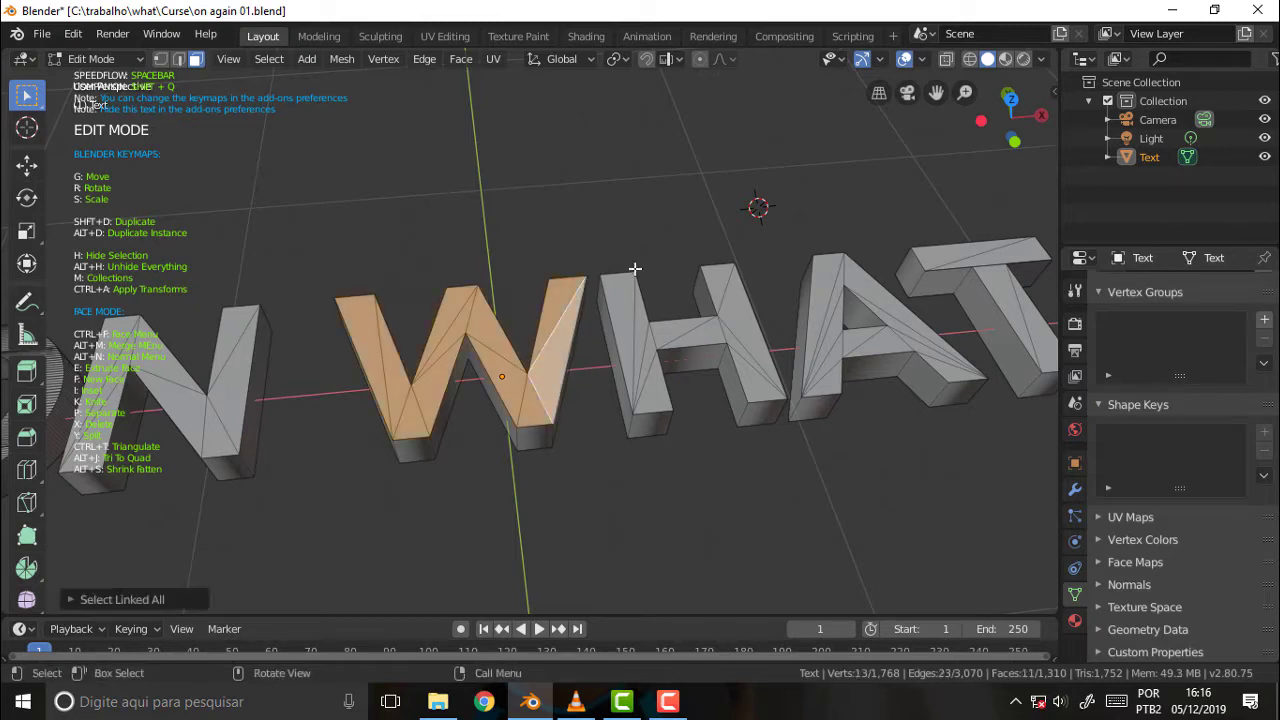
key(x)
click(594, 270)
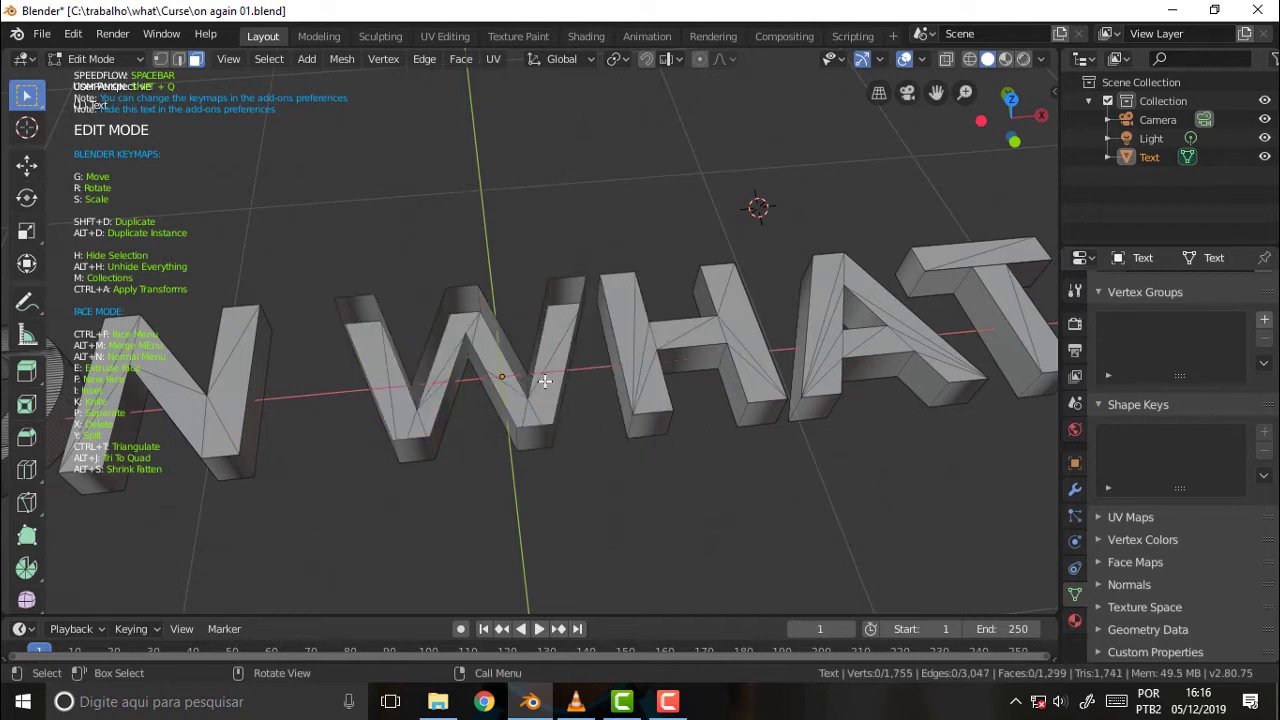
click(561, 386)
key(ctrl+l)
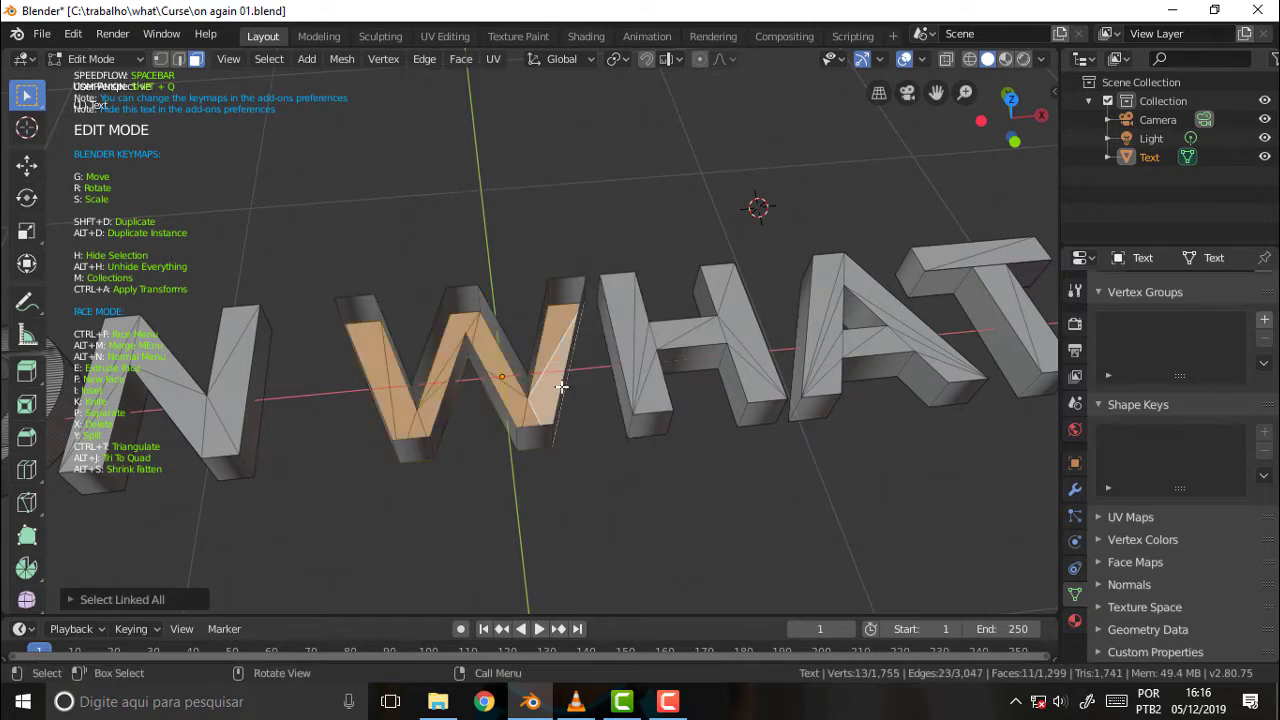
key(x)
click(708, 336)
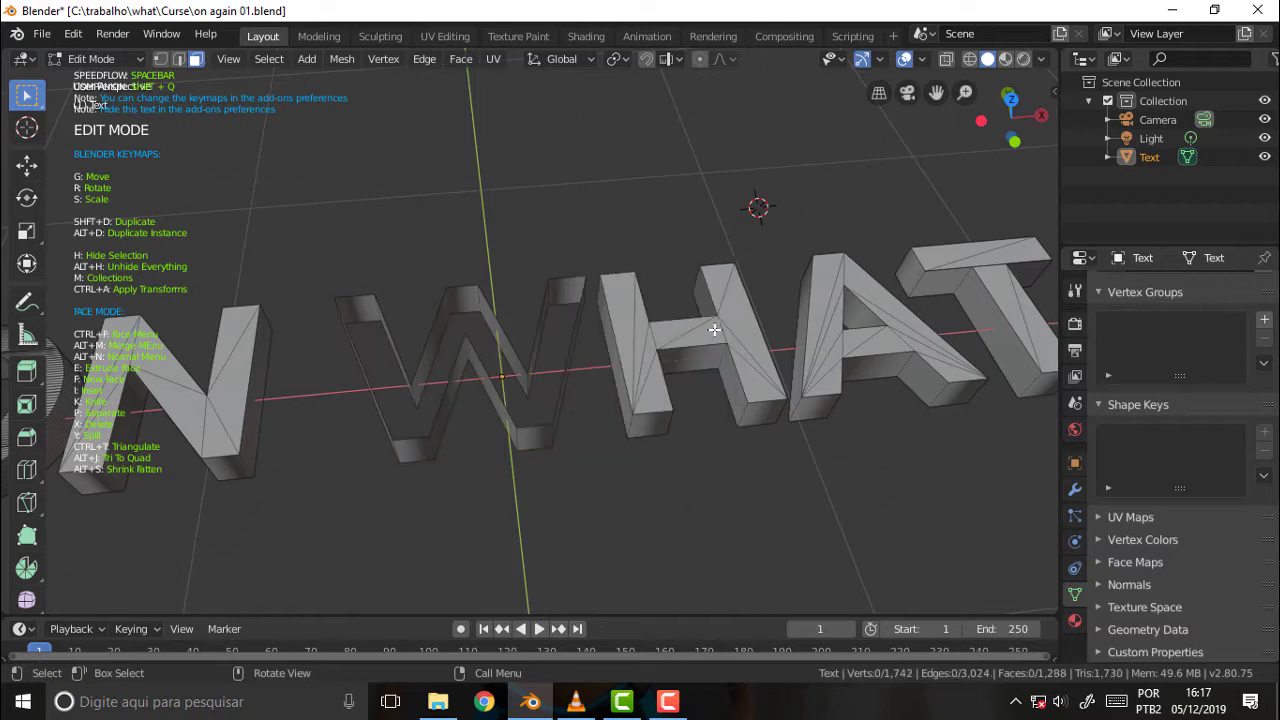
Step: Delete both cap faces of the H
click(733, 335)
key(ctrl+l)
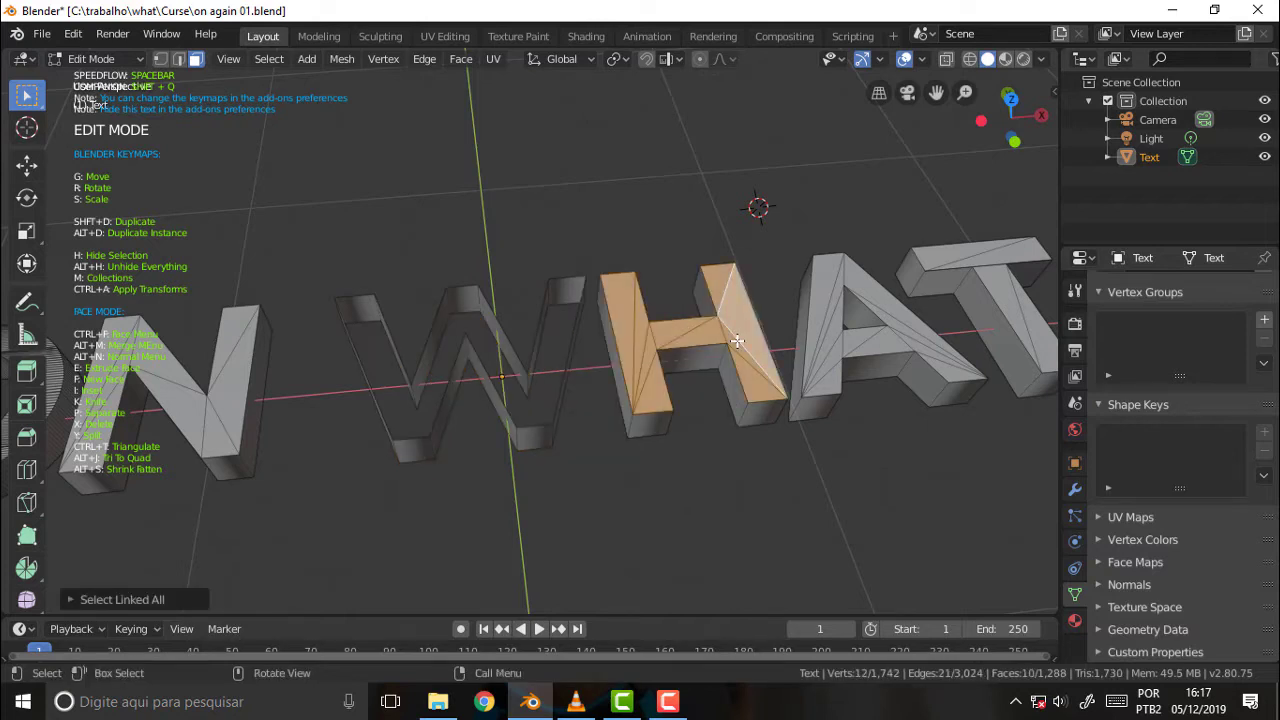
key(x)
click(738, 341)
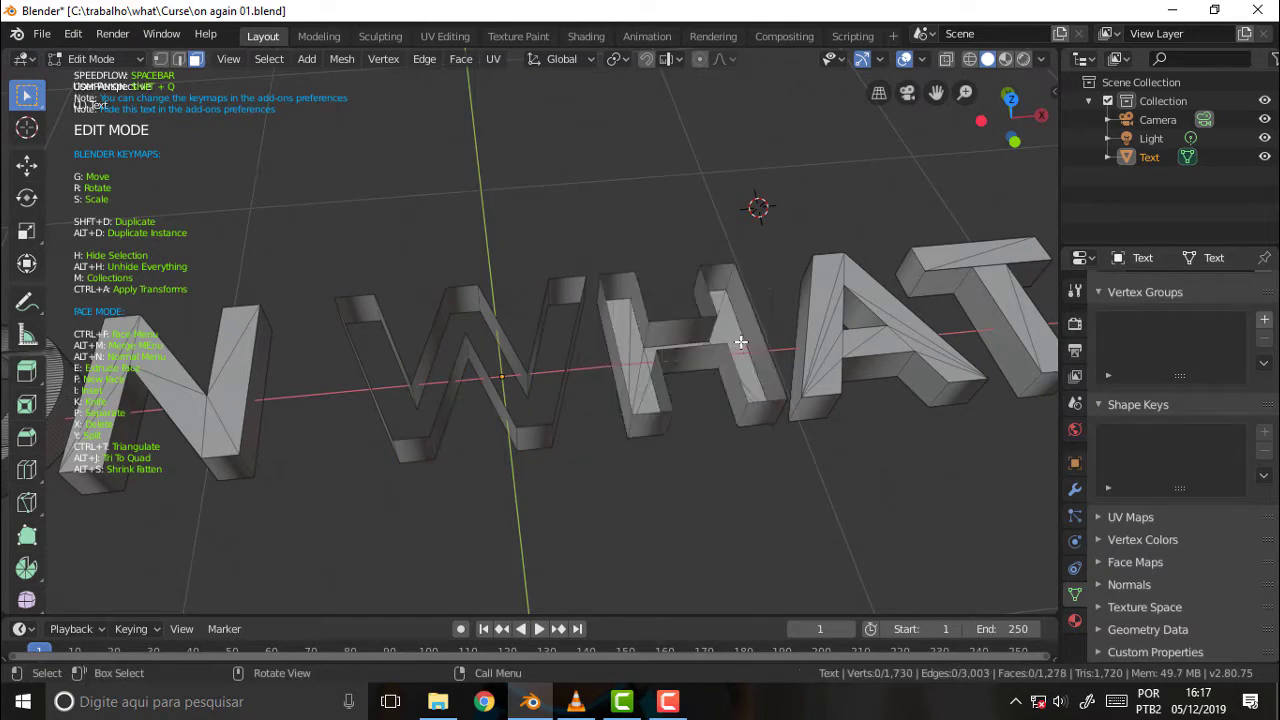
click(739, 343)
key(ctrl+l)
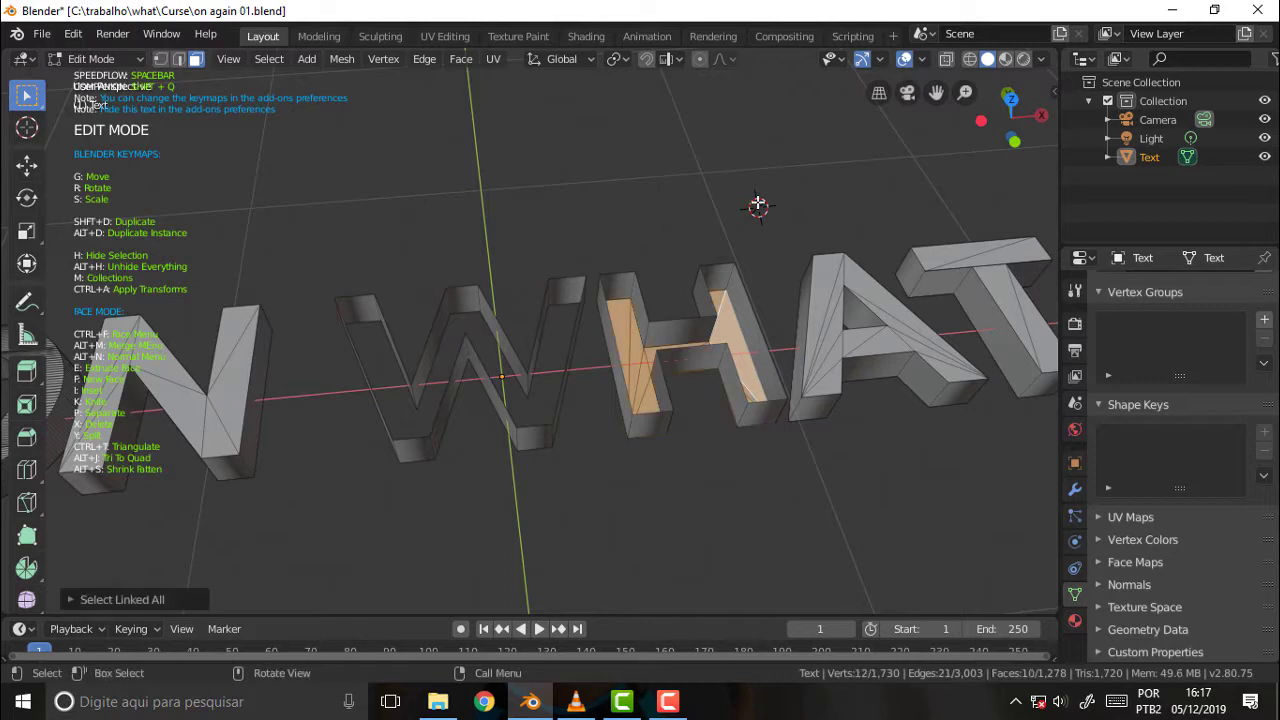
key(x)
key(Escape)
key(x)
click(757, 315)
Step: Delete both cap faces of the A
click(823, 309)
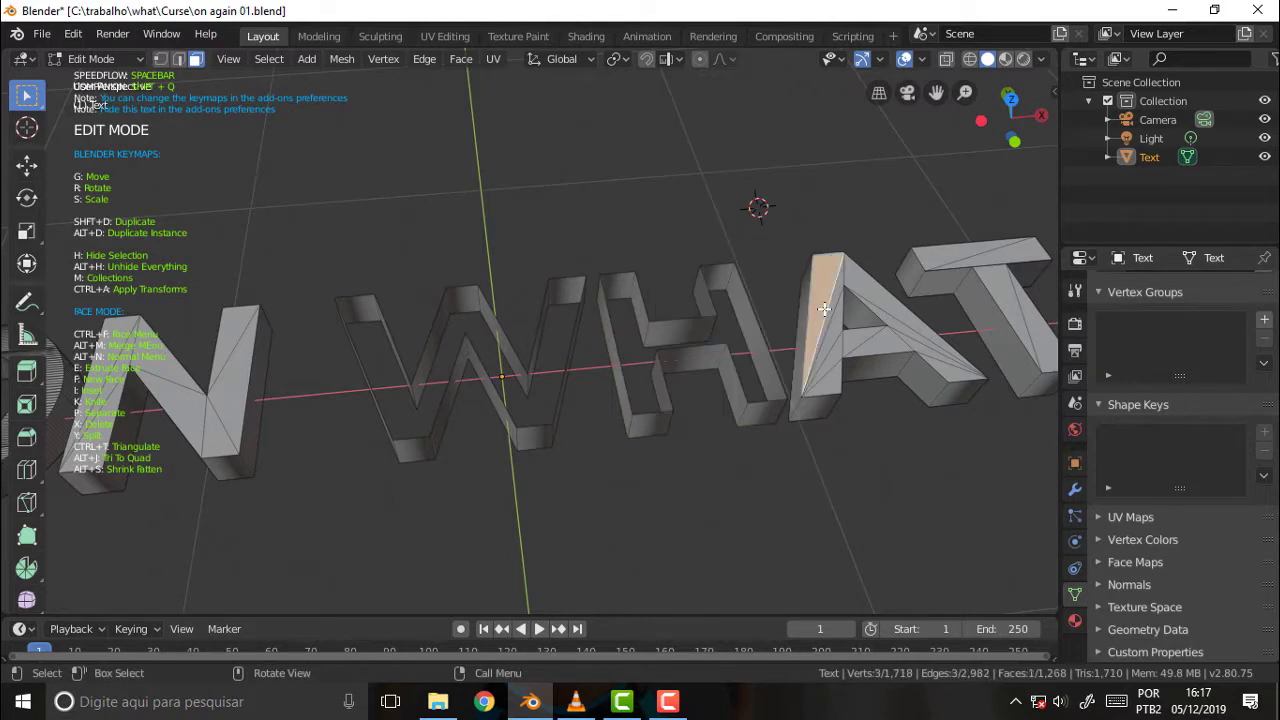
key(ctrl+l)
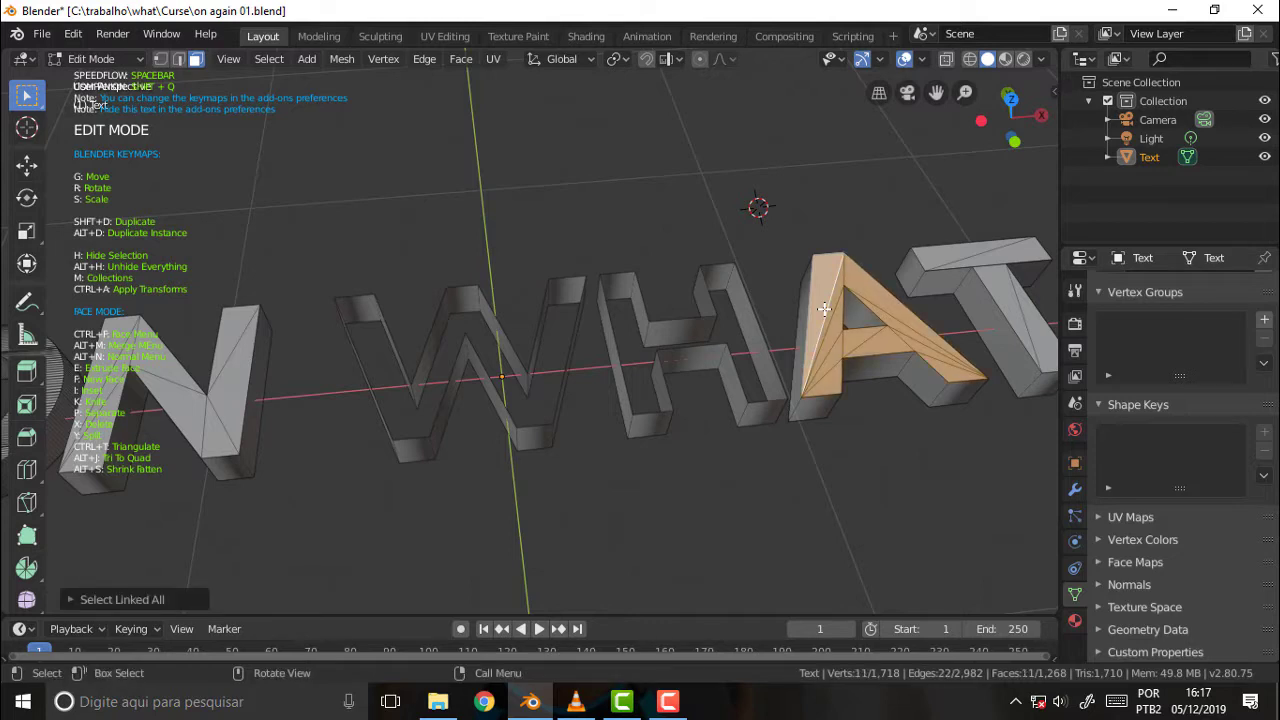
key(x)
click(767, 309)
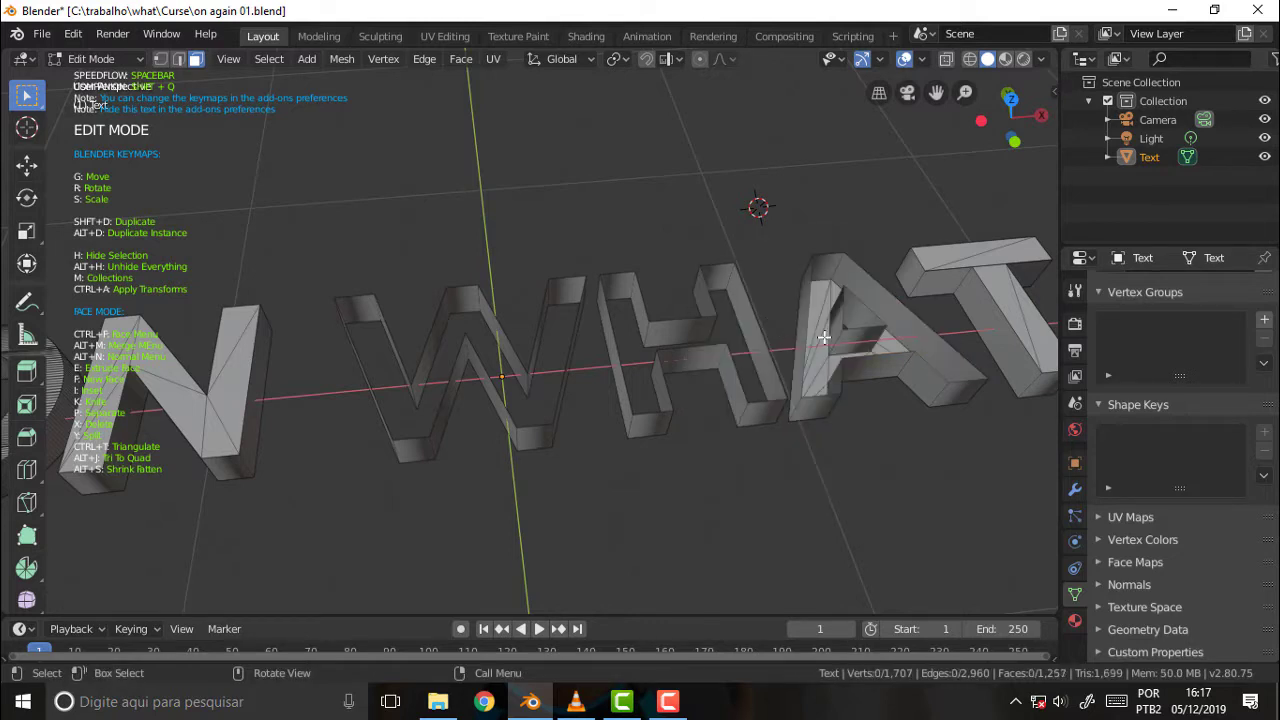
click(823, 337)
key(ctrl+l)
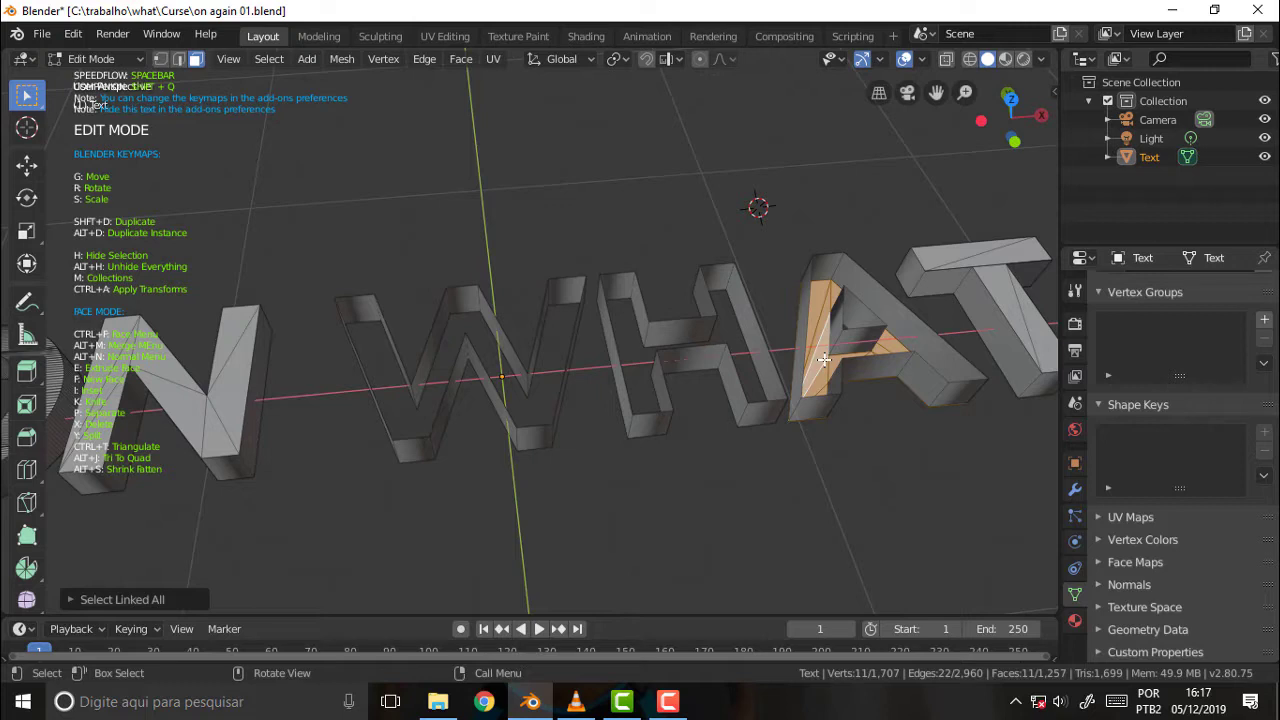
key(x)
click(811, 362)
Step: Delete both cap faces of the T, leaving a hollow outline
click(982, 258)
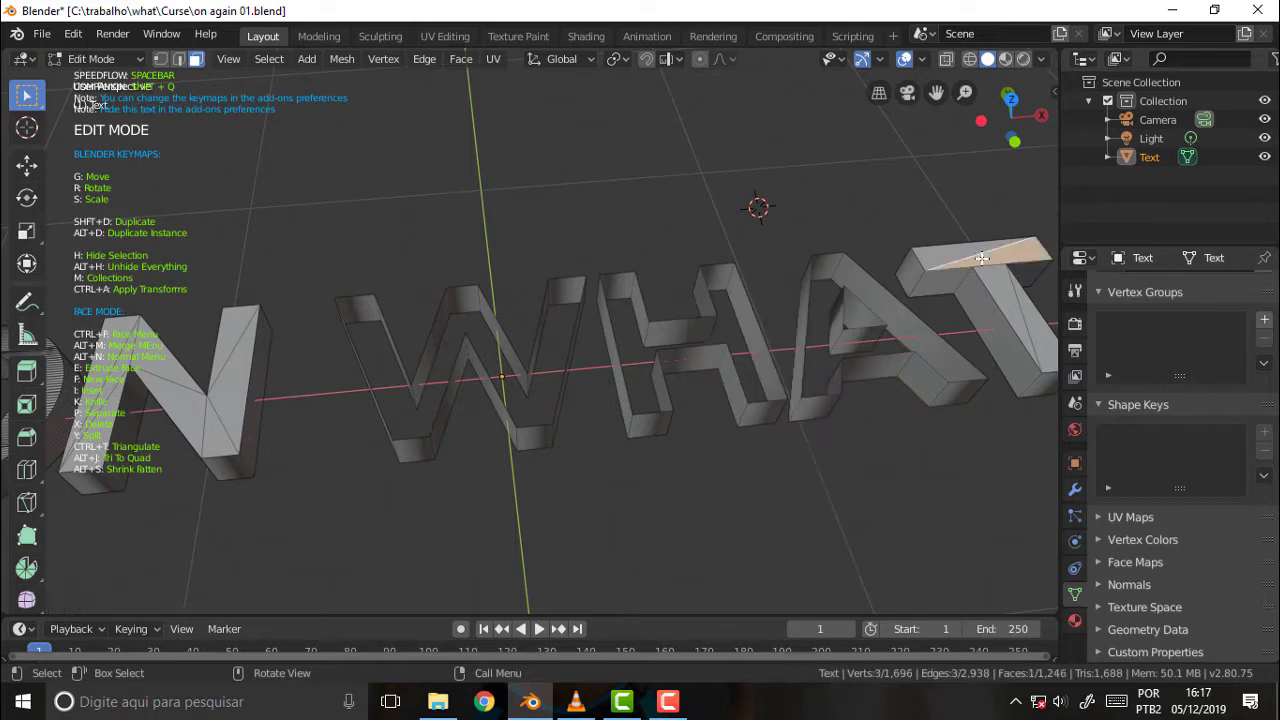
key(ctrl+l)
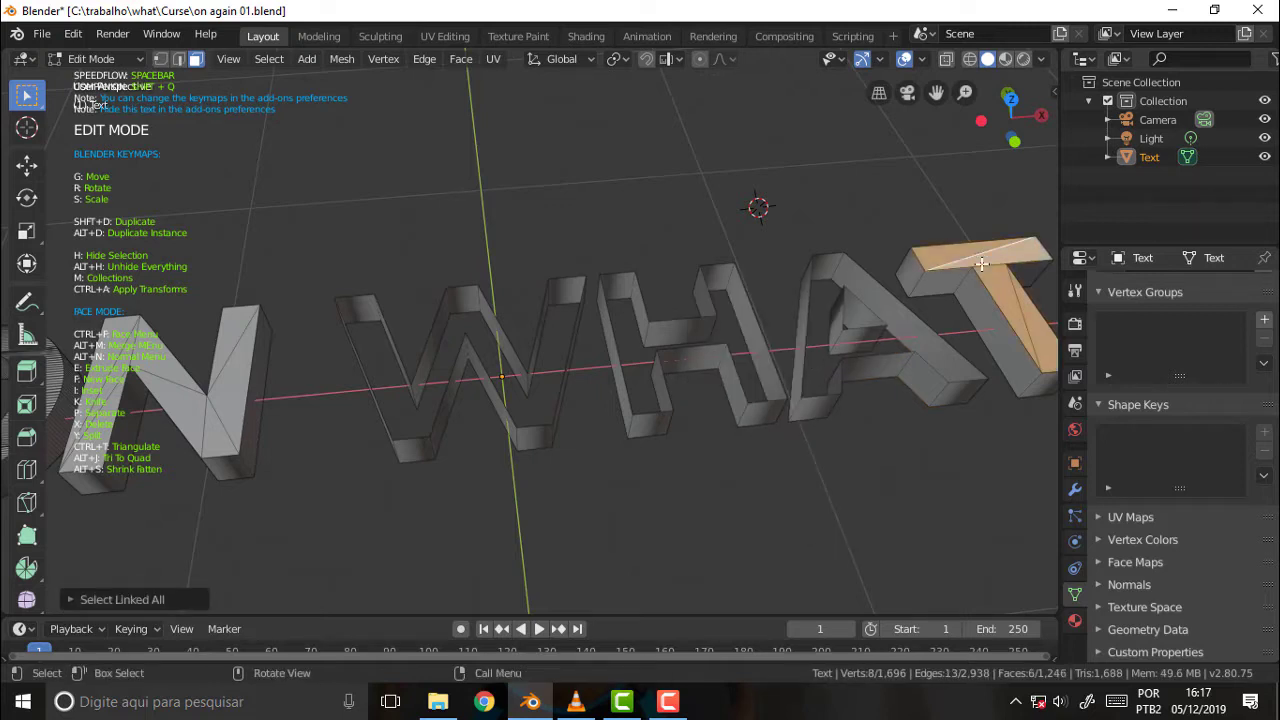
key(x)
click(963, 265)
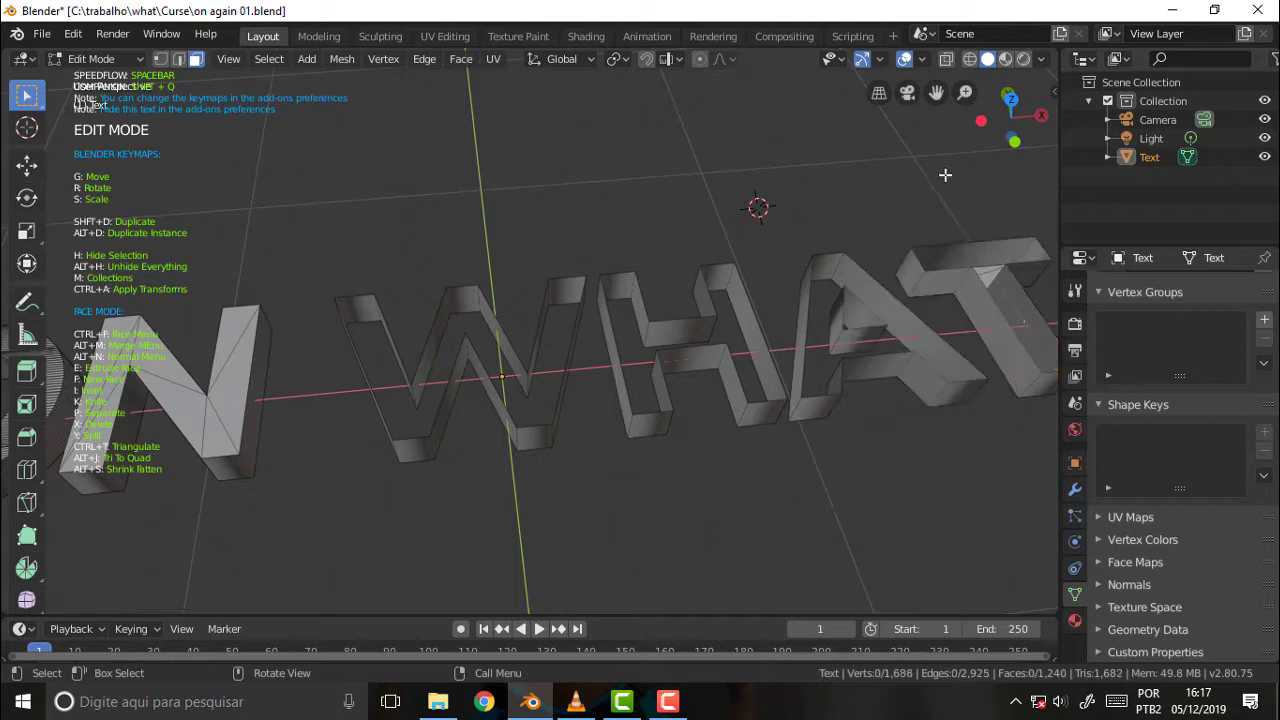
middle_drag(945, 175, 969, 250)
click(998, 258)
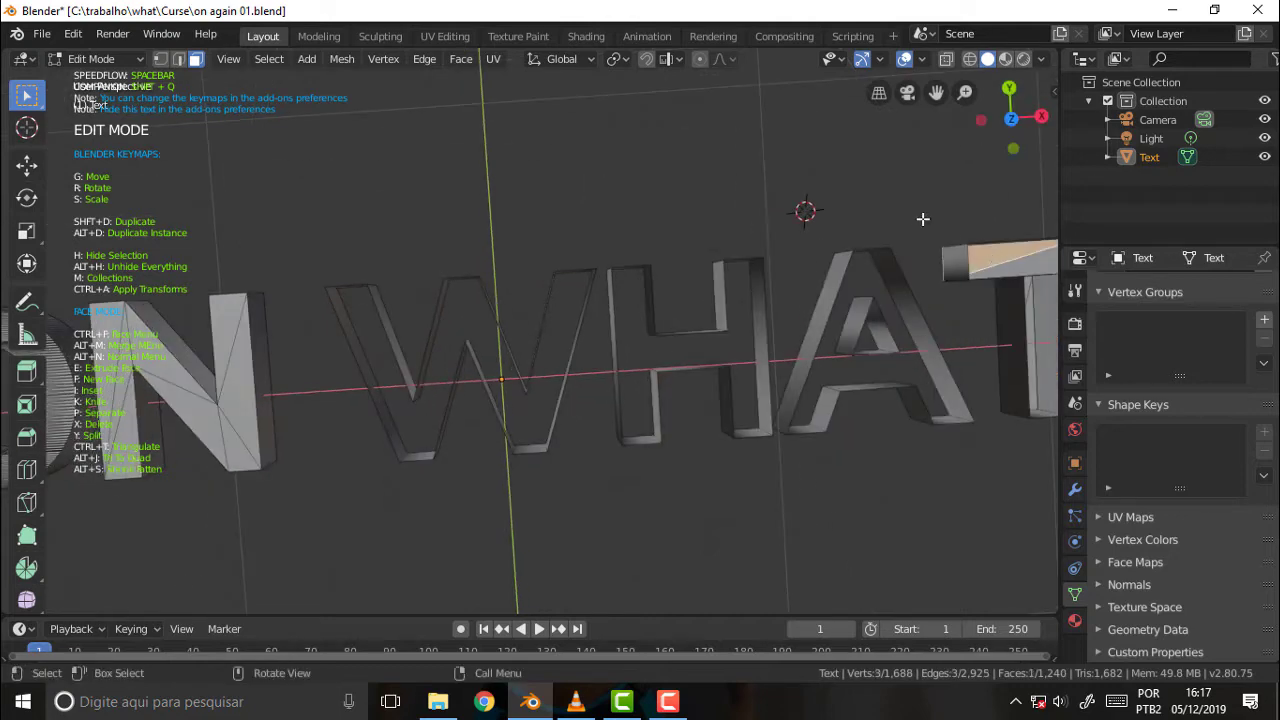
key(ctrl+l)
key(x)
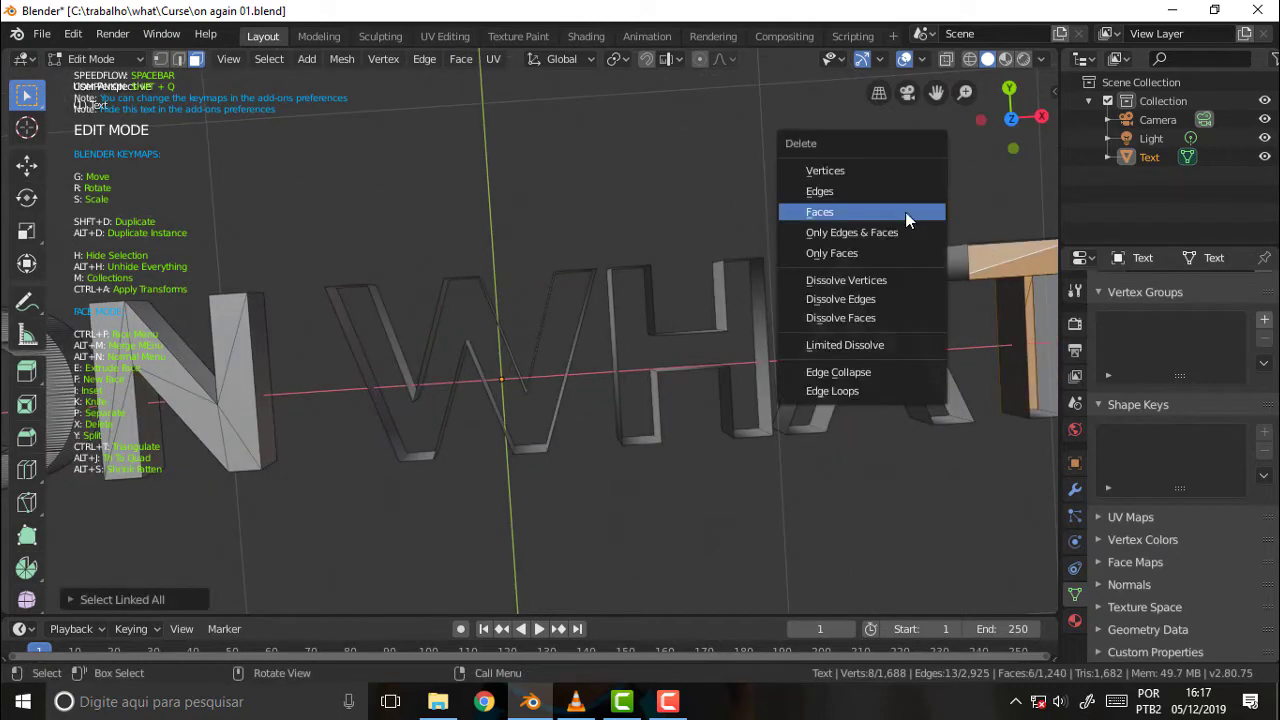
click(894, 221)
middle_drag(606, 154, 549, 600)
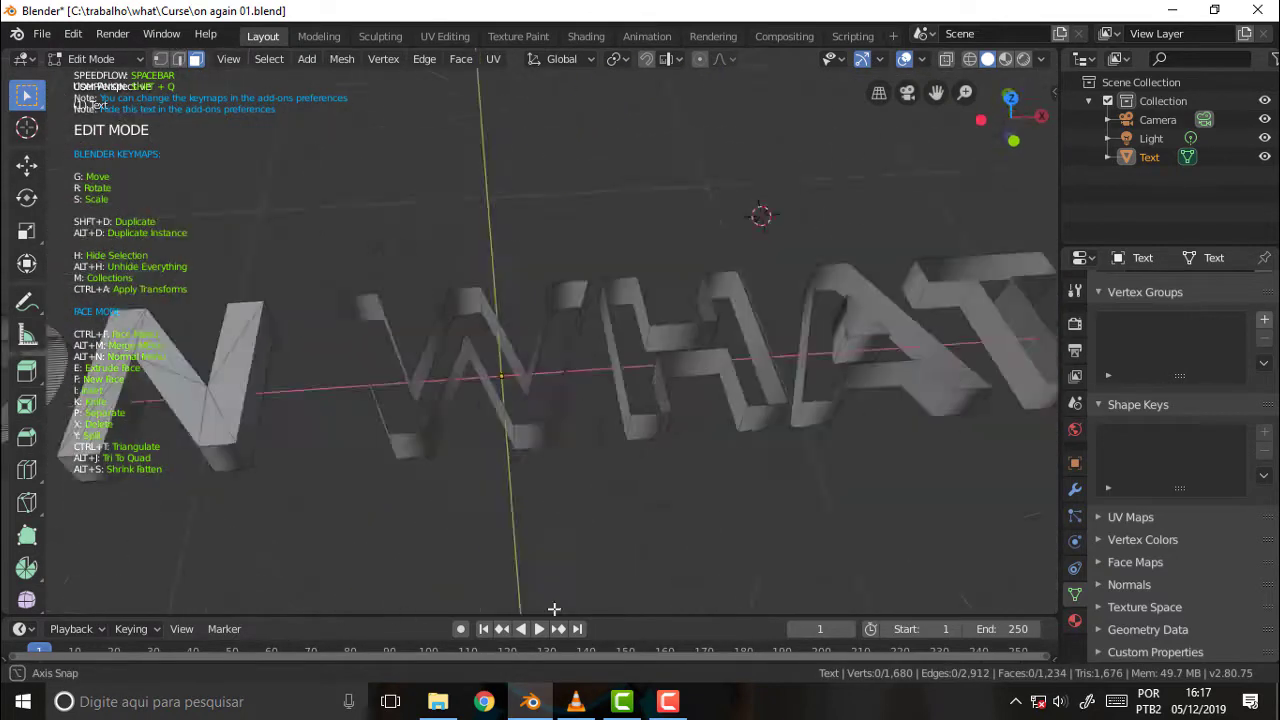
Step: Delete the front and back cap faces of the N
drag(936, 92, 1245, 65)
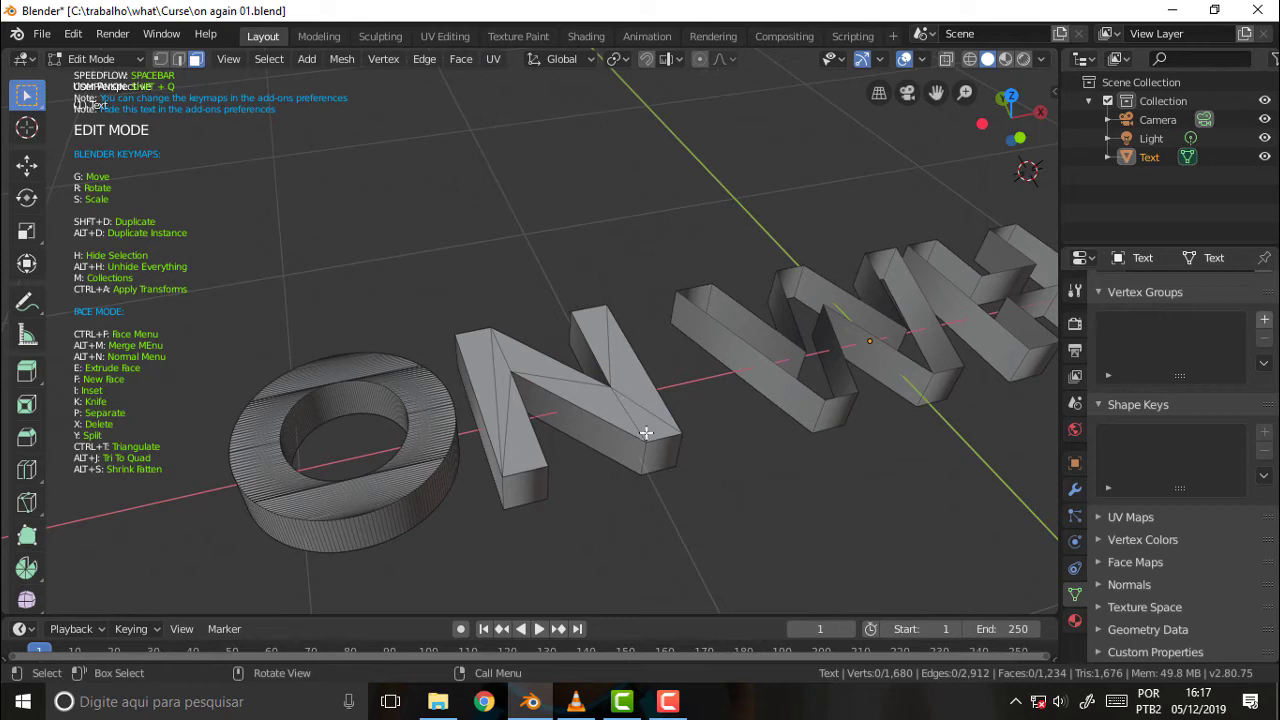
click(644, 421)
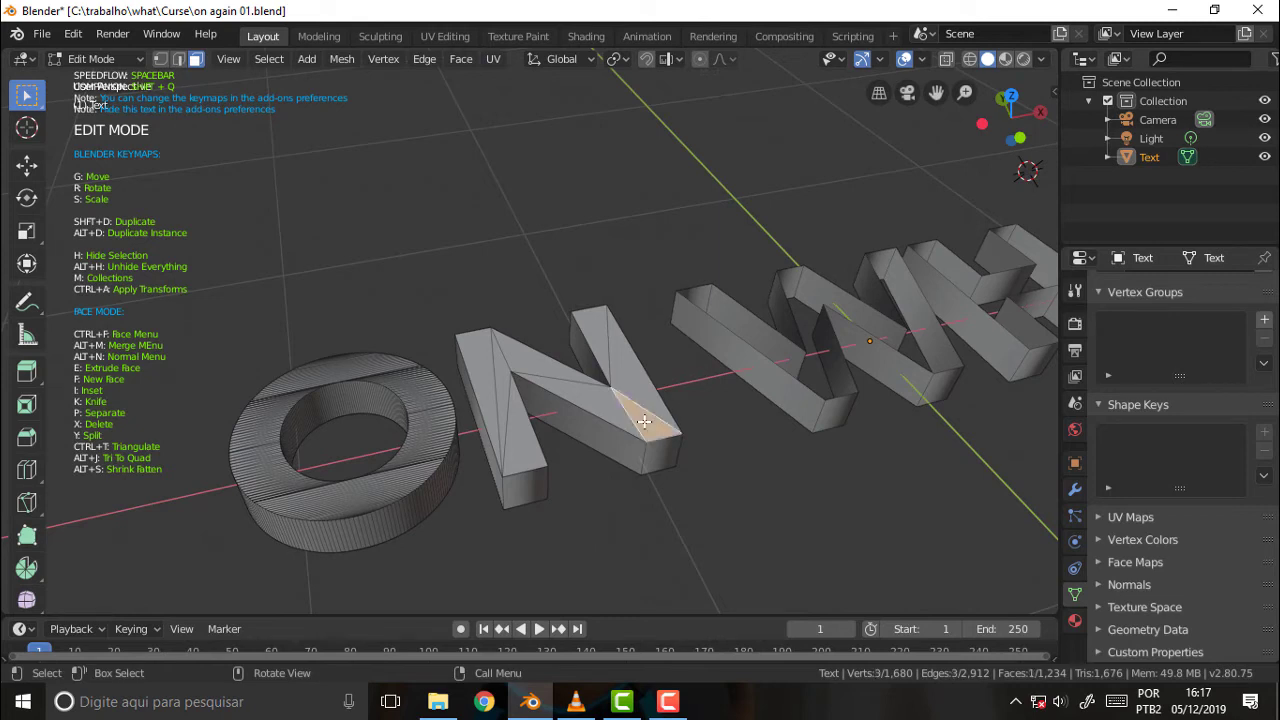
key(ctrl+l)
key(x)
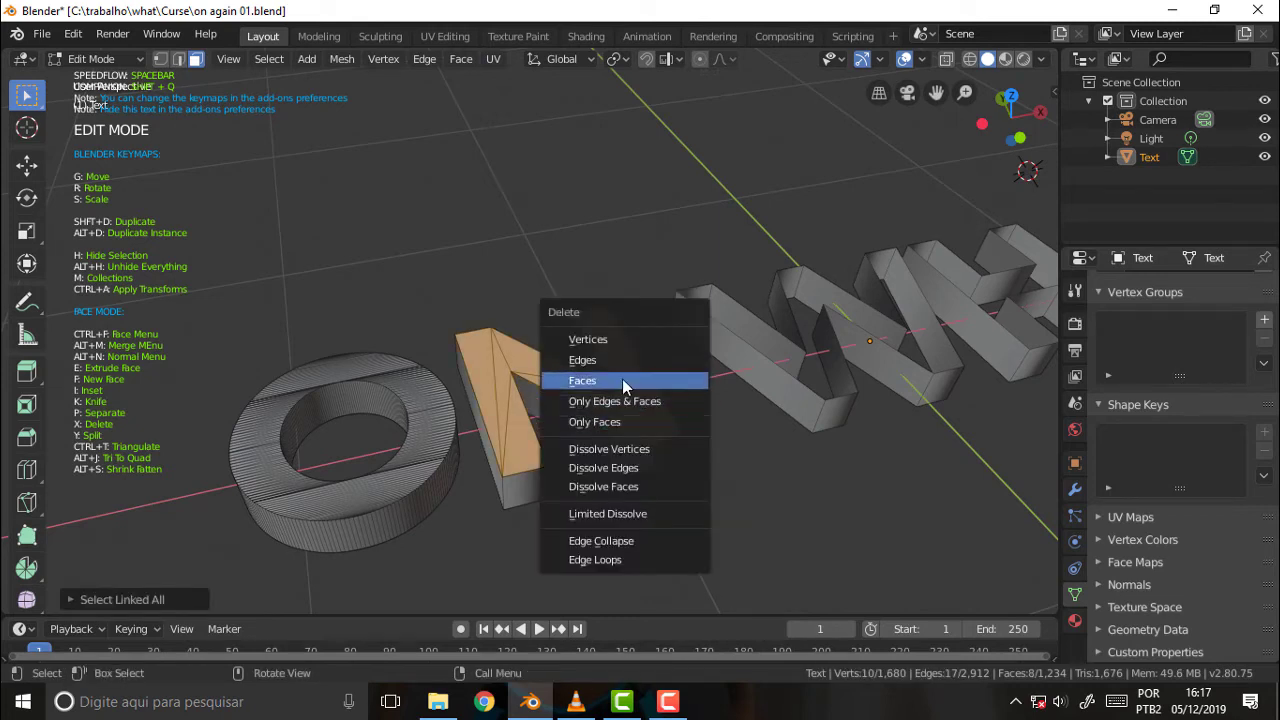
click(622, 380)
click(636, 436)
key(ctrl+l)
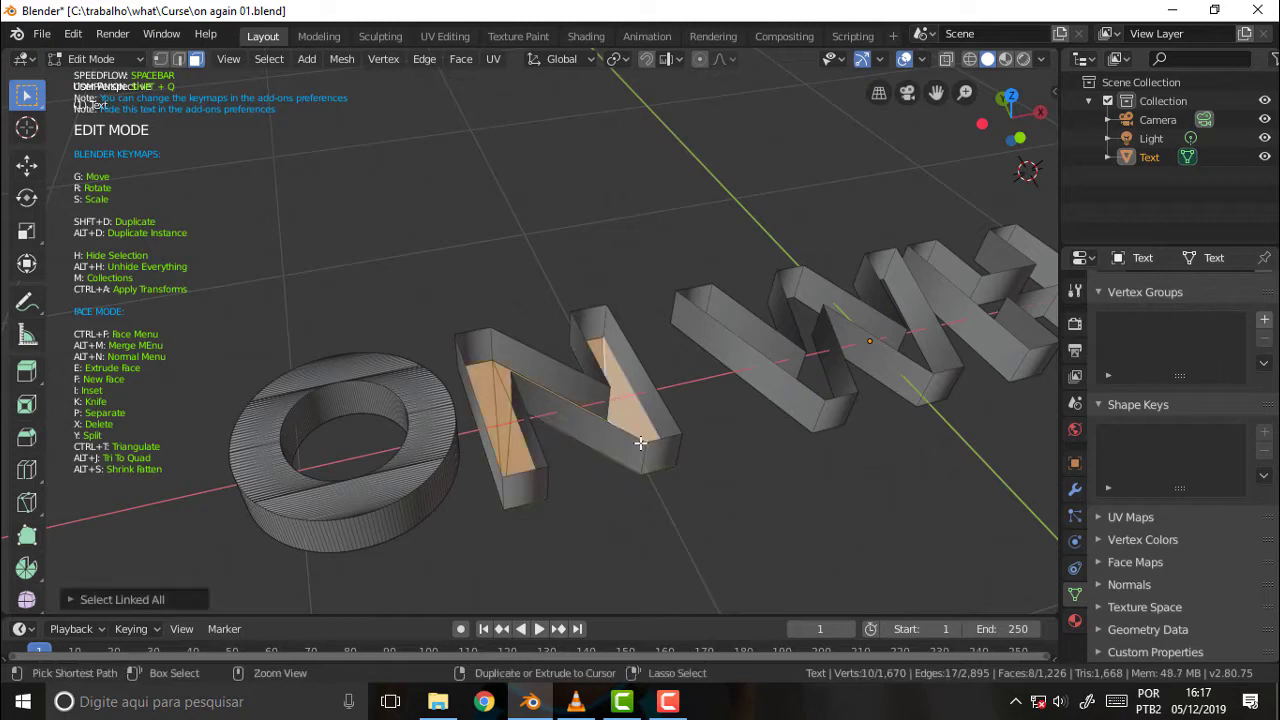
key(x)
click(628, 442)
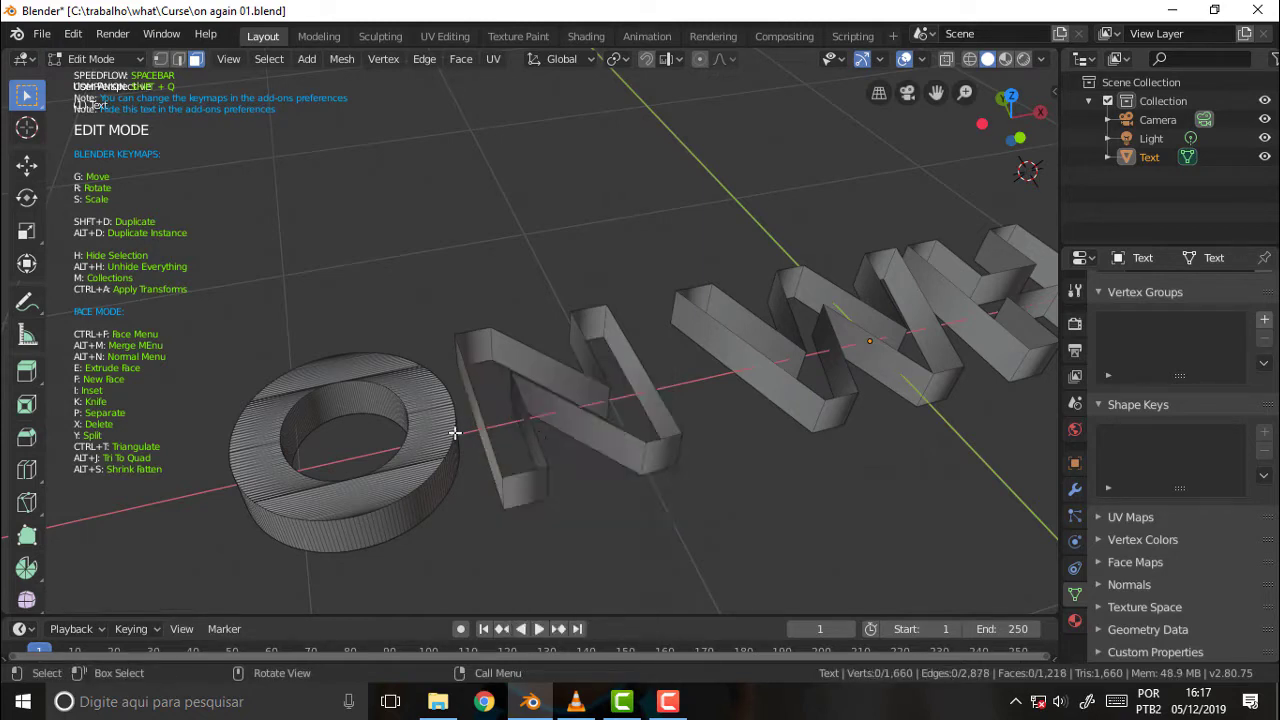
Step: Delete the O's two cap faces, then view the WHAT letters side-on
key(ctrl+l)
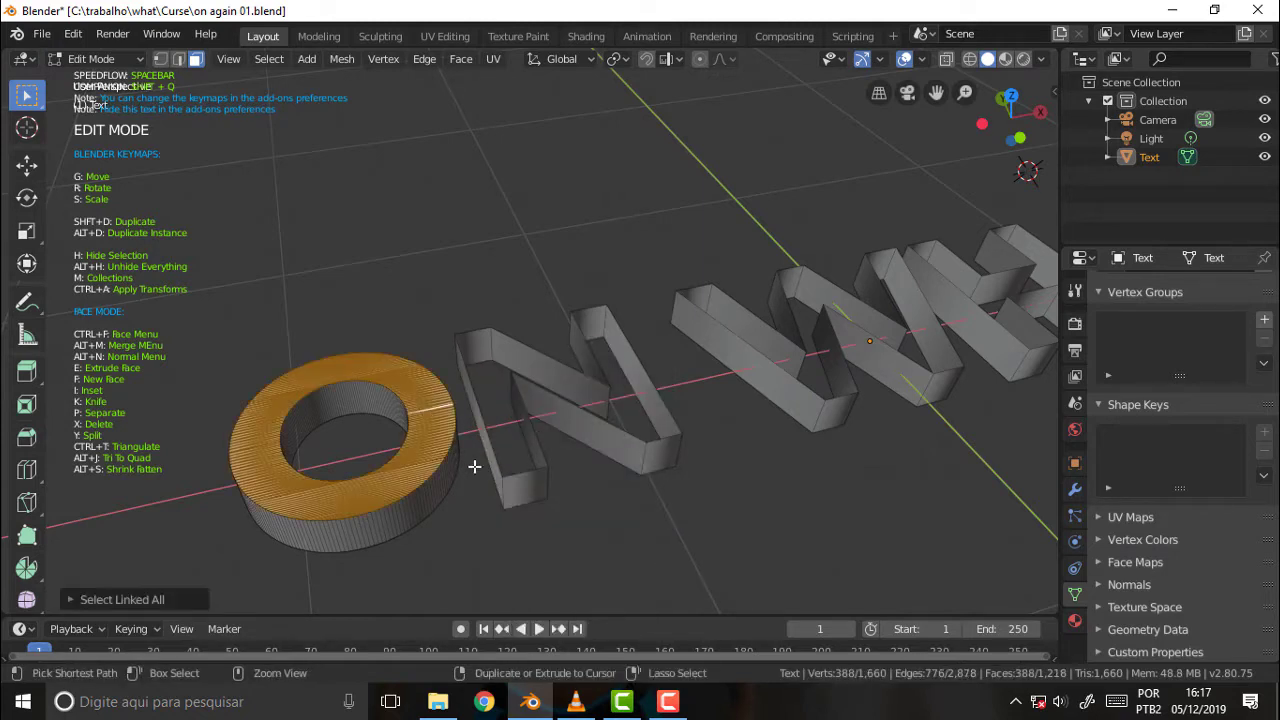
key(x)
click(494, 401)
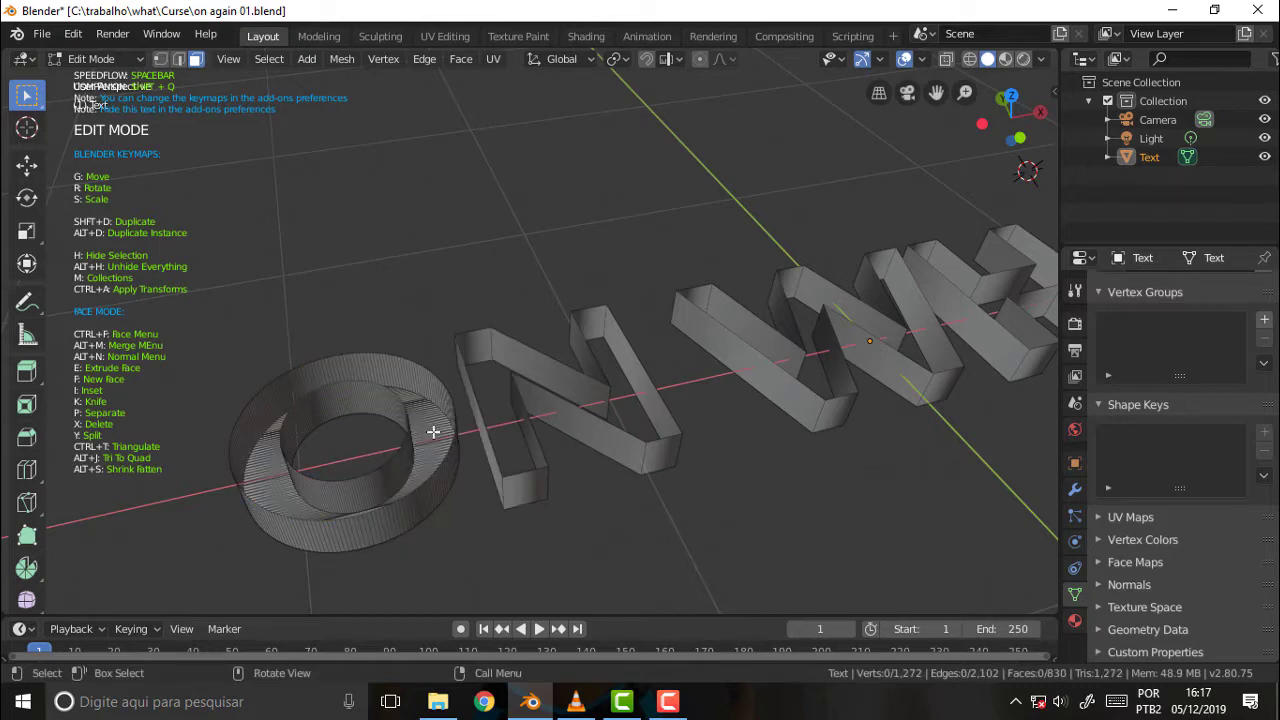
key(ctrl+l)
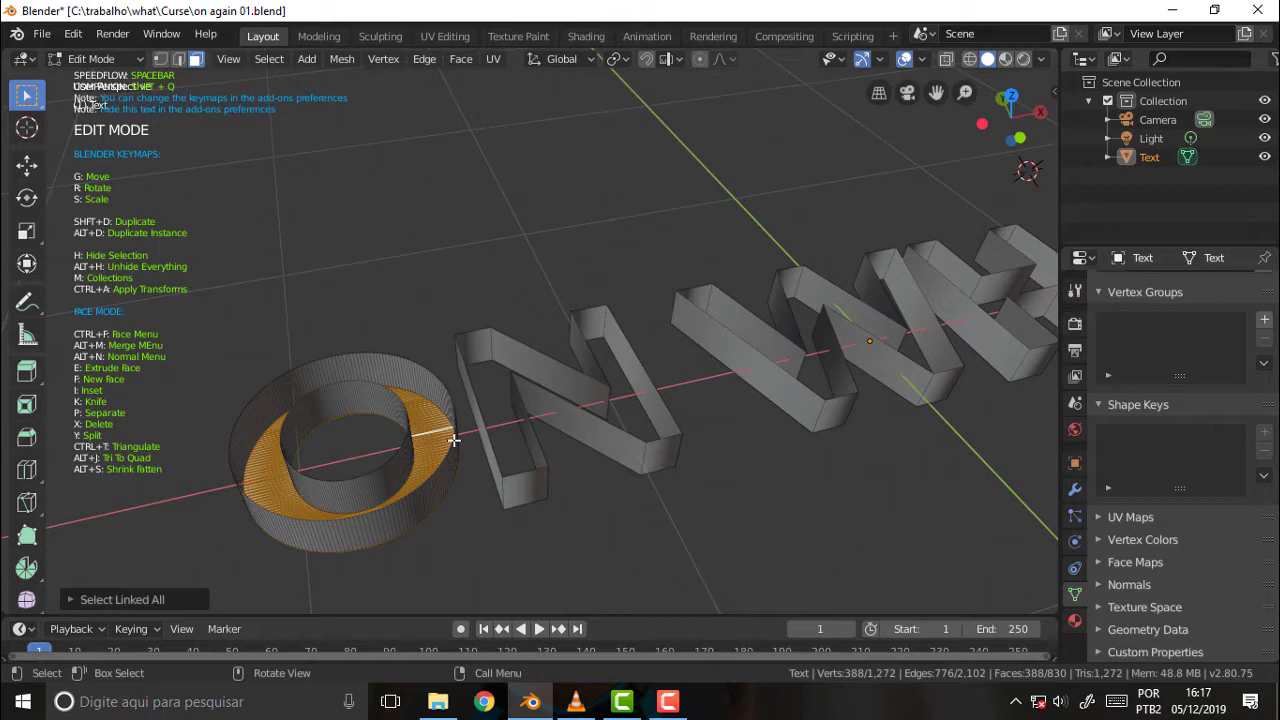
key(x)
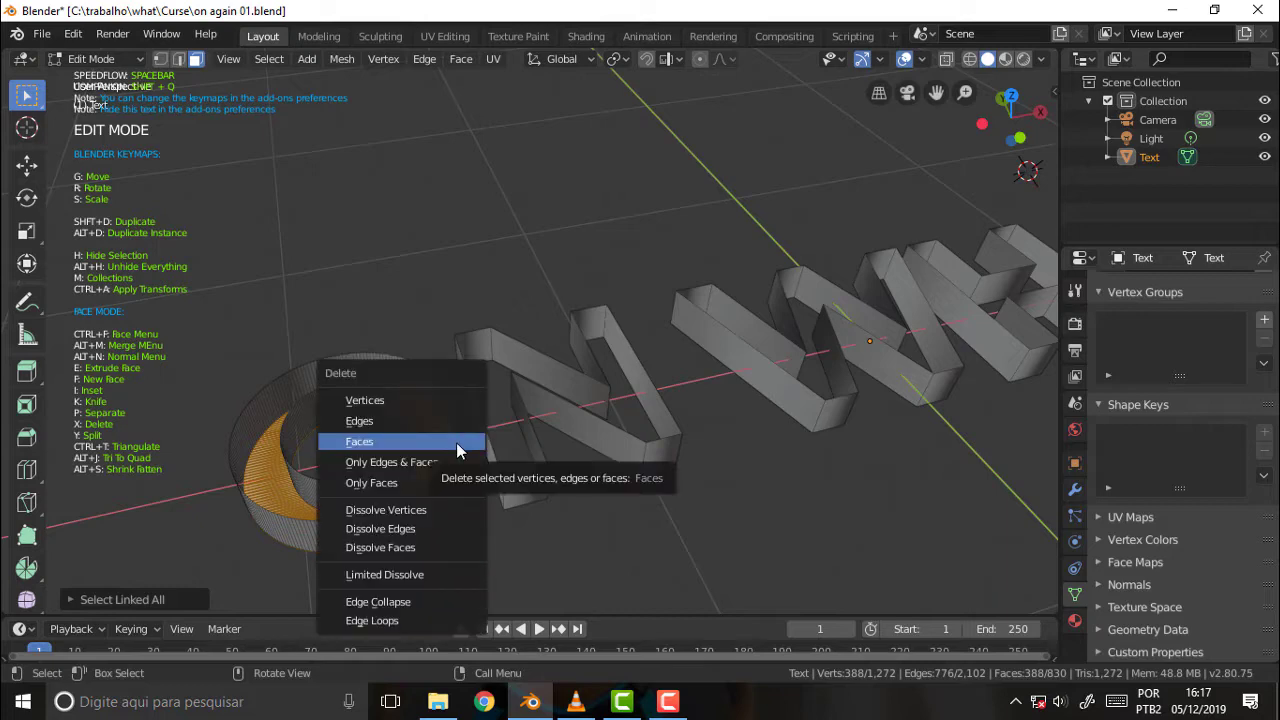
click(456, 442)
mouse_move(515, 249)
middle_down()
mouse_move(535, 260)
mouse_move(530, 249)
middle_up()
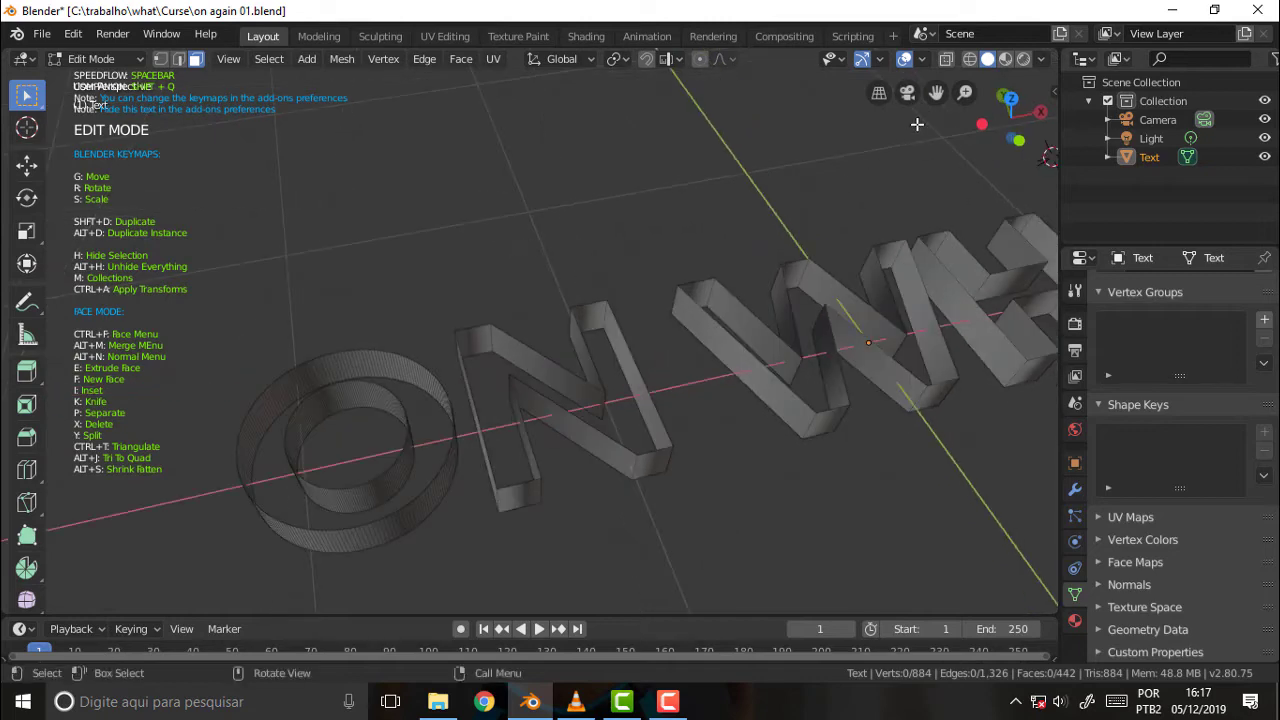
mouse_move(917, 124)
shift+middle_down()
mouse_move(862, 213)
mouse_move(860, 199)
shift+middle_up()
mouse_move(806, 244)
middle_down()
mouse_move(857, 117)
mouse_move(800, 177)
mouse_move(820, 209)
mouse_move(791, 320)
mouse_move(751, 283)
mouse_move(709, 186)
mouse_move(780, 181)
mouse_move(820, 211)
mouse_move(794, 360)
mouse_move(769, 283)
mouse_move(783, 183)
mouse_move(811, 186)
mouse_move(794, 200)
mouse_move(792, 271)
middle_up()
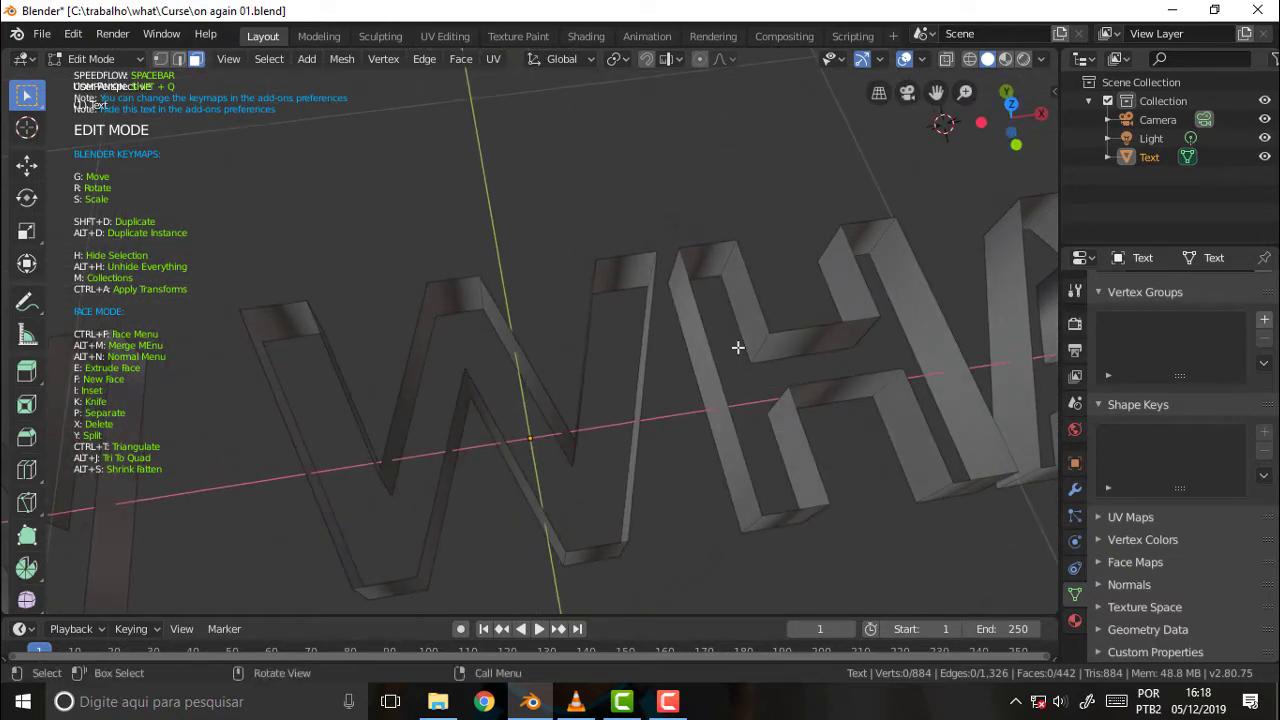
Step: With the Loop Cut tool, add a series of edge loops around the H's walls
click(27, 469)
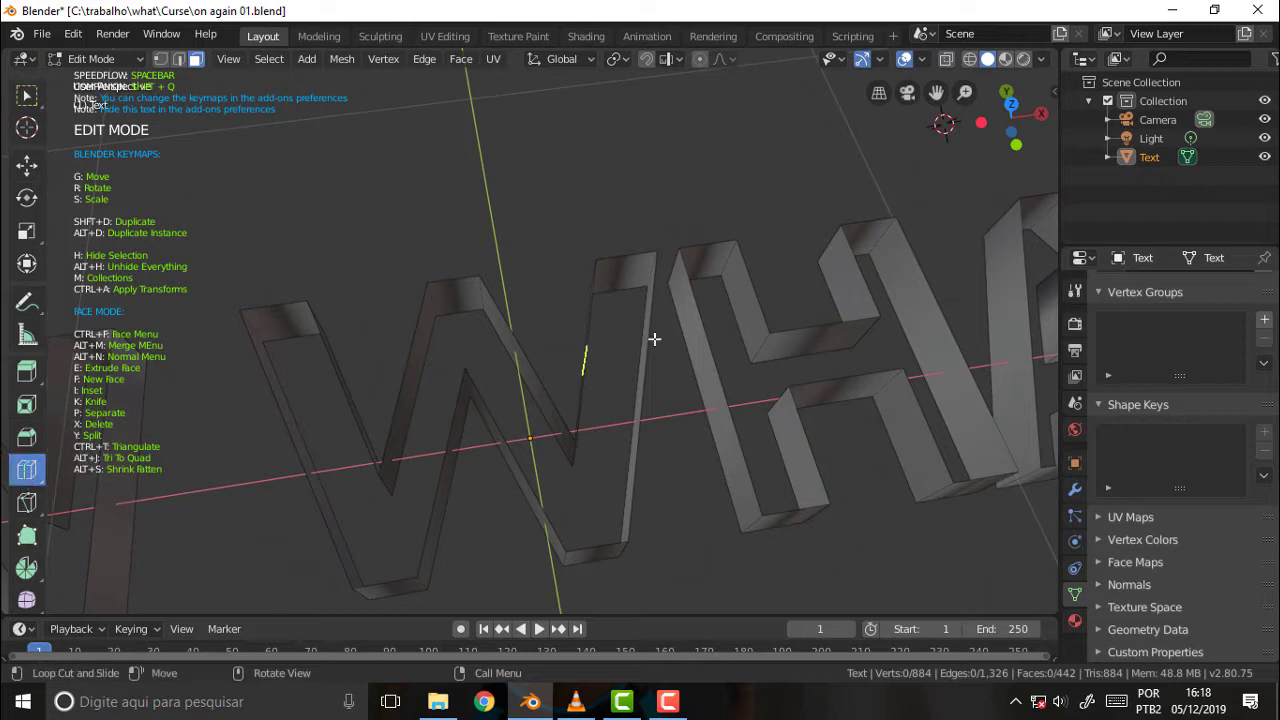
click(690, 329)
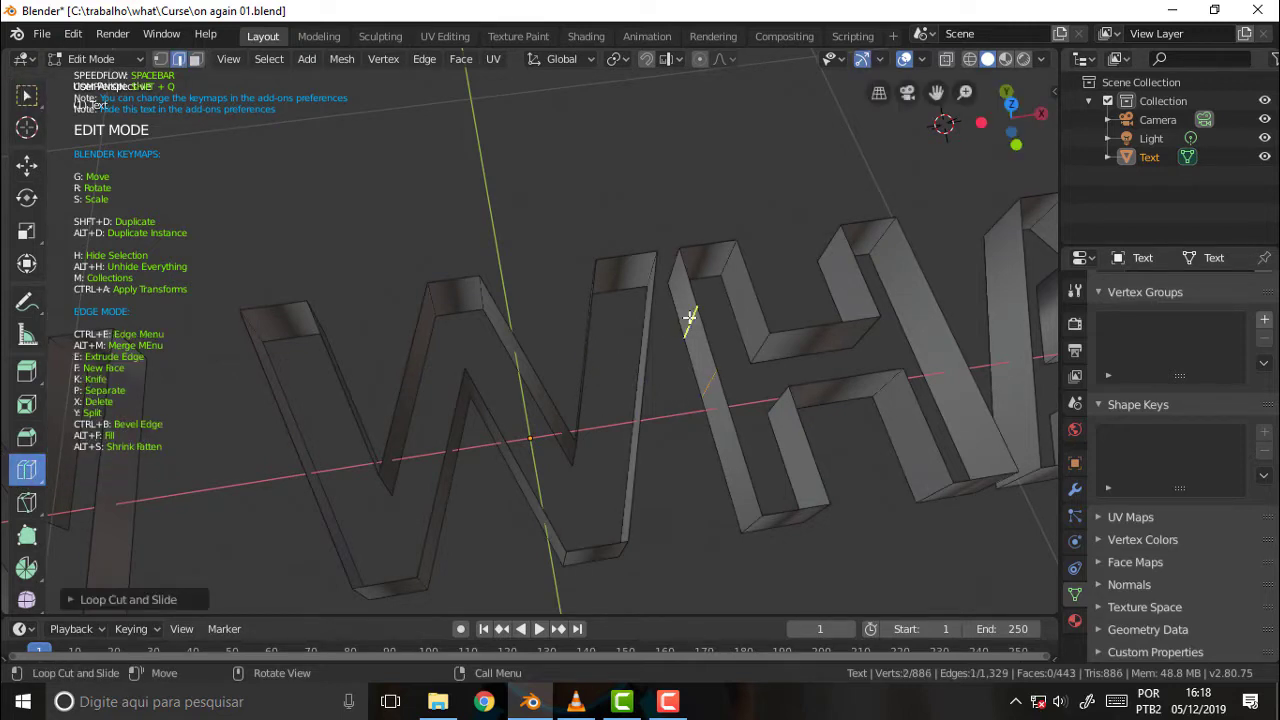
click(684, 301)
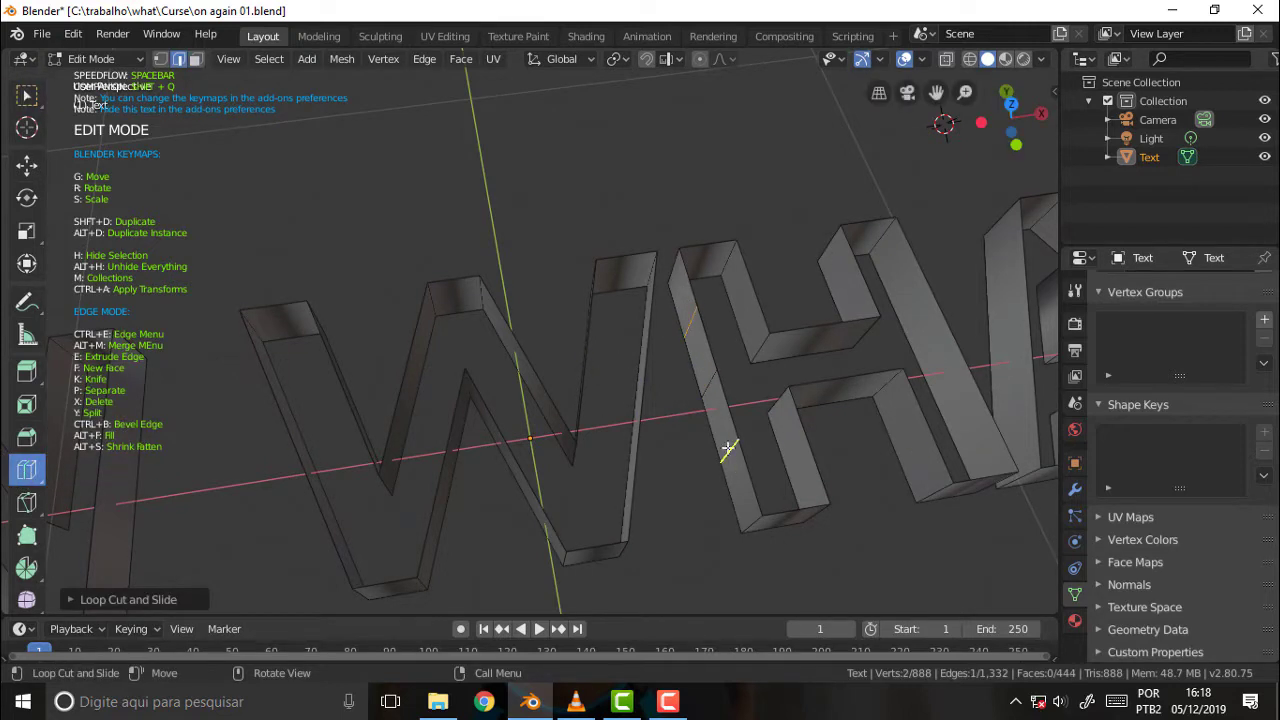
click(905, 262)
click(968, 404)
click(887, 447)
click(792, 460)
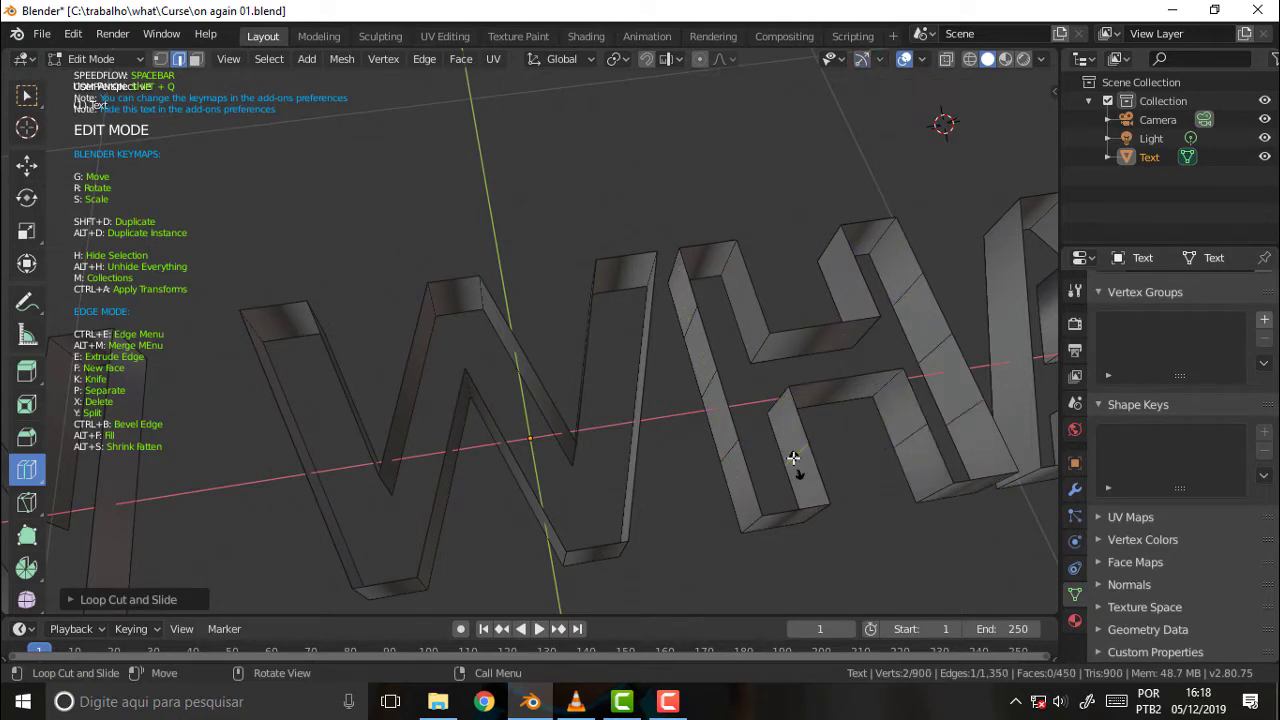
click(743, 291)
click(853, 280)
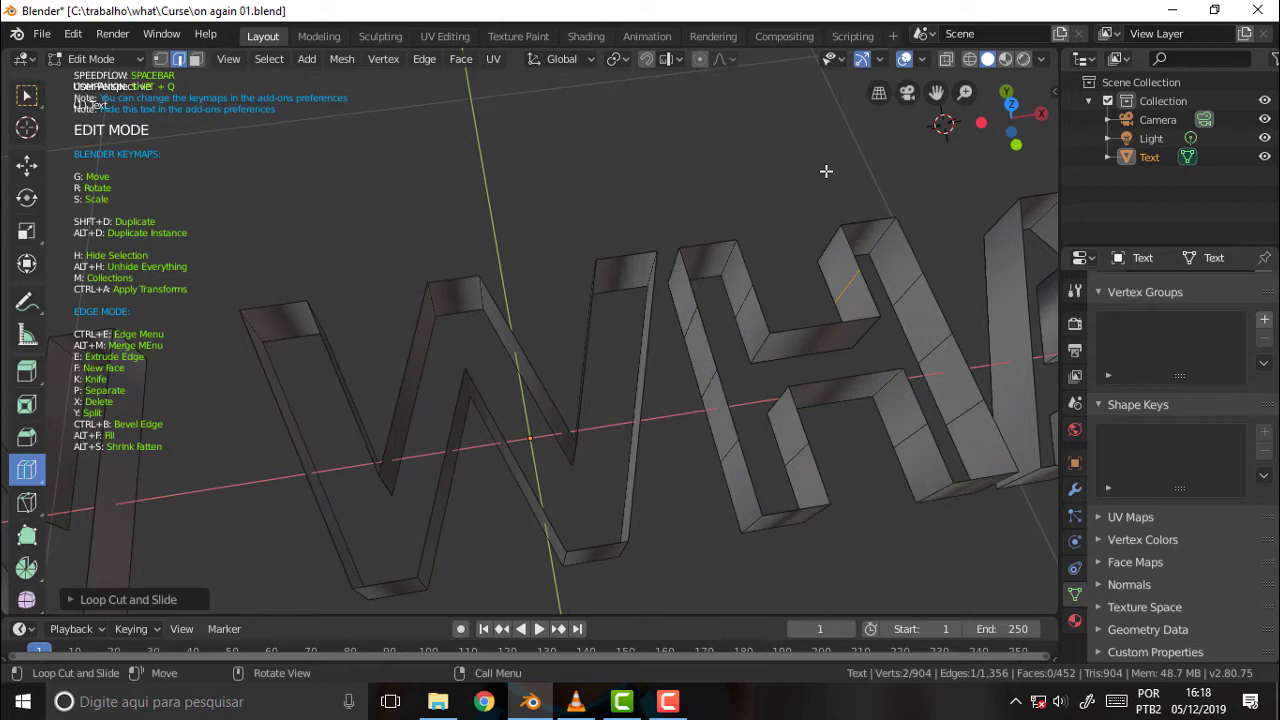
middle_drag(826, 171, 807, 113)
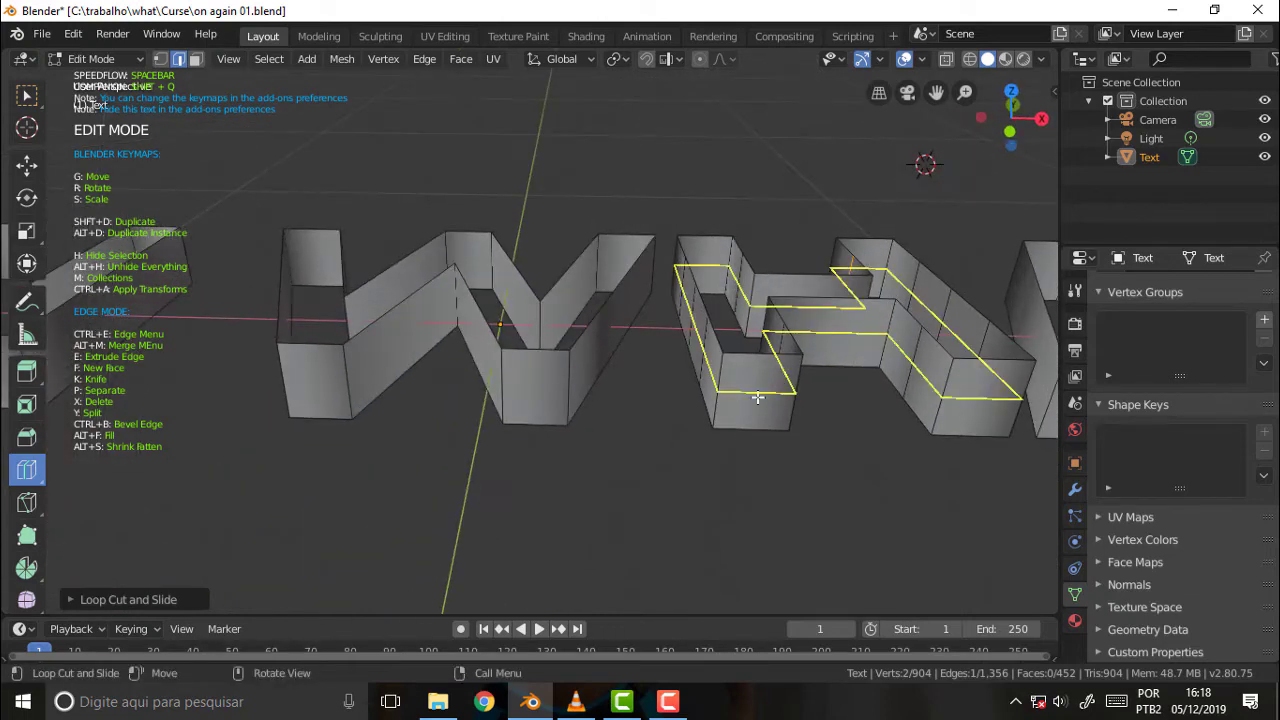
click(757, 397)
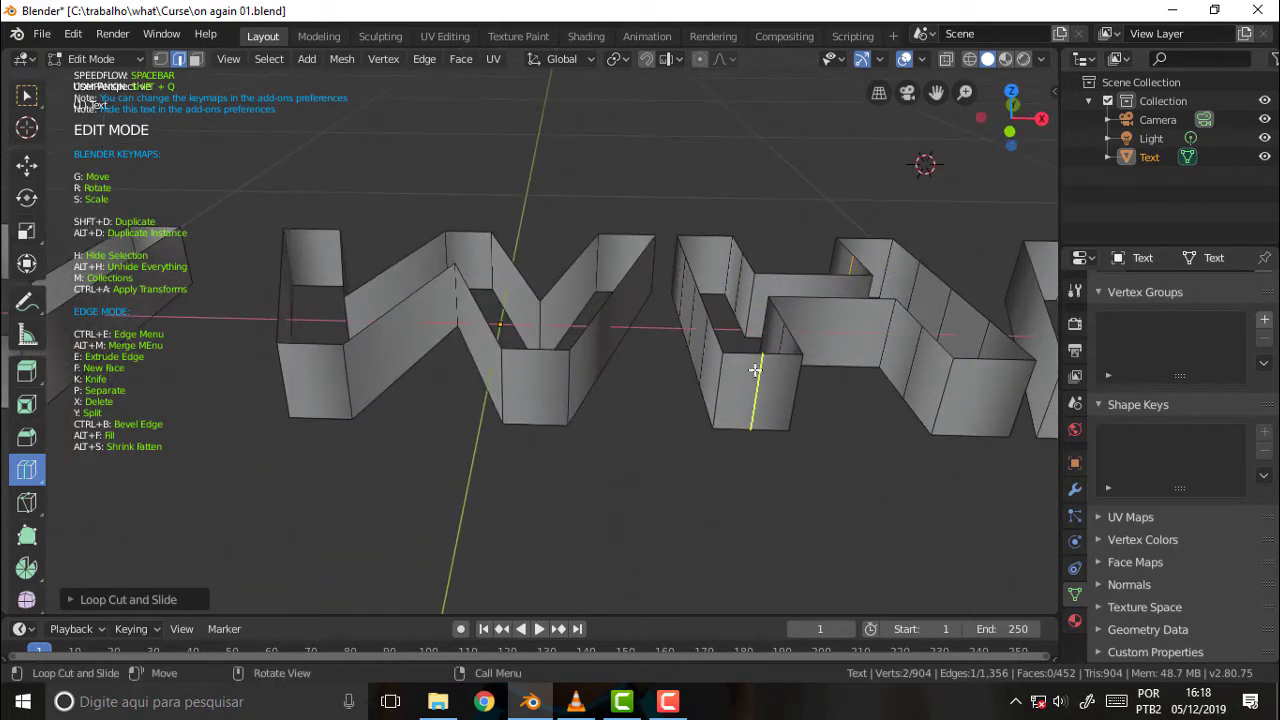
click(849, 322)
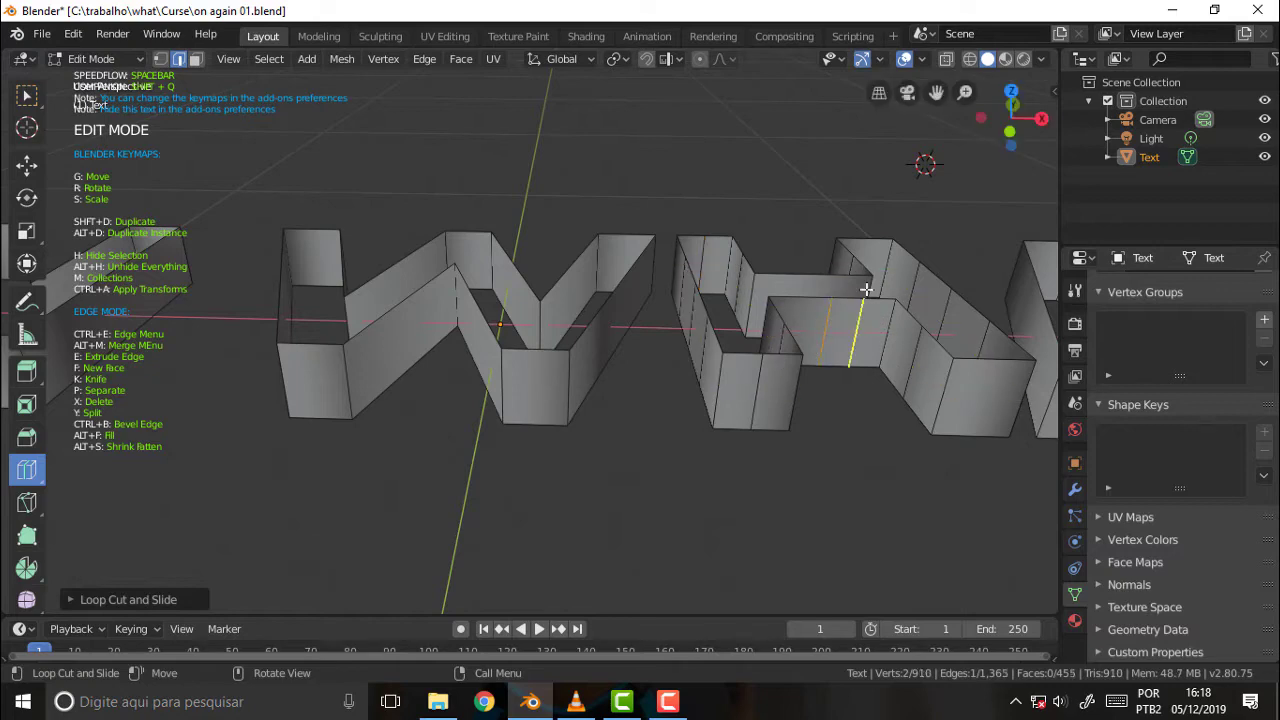
Step: Add loop cuts across the H crossbar and the top and bottom of its right leg
middle_drag(863, 177, 852, 300)
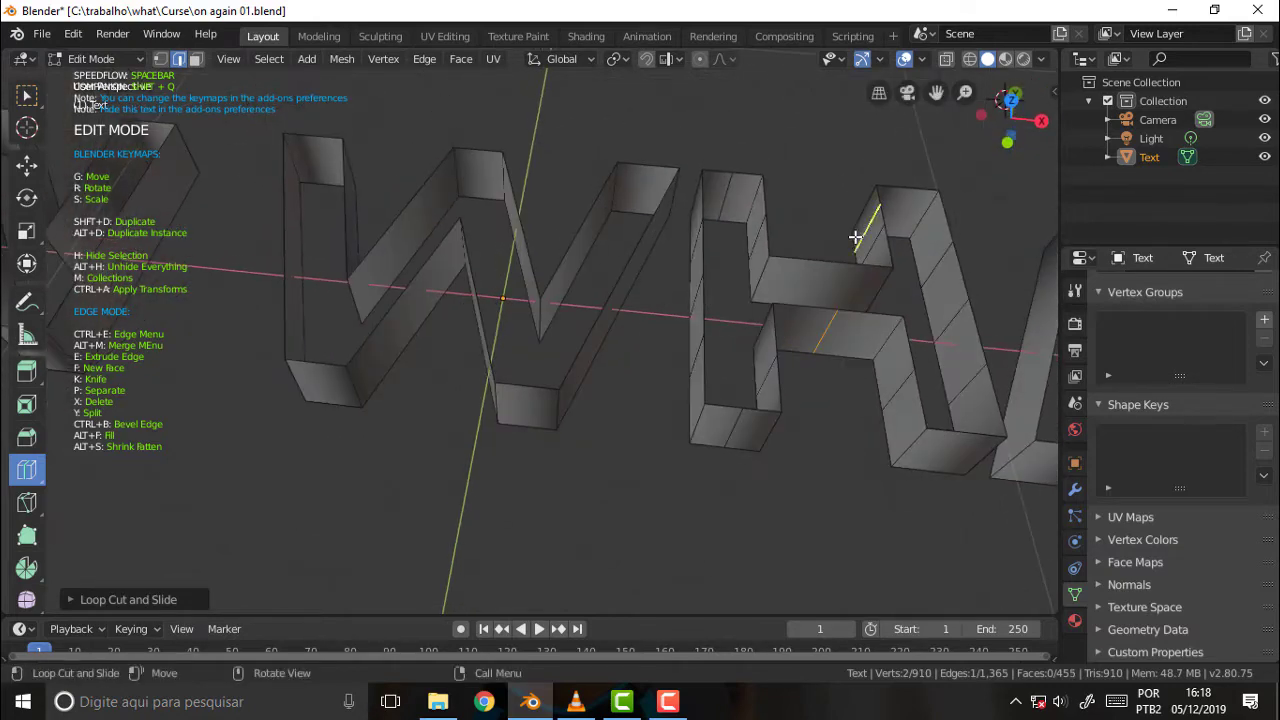
click(855, 325)
click(817, 320)
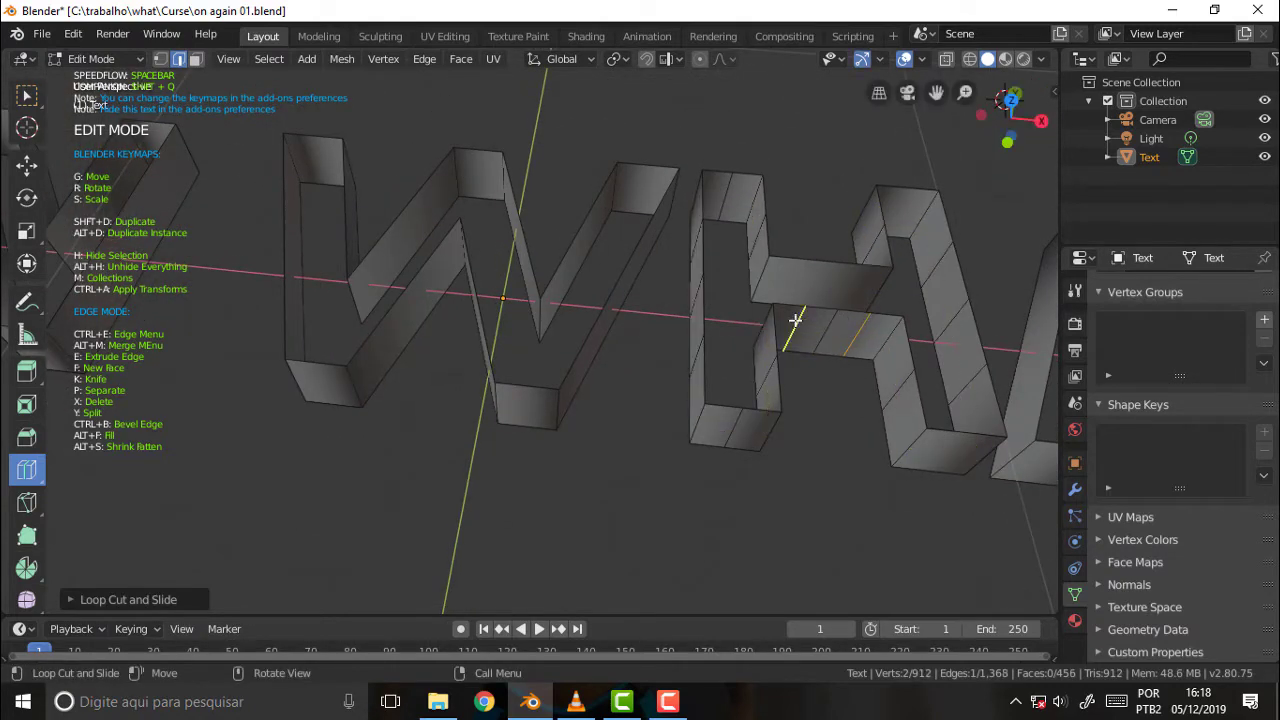
click(849, 280)
click(903, 200)
click(951, 445)
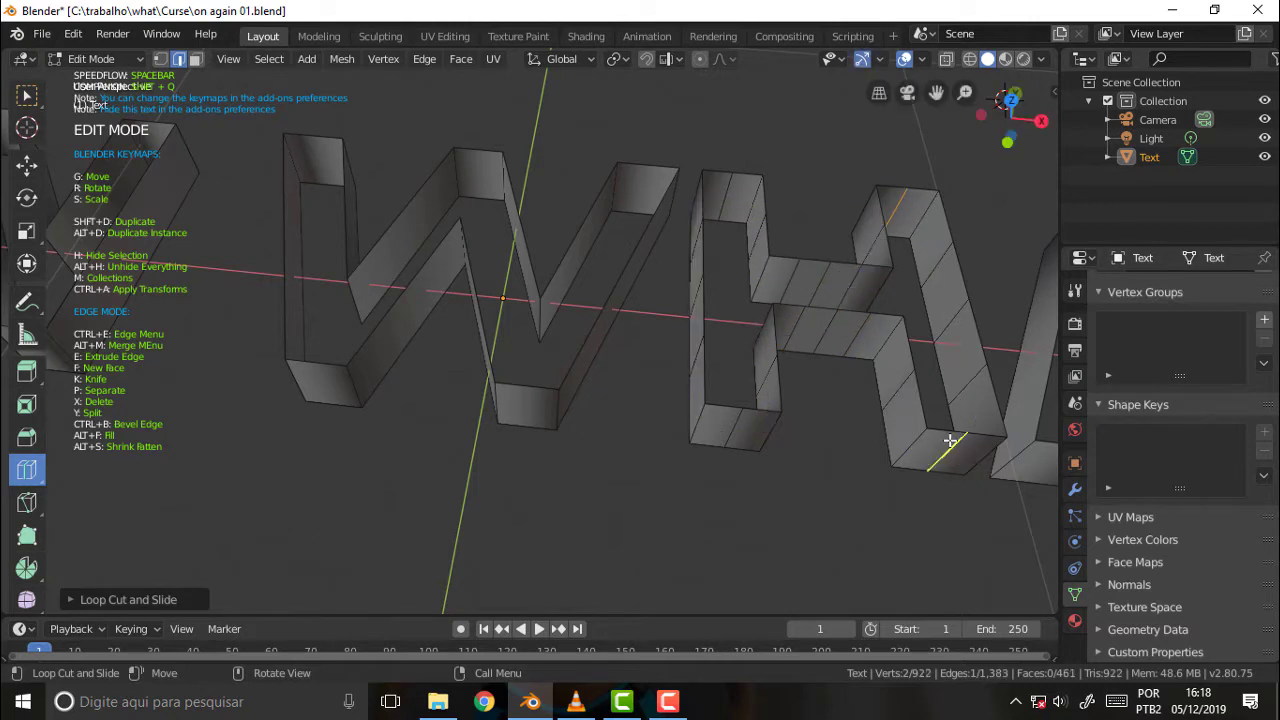
click(955, 435)
Step: Add loop cuts across the W's top, bottom and front-left walls
mouse_move(1001, 273)
middle_down()
mouse_move(900, 360)
mouse_move(997, 231)
middle_up()
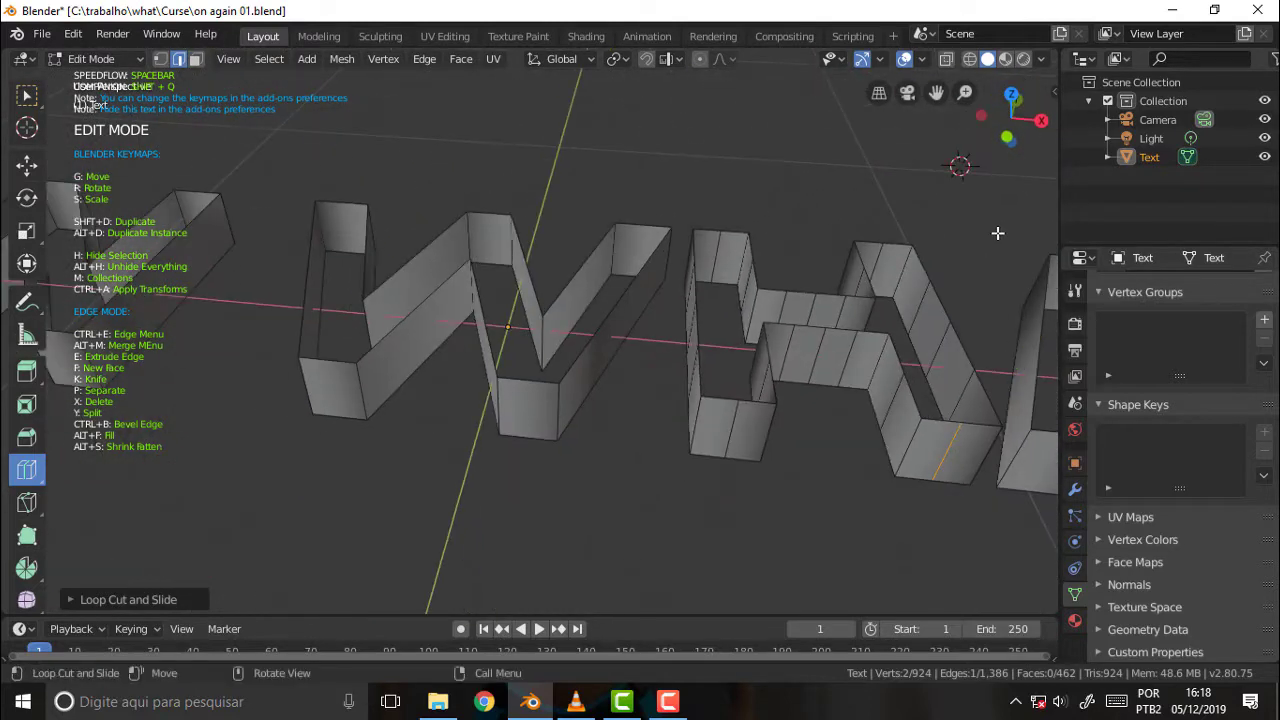
click(650, 277)
click(594, 372)
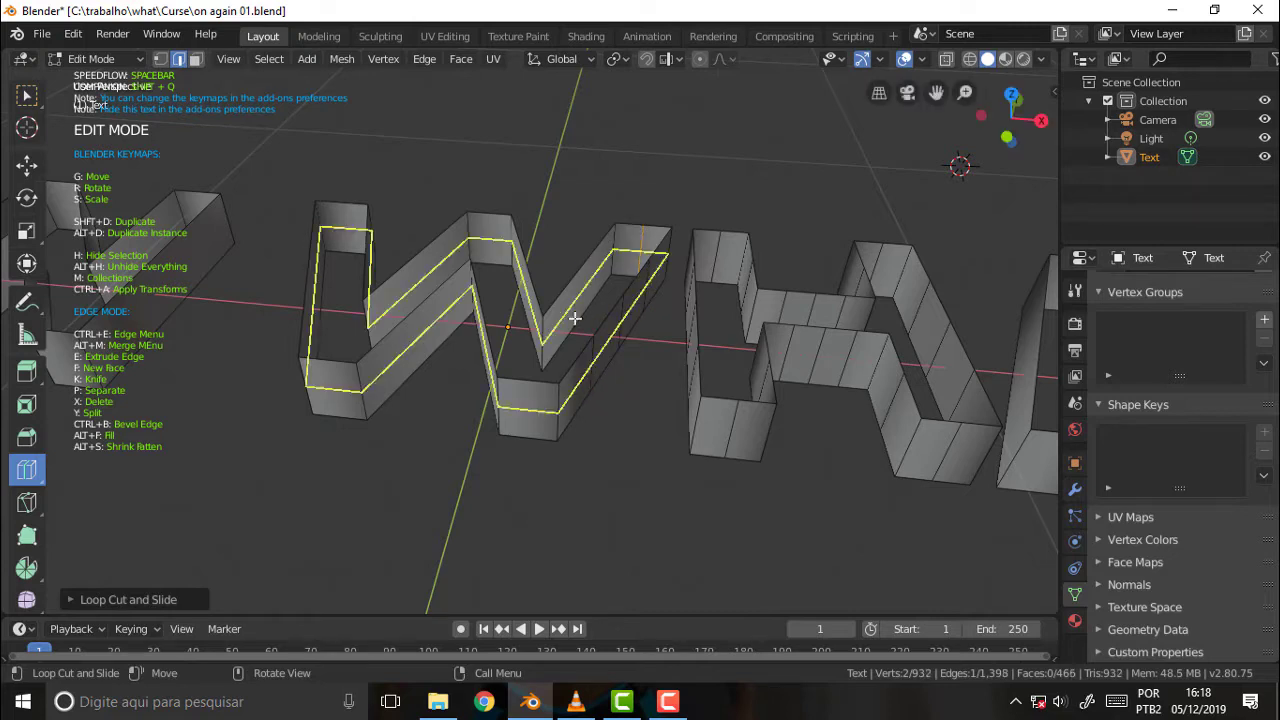
click(529, 398)
click(493, 235)
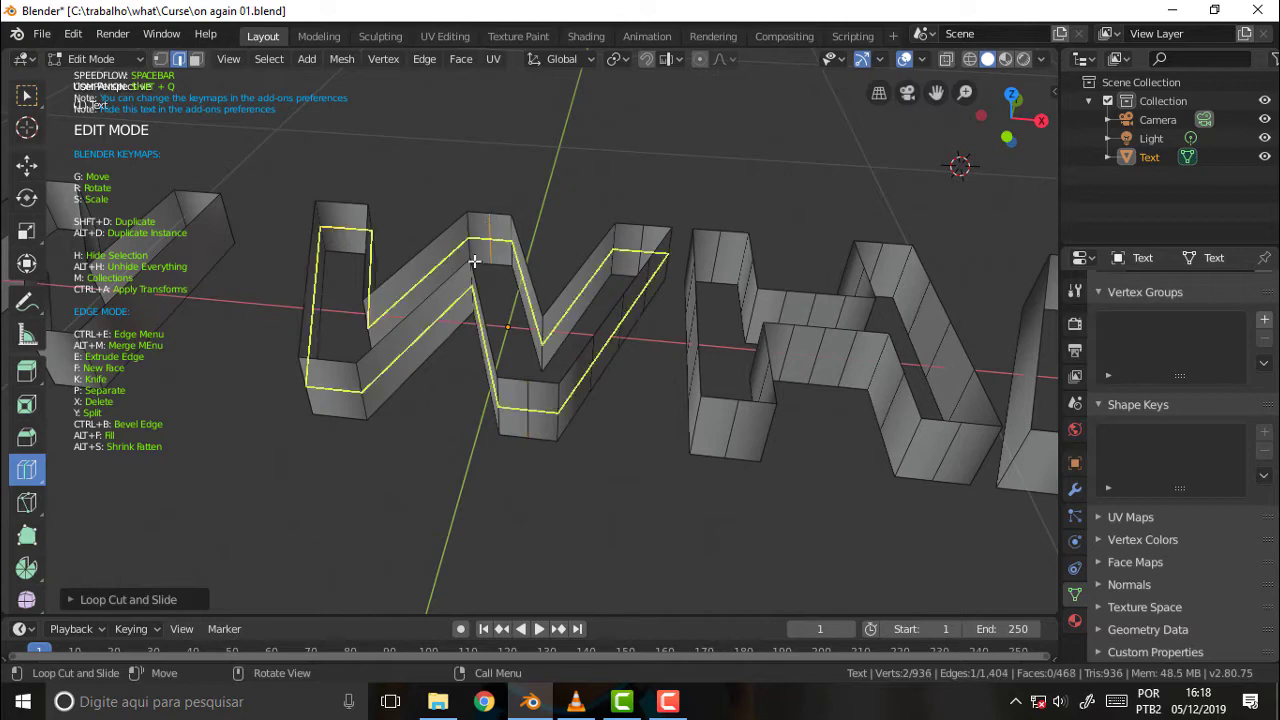
click(333, 395)
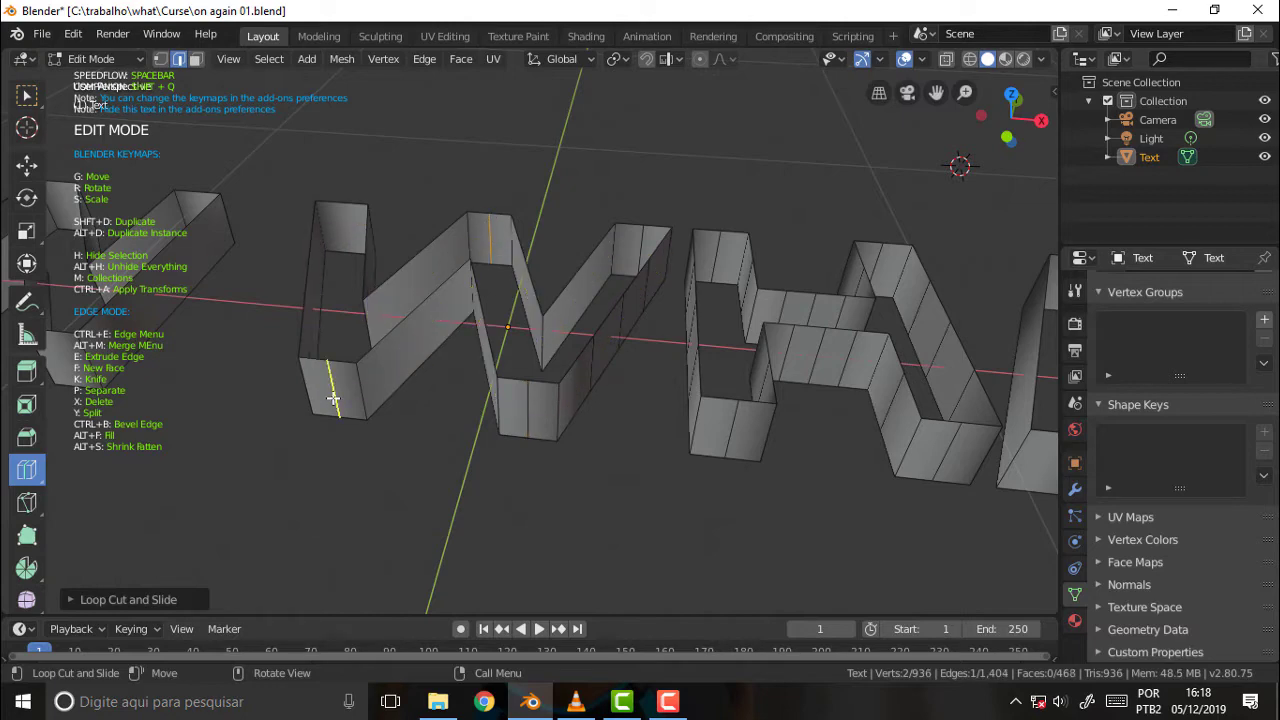
click(334, 226)
Step: Add two more loop cuts across the W's walls and inspect them from a lower side view
mouse_move(452, 175)
middle_down()
mouse_move(671, 181)
mouse_move(634, 180)
middle_up()
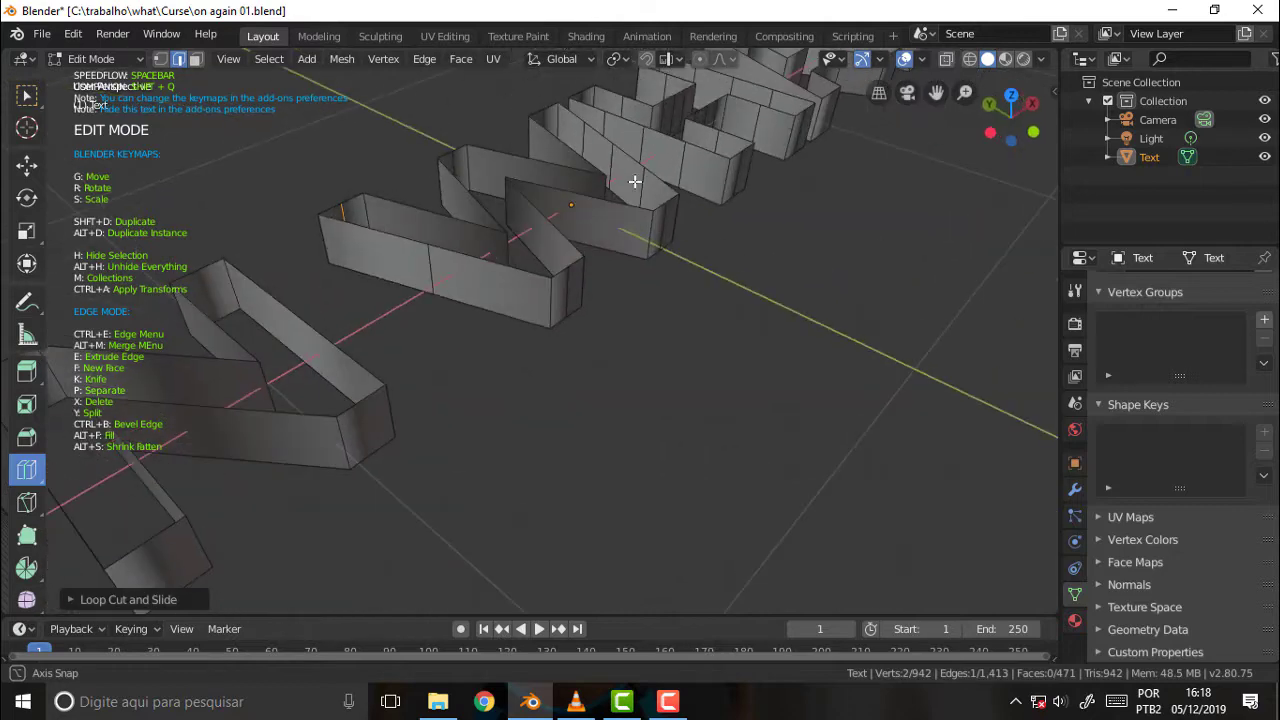
click(373, 255)
click(476, 282)
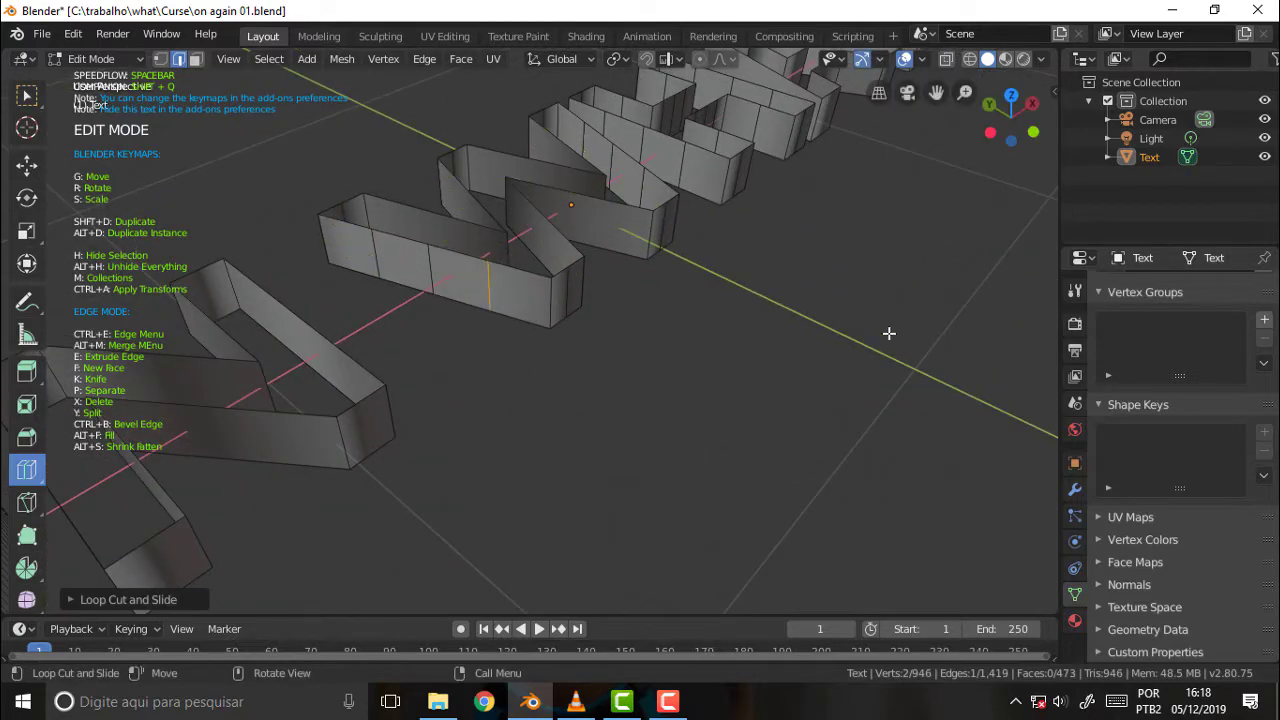
mouse_move(886, 333)
middle_down()
mouse_move(658, 301)
mouse_move(800, 396)
middle_up()
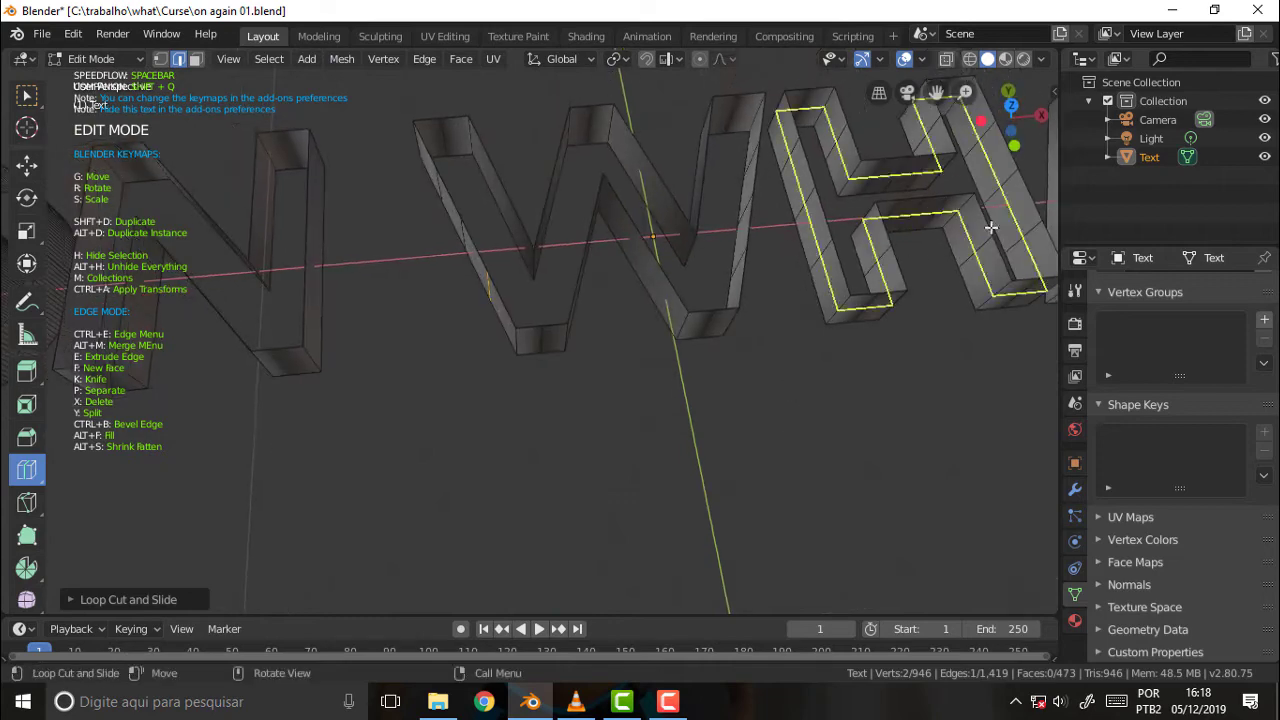
drag(935, 92, 935, 94)
mouse_move(935, 92)
middle_down()
mouse_move(771, 210)
mouse_move(764, 274)
mouse_move(791, 194)
mouse_move(772, 168)
middle_up()
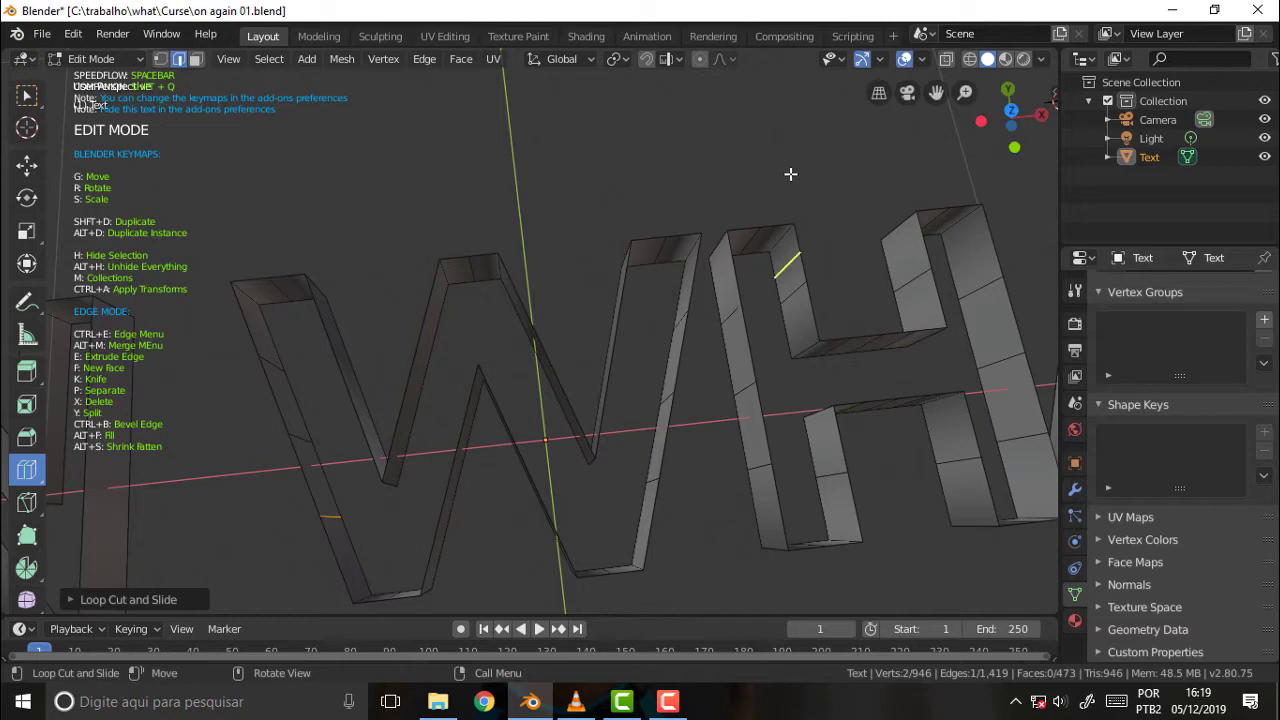
scroll(856, 146, up, 2)
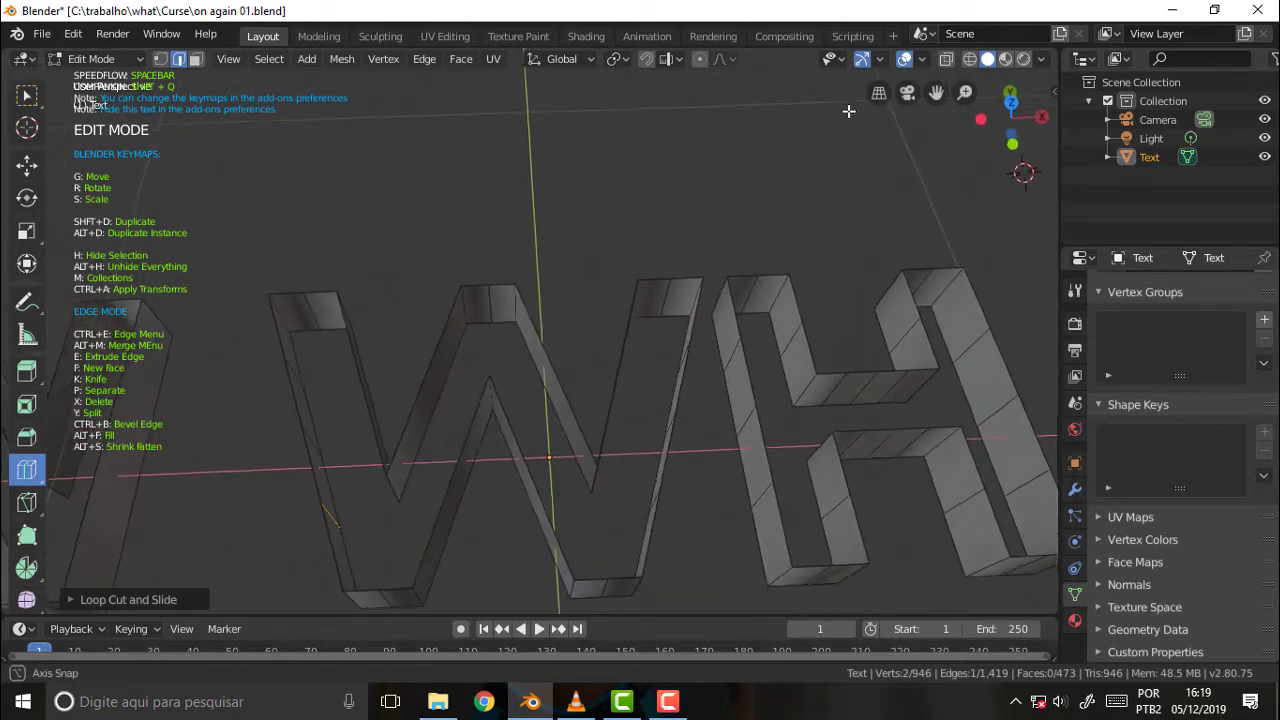
scroll(856, 146, up, 2)
drag(938, 92, 830, 40)
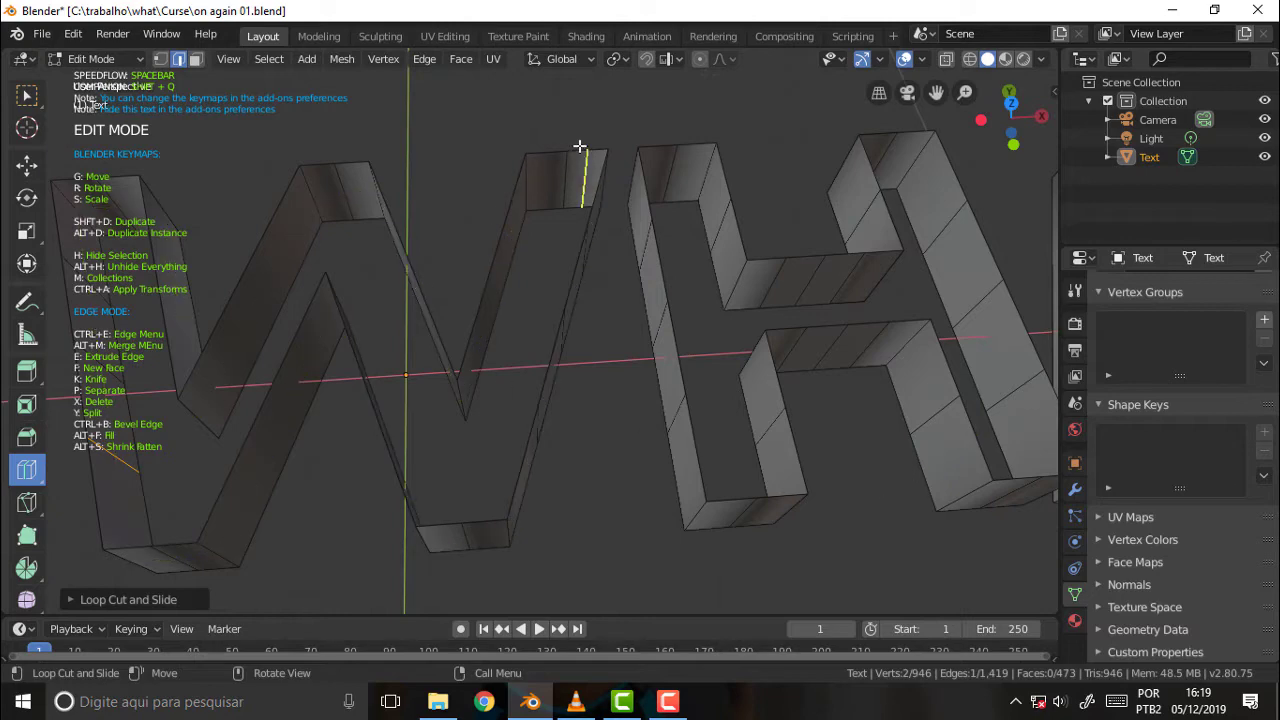
Step: Return to the Select Box tool and look around the W and H letters
click(24, 95)
mouse_move(629, 171)
middle_down()
mouse_move(574, 109)
mouse_move(651, 131)
middle_up()
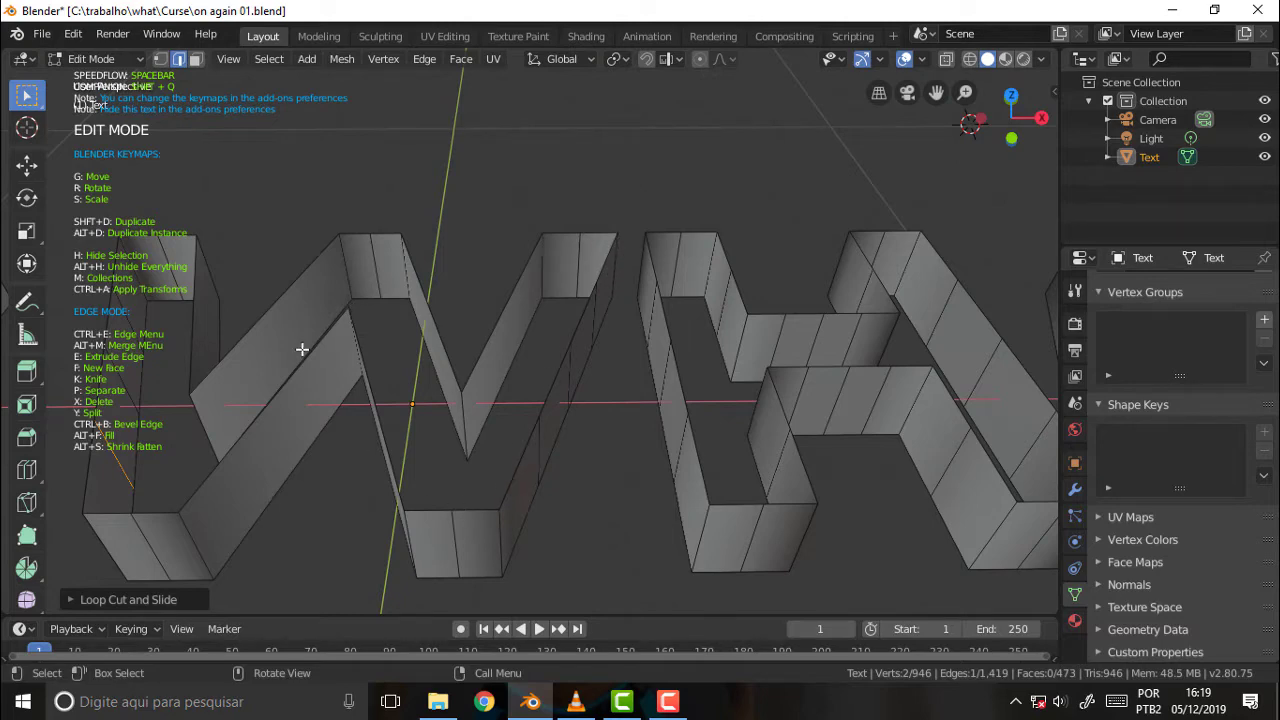
mouse_move(694, 135)
middle_down()
mouse_move(697, 235)
mouse_move(694, 180)
mouse_move(674, 251)
middle_up()
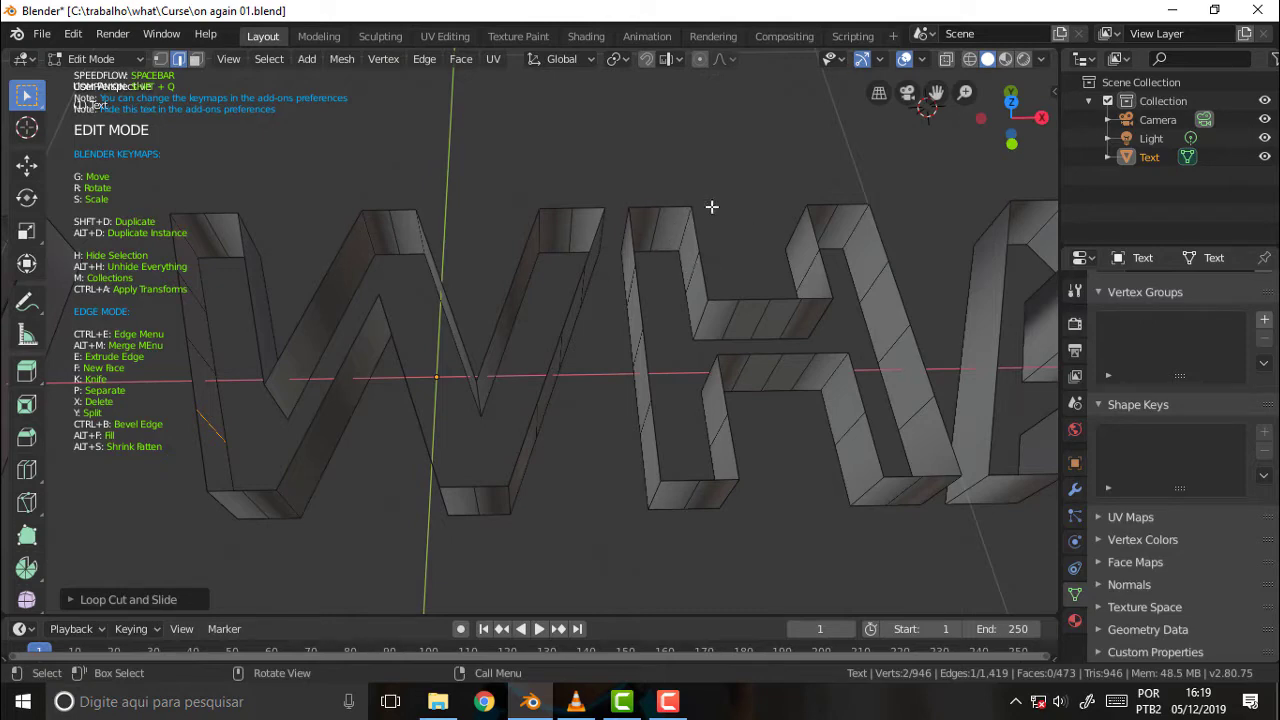
mouse_move(711, 206)
middle_down()
mouse_move(709, 289)
mouse_move(723, 277)
mouse_move(710, 207)
middle_up()
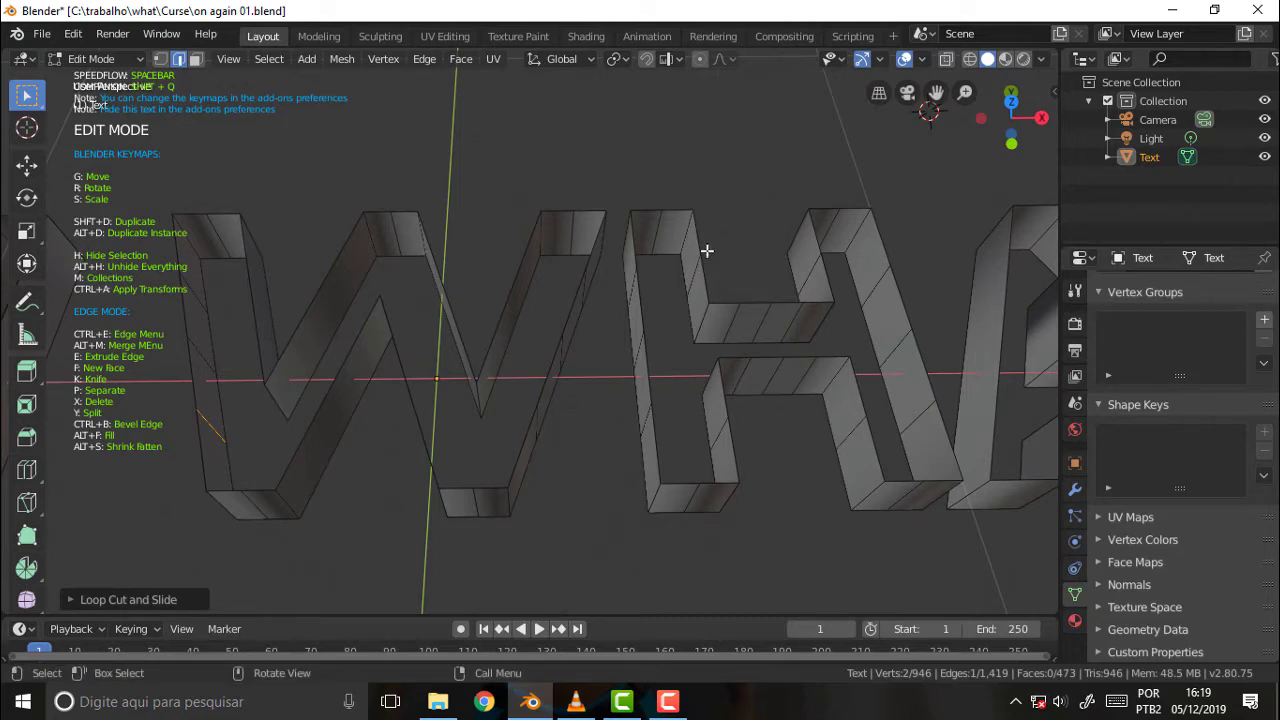
mouse_move(743, 235)
middle_down()
mouse_move(743, 274)
mouse_move(751, 249)
middle_up()
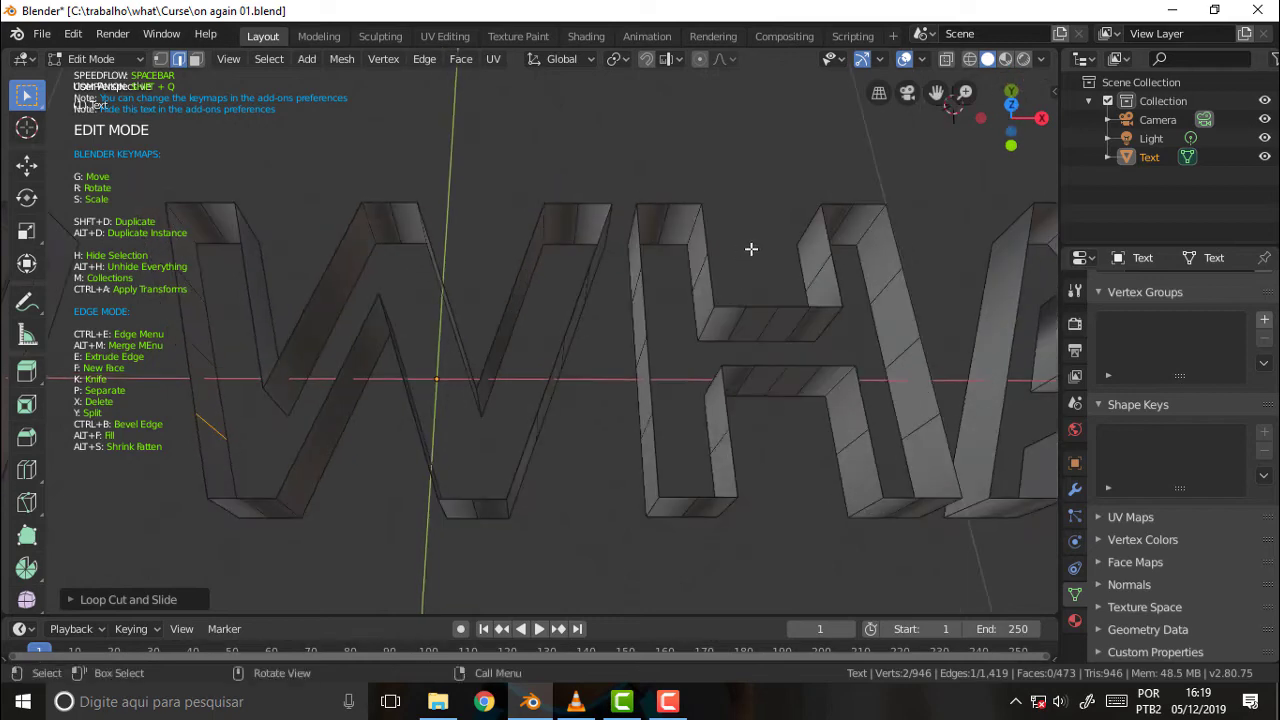
Step: Bridge the edges at the H's gap one by one with new faces
click(762, 307)
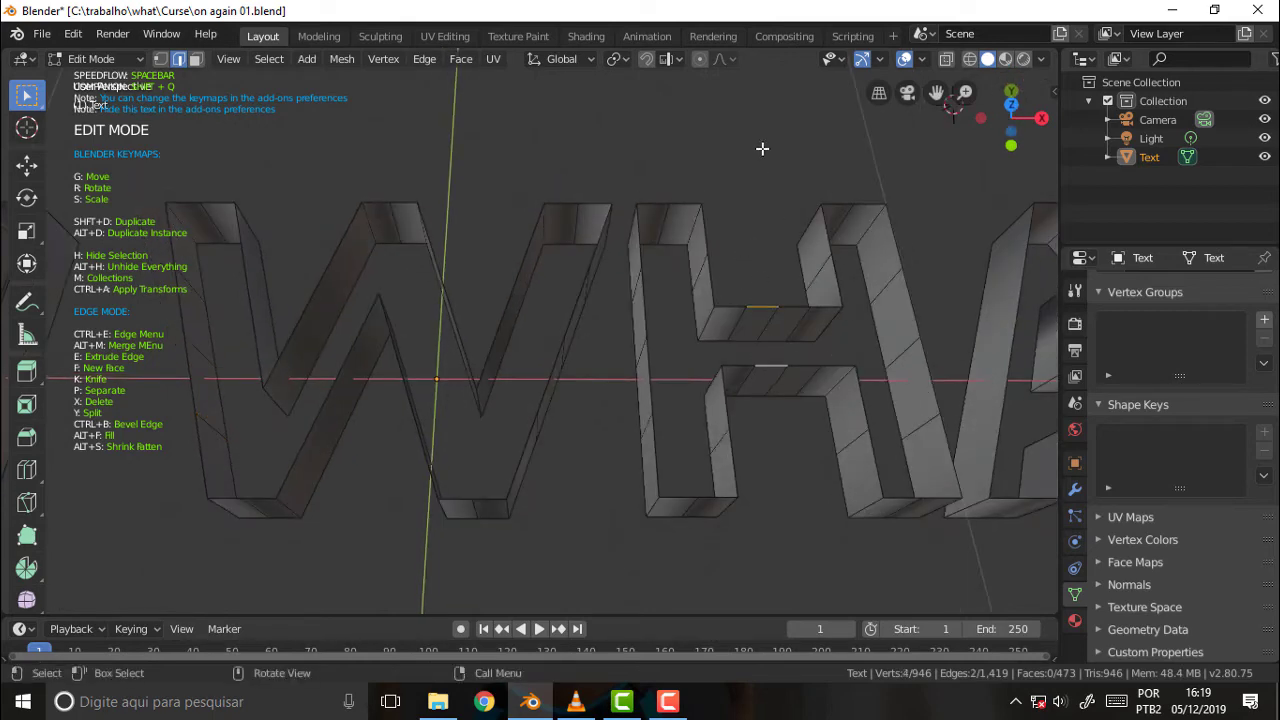
key(ctrl+e)
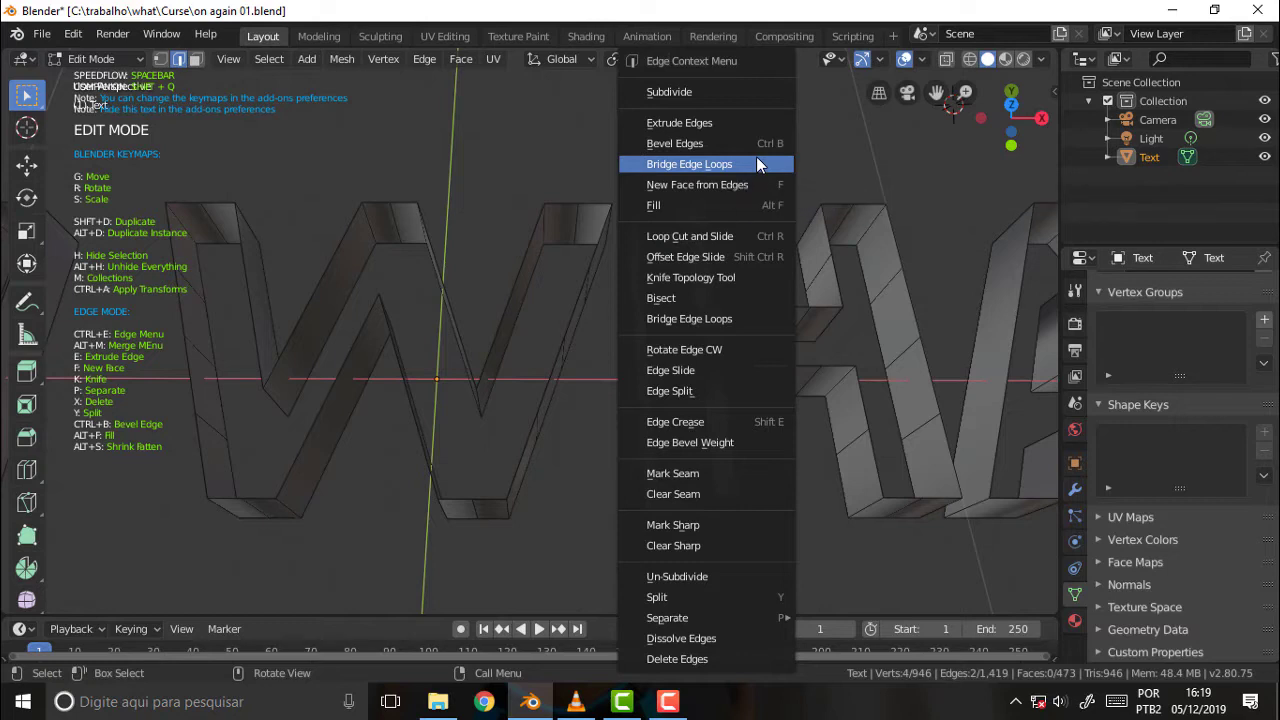
click(756, 164)
click(795, 307)
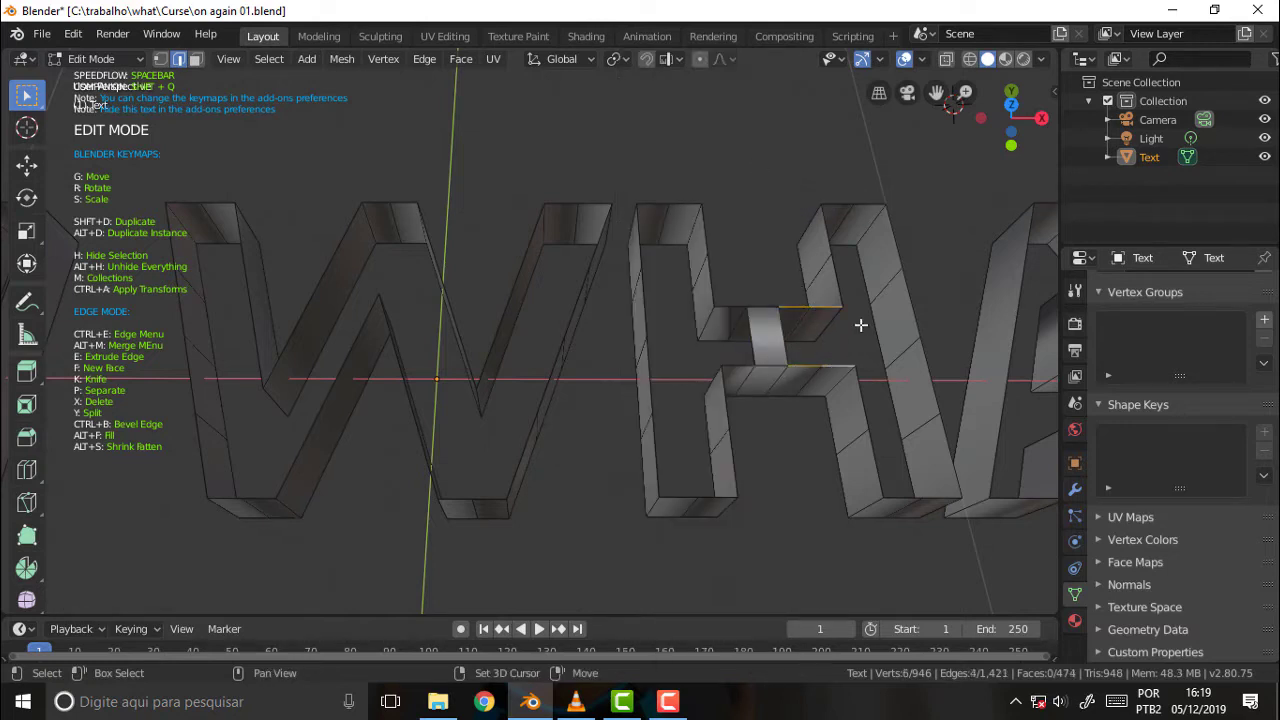
key(ctrl+e)
click(723, 157)
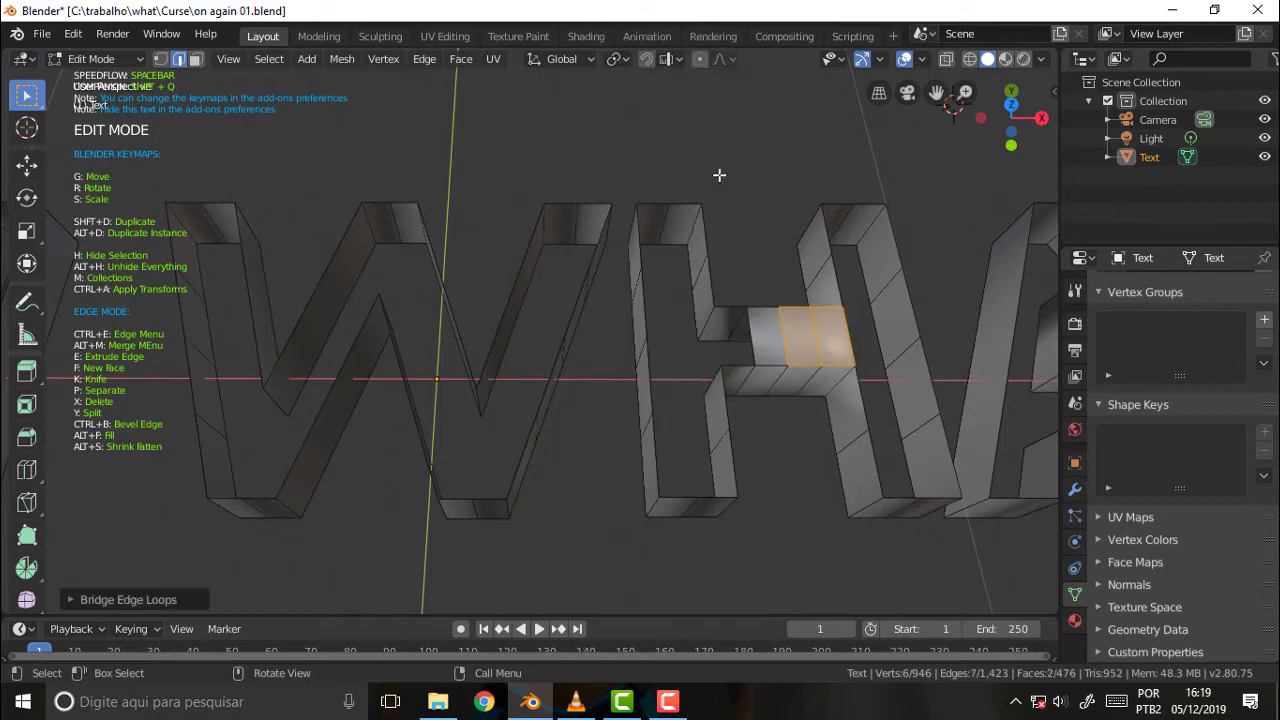
Step: Bridge the two opposite crossbar edges to fill the H's crossbar
click(733, 307)
shift+click(734, 366)
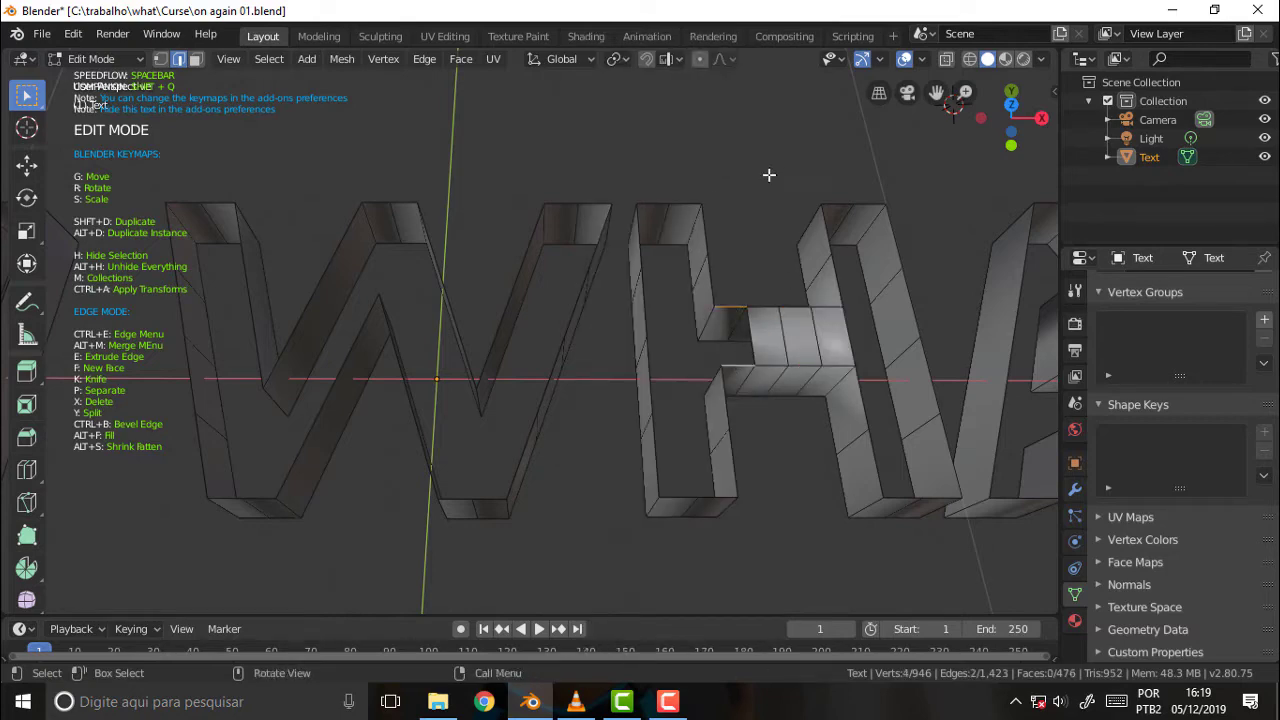
key(ctrl+e)
click(769, 166)
mouse_move(766, 168)
middle_down()
mouse_move(811, 409)
mouse_move(871, 531)
mouse_move(929, 520)
mouse_move(566, 123)
mouse_move(800, 143)
mouse_move(834, 129)
mouse_move(774, 126)
mouse_move(791, 126)
mouse_move(794, 234)
mouse_move(783, 163)
mouse_move(837, 297)
mouse_move(797, 111)
mouse_move(797, 214)
middle_up()
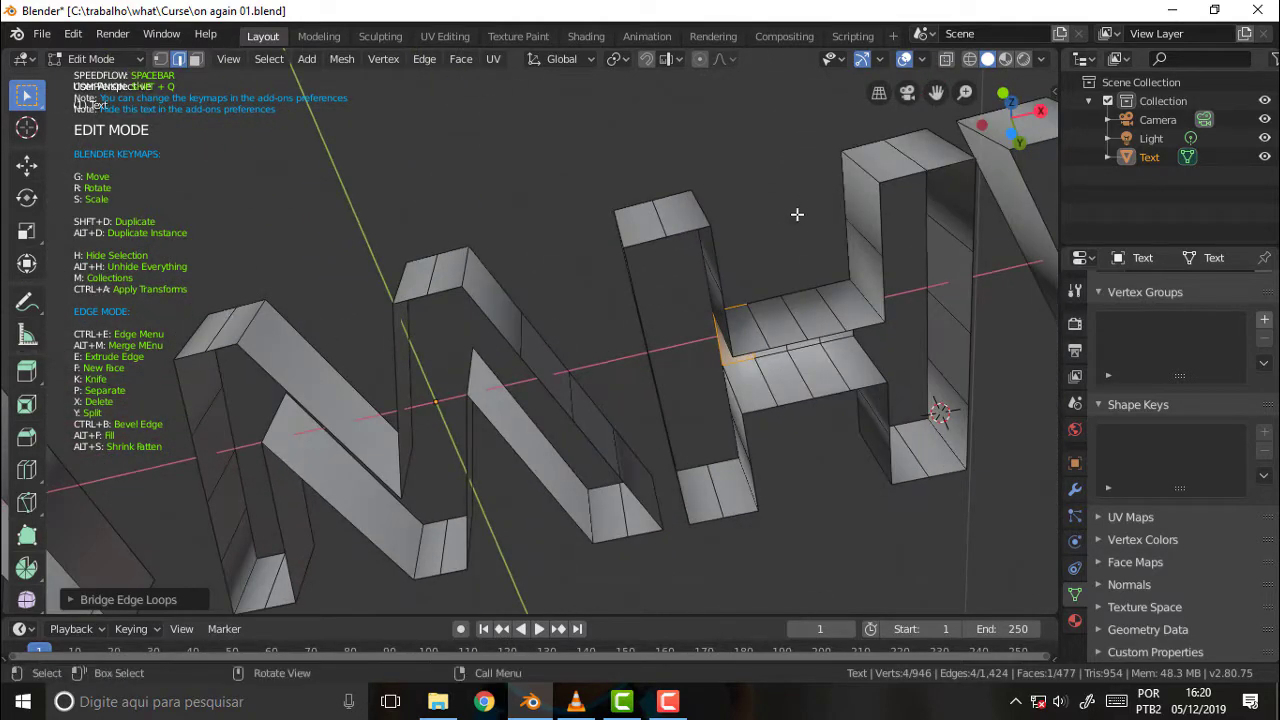
Step: Bridge the last open-side edge pair of the H's crossbar, closing it into a solid block
click(826, 335)
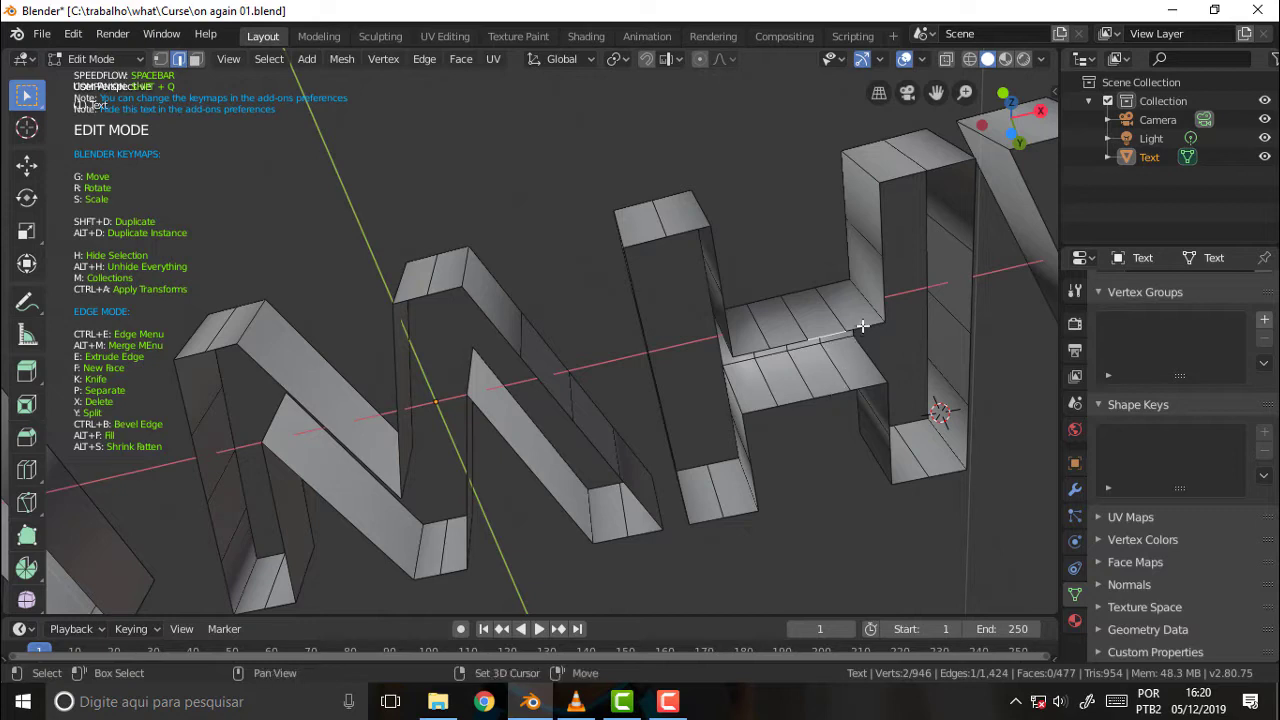
click(742, 352)
key(ctrl+e)
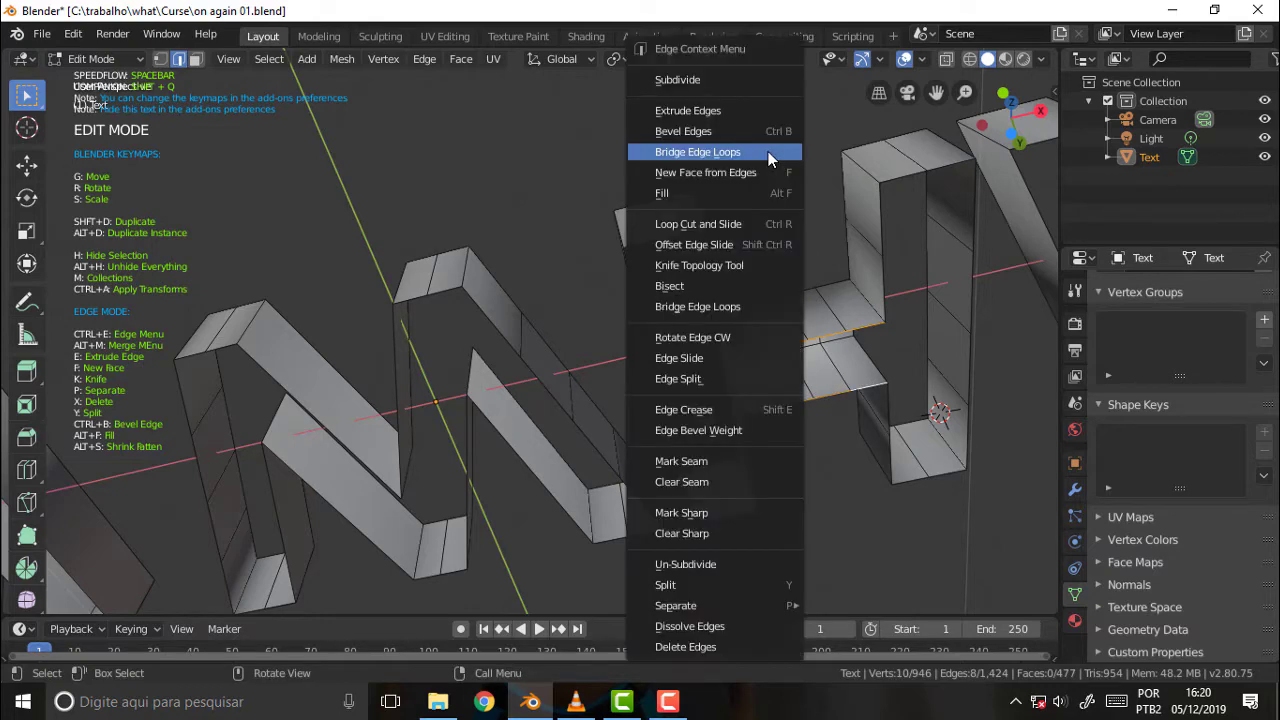
click(768, 151)
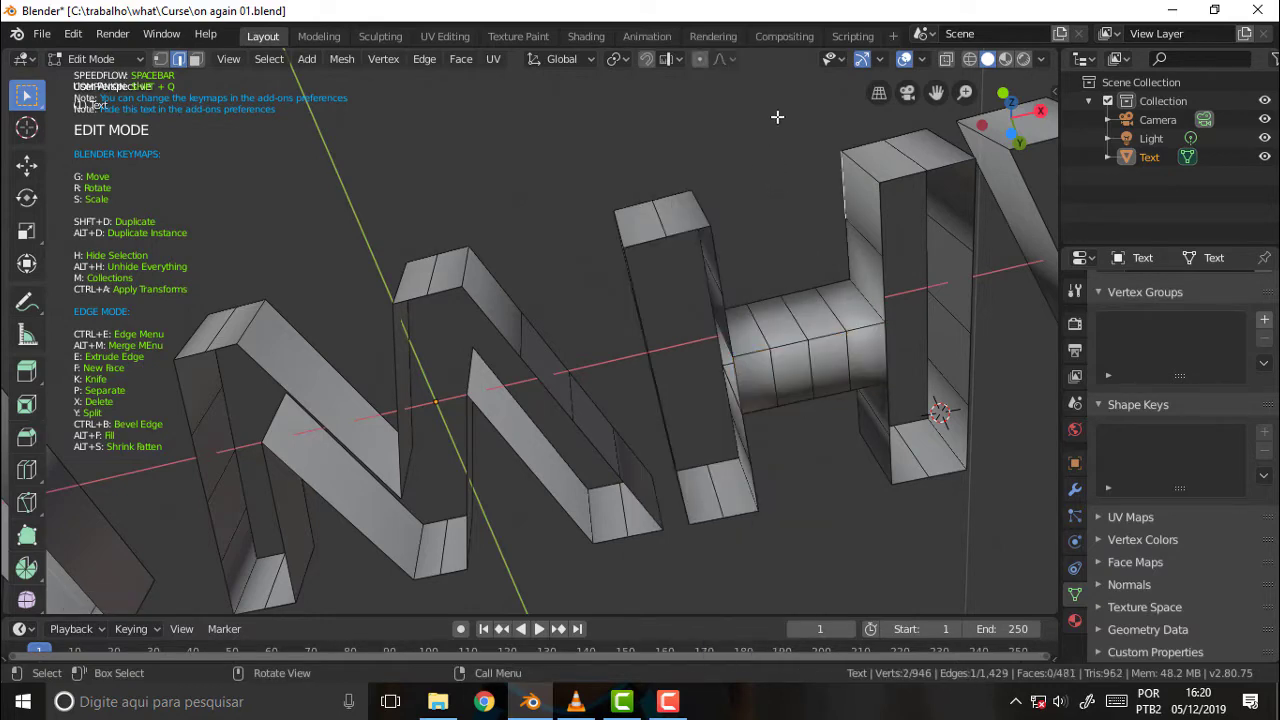
mouse_move(777, 117)
middle_down()
mouse_move(754, 440)
mouse_move(817, 291)
middle_up()
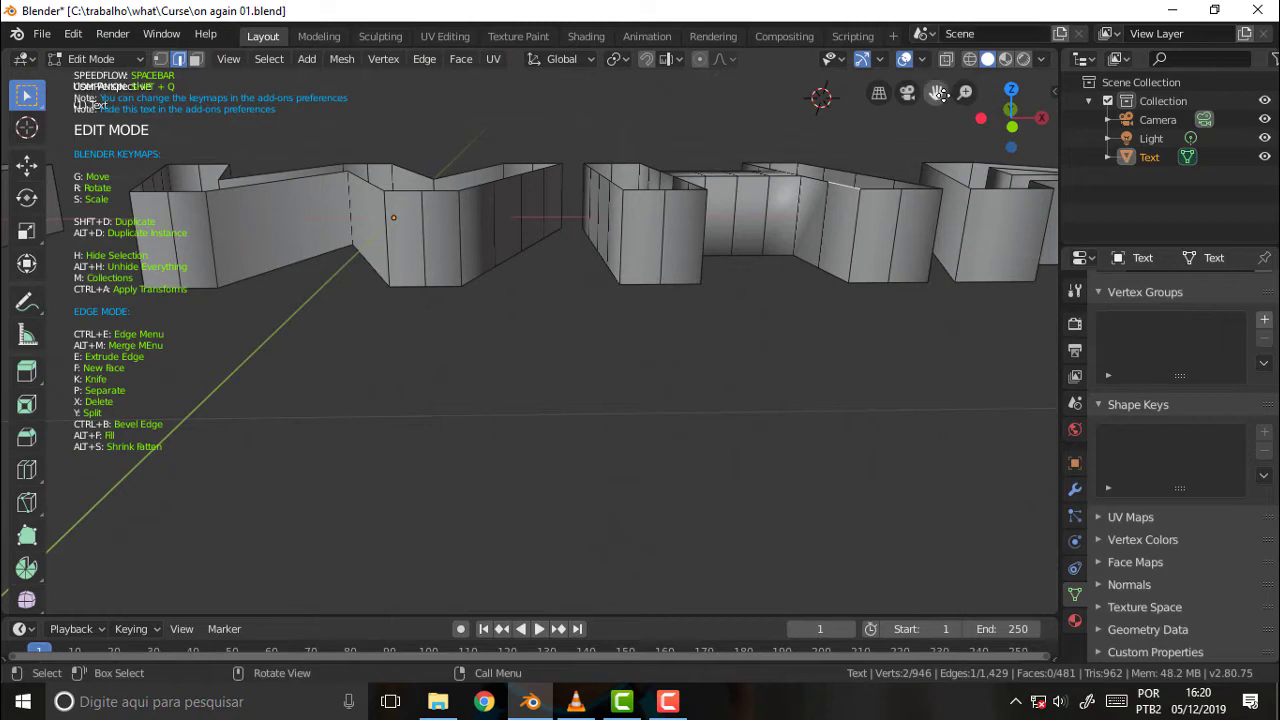
middle_drag(940, 93, 940, 93)
mouse_move(629, 200)
middle_down()
mouse_move(606, 386)
mouse_move(695, 333)
mouse_move(646, 297)
mouse_move(723, 251)
mouse_move(734, 211)
mouse_move(723, 189)
mouse_move(648, 211)
mouse_move(616, 242)
middle_up()
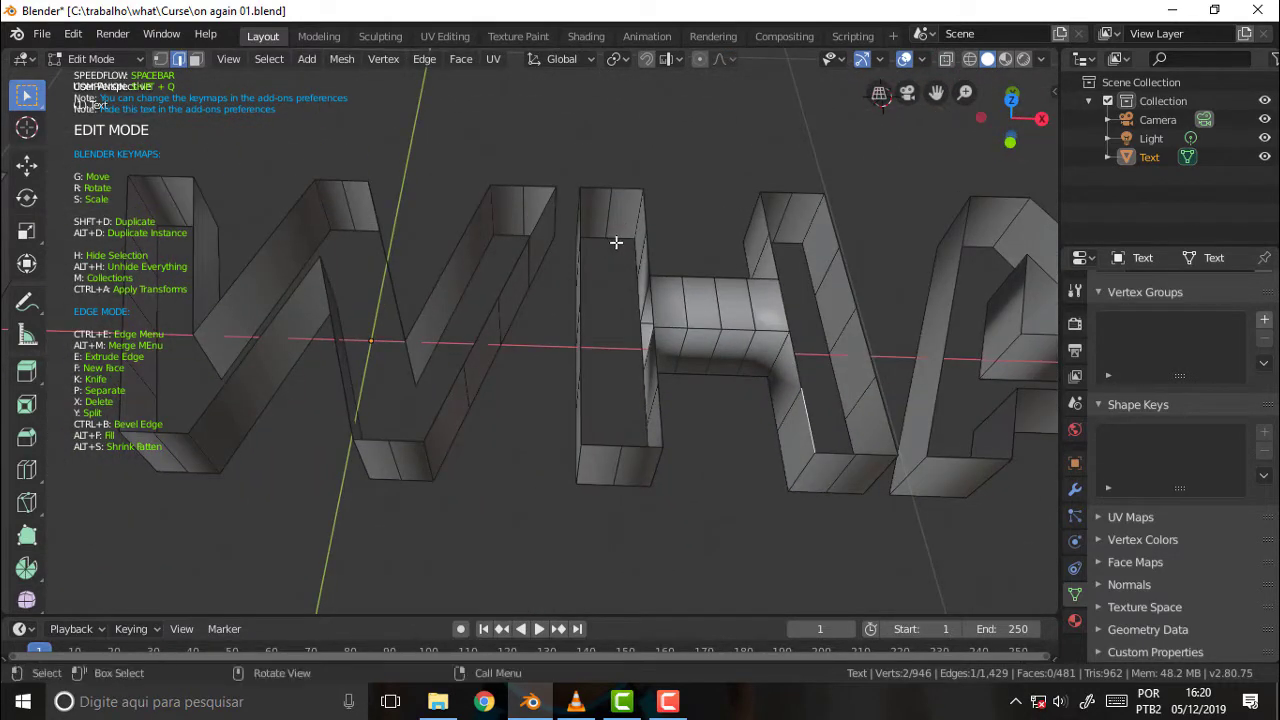
Step: Extrude the selected W stroke edge along X to cover its open front
mouse_move(874, 158)
middle_down()
mouse_move(701, 180)
mouse_move(623, 143)
mouse_move(657, 140)
middle_up()
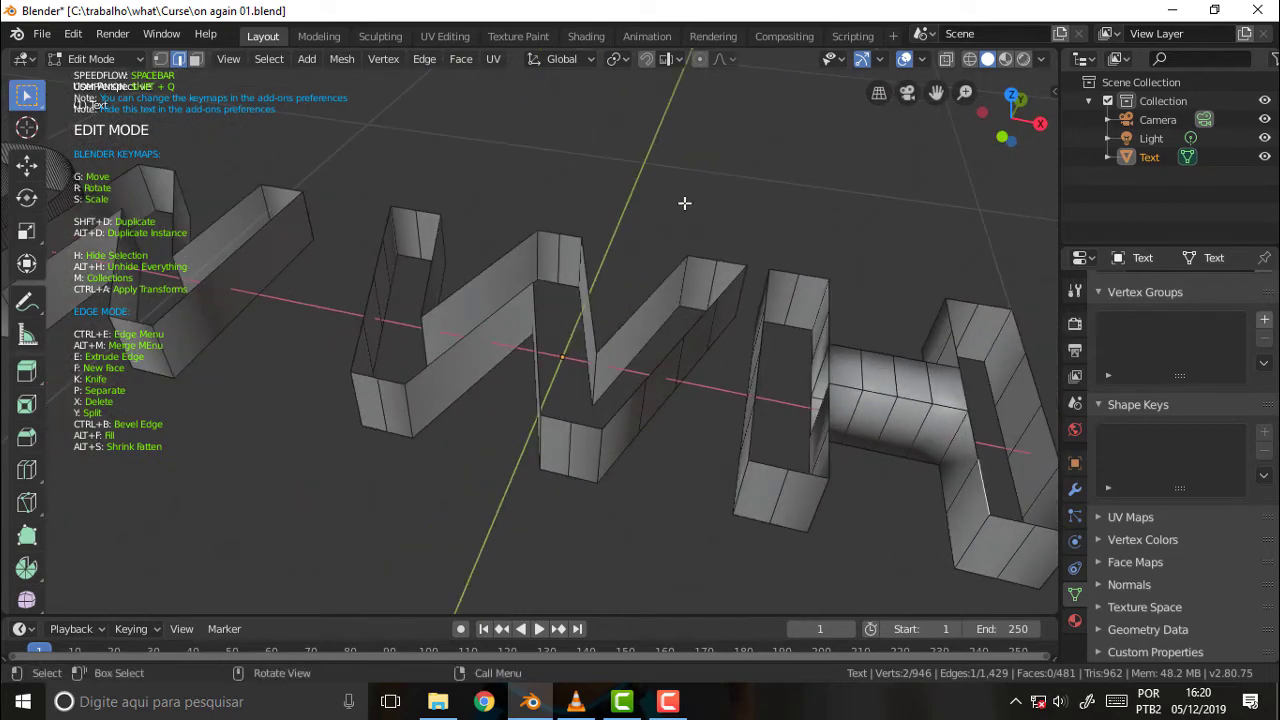
key(shift)
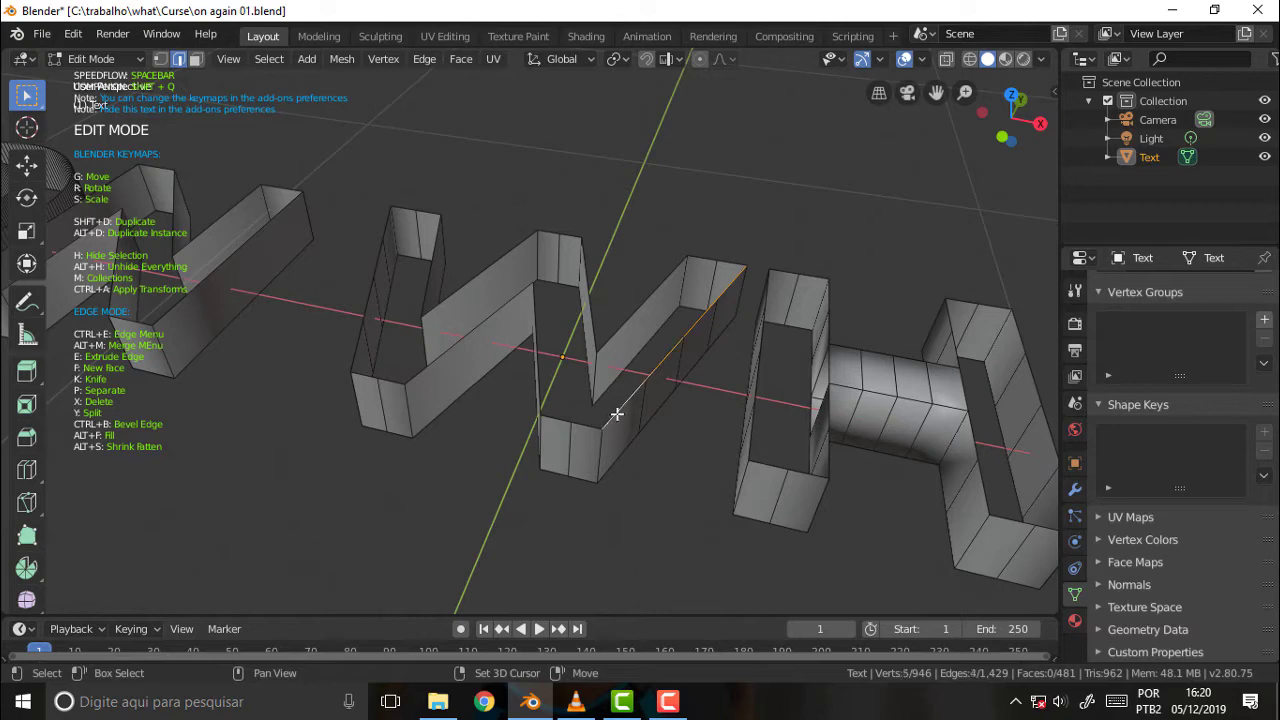
mouse_move(686, 180)
middle_down()
mouse_move(766, 220)
mouse_move(737, 263)
middle_up()
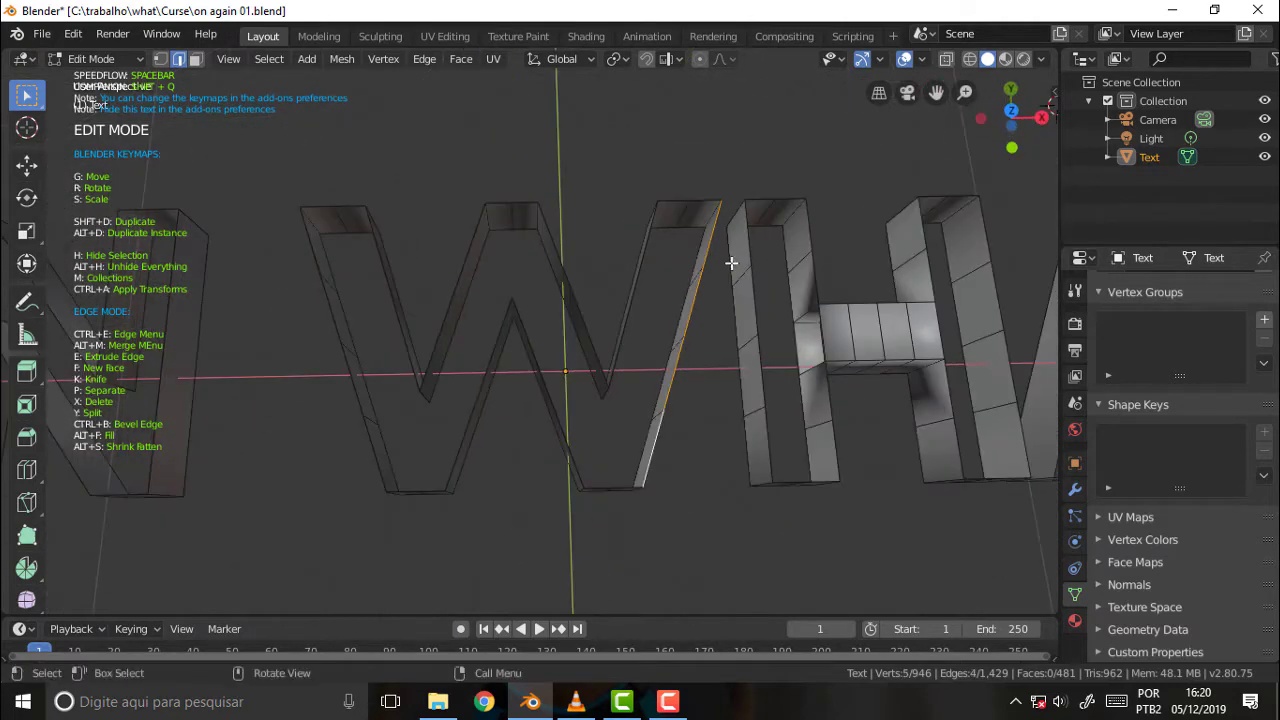
key(e)
key(x)
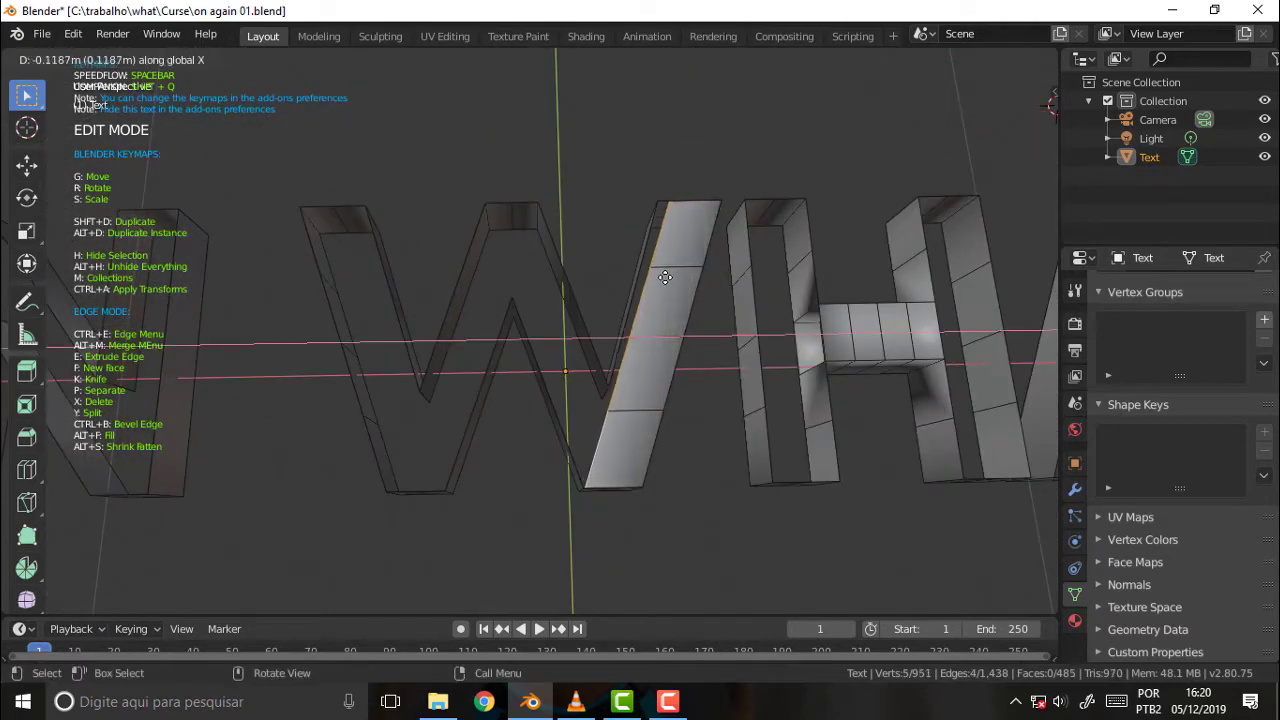
click(704, 272)
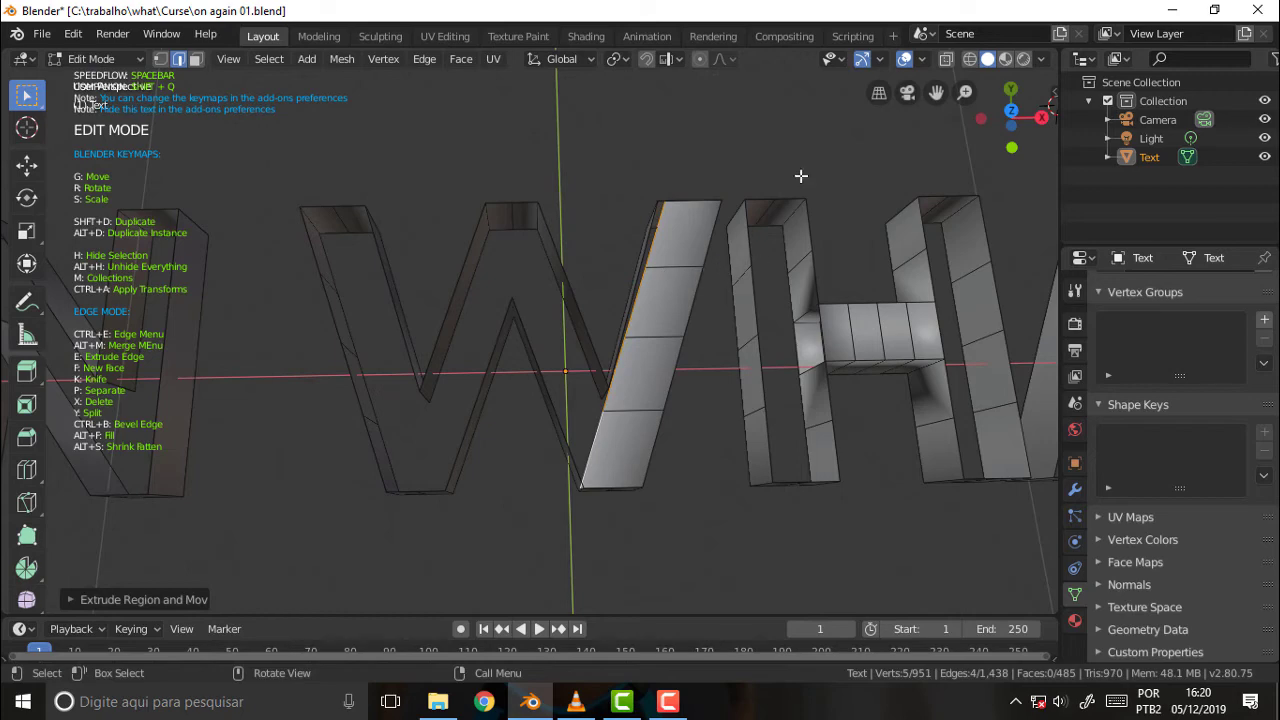
mouse_move(801, 176)
middle_down()
mouse_move(777, 234)
mouse_move(819, 189)
middle_up()
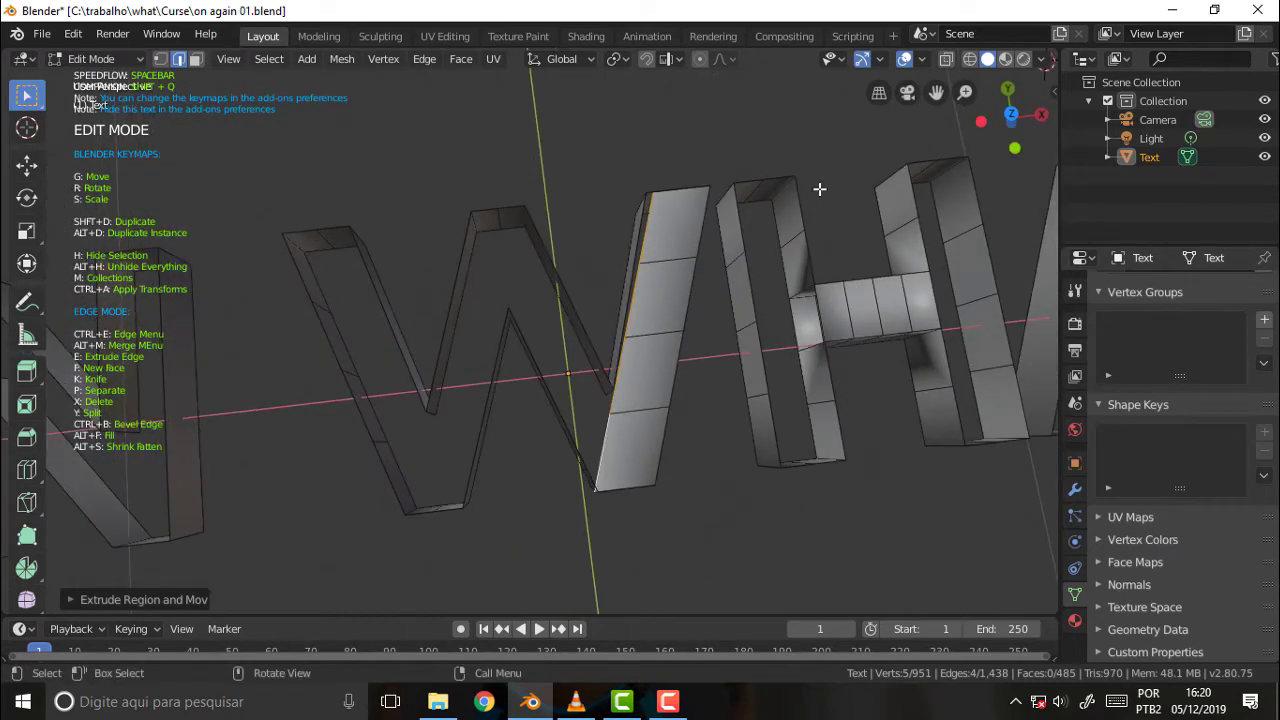
Step: Extrude the H's left stem edges 0.1161 m along X to add a new wall
click(737, 226)
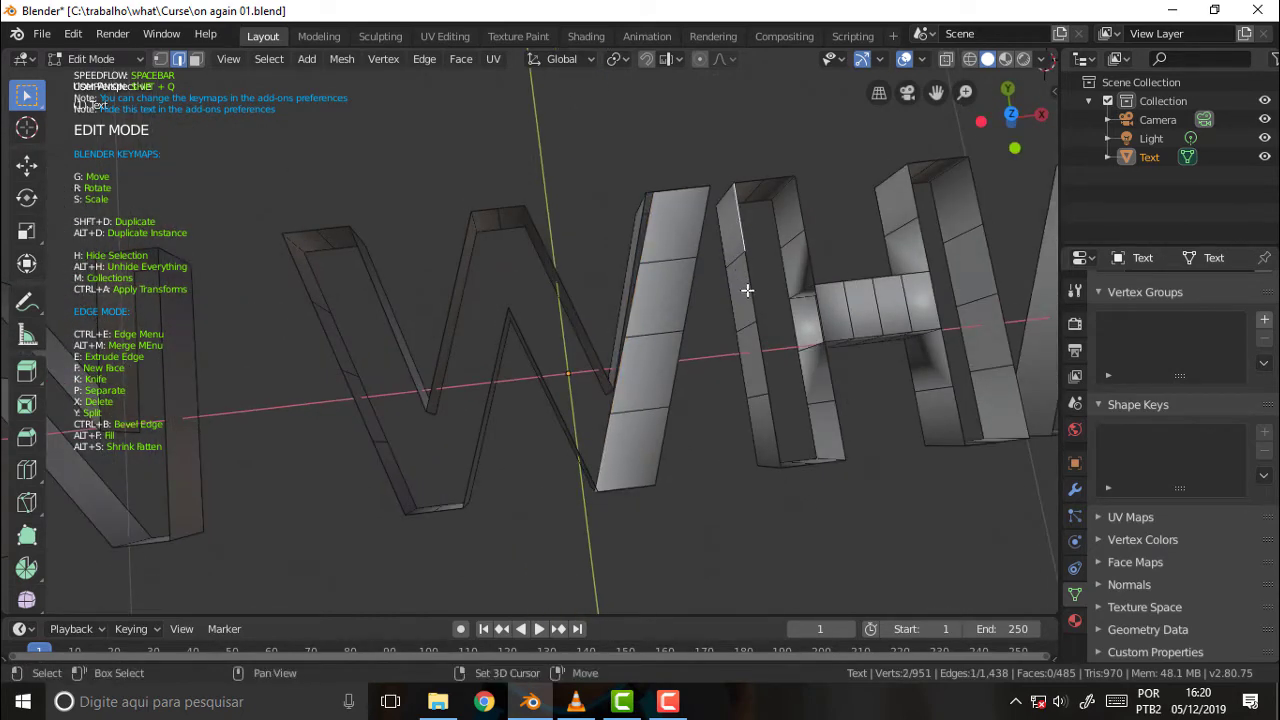
shift+click(765, 355)
key(e)
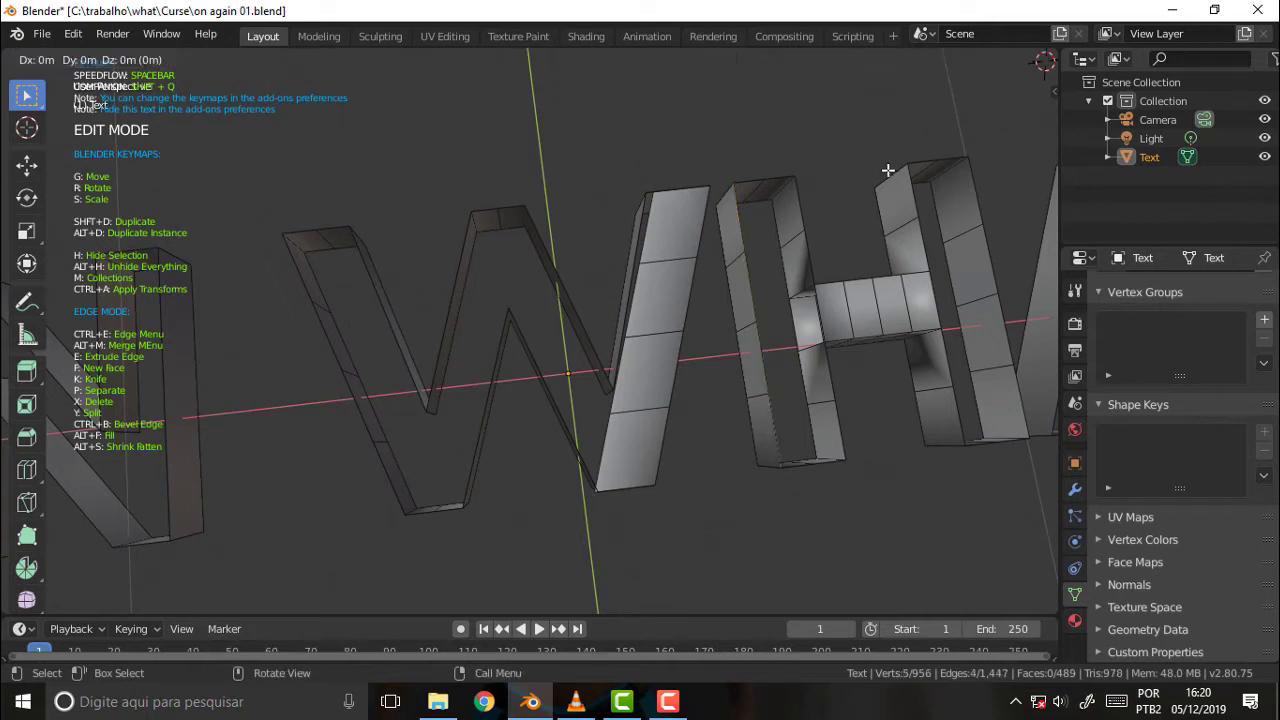
key(x)
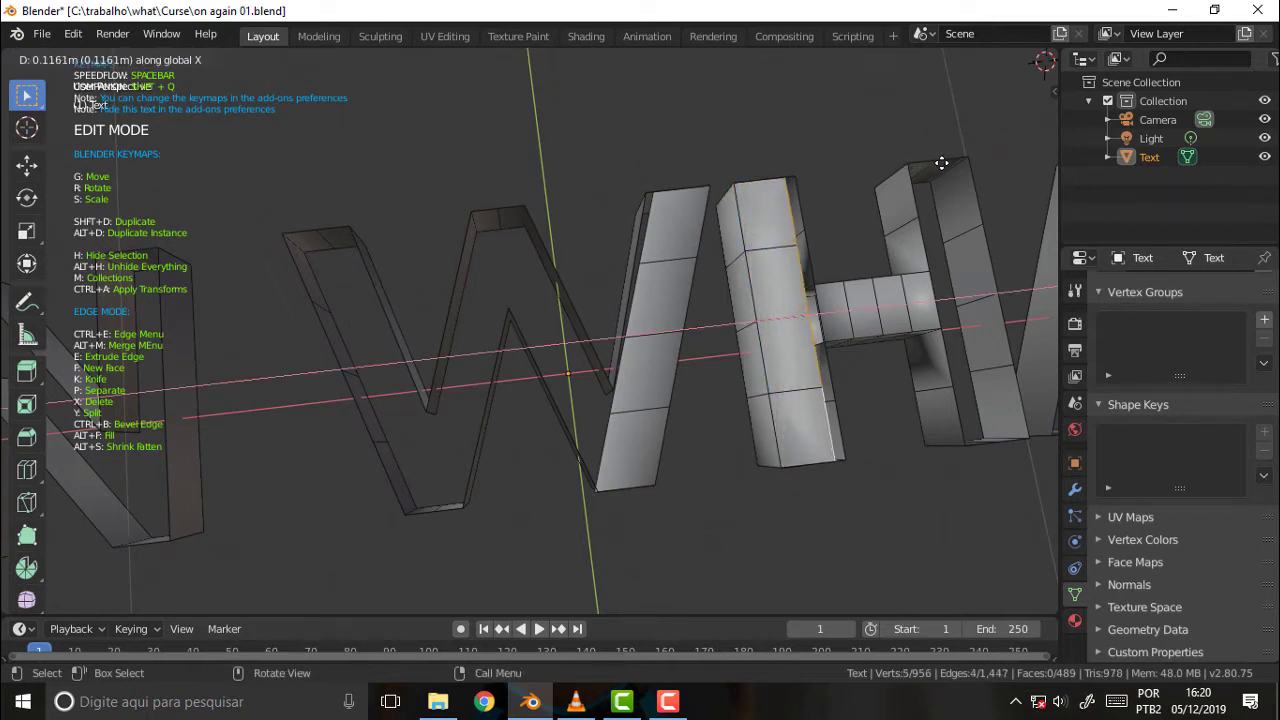
click(947, 163)
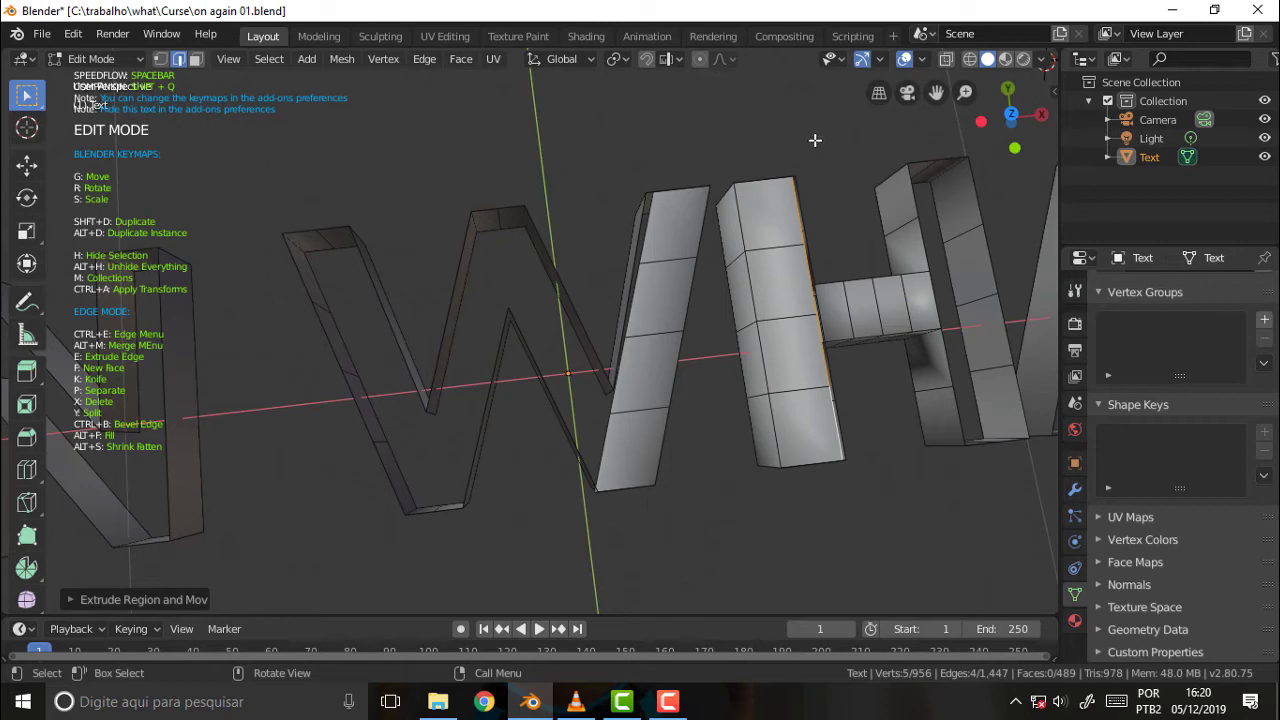
middle_drag(815, 140, 894, 463)
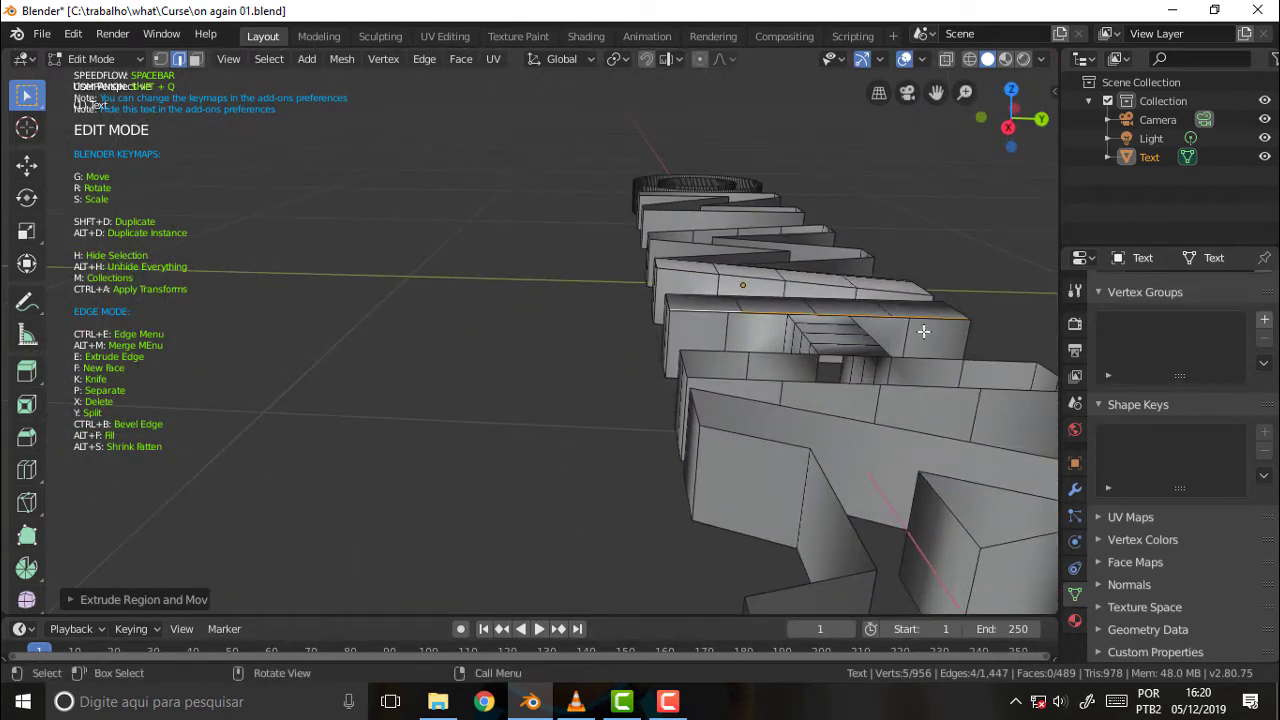
Step: From the back, extrude the W-stroke edge beside the H −0.1036 m along X
middle_drag(813, 236, 783, 366)
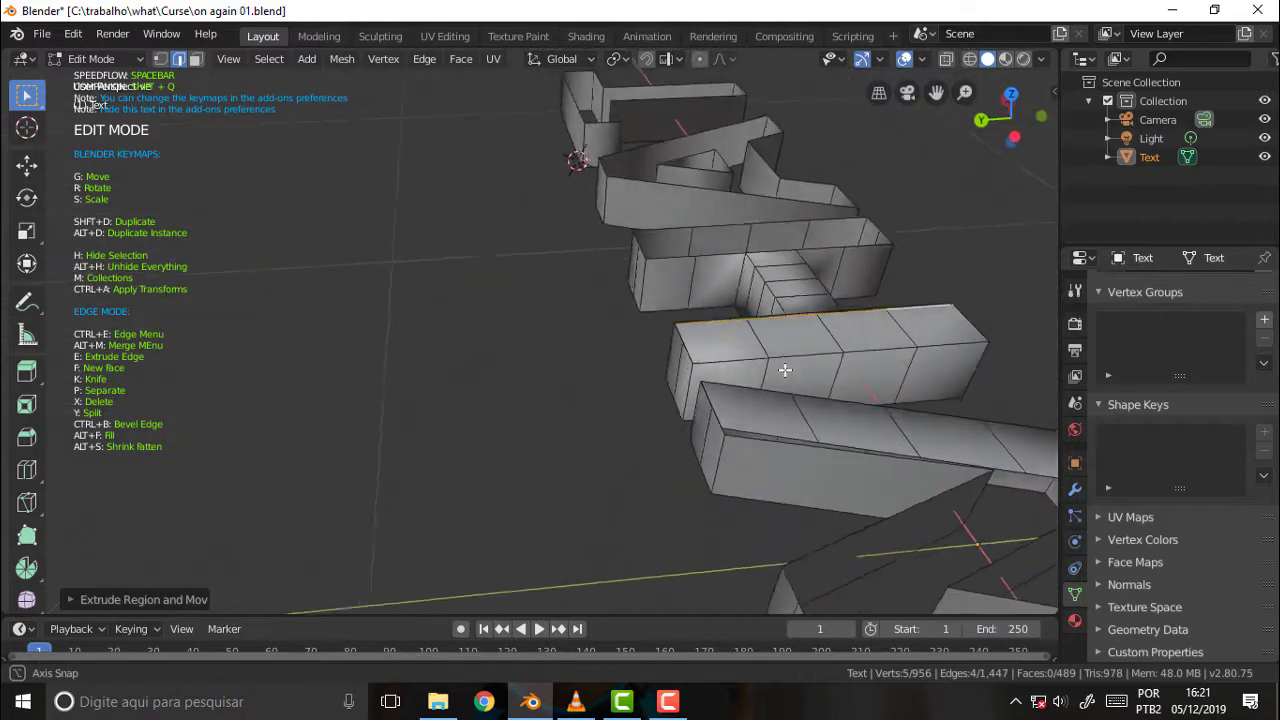
middle_drag(783, 366, 831, 289)
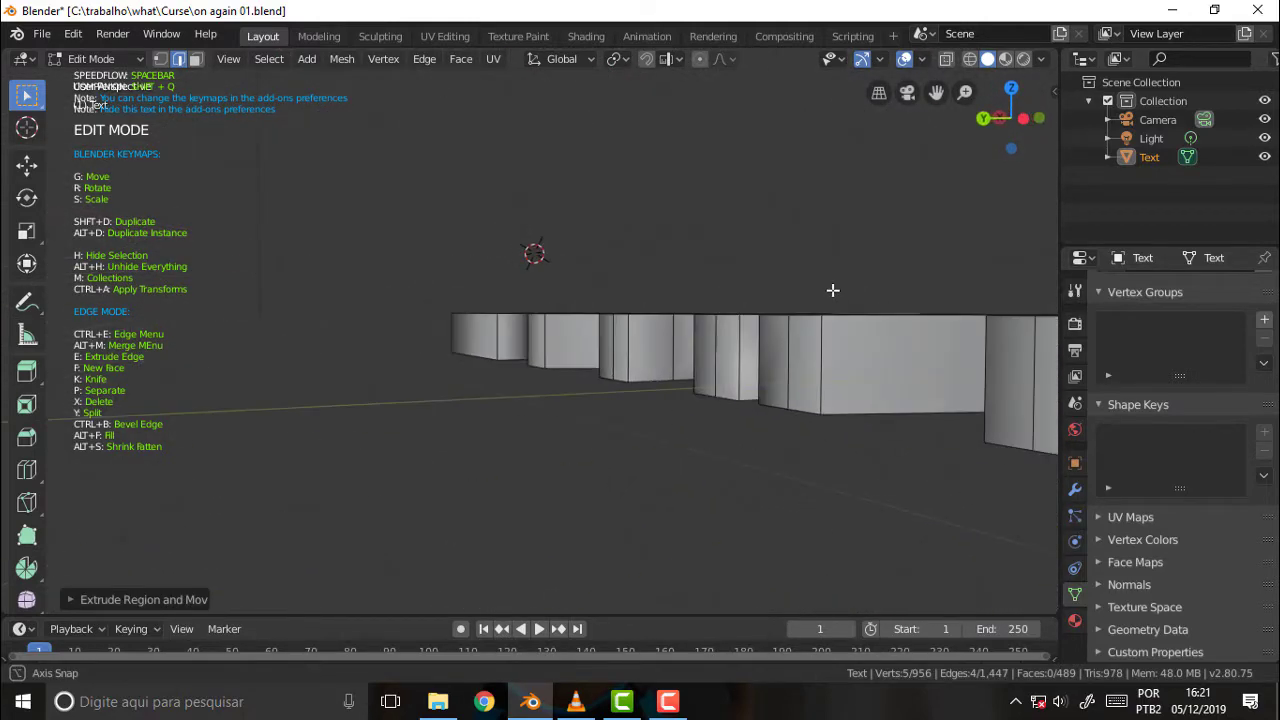
middle_drag(880, 212, 871, 194)
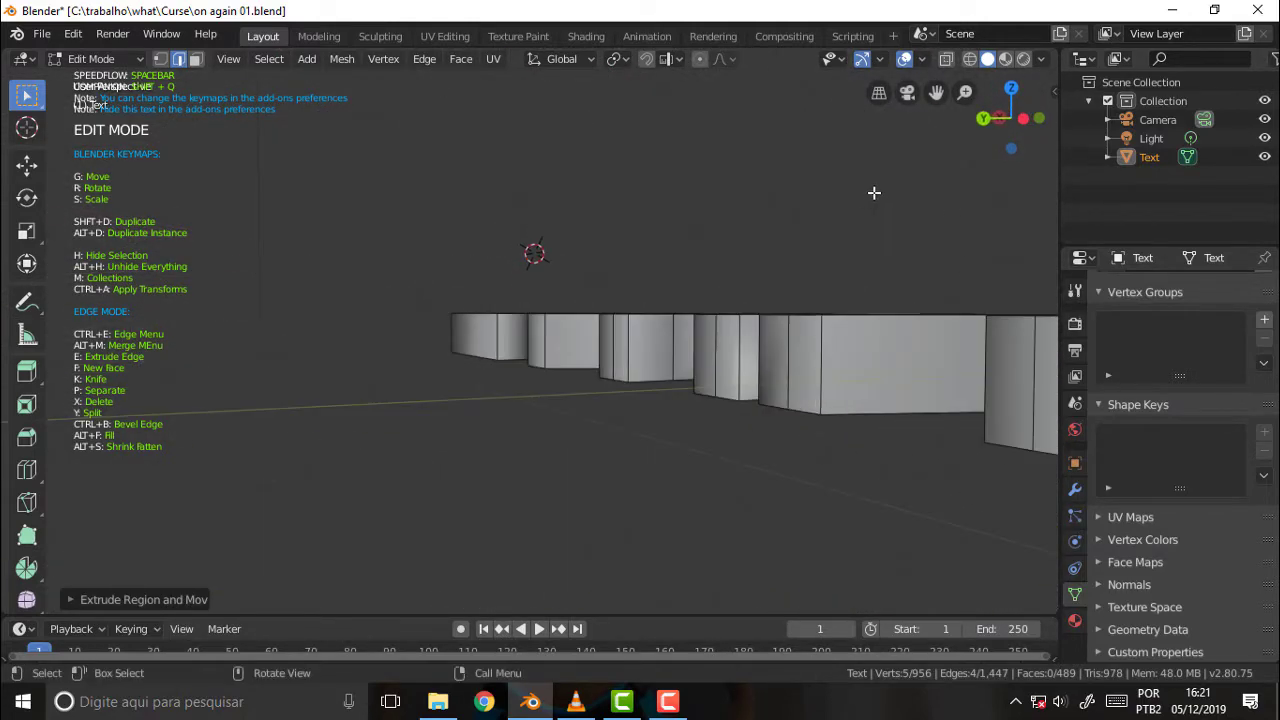
mouse_move(936, 92)
mouse_down()
mouse_move(940, 402)
mouse_move(376, 291)
mouse_up()
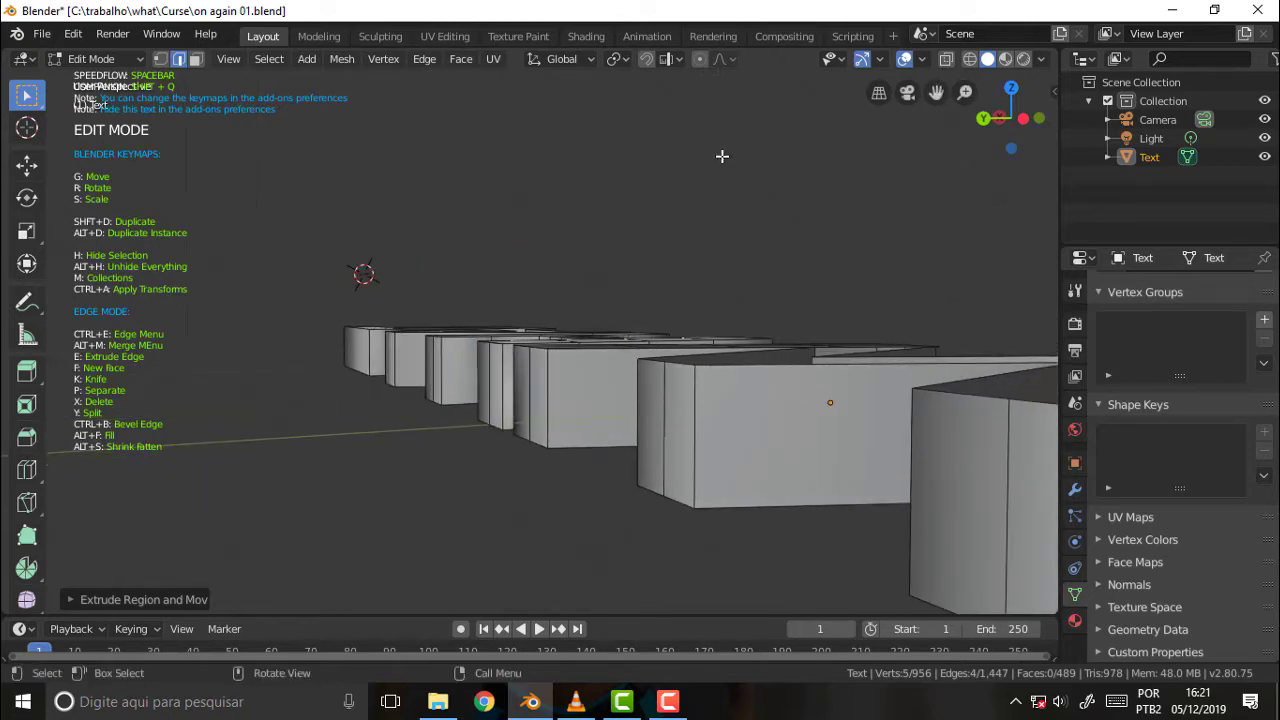
mouse_move(722, 156)
middle_down()
mouse_move(829, 274)
mouse_move(903, 283)
mouse_move(960, 266)
mouse_move(925, 222)
mouse_move(917, 521)
middle_up()
middle_drag(916, 521, 913, 578)
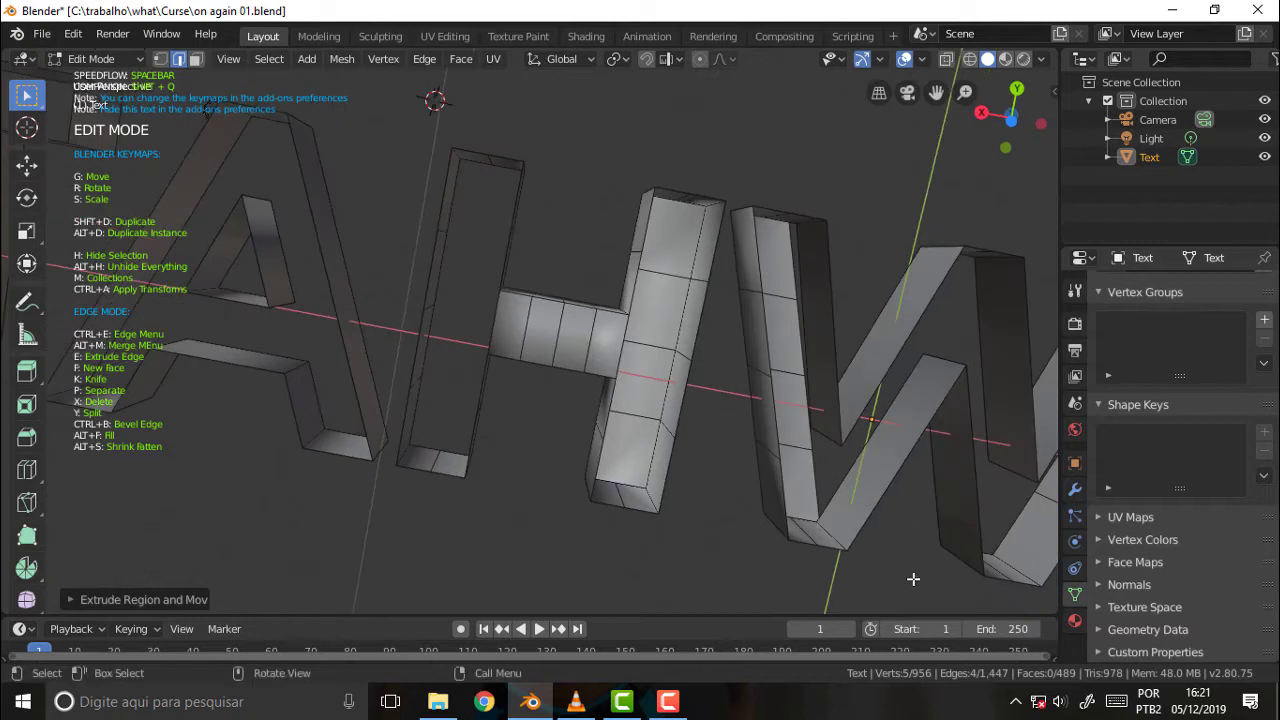
click(756, 253)
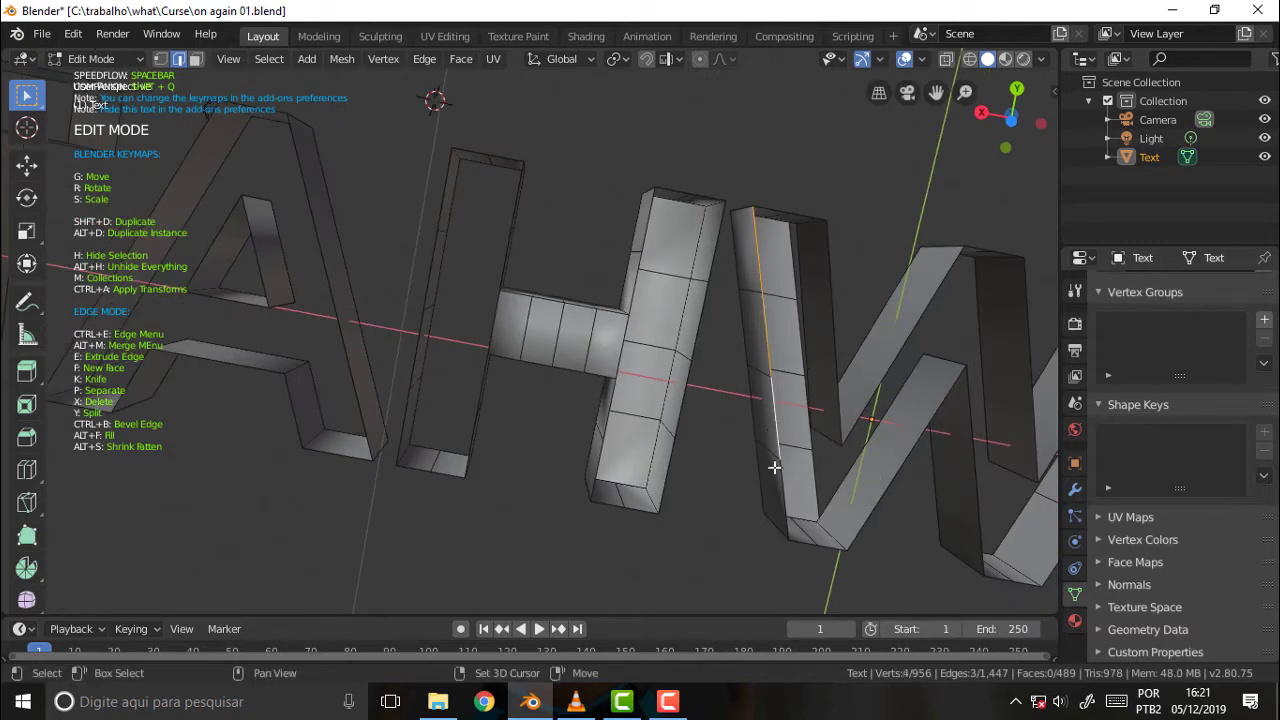
key(e)
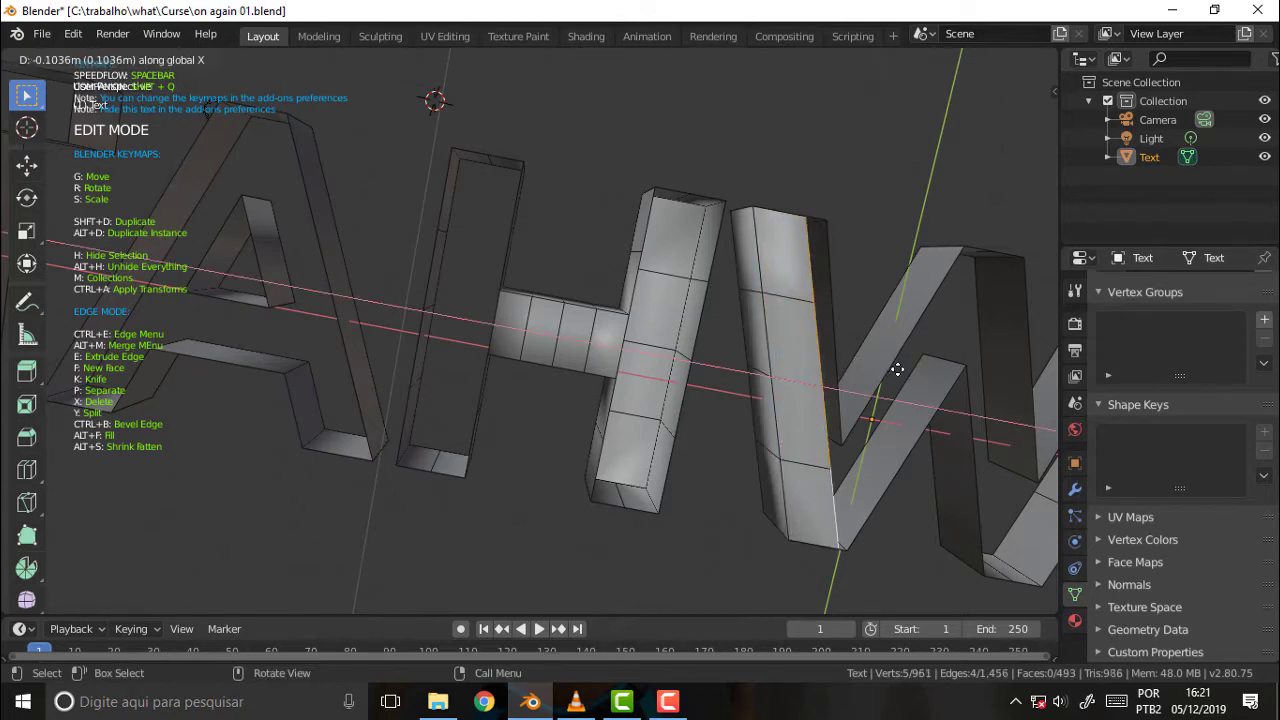
click(904, 370)
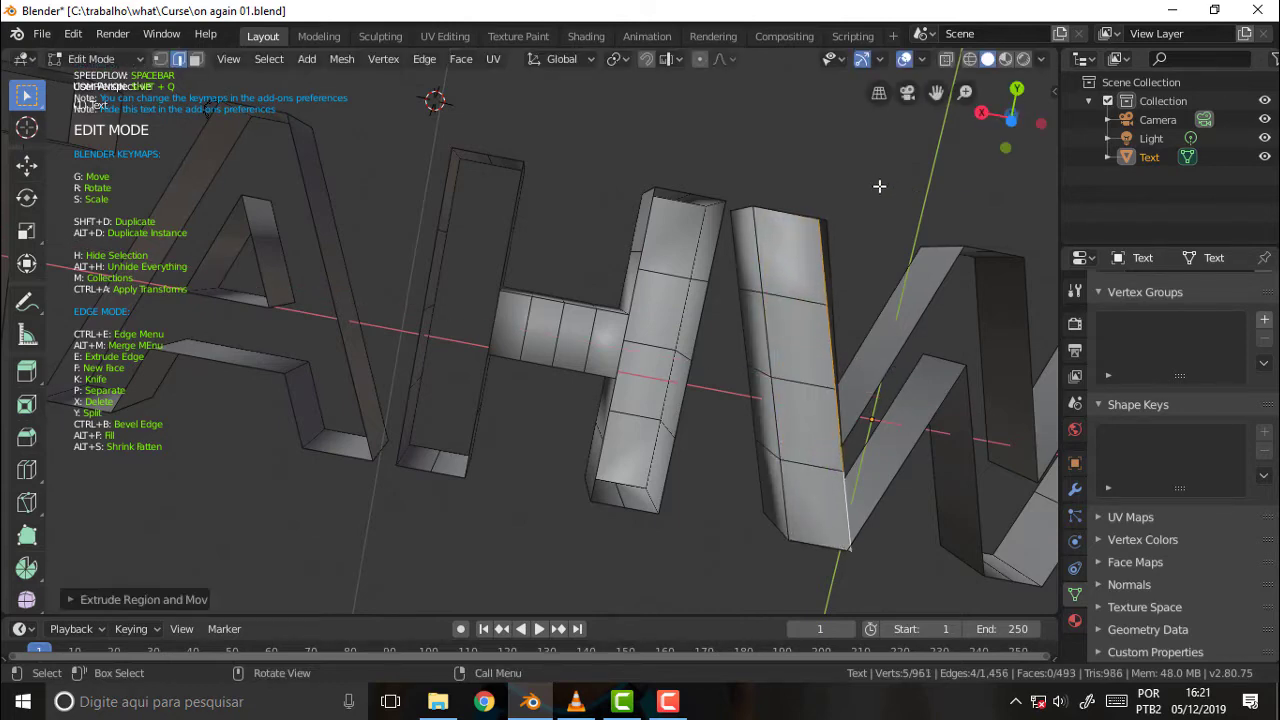
middle_drag(879, 186, 809, 479)
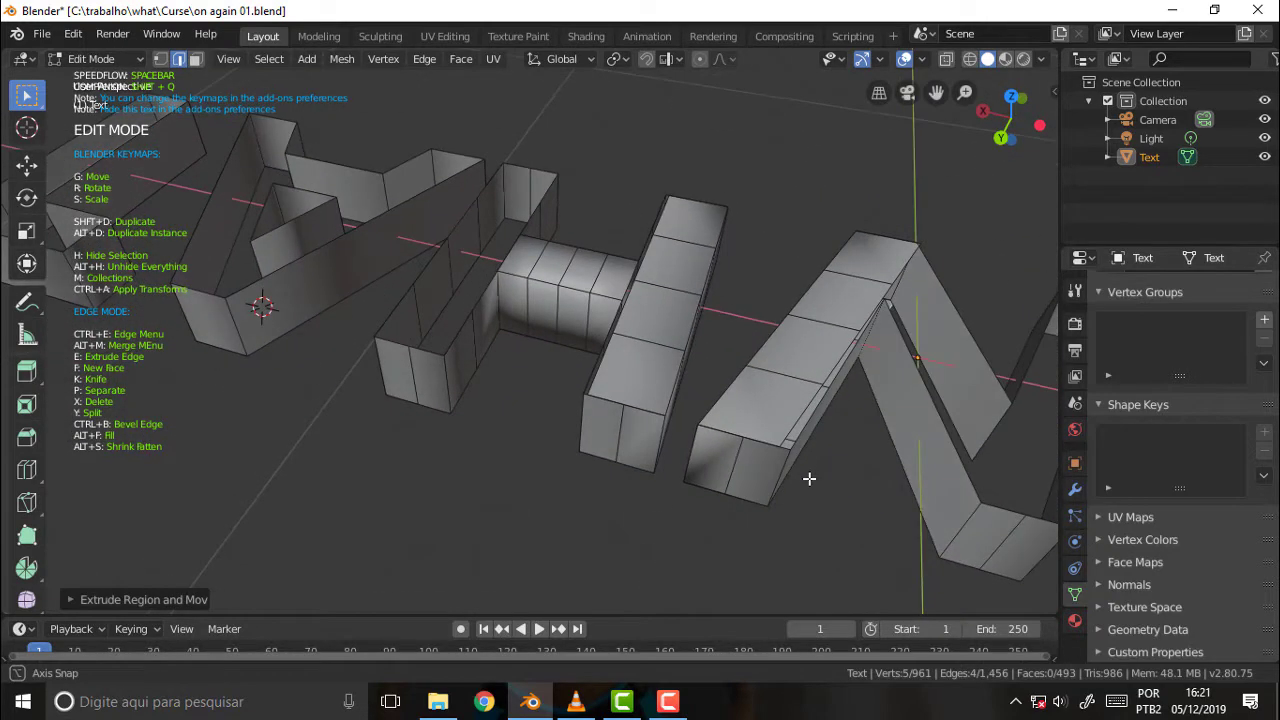
mouse_move(938, 90)
middle_down()
mouse_move(820, 220)
mouse_move(763, 175)
mouse_move(863, 149)
mouse_move(880, 90)
mouse_move(877, 211)
mouse_move(846, 214)
middle_up()
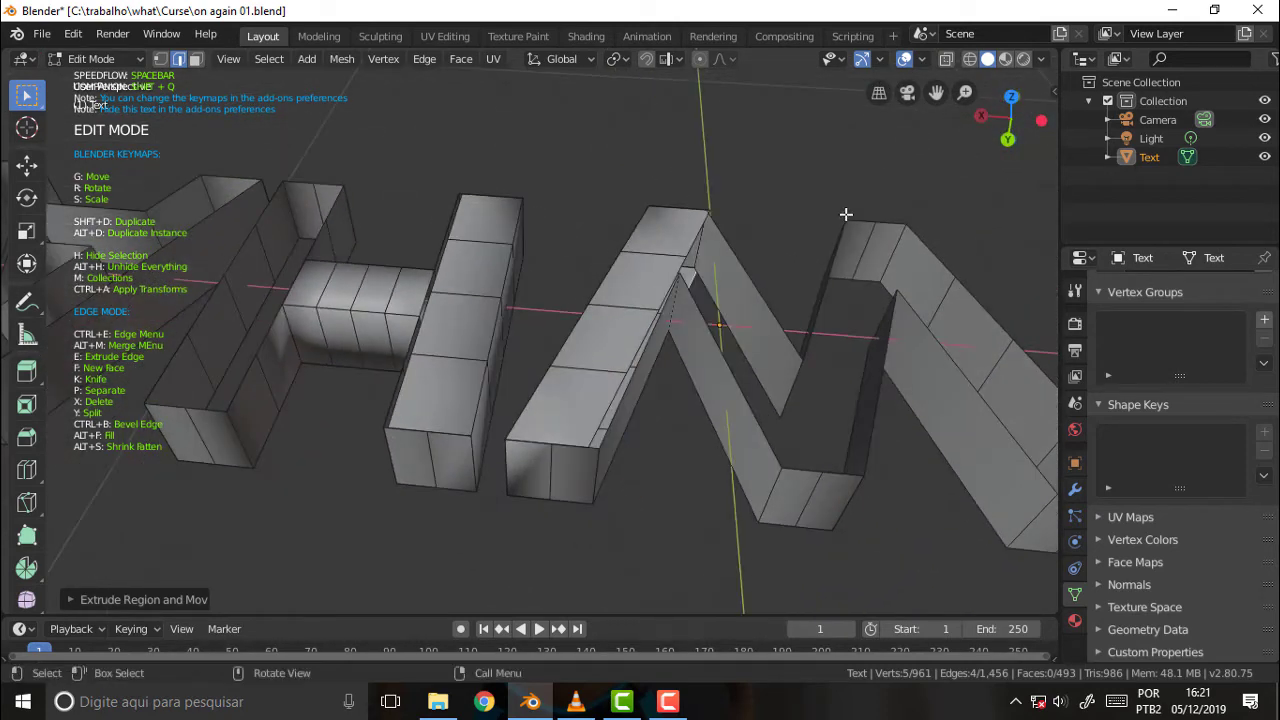
Step: Switch to vertex select and merge the first two vertex pairs at the stroke's base
click(160, 60)
click(590, 446)
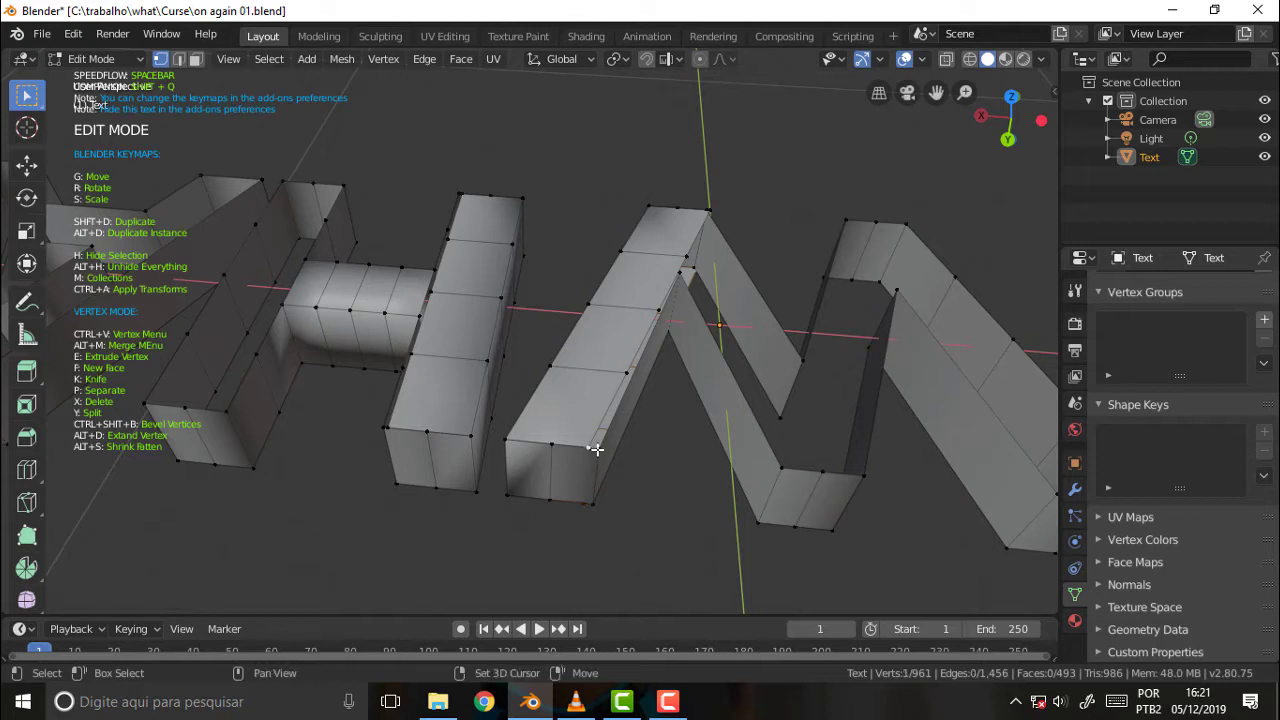
right_click(799, 162)
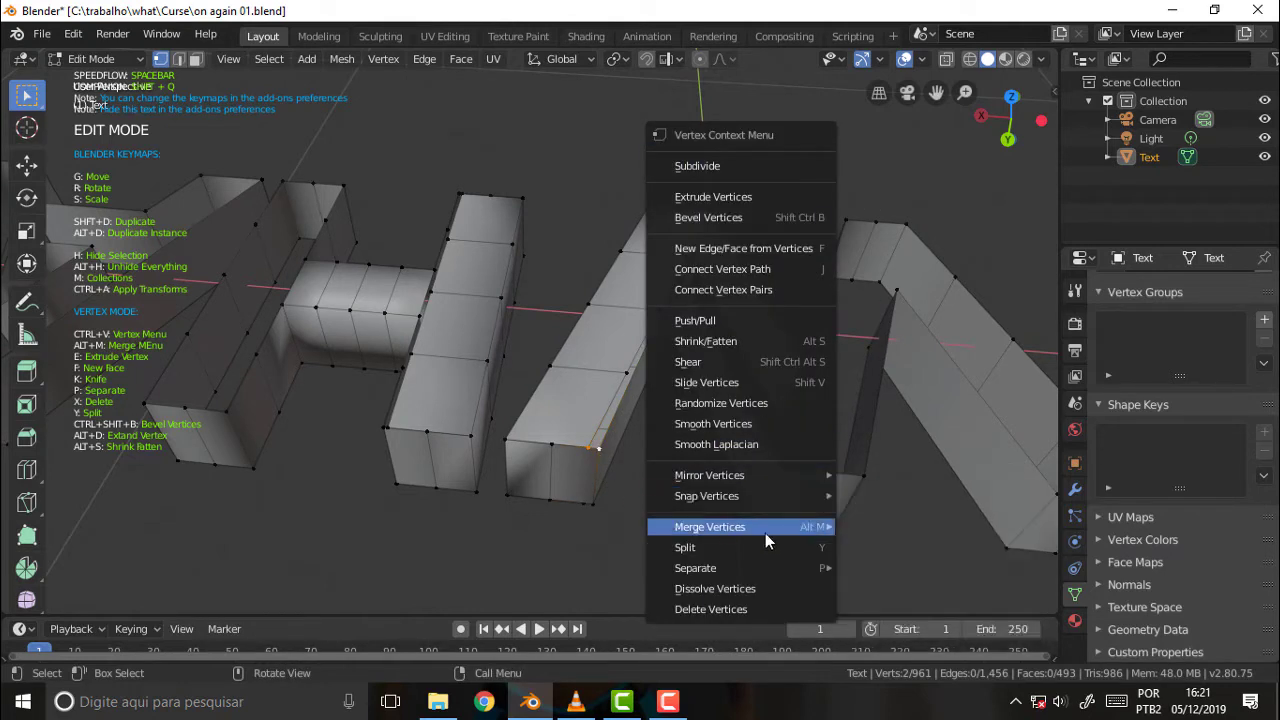
mouse_move(710, 526)
click(893, 551)
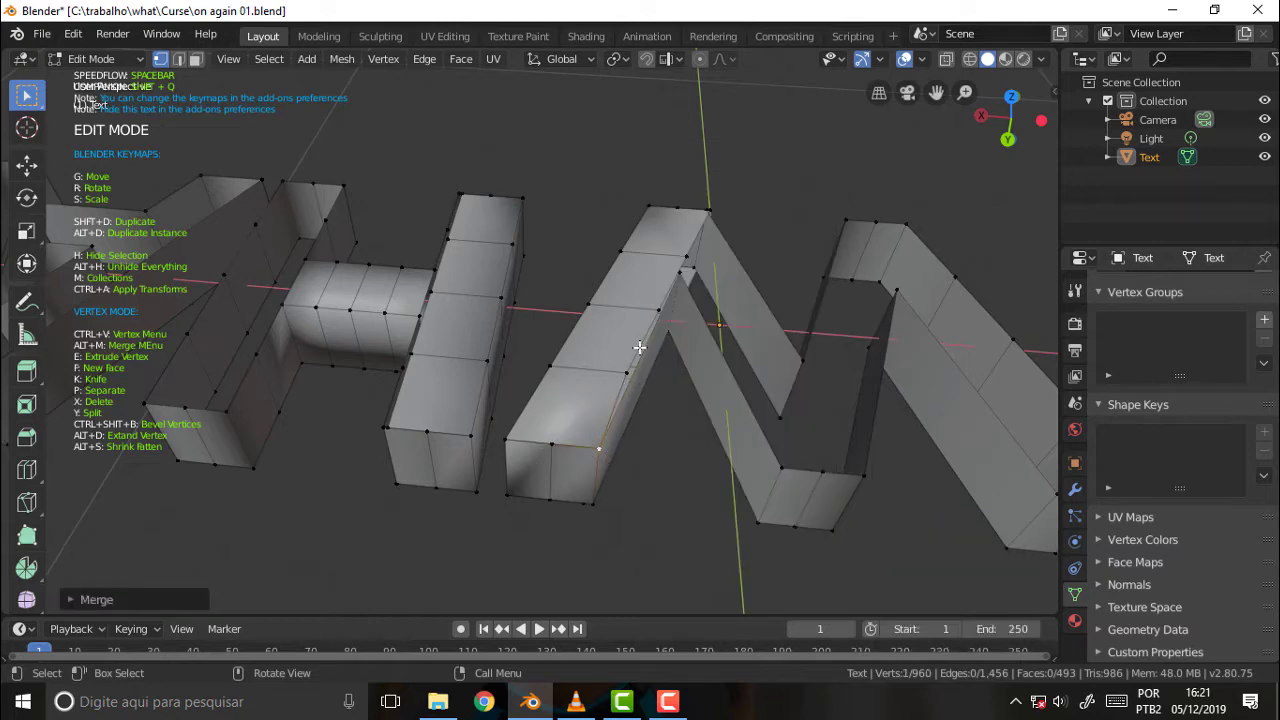
mouse_move(793, 187)
middle_down()
mouse_move(652, 263)
mouse_move(423, 123)
middle_up()
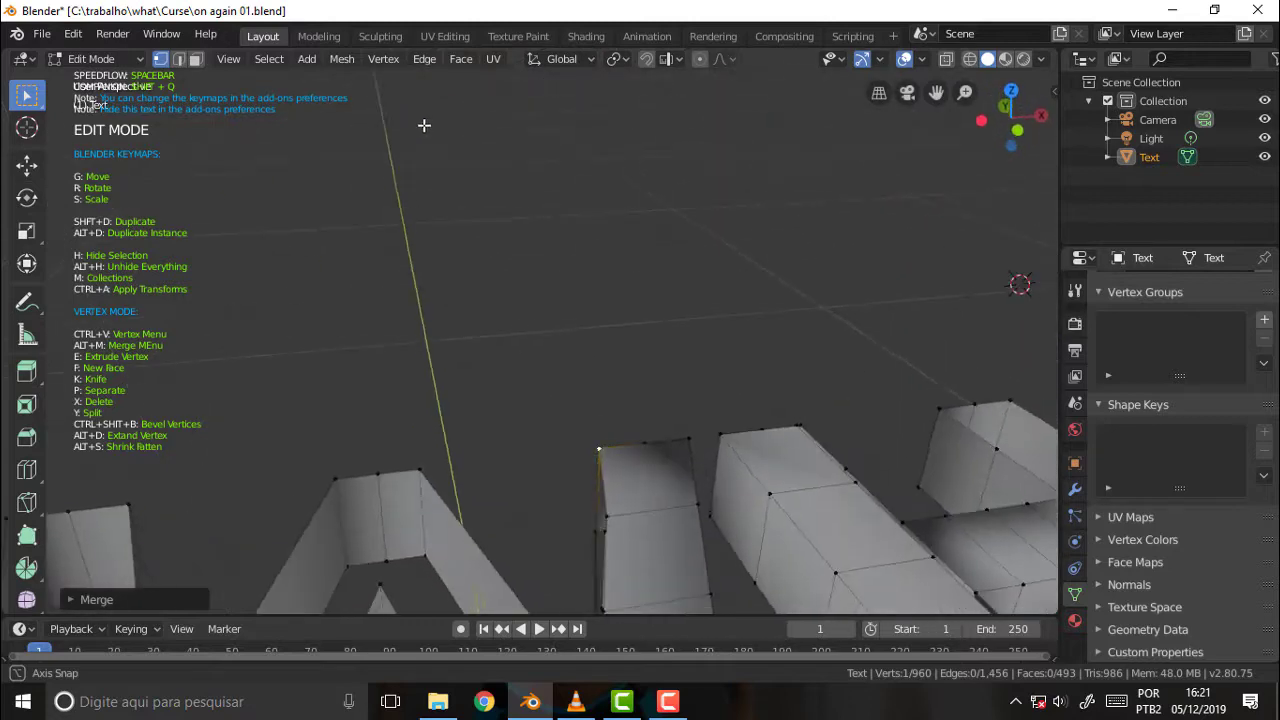
drag(958, 95, 563, 342)
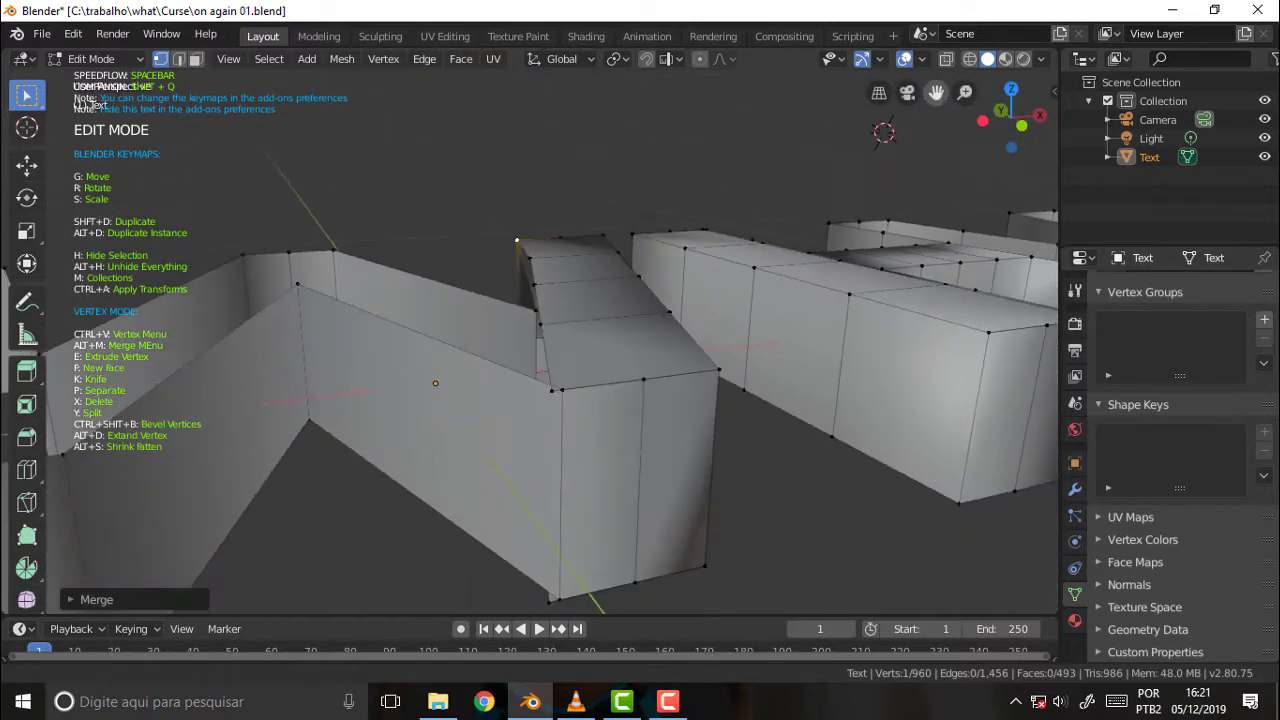
shift+click(554, 393)
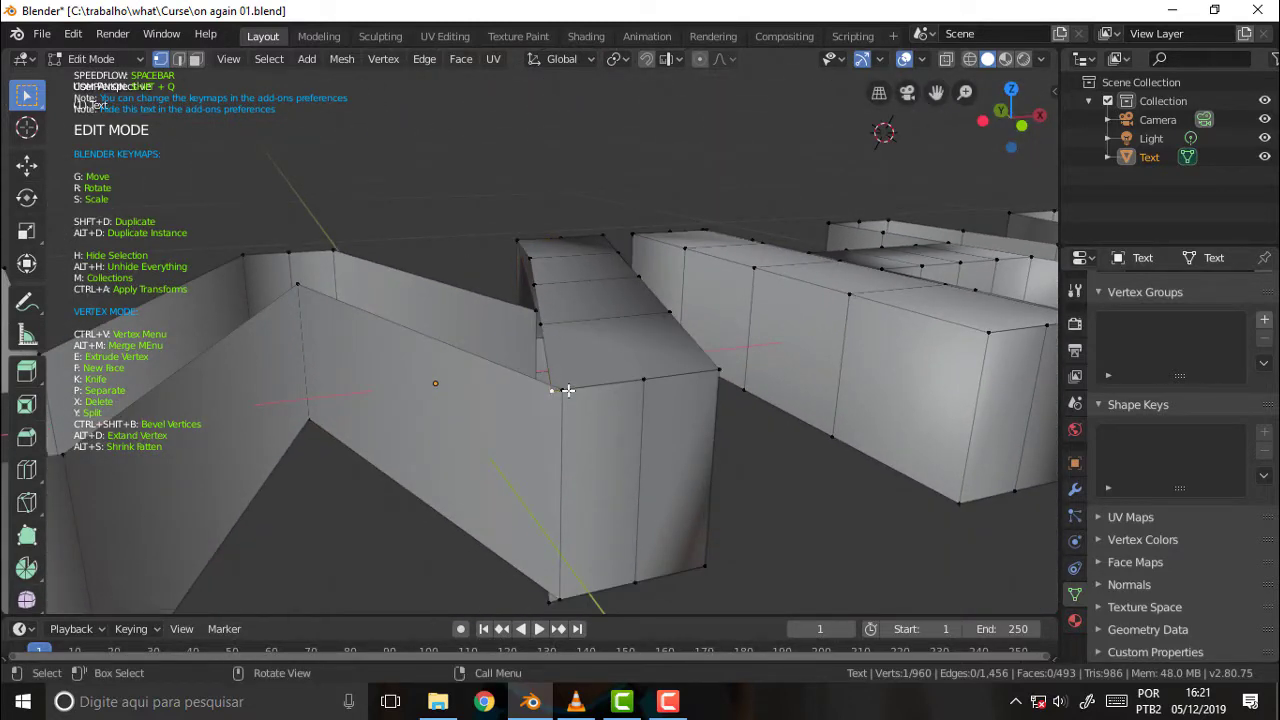
right_click(556, 392)
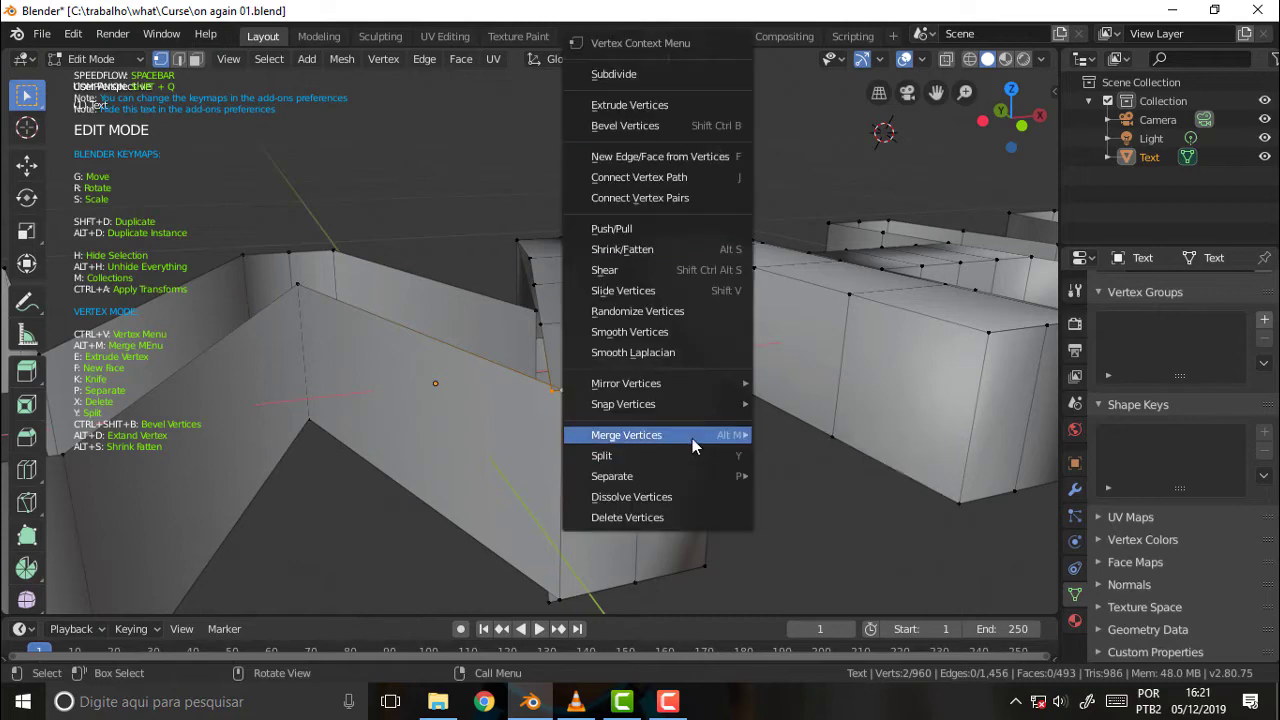
mouse_move(640, 435)
click(822, 453)
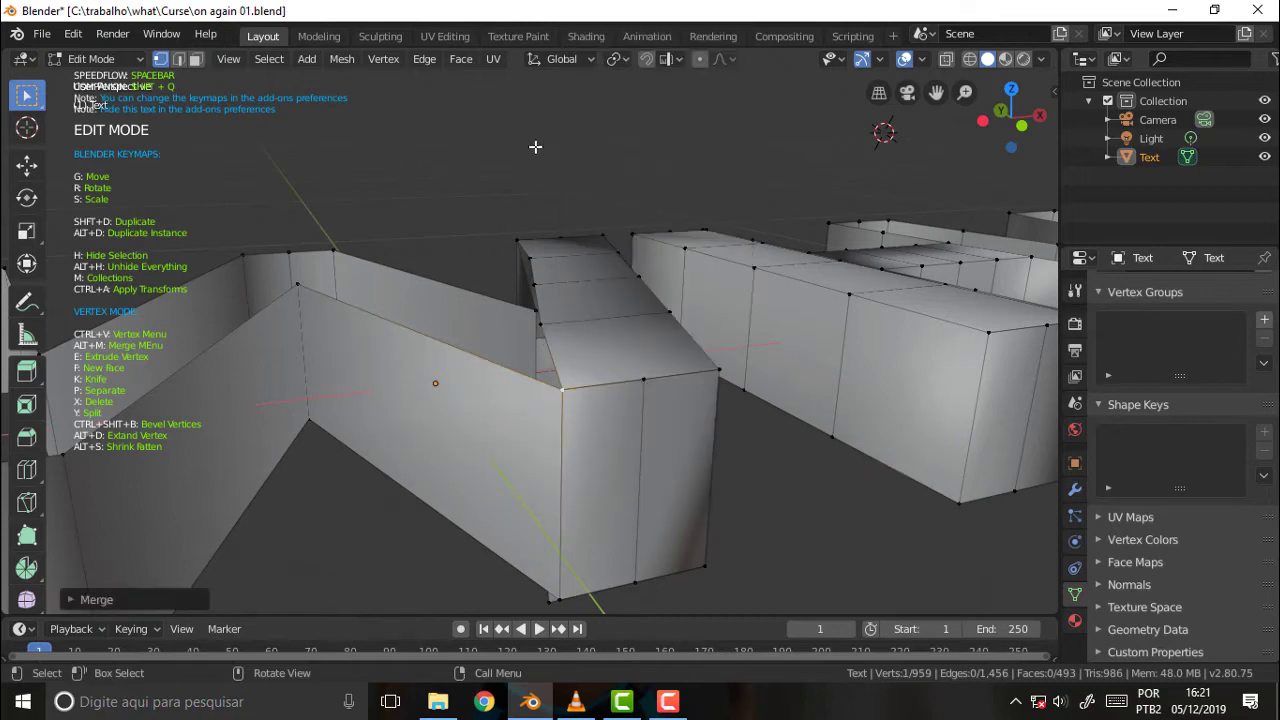
Step: Merge the matching corner vertex pair into a single point
mouse_move(535, 147)
middle_down()
mouse_move(780, 353)
mouse_move(777, 214)
middle_up()
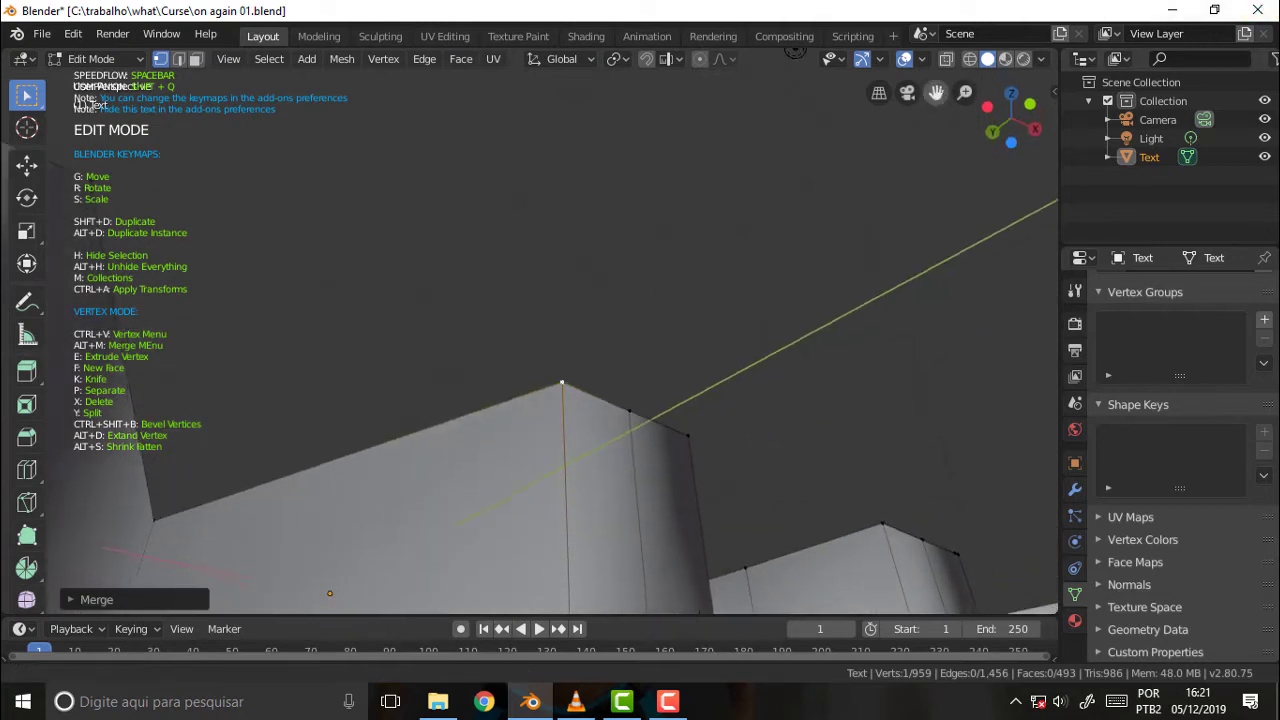
shift+middle_drag(557, 480, 557, 215)
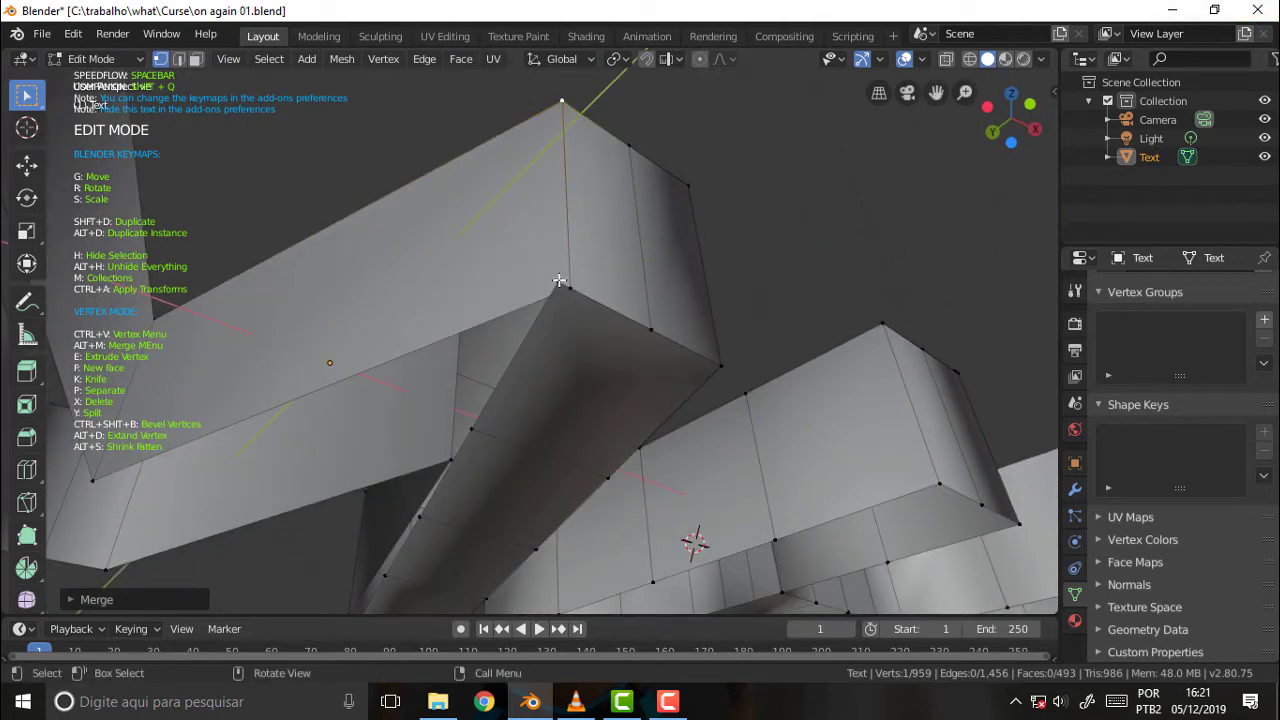
shift+click(566, 286)
right_click(850, 228)
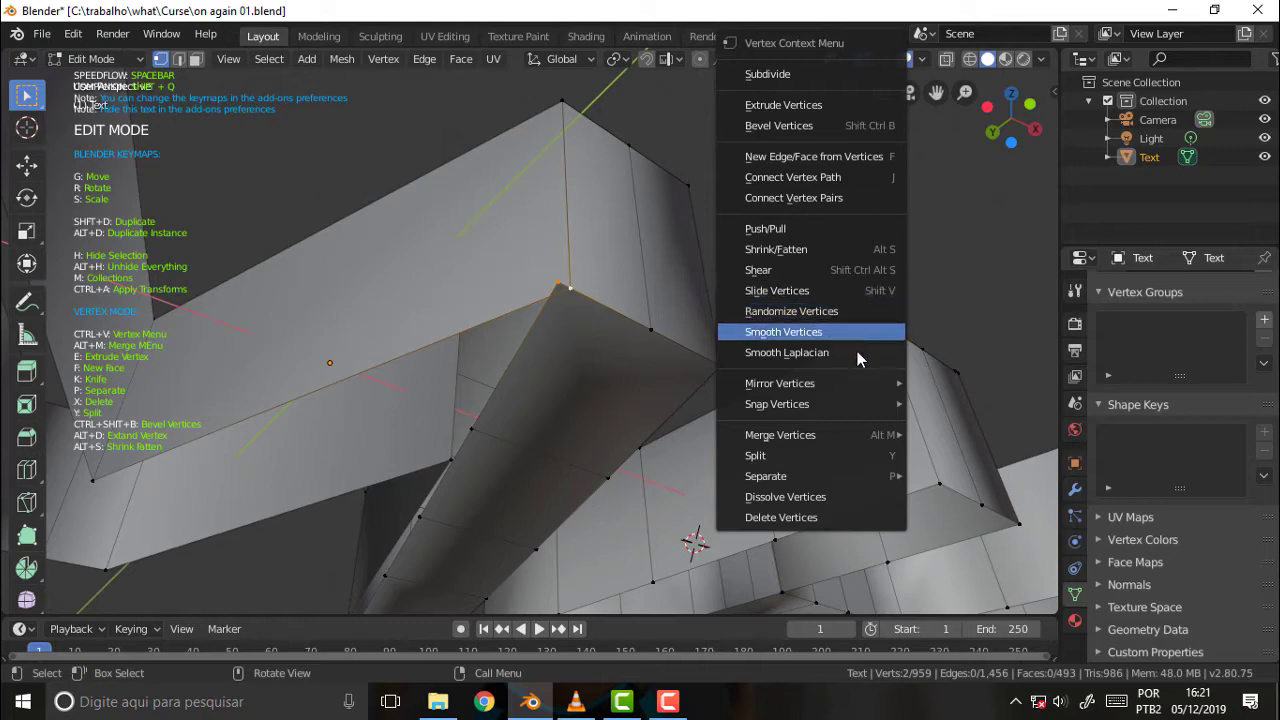
mouse_move(780, 435)
click(943, 430)
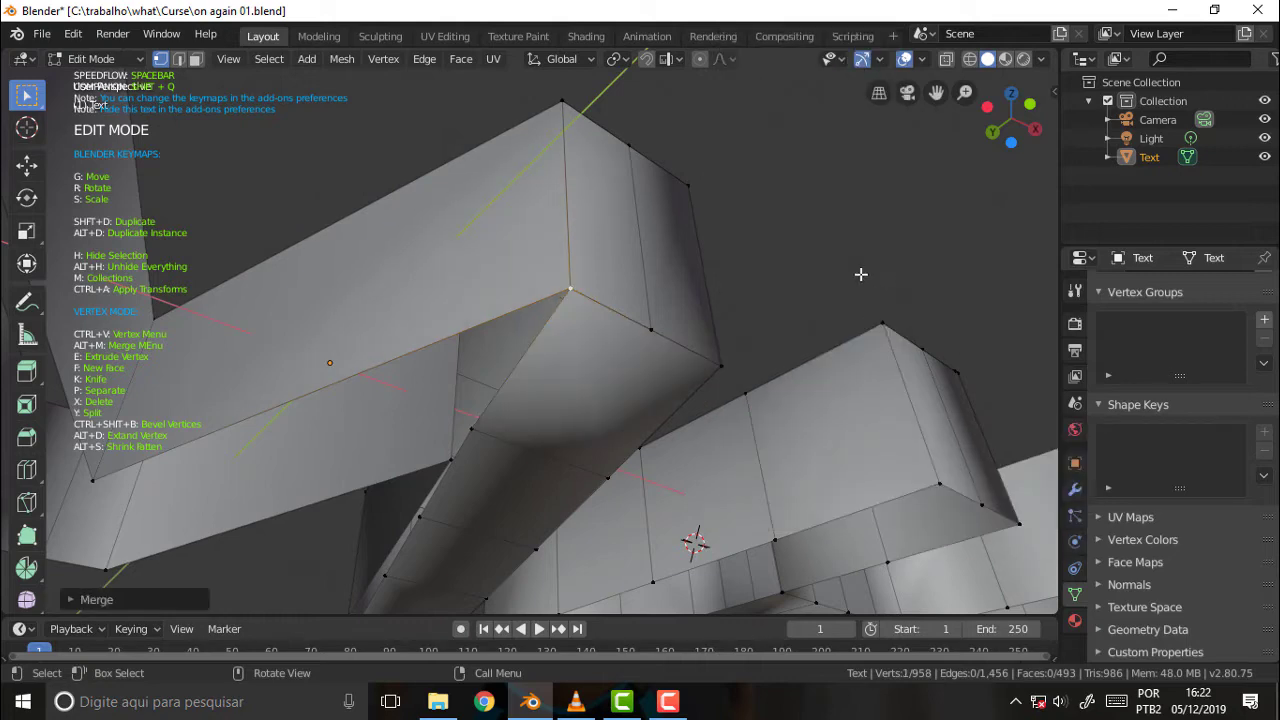
Step: Merge a stray vertex on another letter into its neighbour
middle_drag(861, 274, 812, 287)
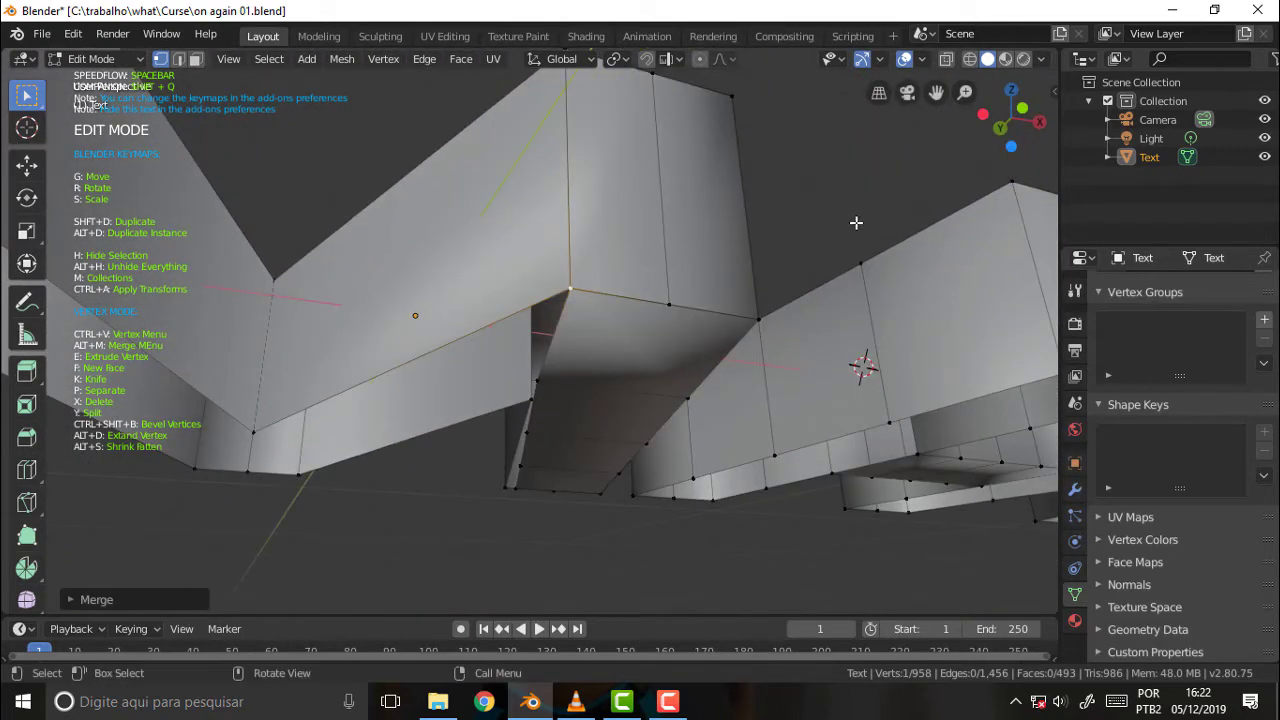
middle_drag(855, 222, 860, 230)
mouse_move(795, 175)
middle_down()
mouse_move(771, 394)
mouse_move(892, 137)
middle_up()
drag(936, 93, 811, 190)
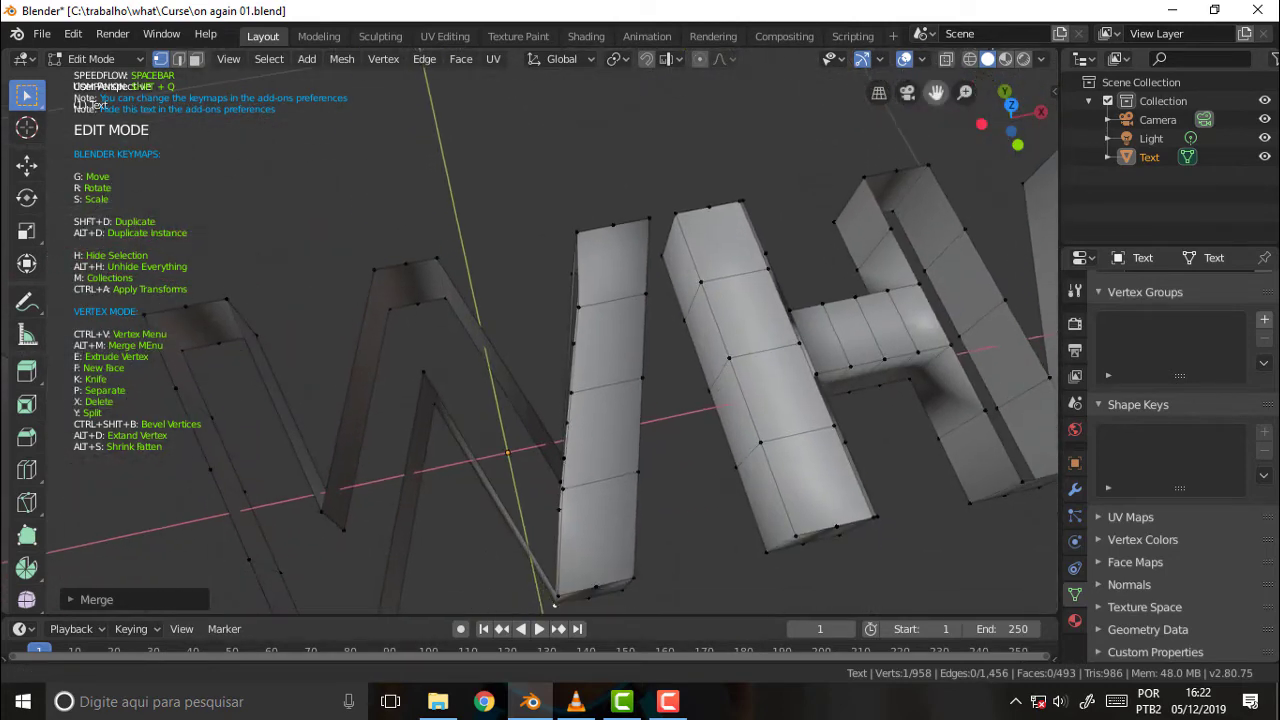
middle_drag(682, 185, 792, 172)
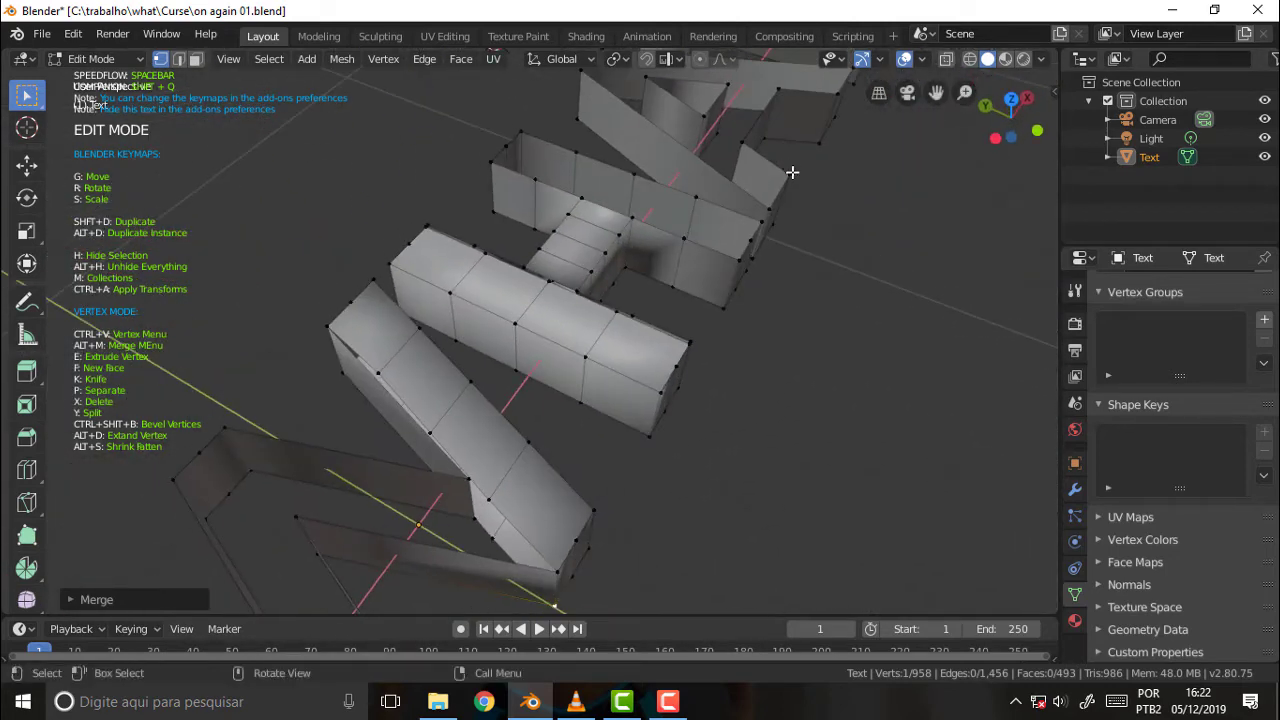
drag(936, 93, 940, 259)
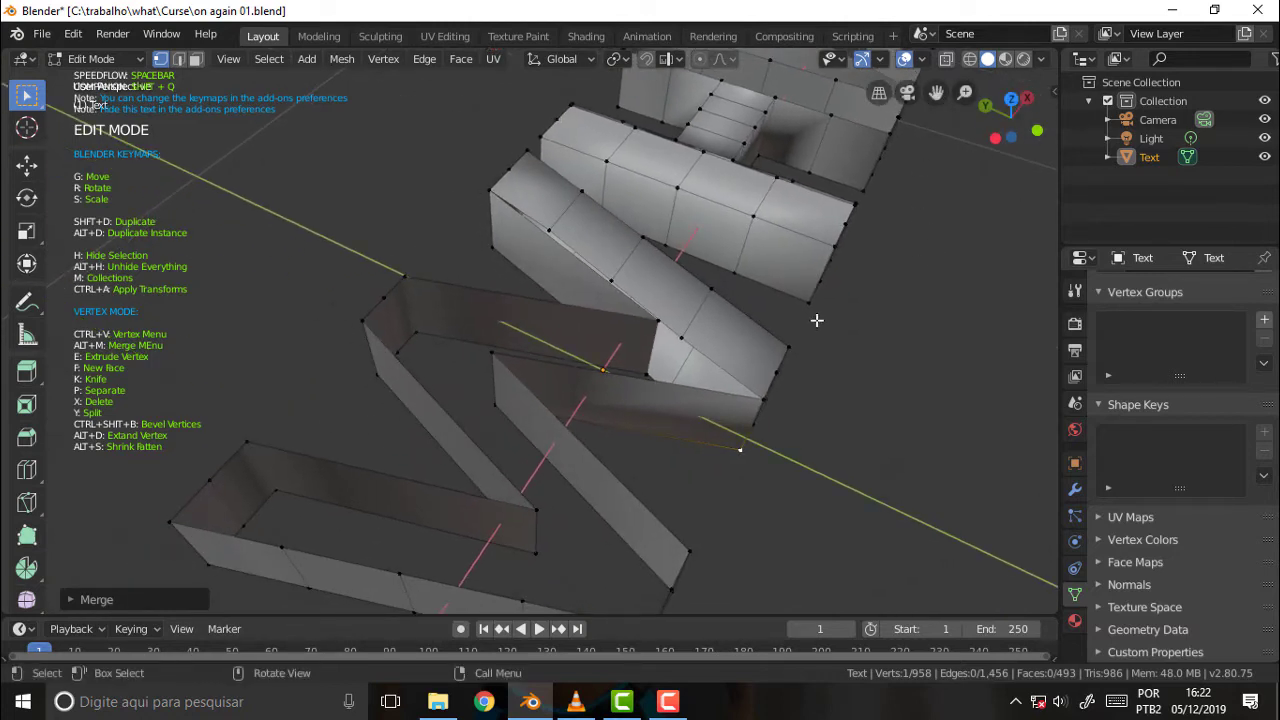
click(683, 338)
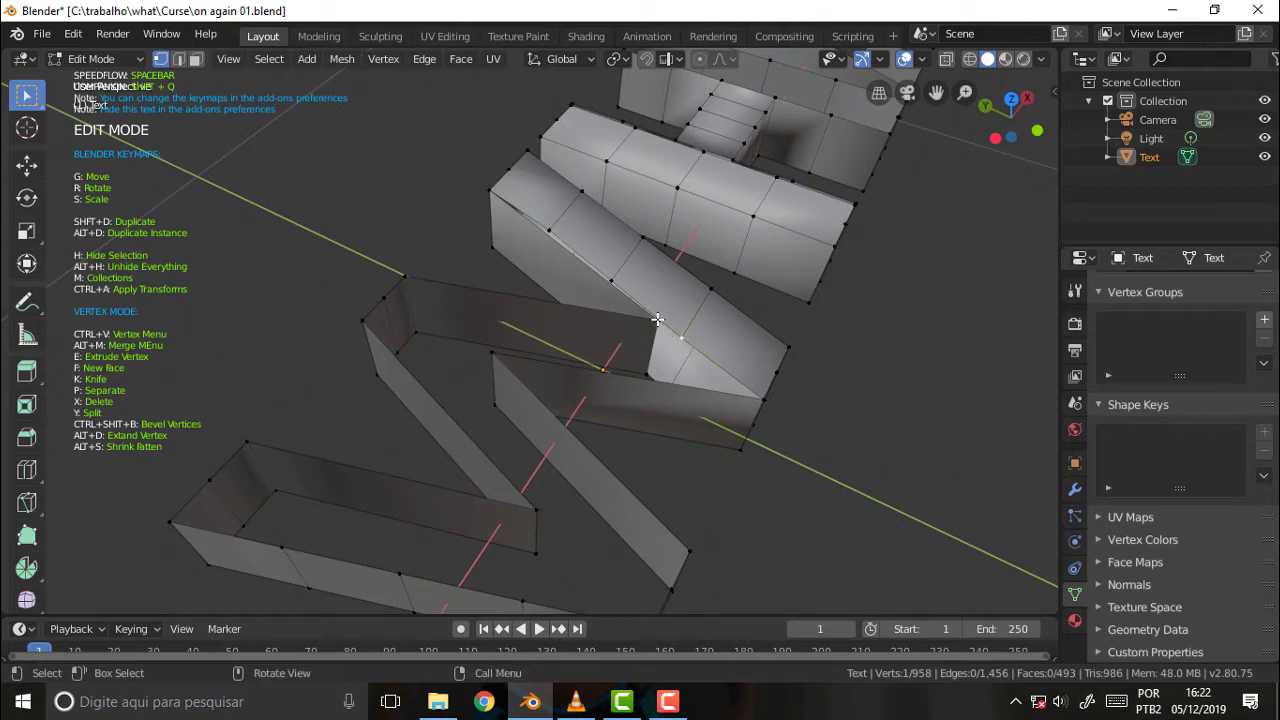
right_click(958, 268)
mouse_move(870, 383)
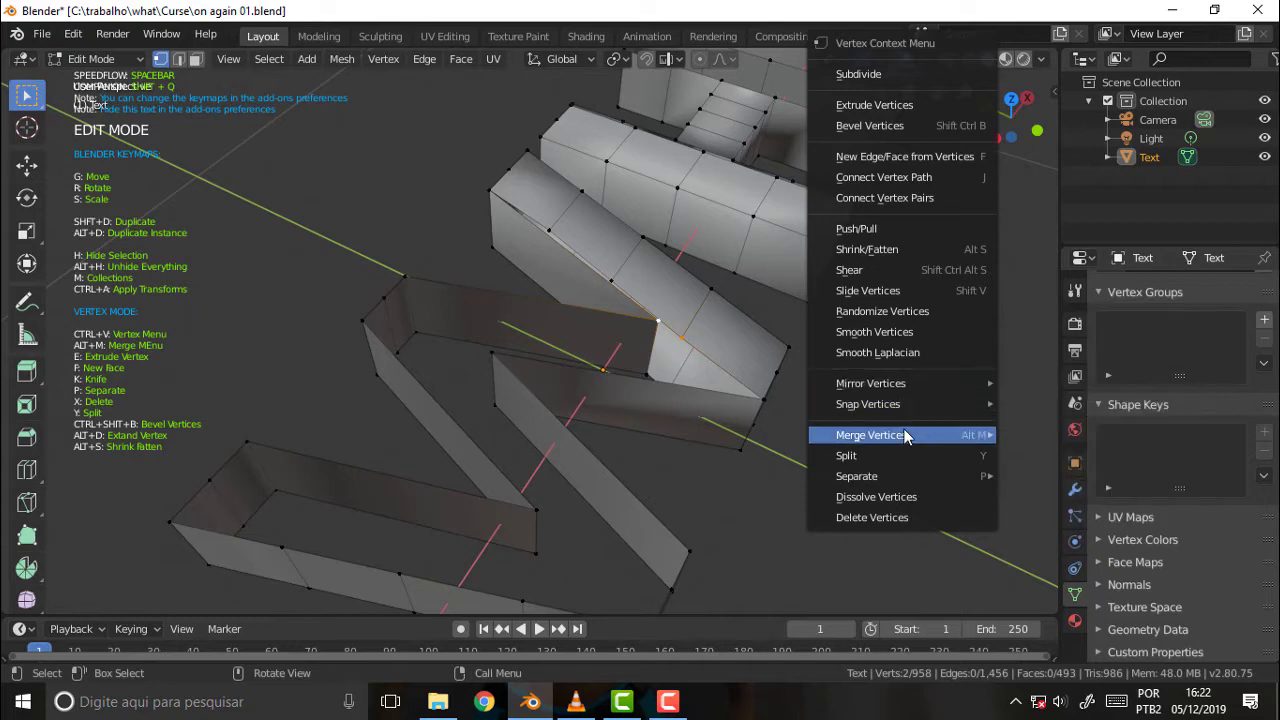
mouse_move(870, 435)
click(1042, 455)
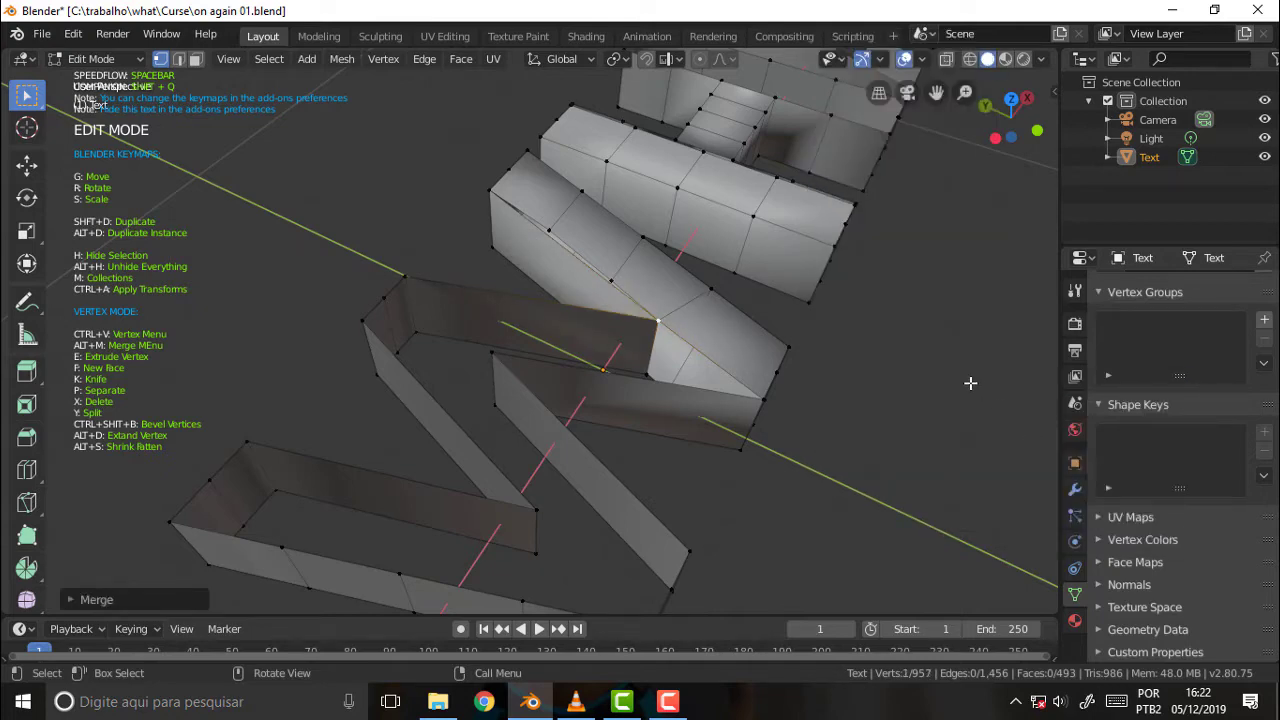
Step: Merge the inner-corner vertex pair at the last one, leaving 956 vertices
middle_drag(970, 383, 950, 130)
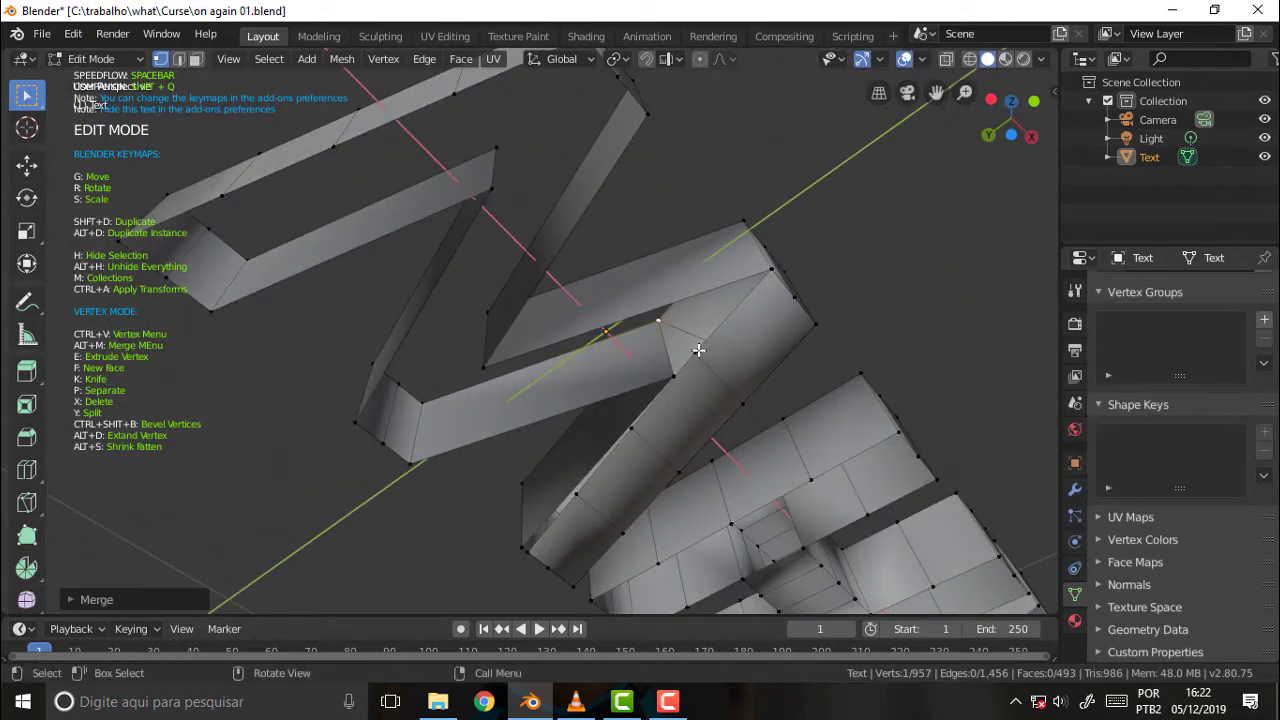
click(696, 351)
shift+click(673, 377)
right_click(870, 434)
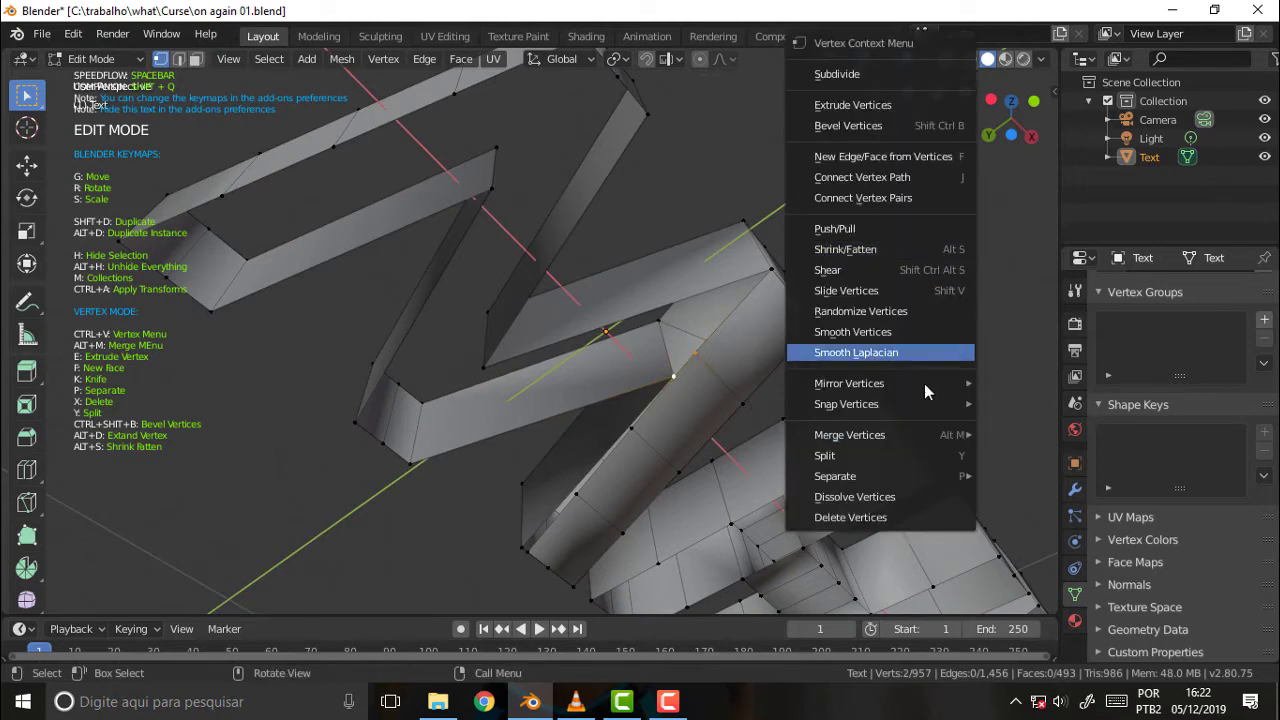
mouse_move(850, 434)
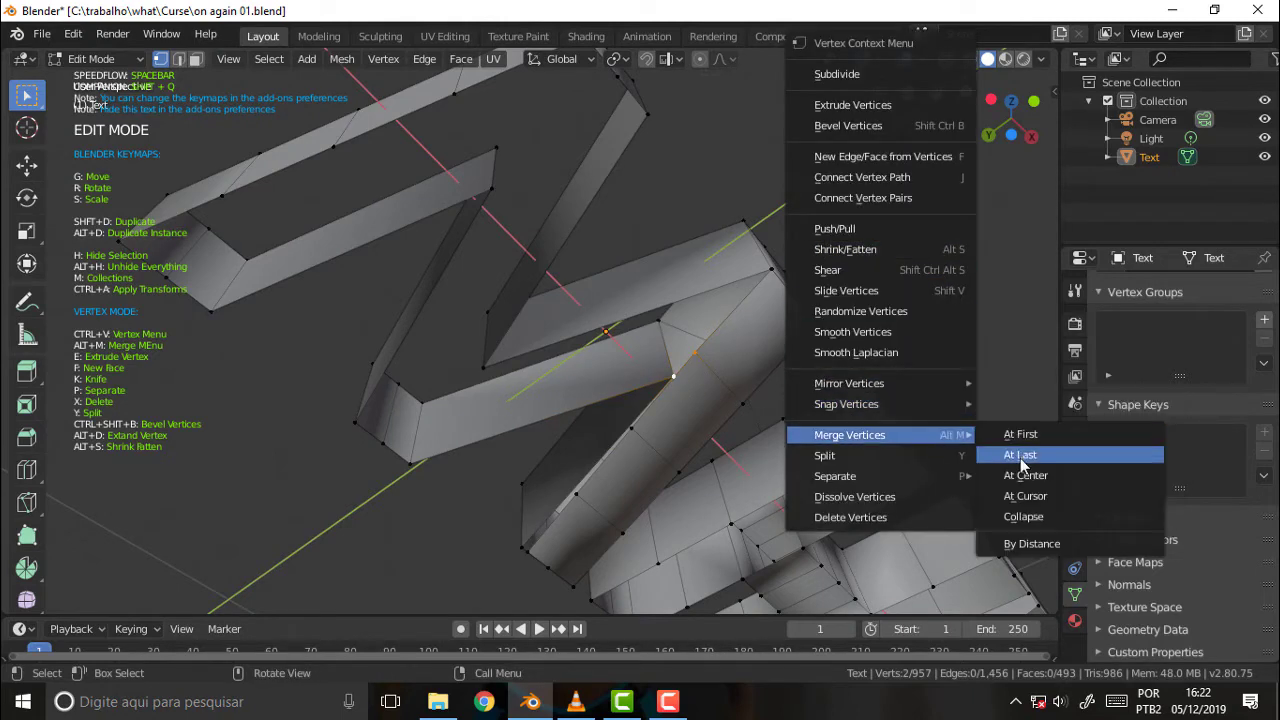
click(1020, 451)
mouse_move(922, 204)
middle_down()
mouse_move(1029, 479)
mouse_move(75, 383)
mouse_move(36, 416)
middle_up()
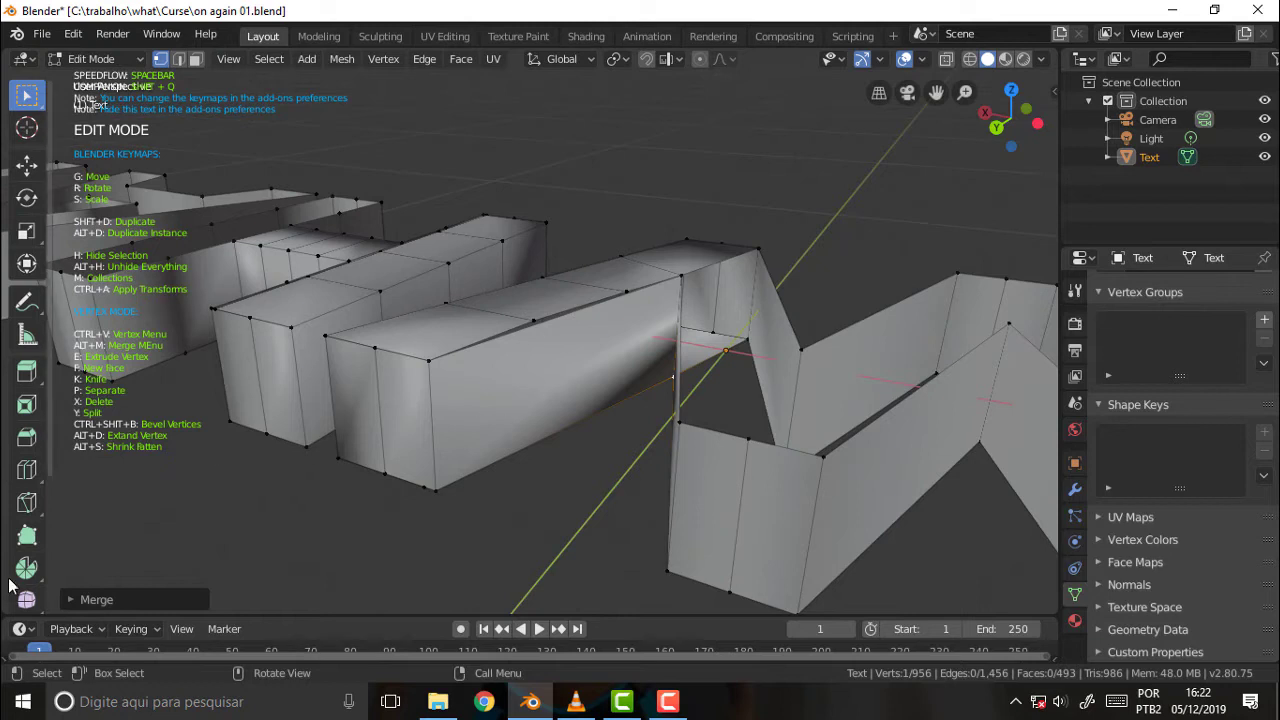
Step: With the Knife tool, cut a vertical edge from the bar's top edge to its bottom edge
click(27, 469)
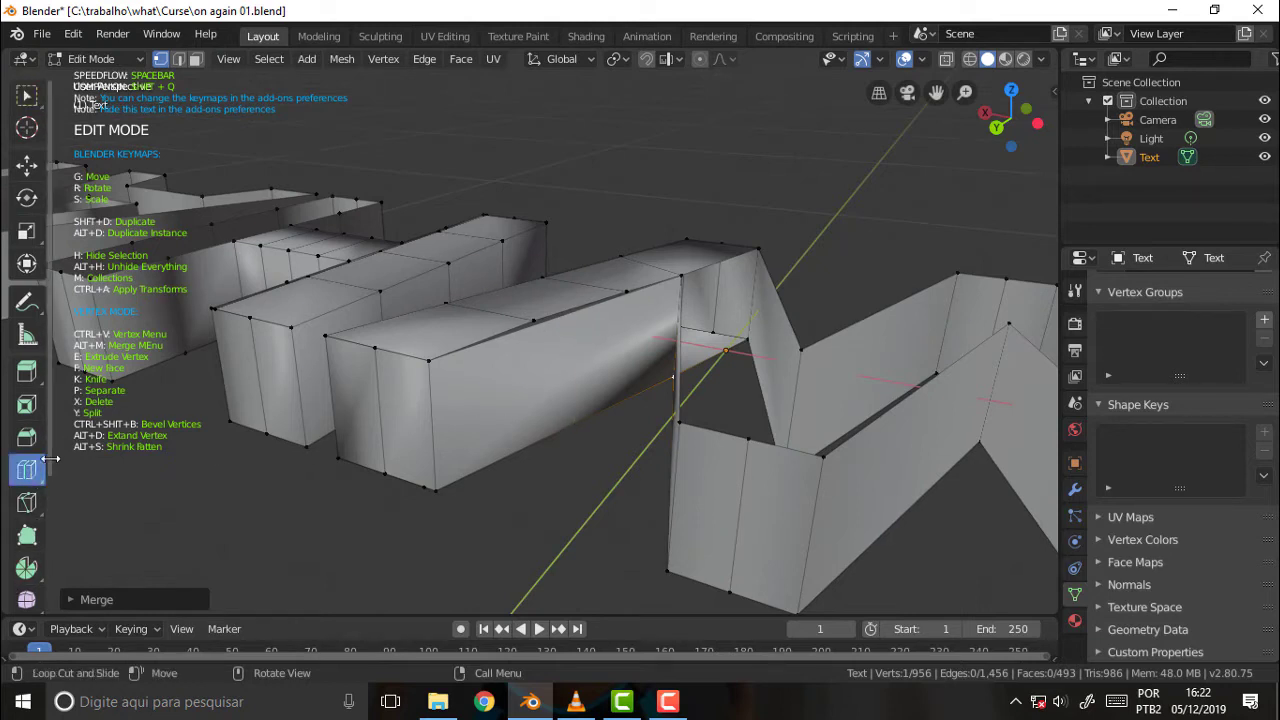
click(27, 505)
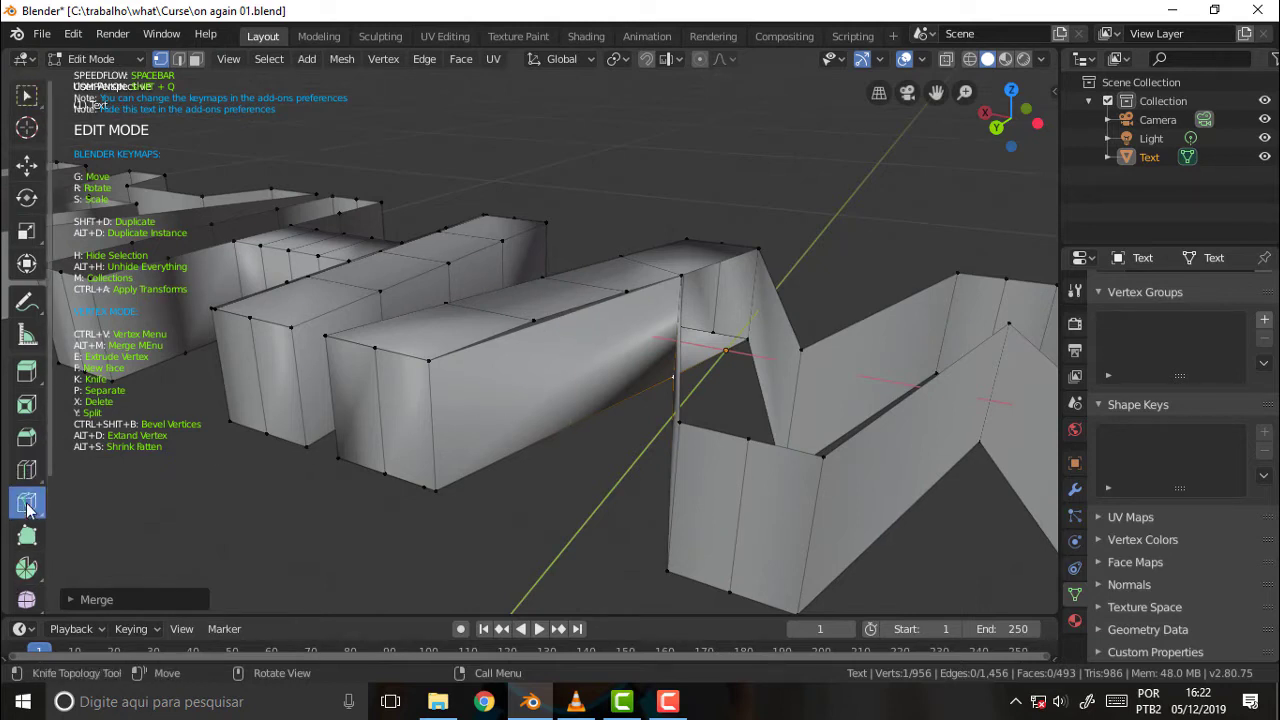
click(535, 325)
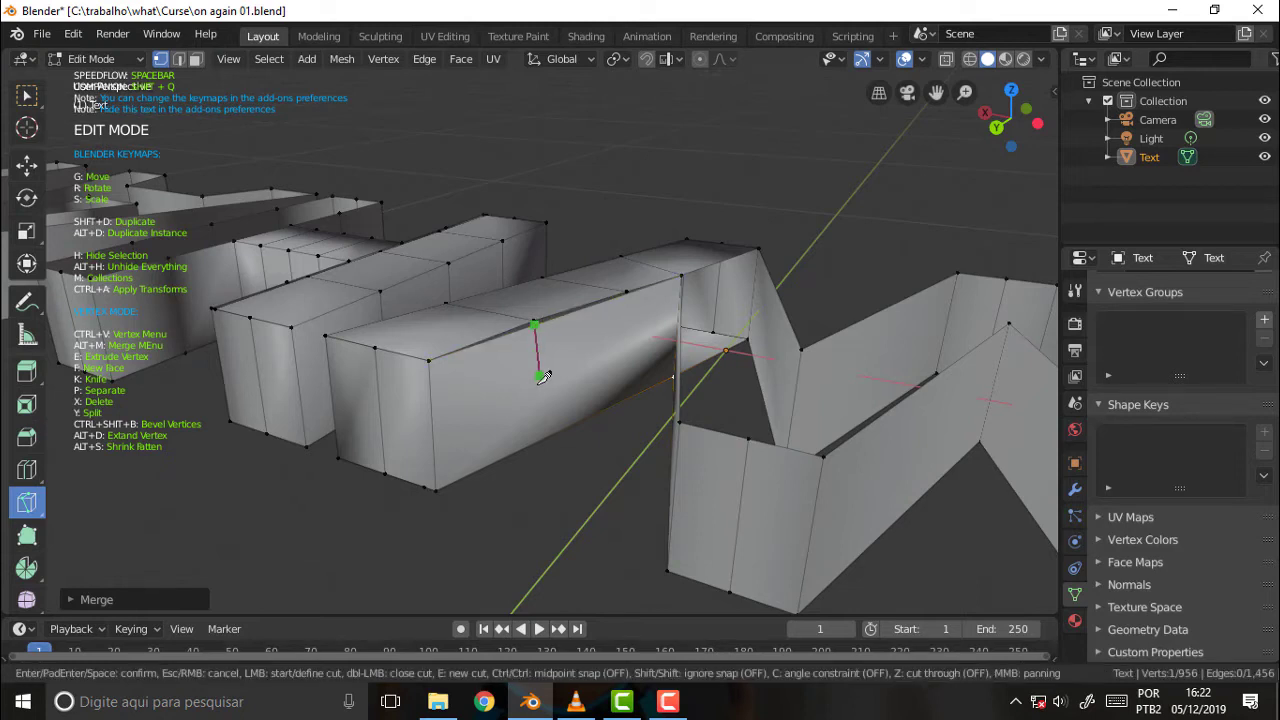
click(535, 442)
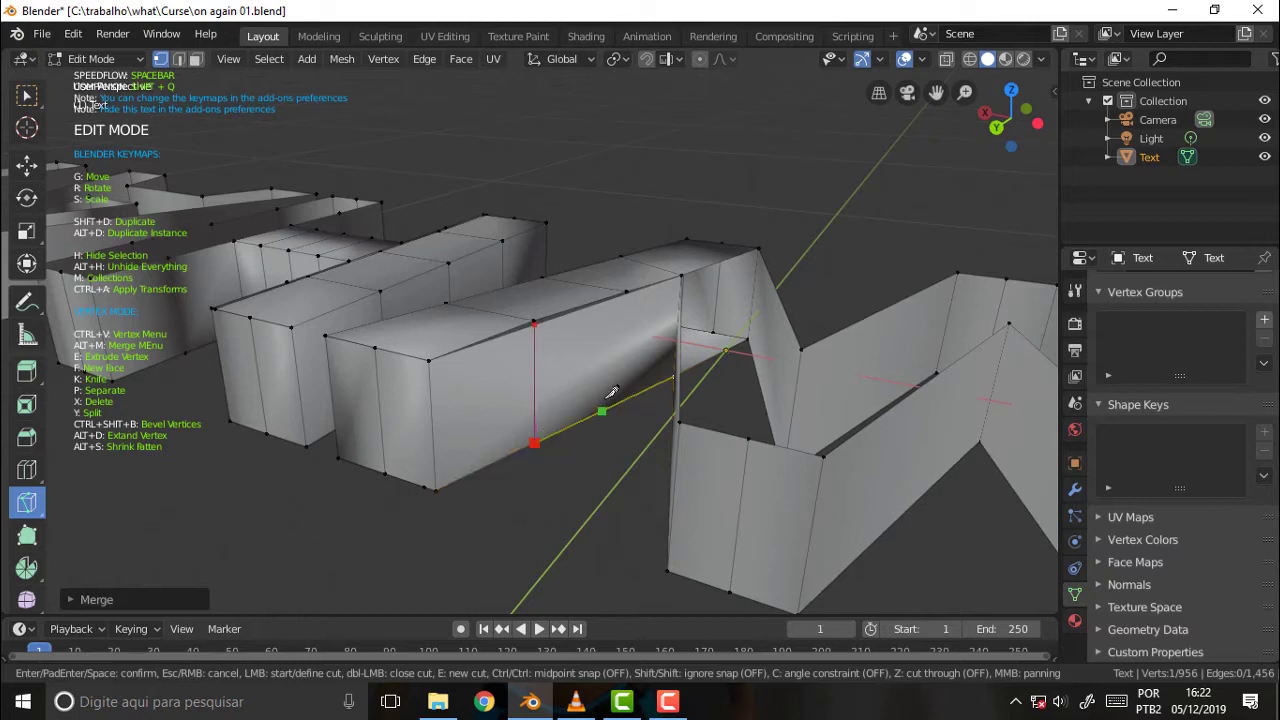
key(Return)
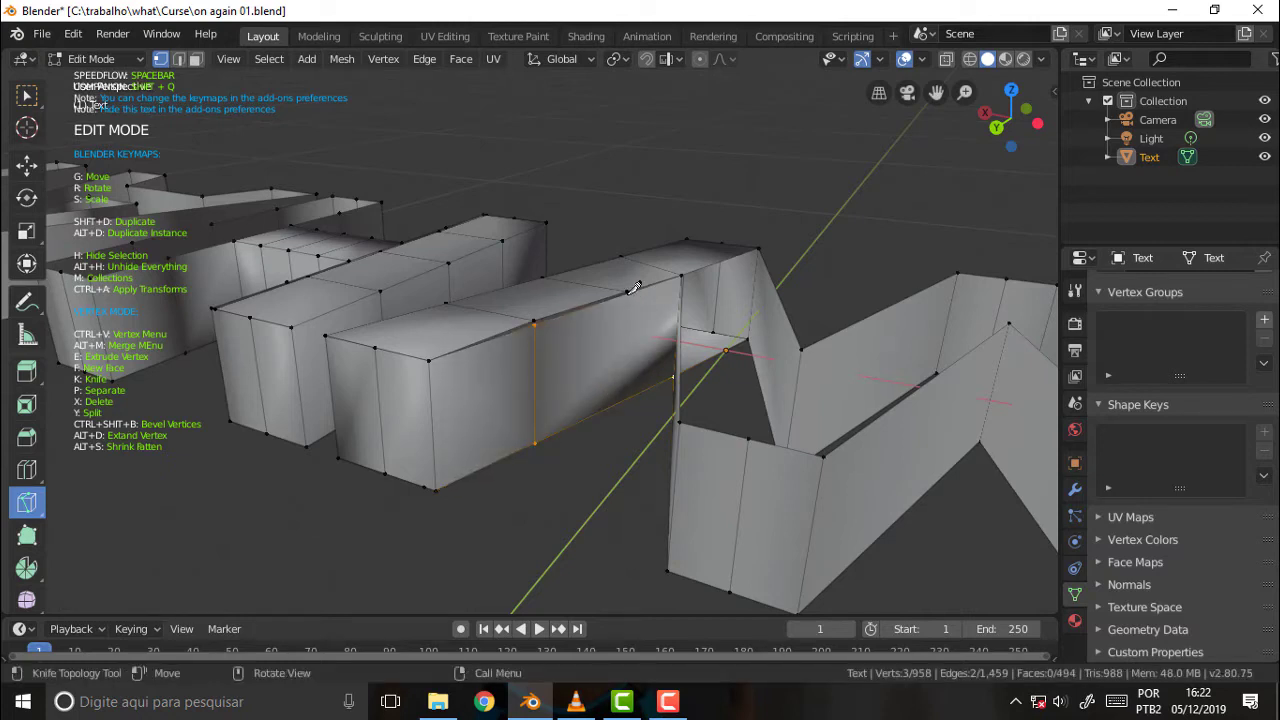
Step: Make a second knife cut from the bar's upper edge, then return to the Select Box tool
click(628, 292)
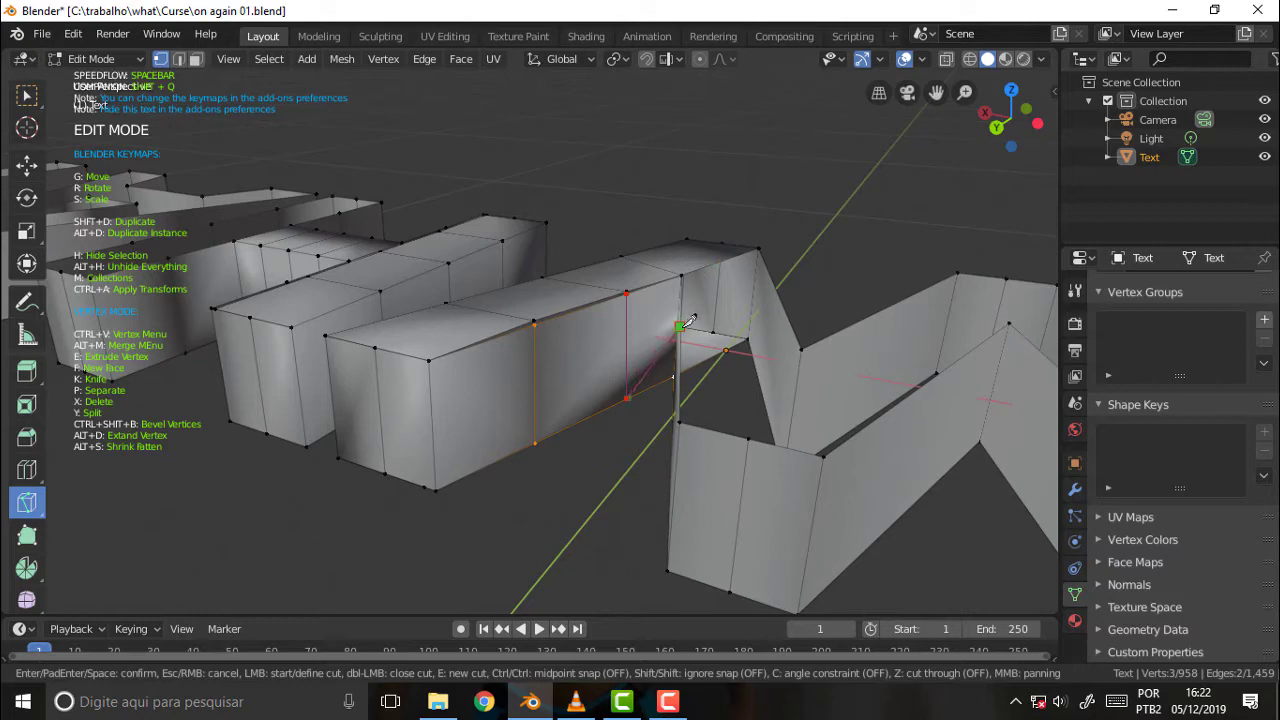
key(Return)
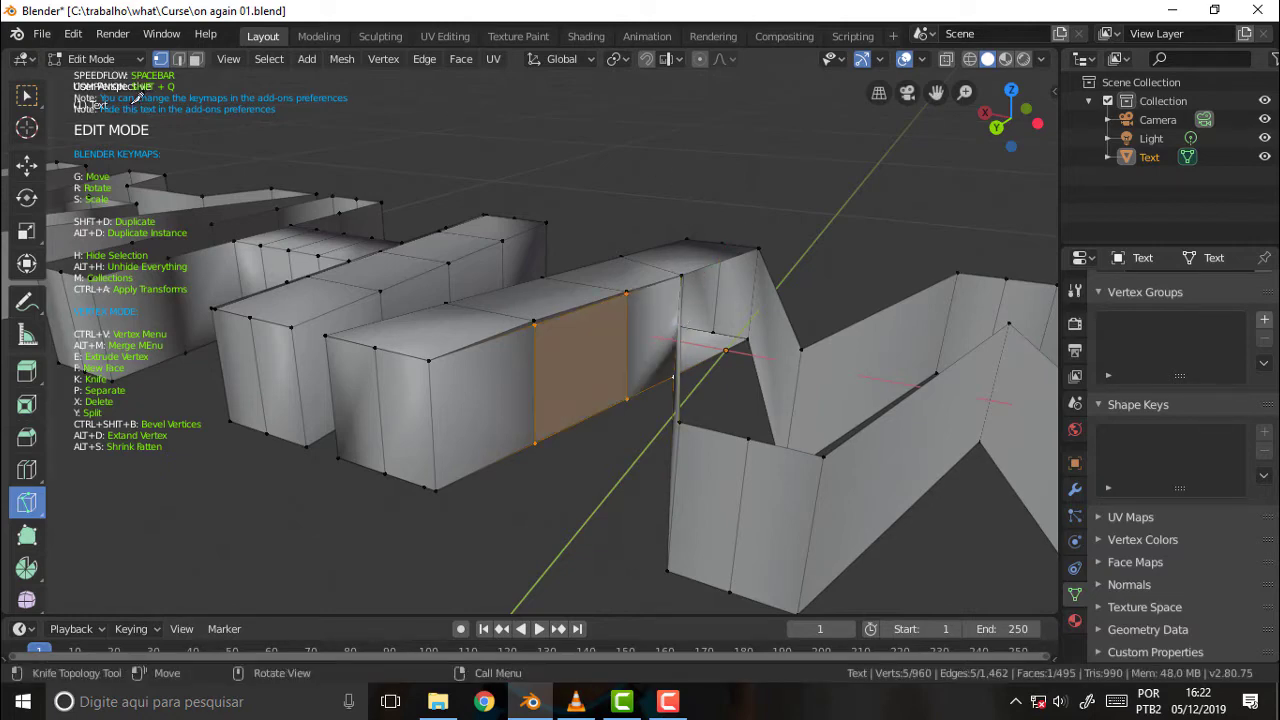
click(27, 94)
click(777, 174)
mouse_move(777, 174)
middle_down()
mouse_move(778, 198)
mouse_move(721, 269)
middle_up()
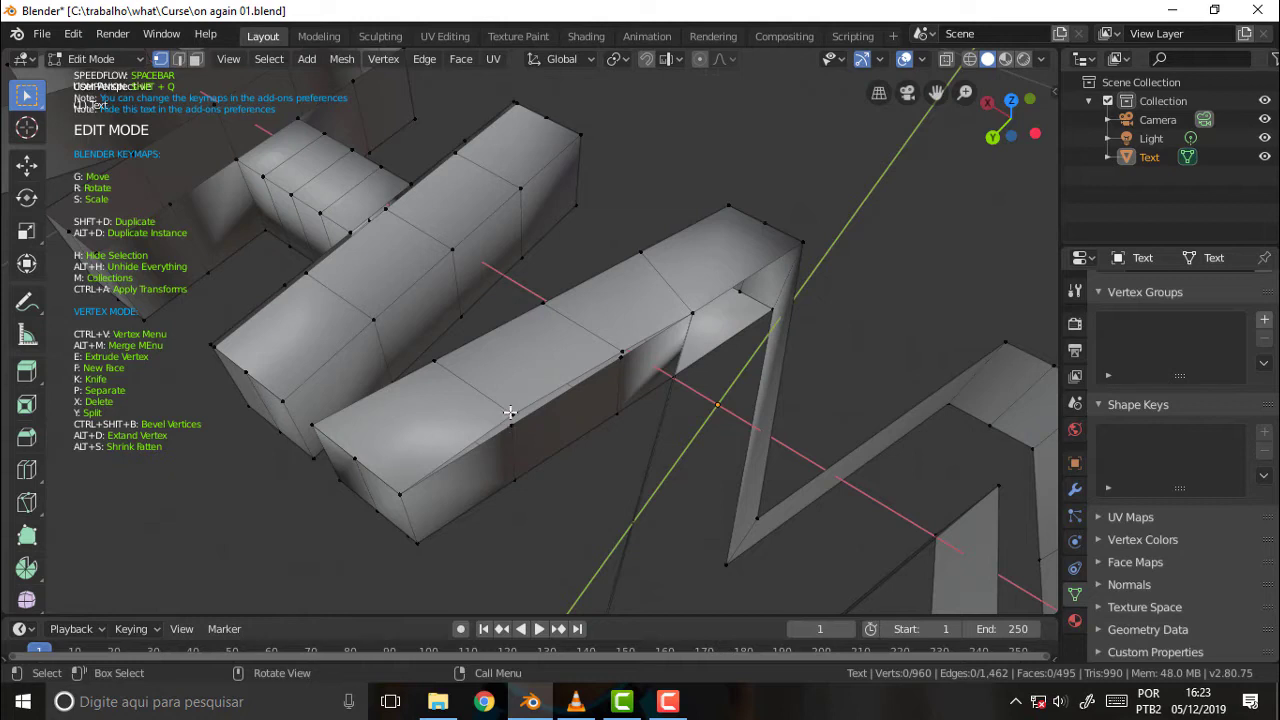
Step: Merge the first two stray vertex pairs on the letter strokes
click(510, 424)
right_click(745, 172)
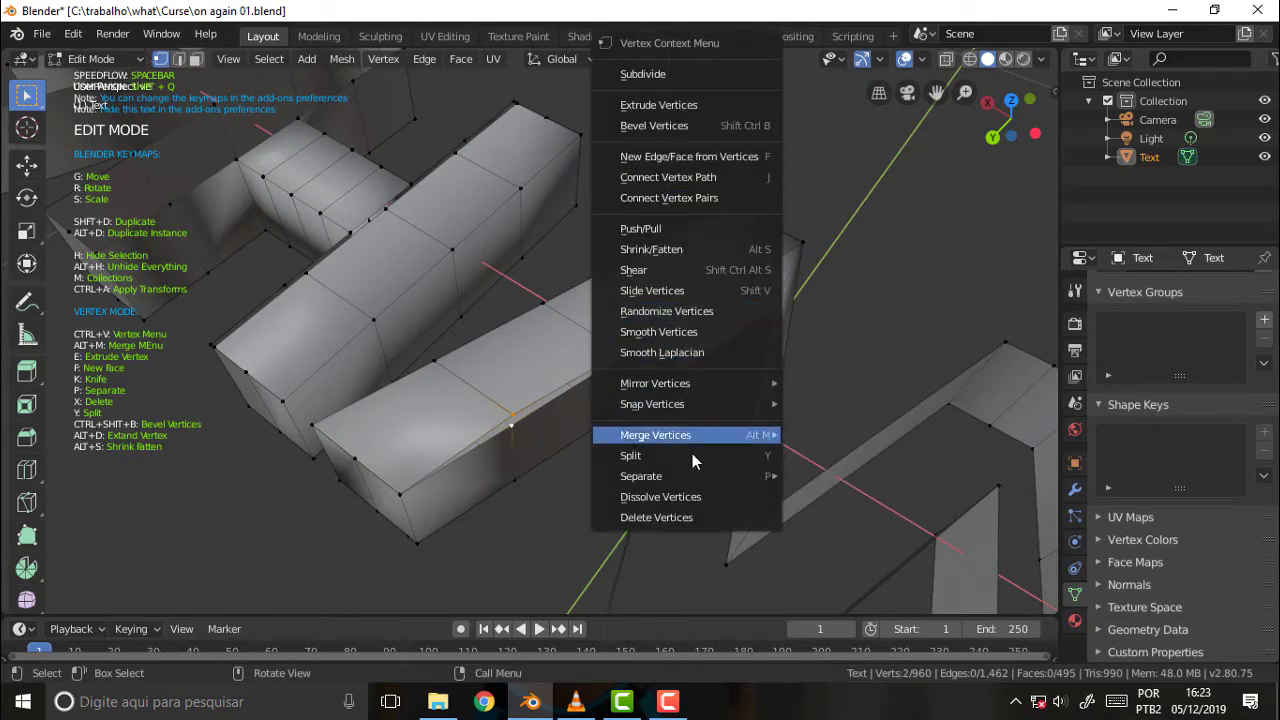
click(826, 455)
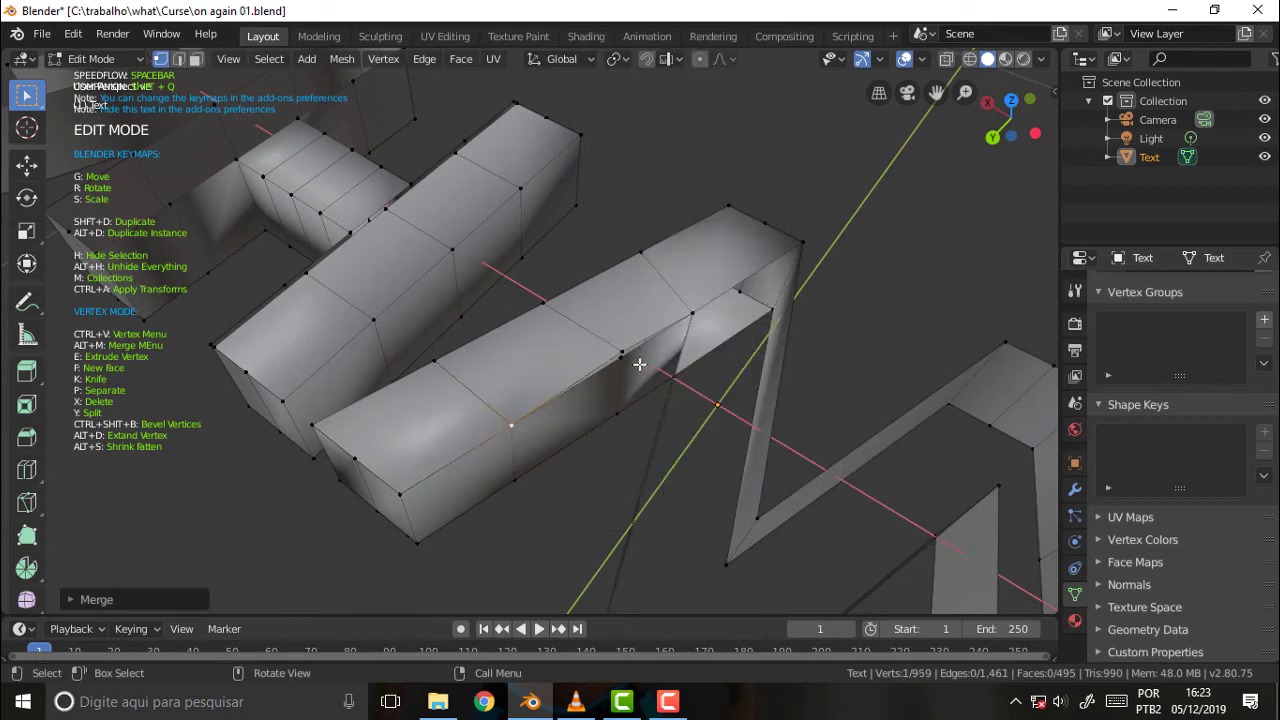
right_click(909, 263)
mouse_move(816, 435)
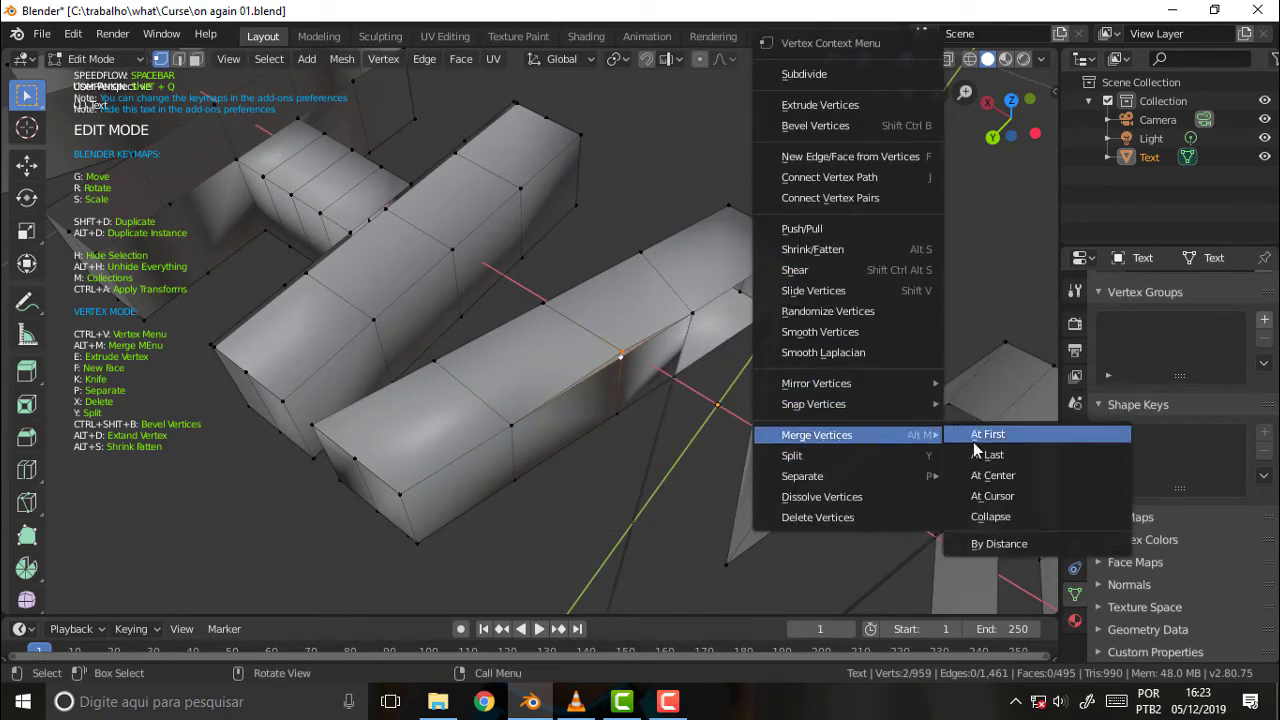
click(990, 456)
middle_drag(793, 254, 817, 152)
mouse_move(856, 201)
middle_down()
mouse_move(584, 230)
mouse_move(606, 297)
mouse_move(552, 358)
middle_up()
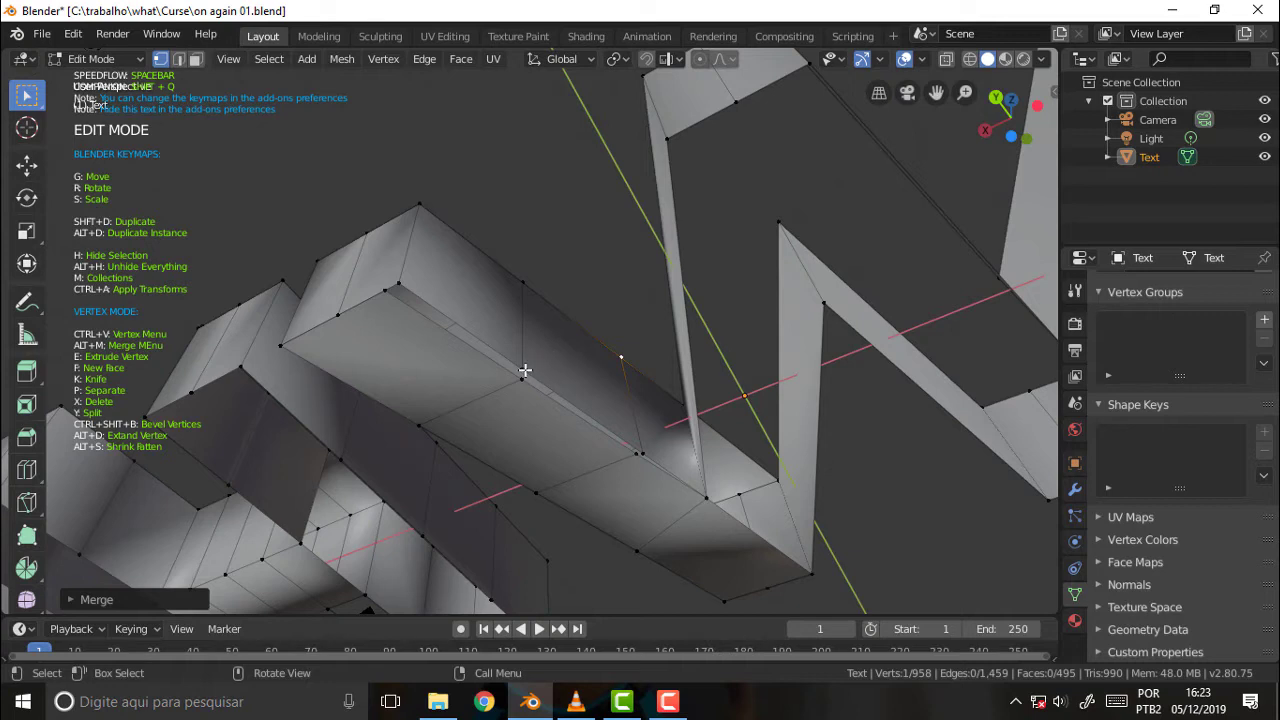
Step: Merge three more stray vertex pairs at the first vertex, reaching 955 vertices
click(523, 371)
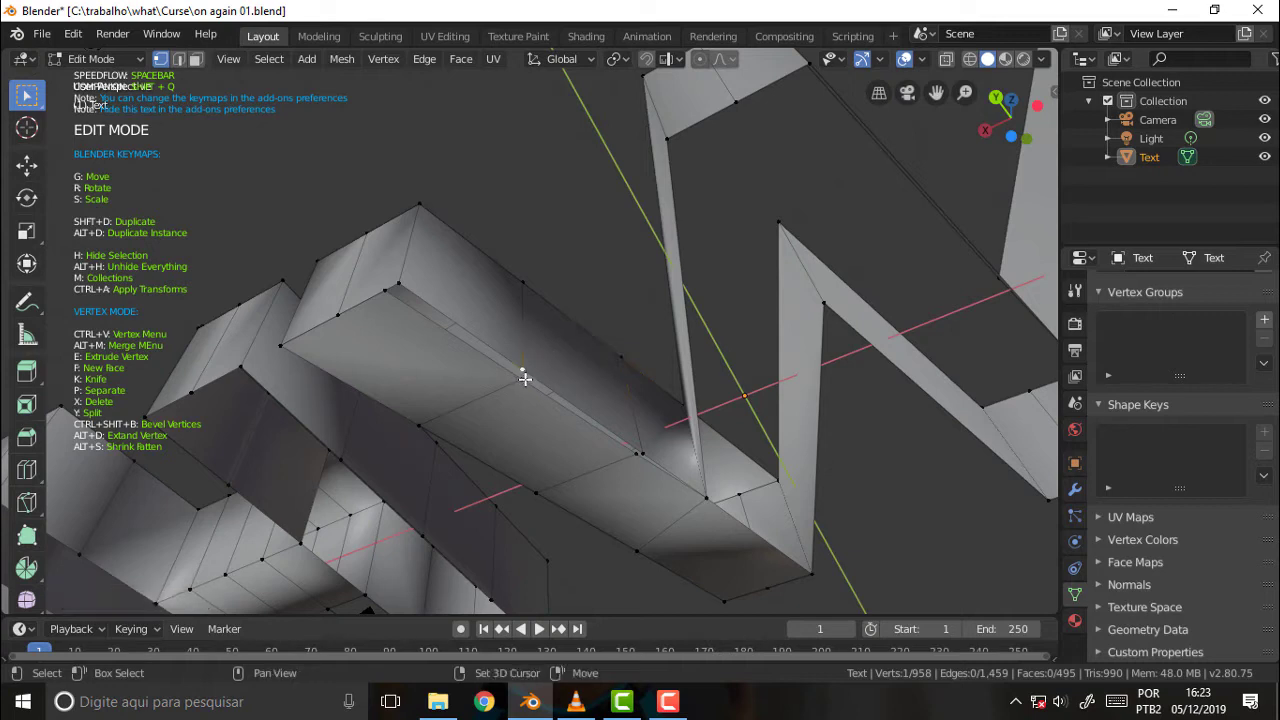
right_click(586, 207)
mouse_move(497, 435)
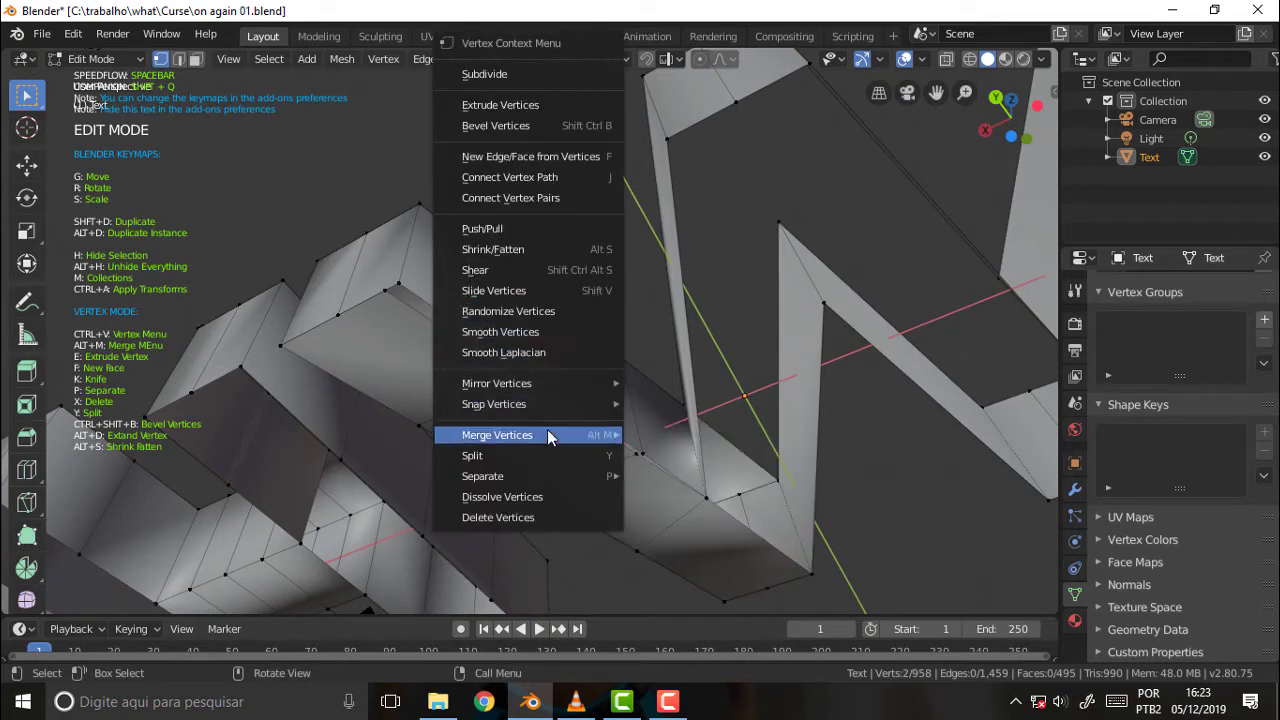
click(668, 435)
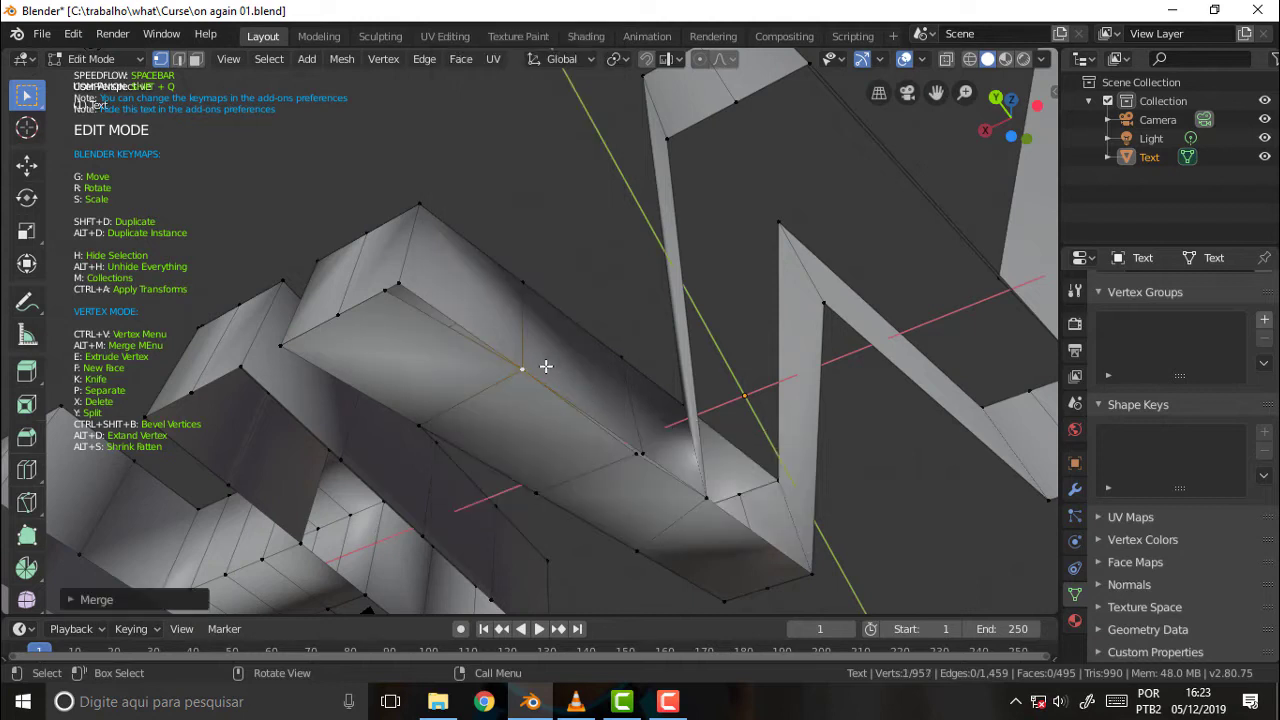
shift+click(641, 453)
right_click(612, 268)
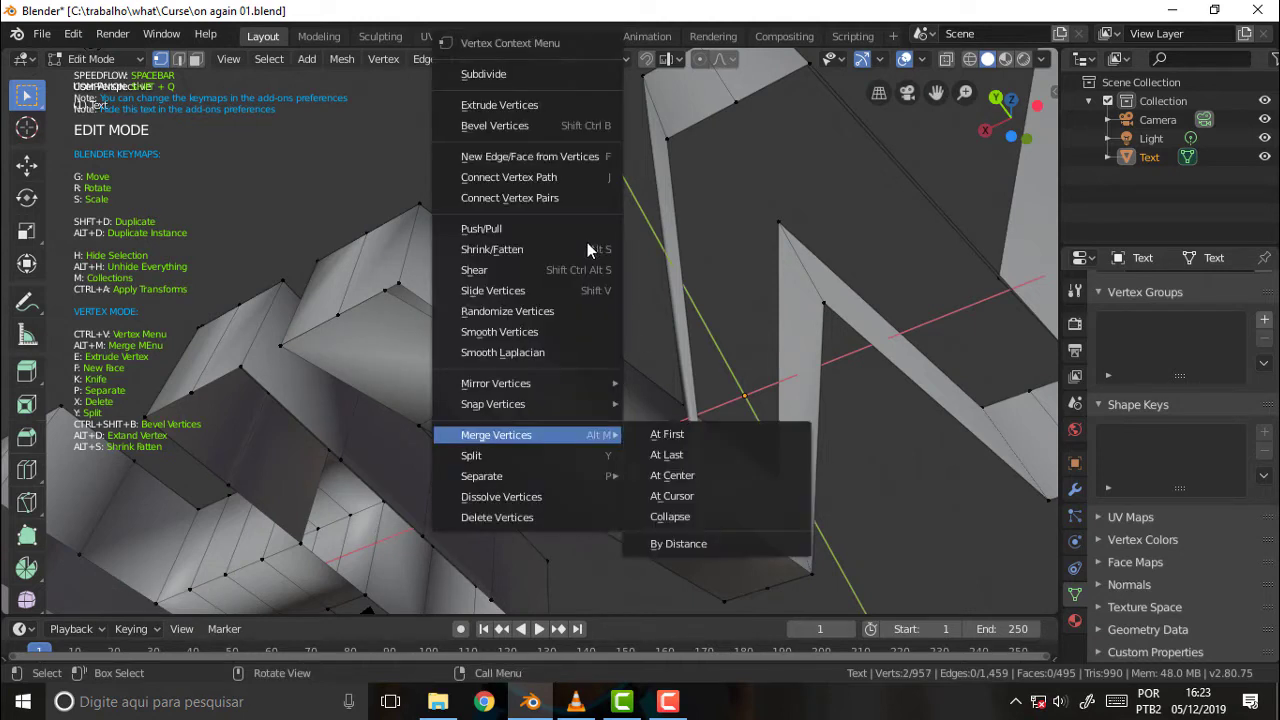
click(685, 434)
click(397, 284)
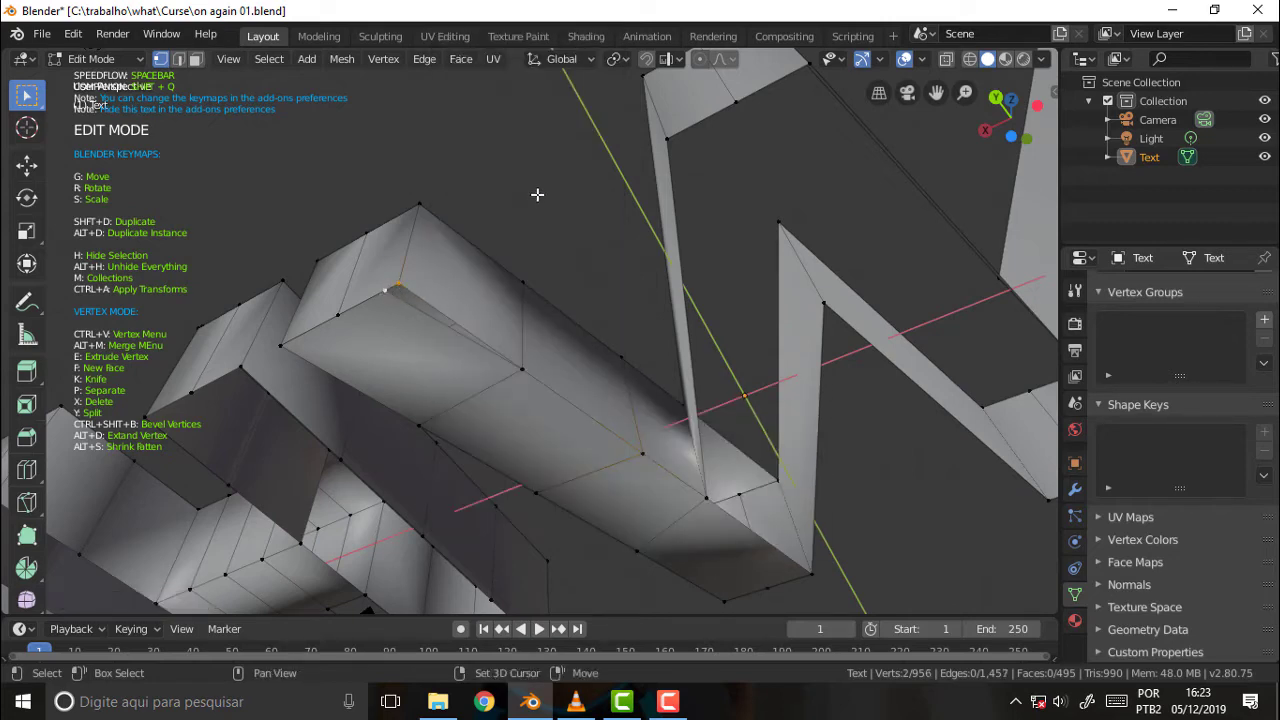
right_click(537, 194)
mouse_move(442, 434)
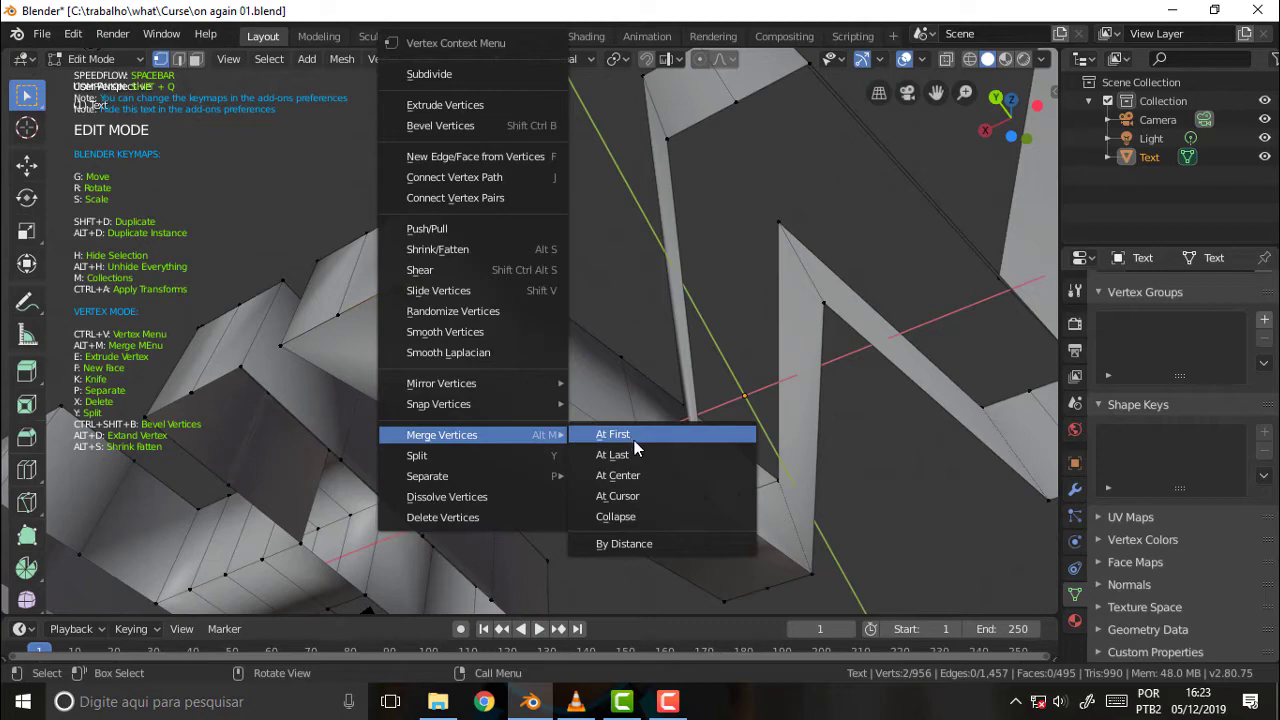
click(634, 441)
mouse_move(574, 223)
middle_down()
mouse_move(590, 601)
mouse_move(651, 531)
mouse_move(643, 163)
mouse_move(633, 567)
mouse_move(614, 600)
mouse_move(611, 120)
mouse_move(727, 305)
mouse_move(720, 243)
mouse_move(714, 586)
mouse_move(693, 588)
mouse_move(670, 645)
middle_up()
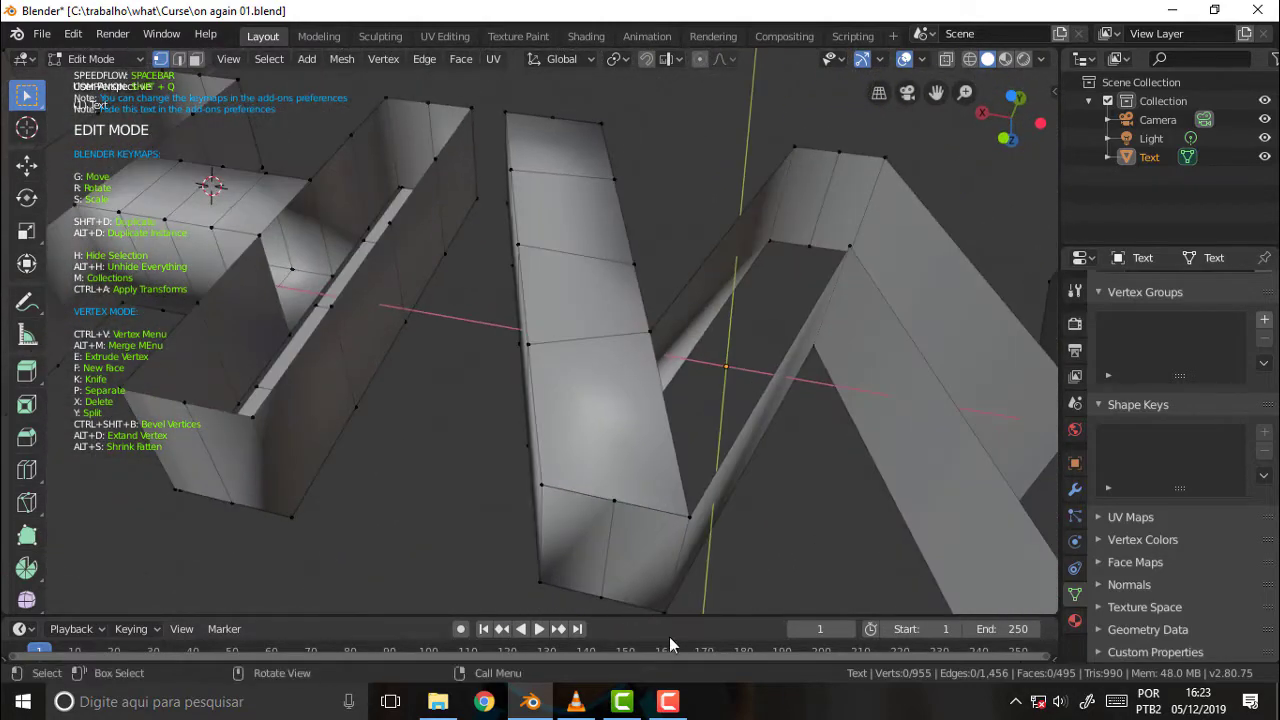
Step: Insert two edge loops, one across a letter stroke and one across the top face
click(27, 469)
click(597, 333)
mouse_move(694, 194)
middle_down()
mouse_move(763, 137)
mouse_move(849, 429)
mouse_move(863, 415)
middle_up()
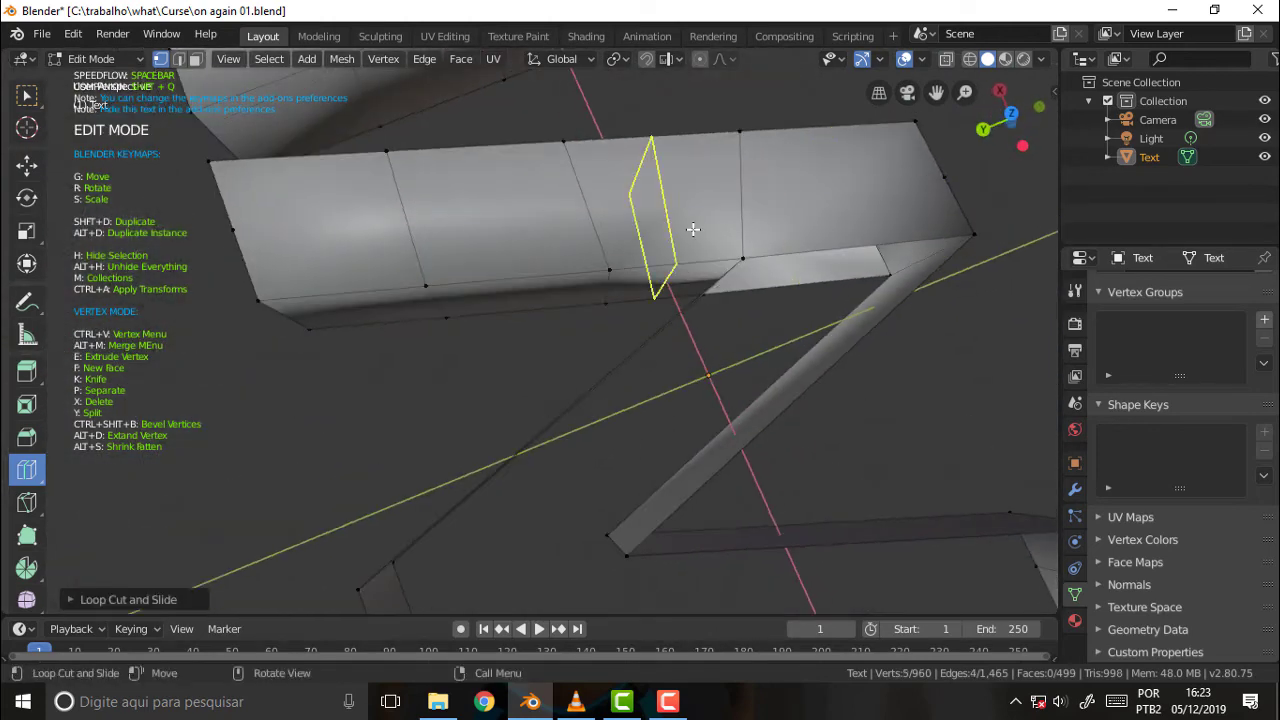
click(763, 214)
mouse_move(958, 377)
middle_down()
mouse_move(826, 540)
mouse_move(706, 286)
mouse_move(723, 266)
mouse_move(680, 304)
mouse_move(703, 394)
middle_up()
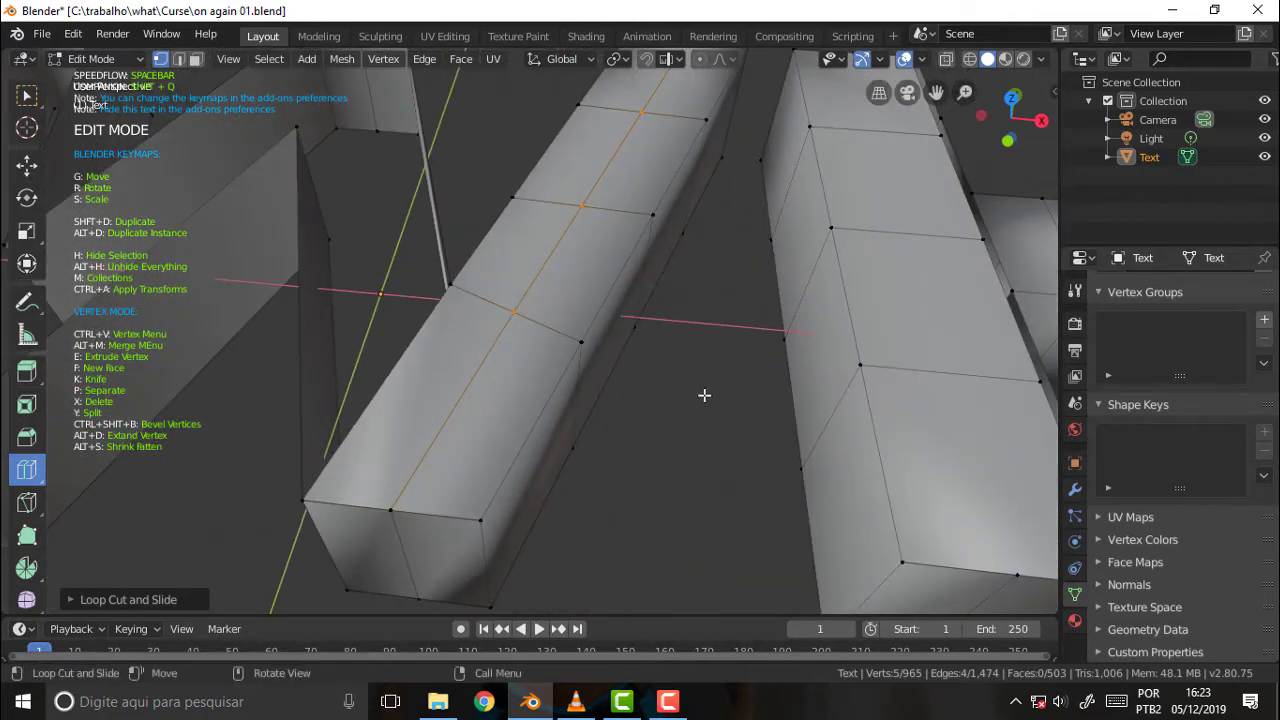
Step: Back in Select Box, try moving a stroke-end corner vertex, then cancel the move
click(24, 97)
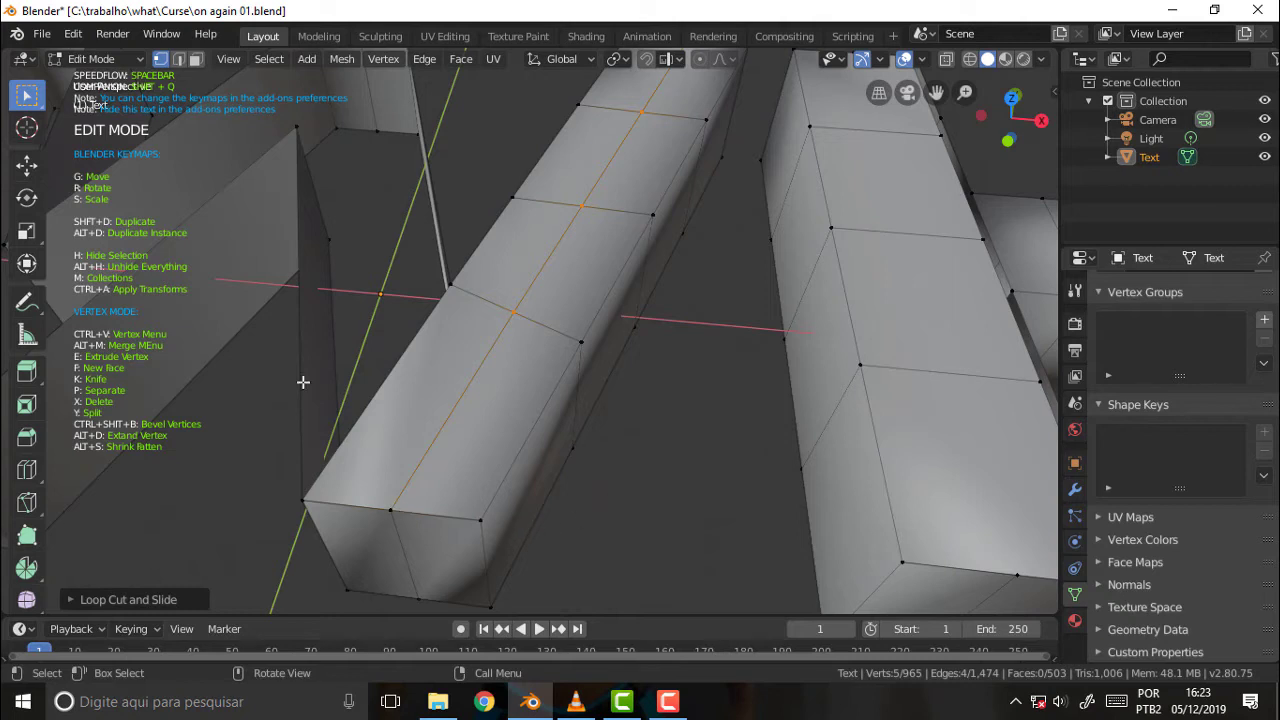
click(388, 511)
key(g)
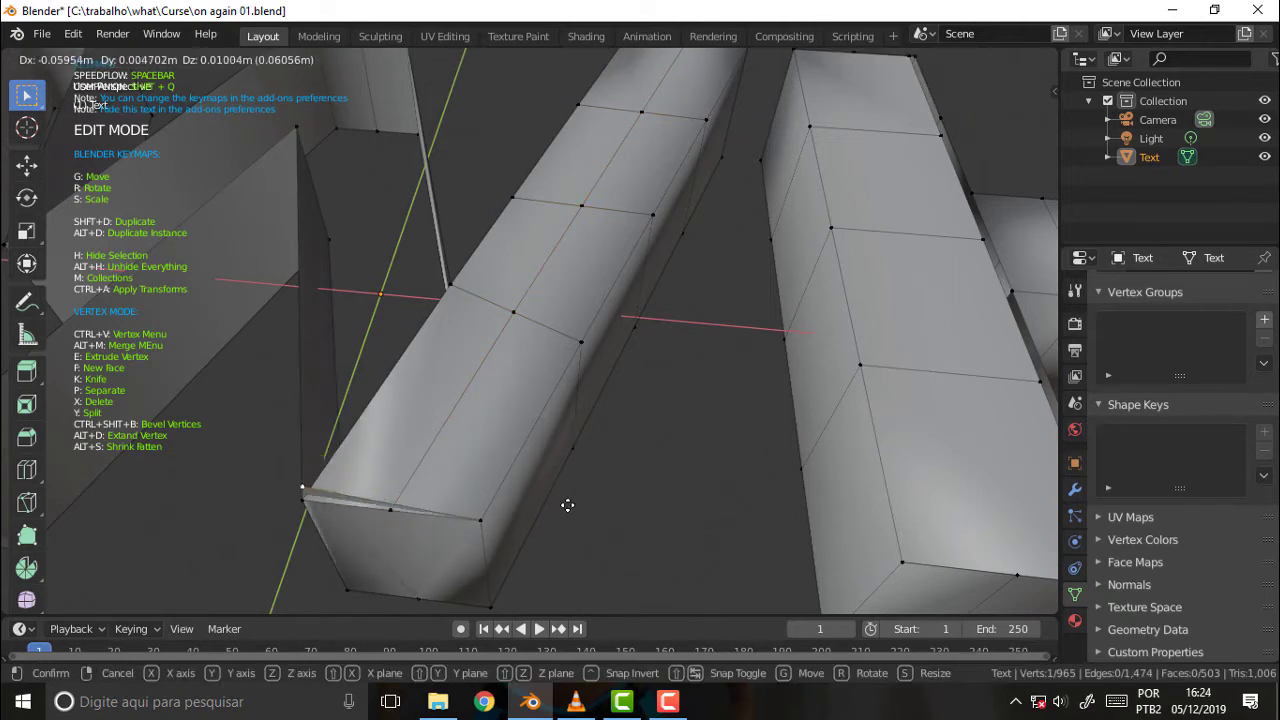
right_click(622, 491)
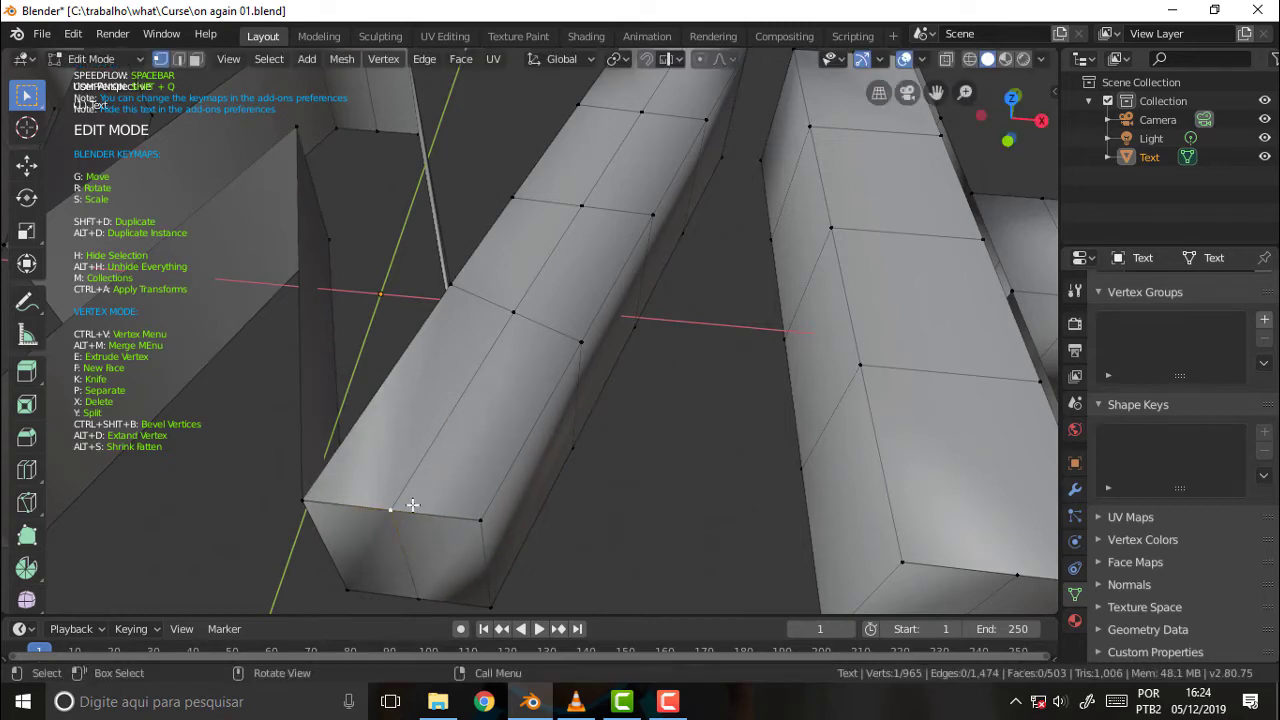
scroll(603, 469, down, 4)
scroll(603, 459, up, 2)
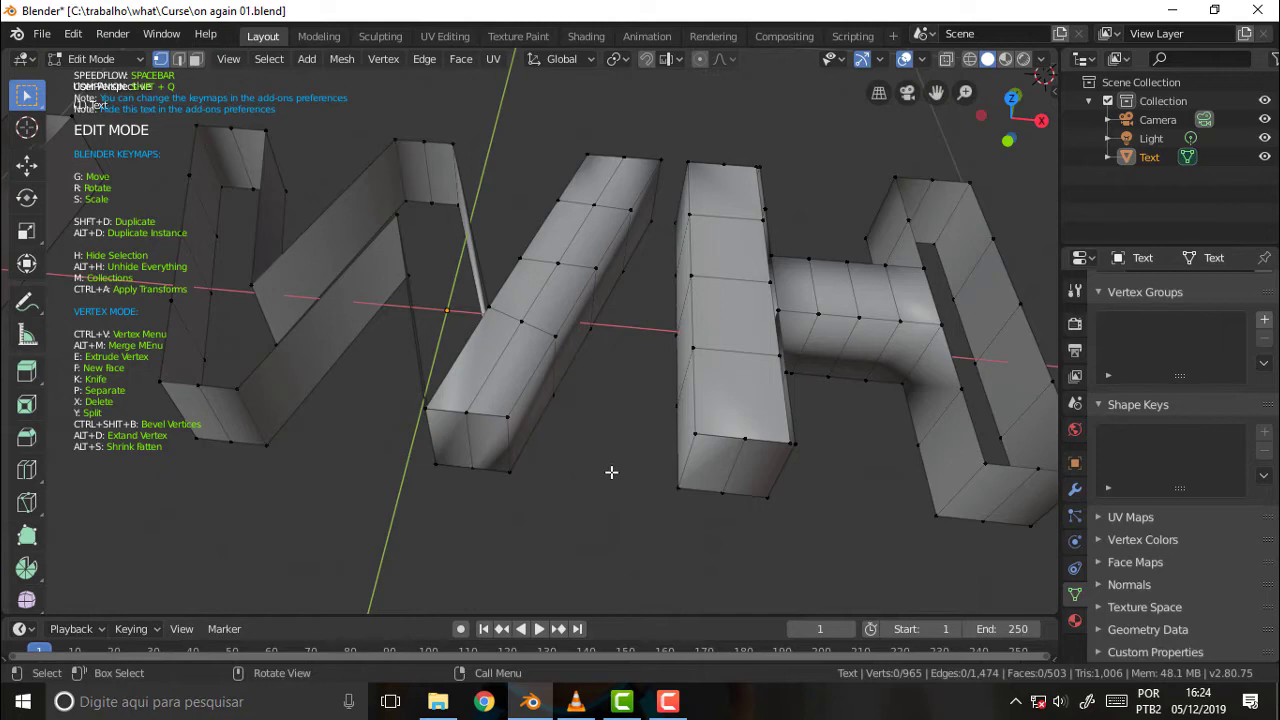
Step: Select all, merge vertices by distance to remove 3 duplicates, then deselect everything
key(a)
right_click(606, 418)
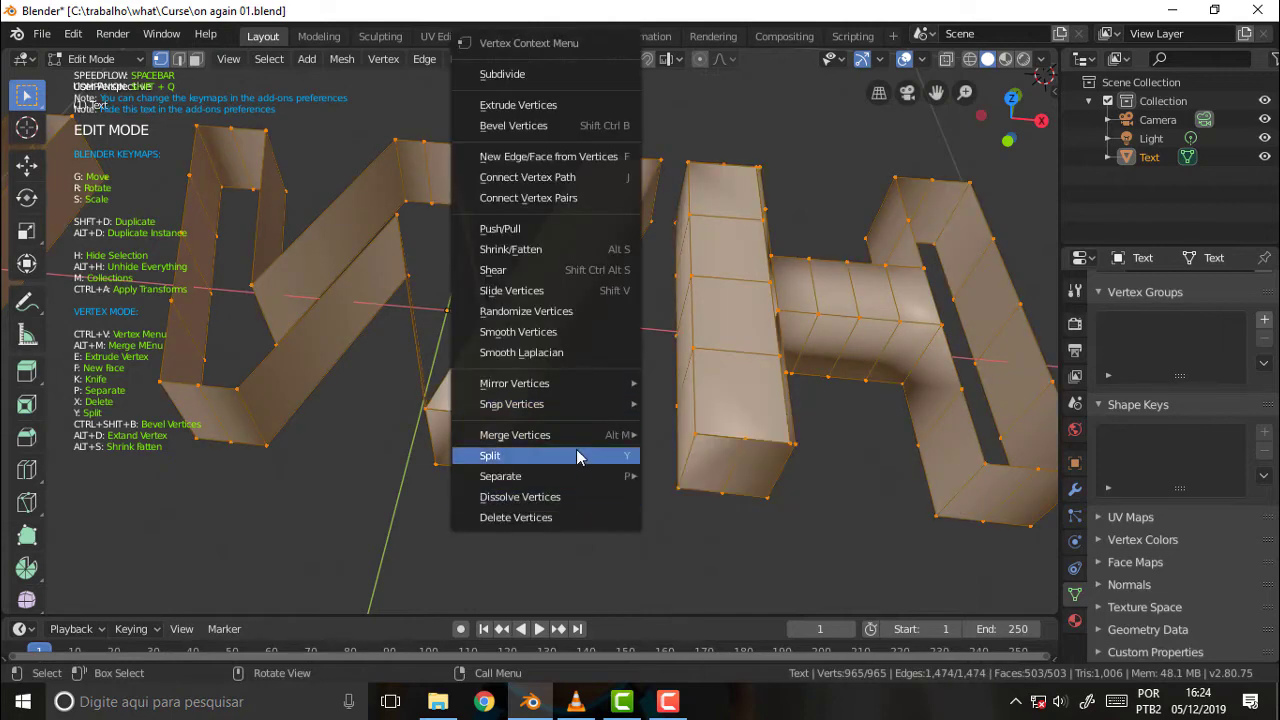
click(723, 506)
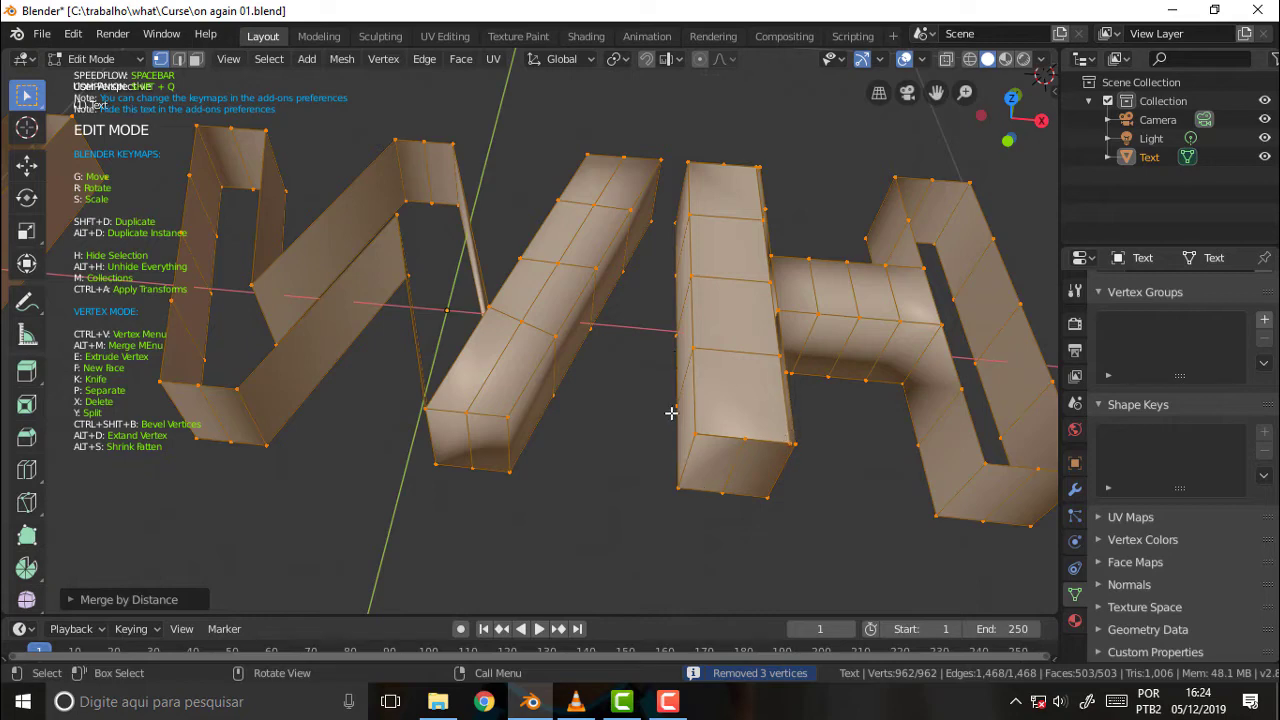
middle_drag(632, 352, 663, 351)
click(669, 356)
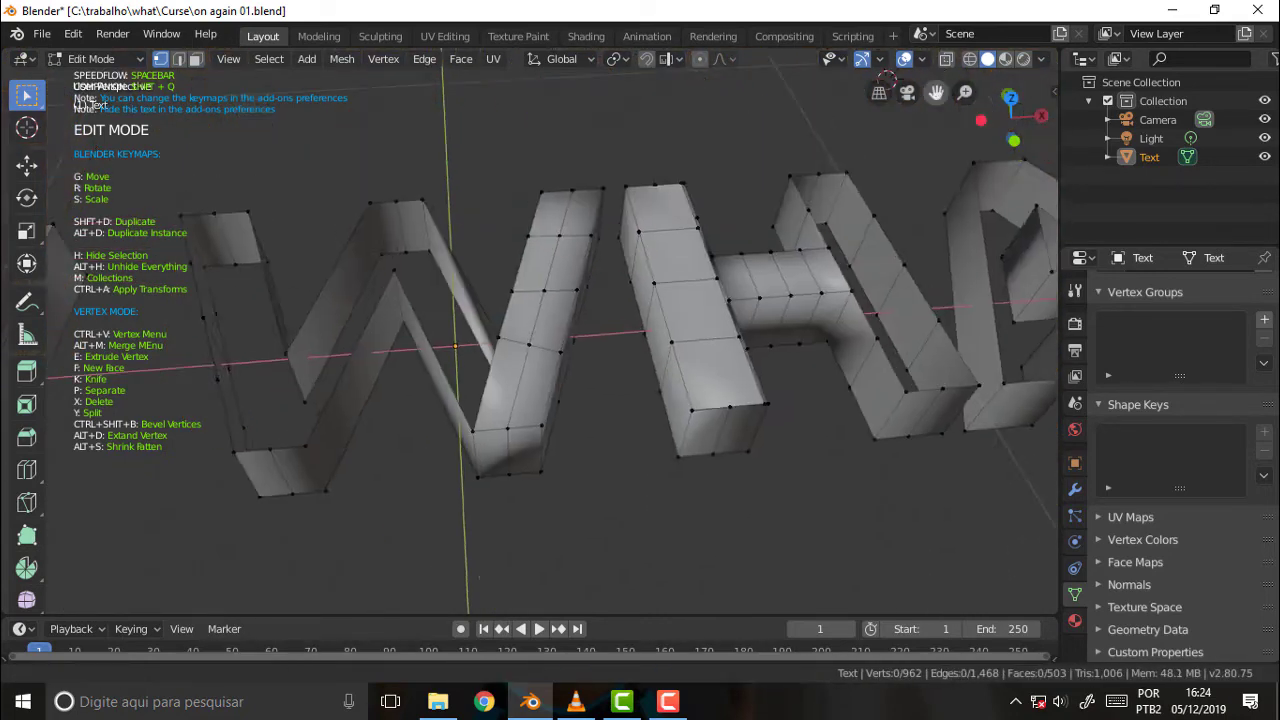
middle_drag(938, 76, 642, 244)
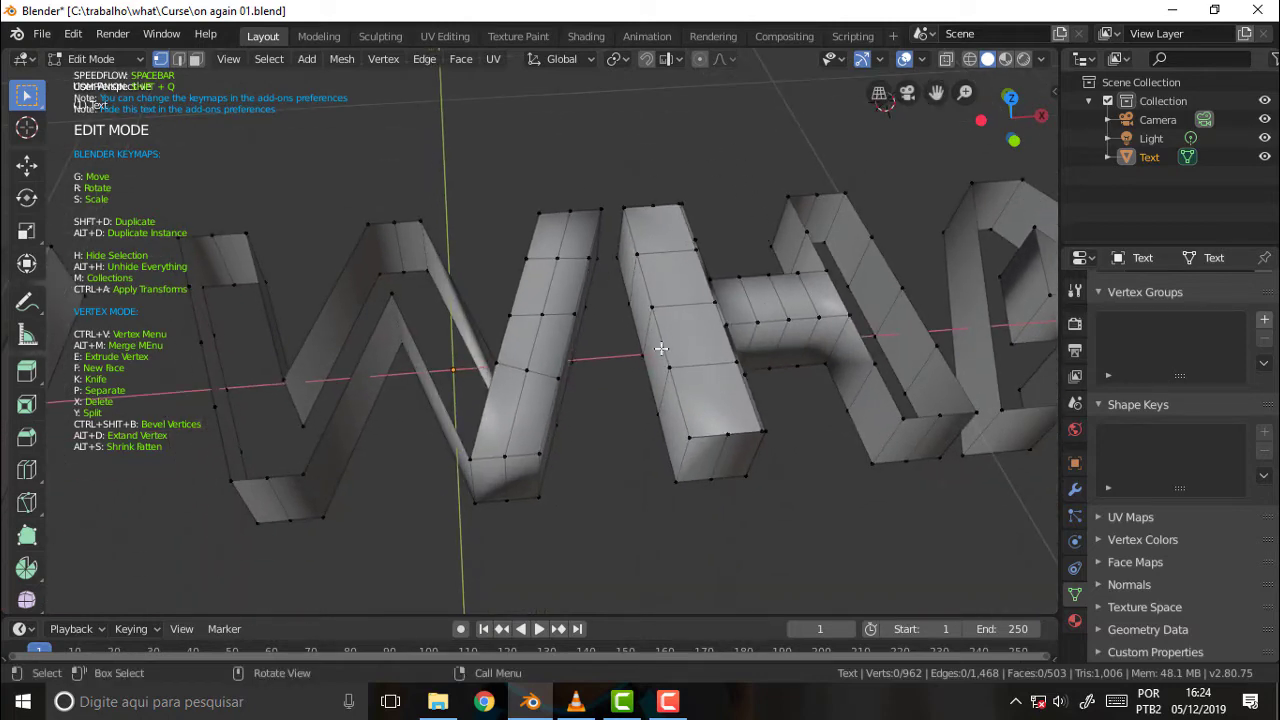
mouse_move(779, 180)
middle_down()
mouse_move(787, 370)
mouse_move(797, 363)
mouse_move(757, 159)
mouse_move(764, 128)
middle_up()
click(667, 703)
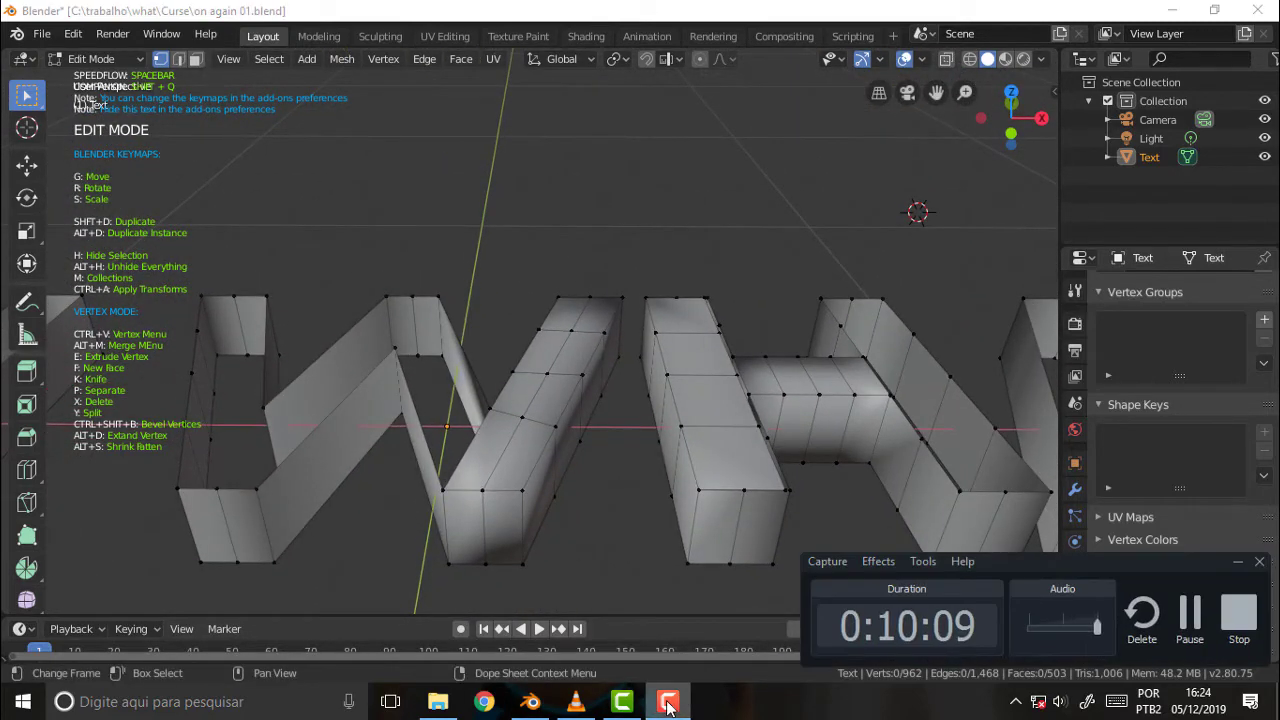
click(667, 703)
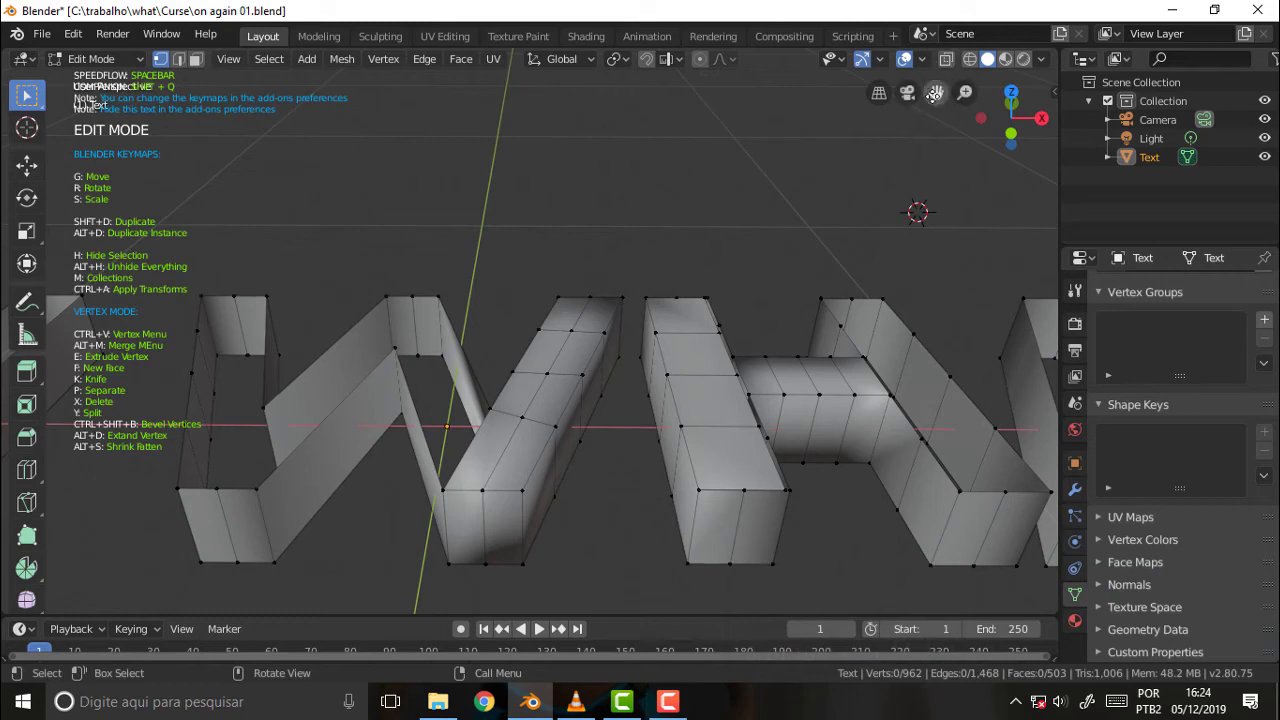
drag(936, 92, 892, 20)
mouse_move(882, 146)
middle_down()
mouse_move(829, 234)
mouse_move(820, 163)
middle_up()
drag(937, 92, 937, 92)
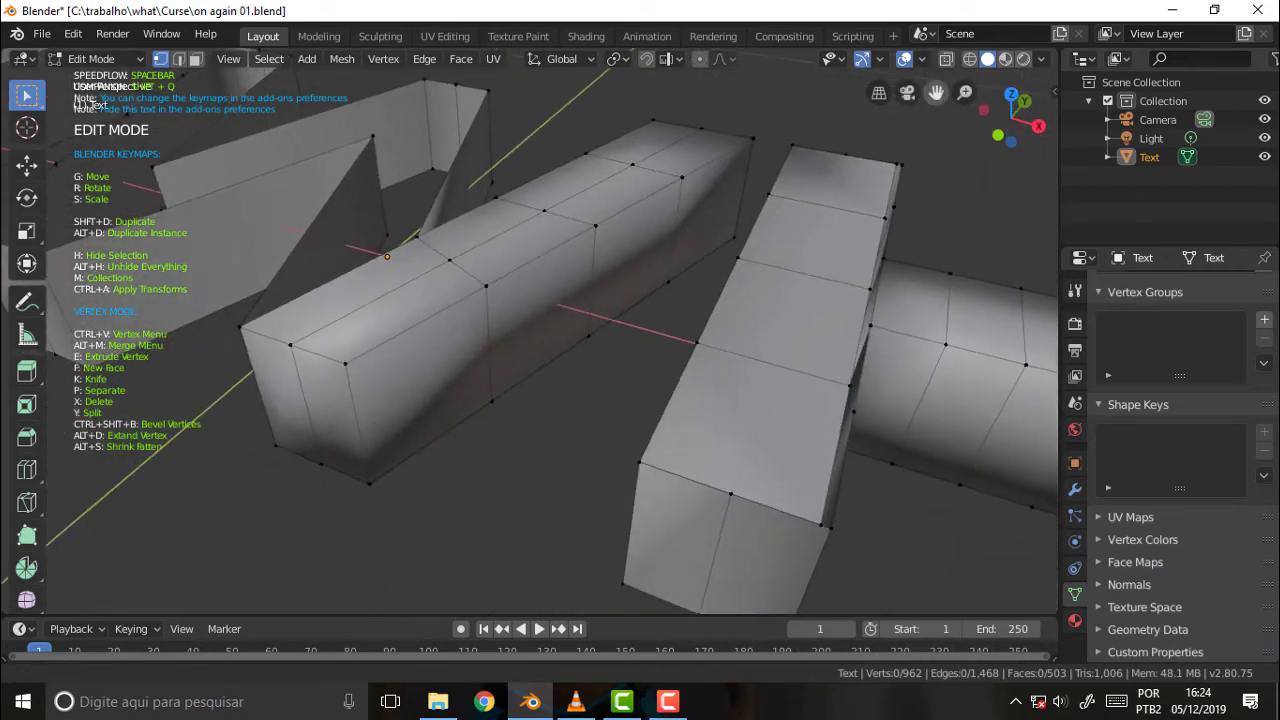
mouse_move(667, 311)
middle_down()
mouse_move(739, 361)
mouse_move(706, 291)
mouse_move(690, 320)
middle_up()
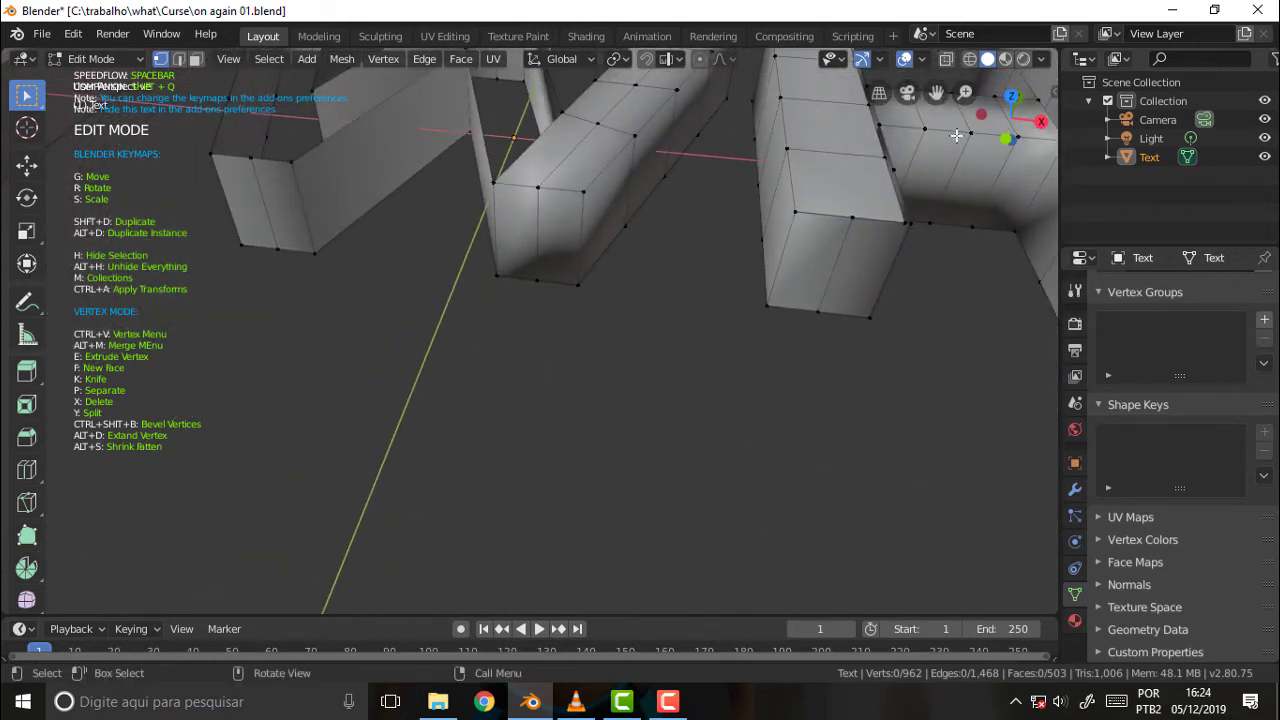
Step: Add a lengthwise edge loop along the W letter with the Loop Cut tool
drag(933, 91, 930, 340)
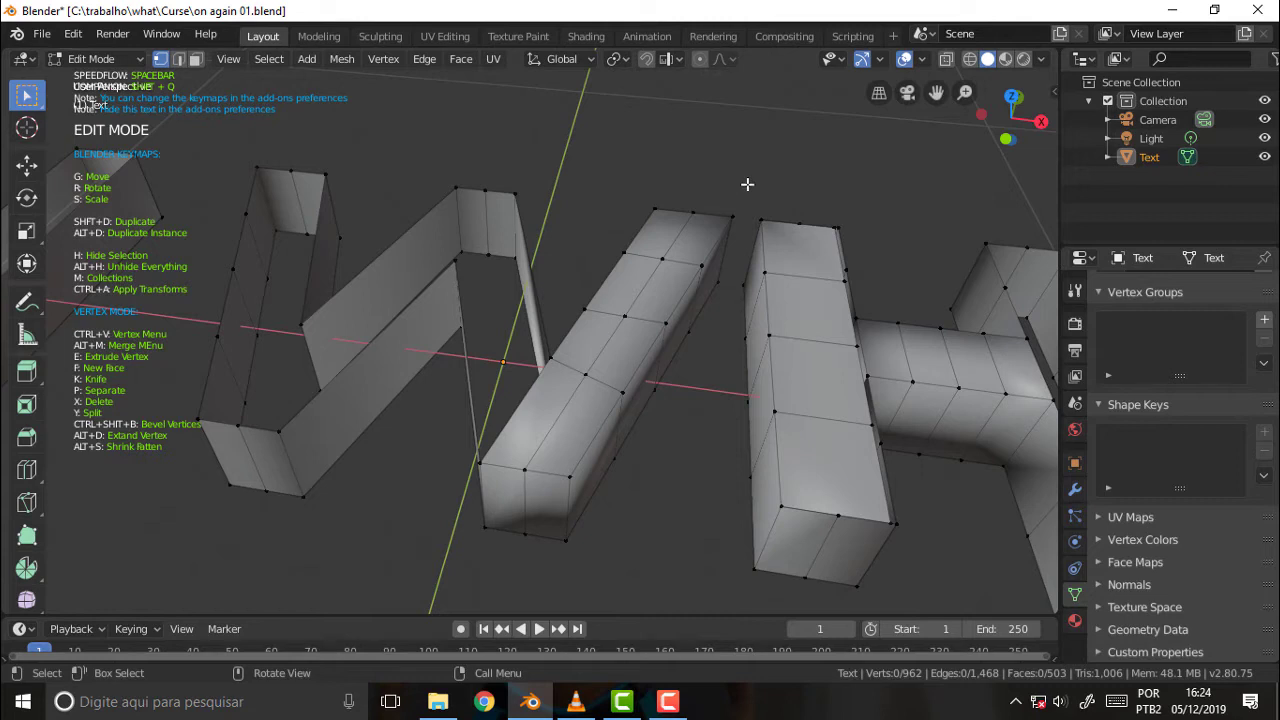
click(26, 470)
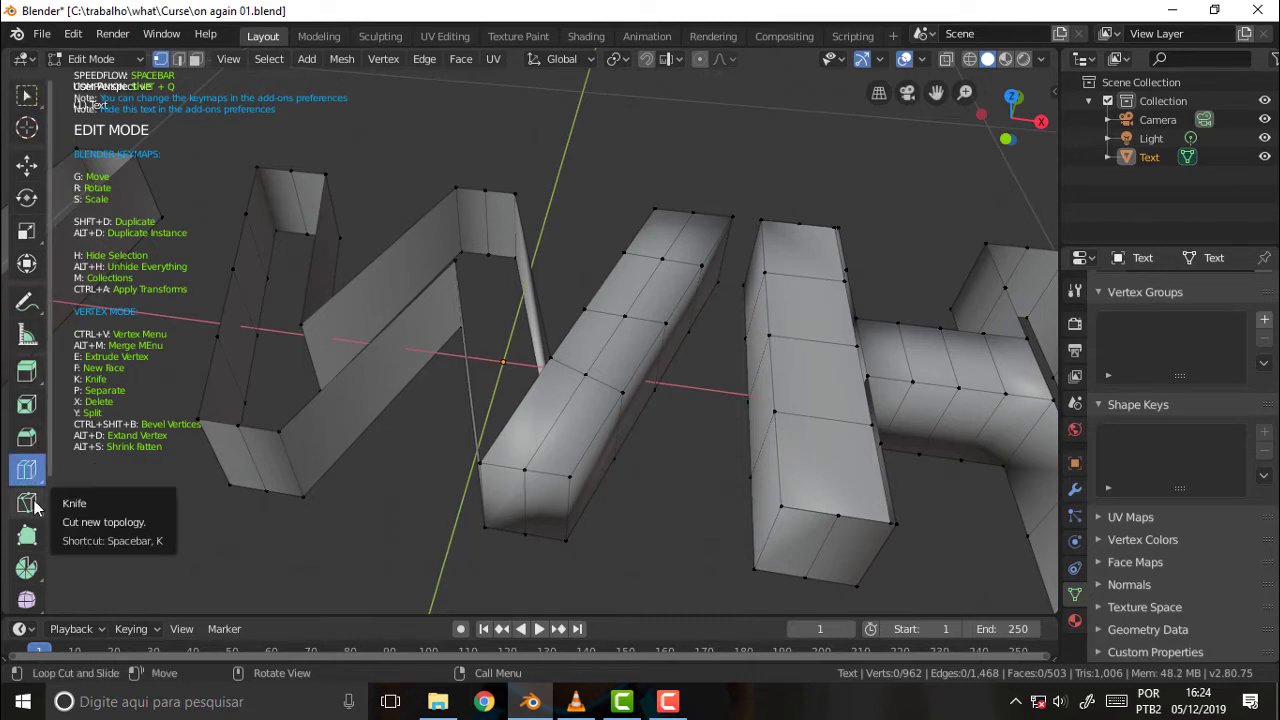
click(503, 493)
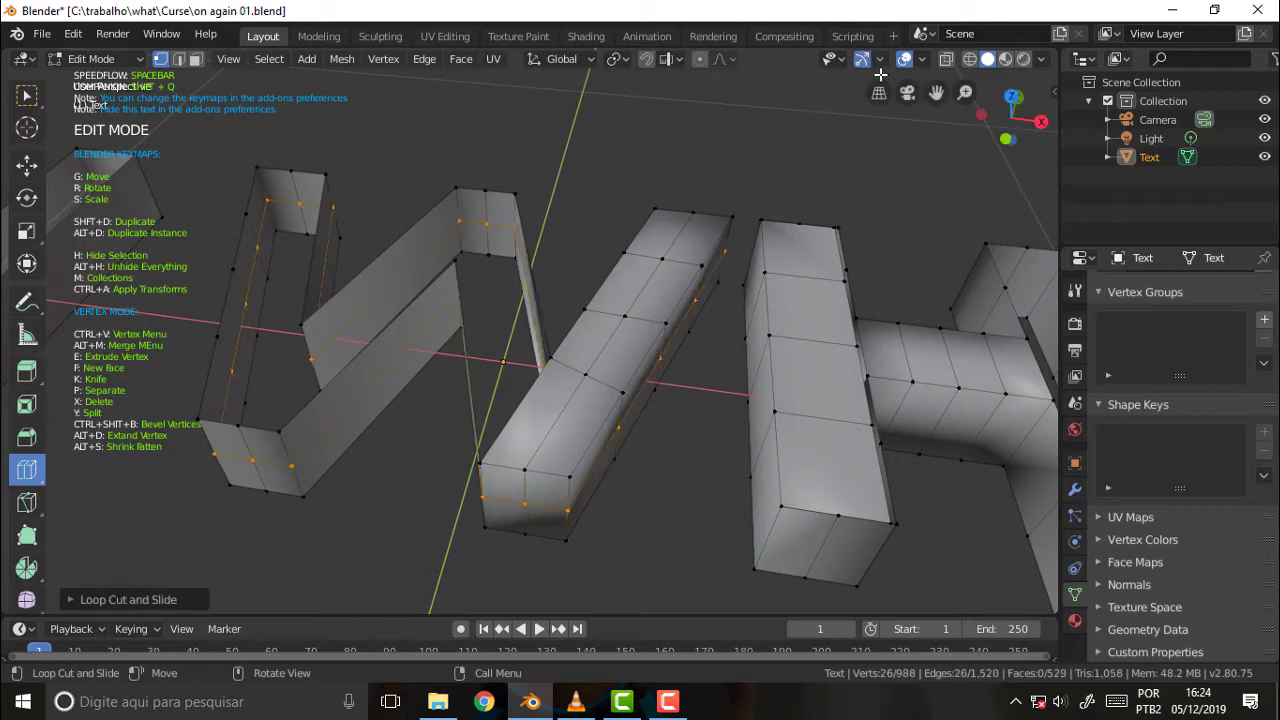
Step: Toggle to Object Mode and back to Edit Mode so the mesh shows 988 vertices
click(90, 58)
click(95, 78)
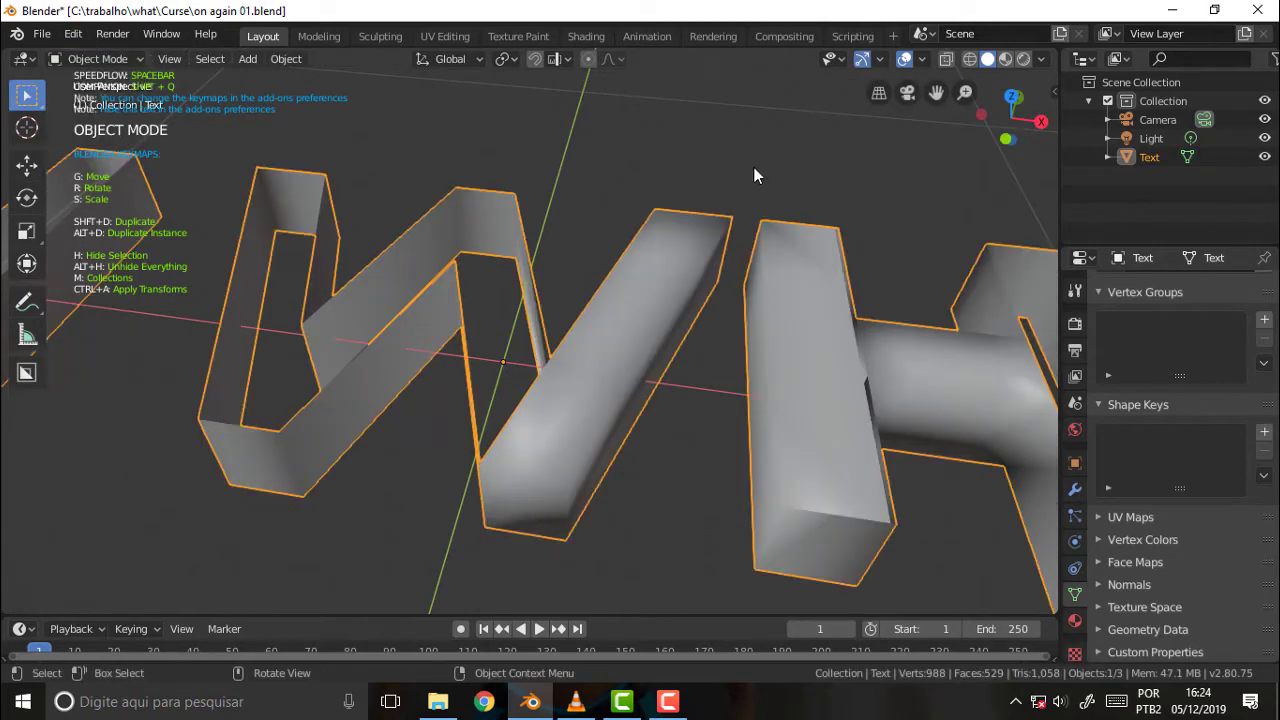
click(101, 57)
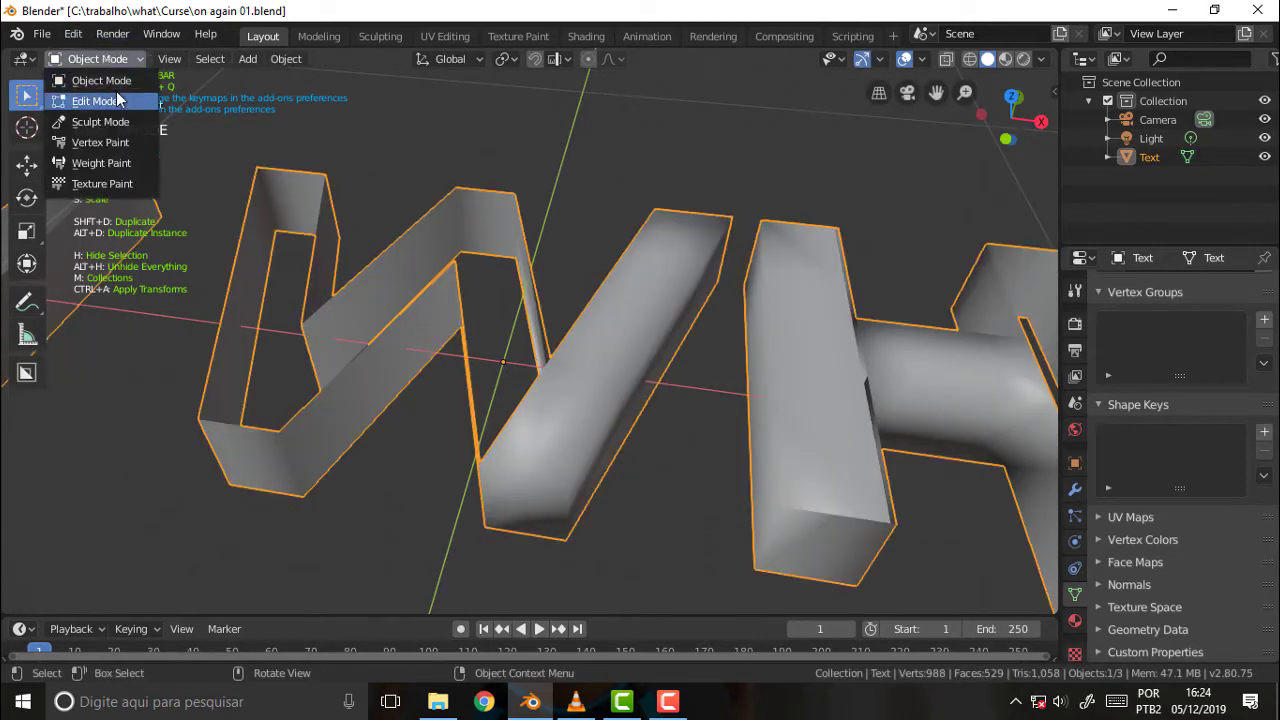
click(100, 100)
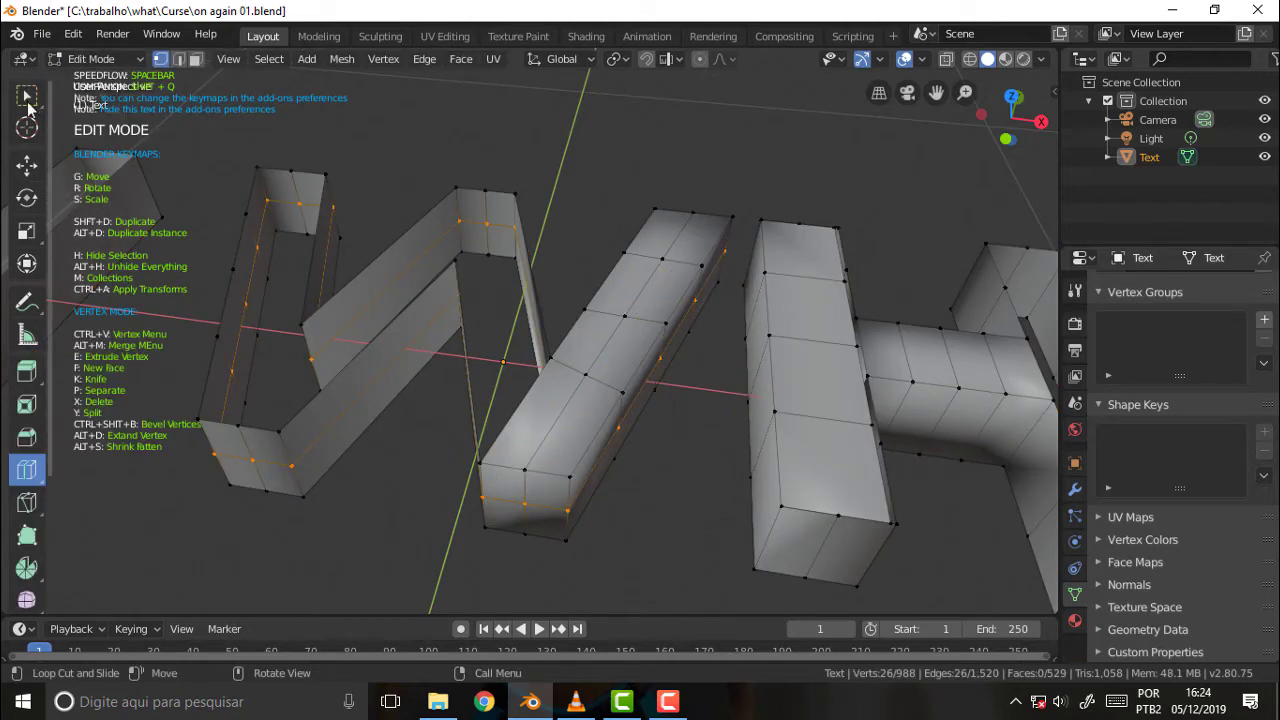
click(26, 94)
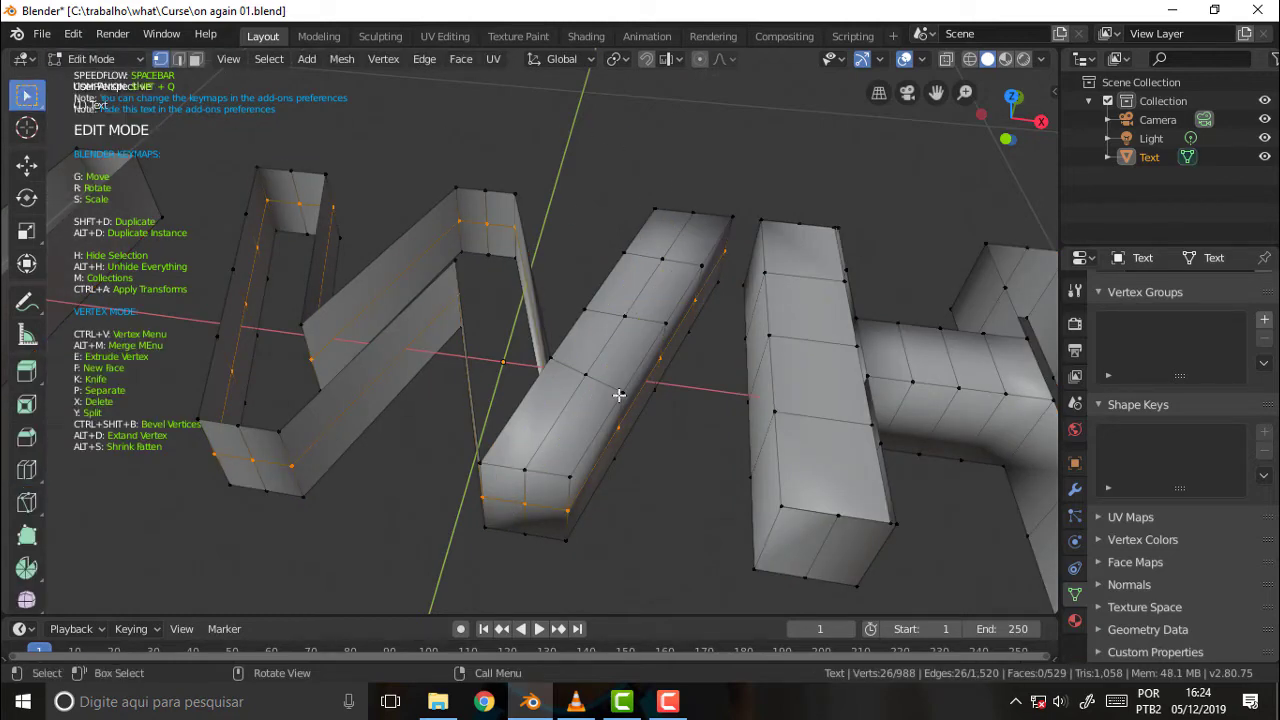
key(ctrl+l)
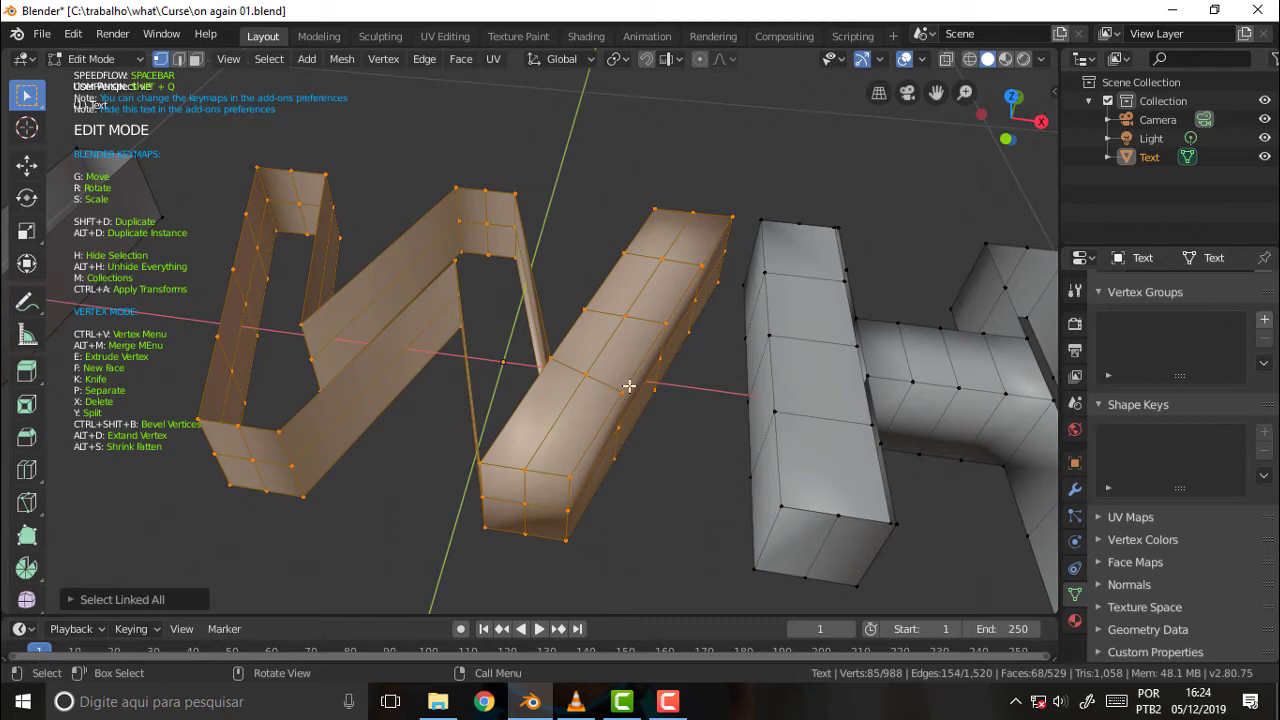
scroll(757, 180, down, 3)
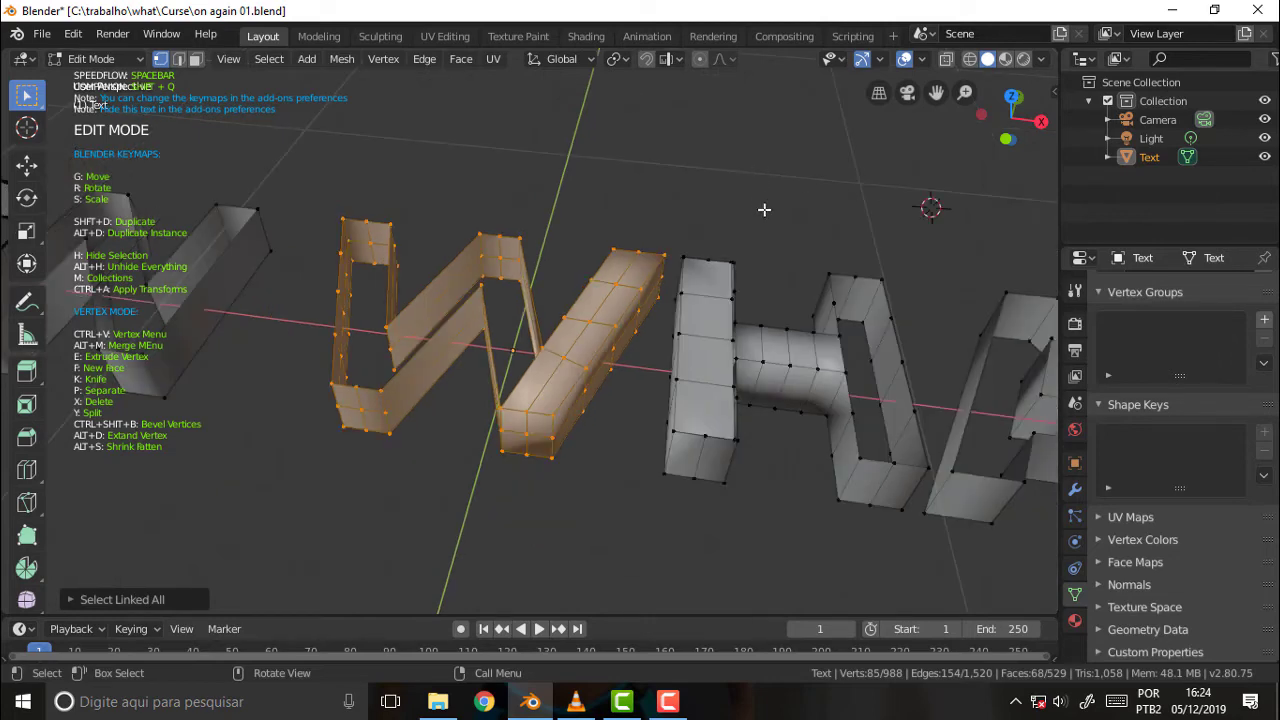
click(768, 207)
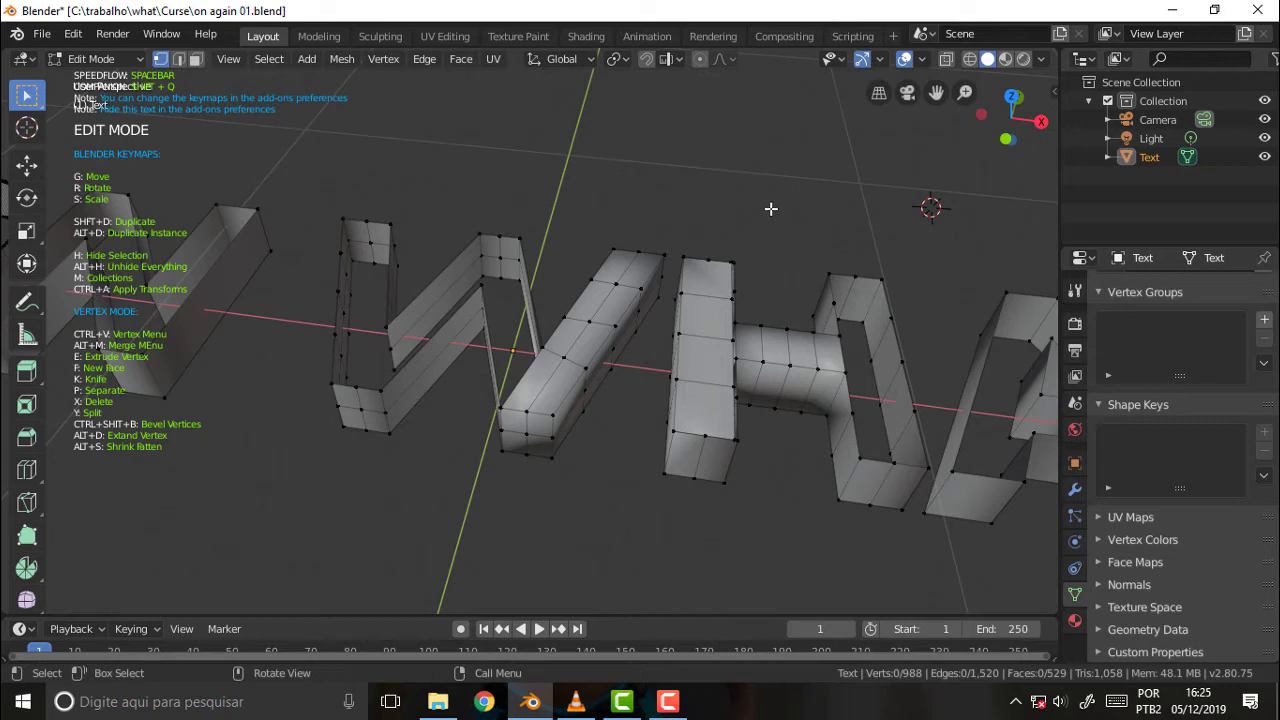
key(a)
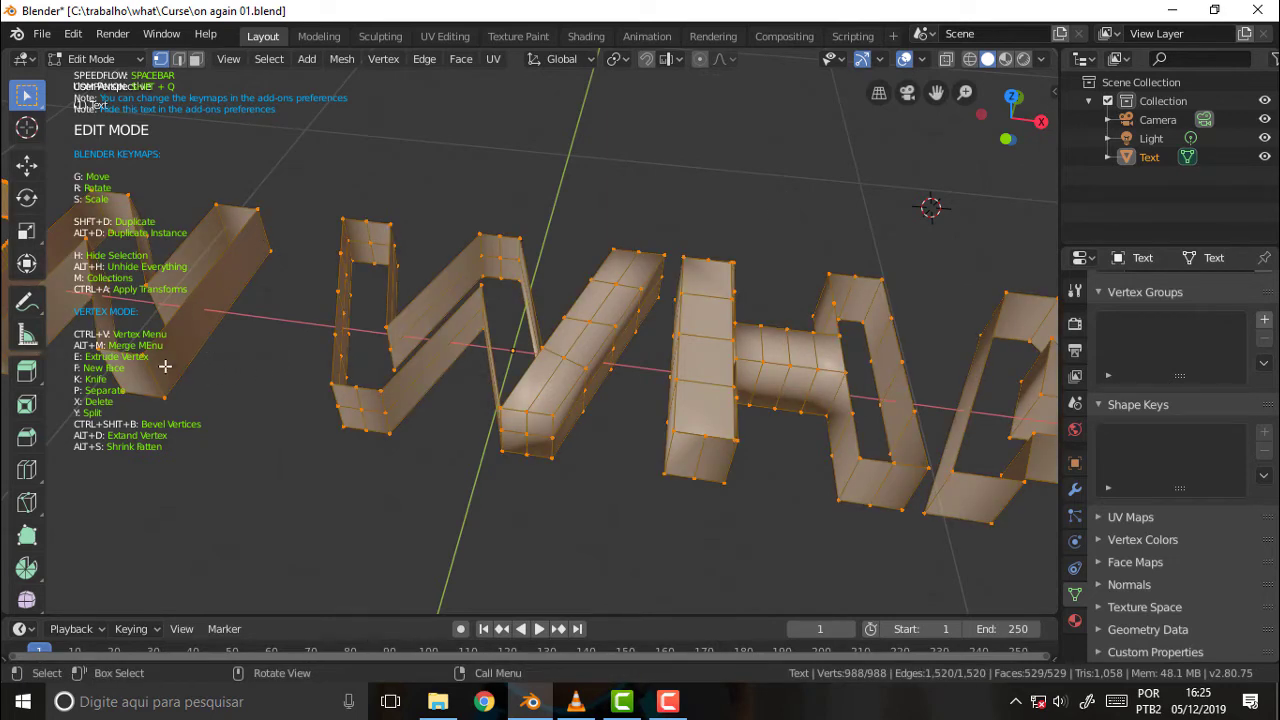
scroll(731, 188, up, 2)
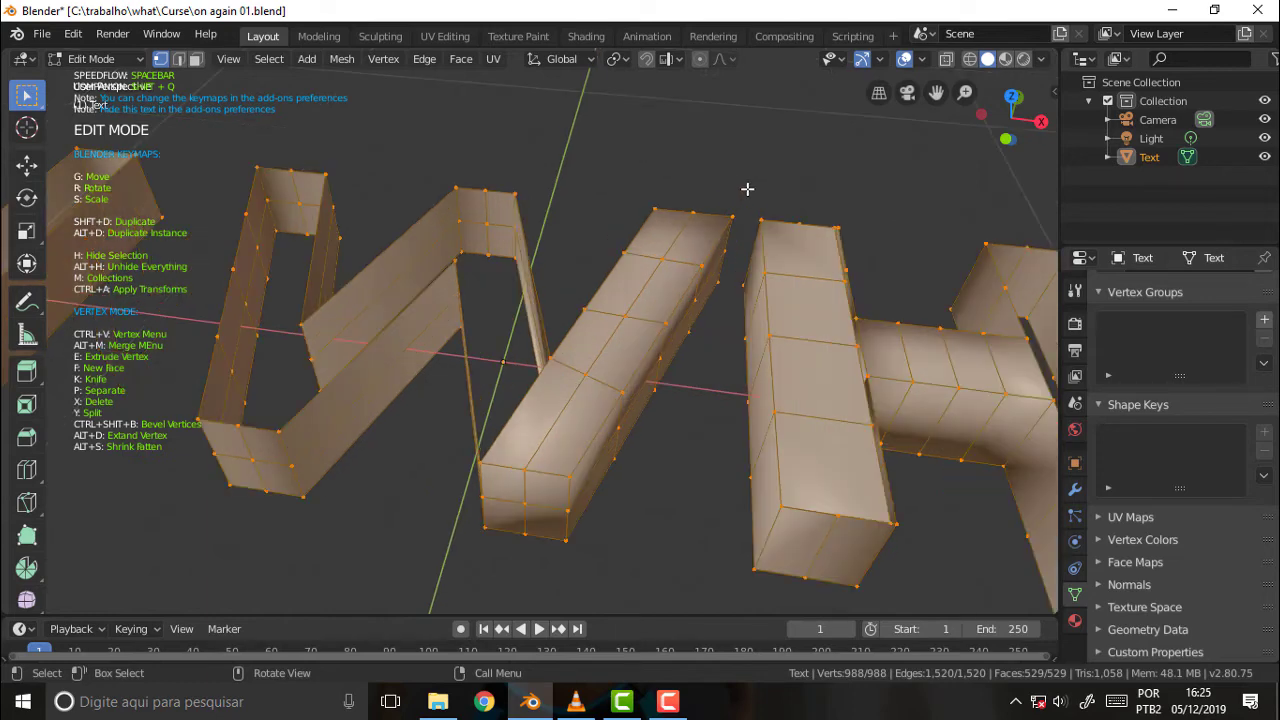
middle_drag(747, 189, 744, 150)
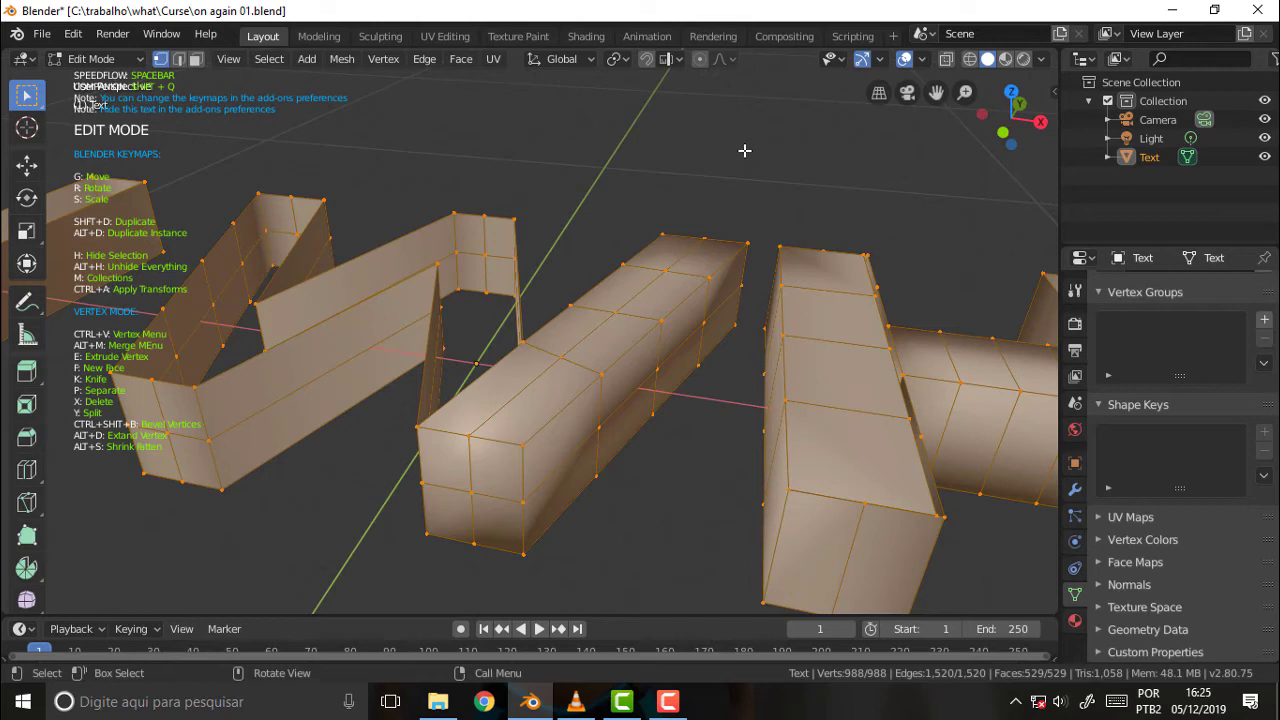
Step: Subdivide the selected text mesh twice, reaching 10,309 vertices and 8,464 faces
right_click(659, 283)
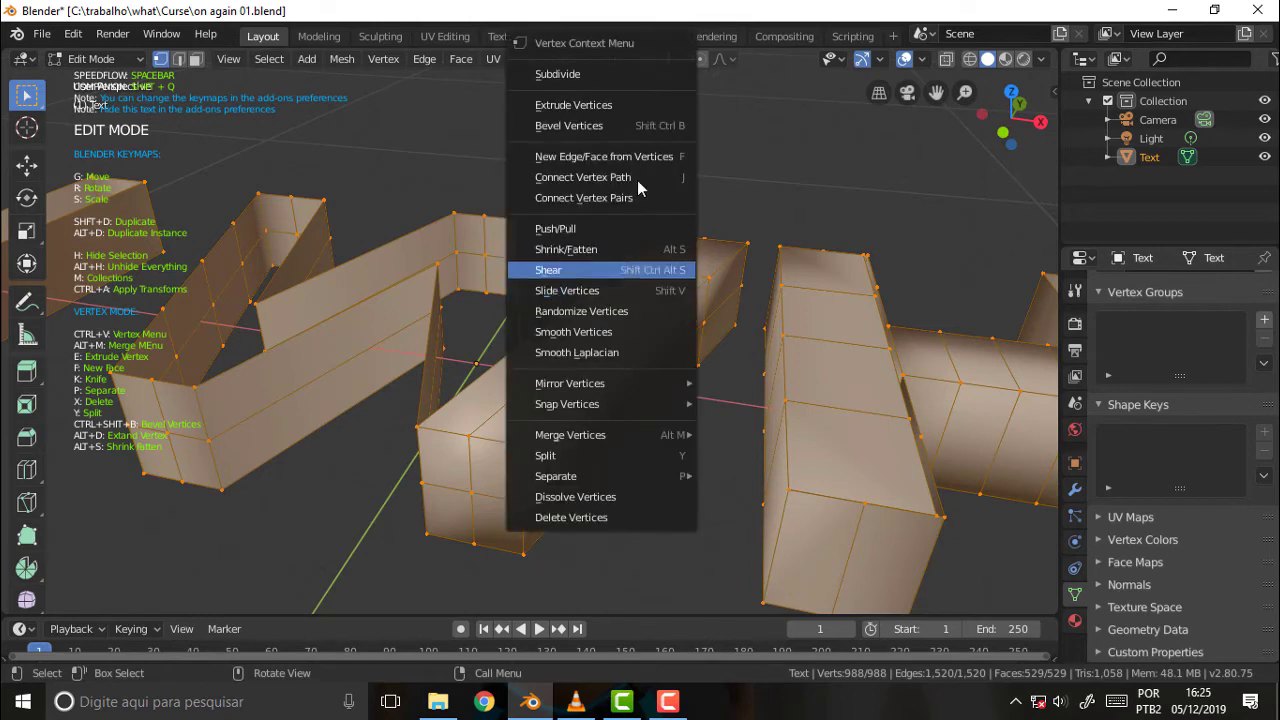
click(634, 74)
right_click(642, 311)
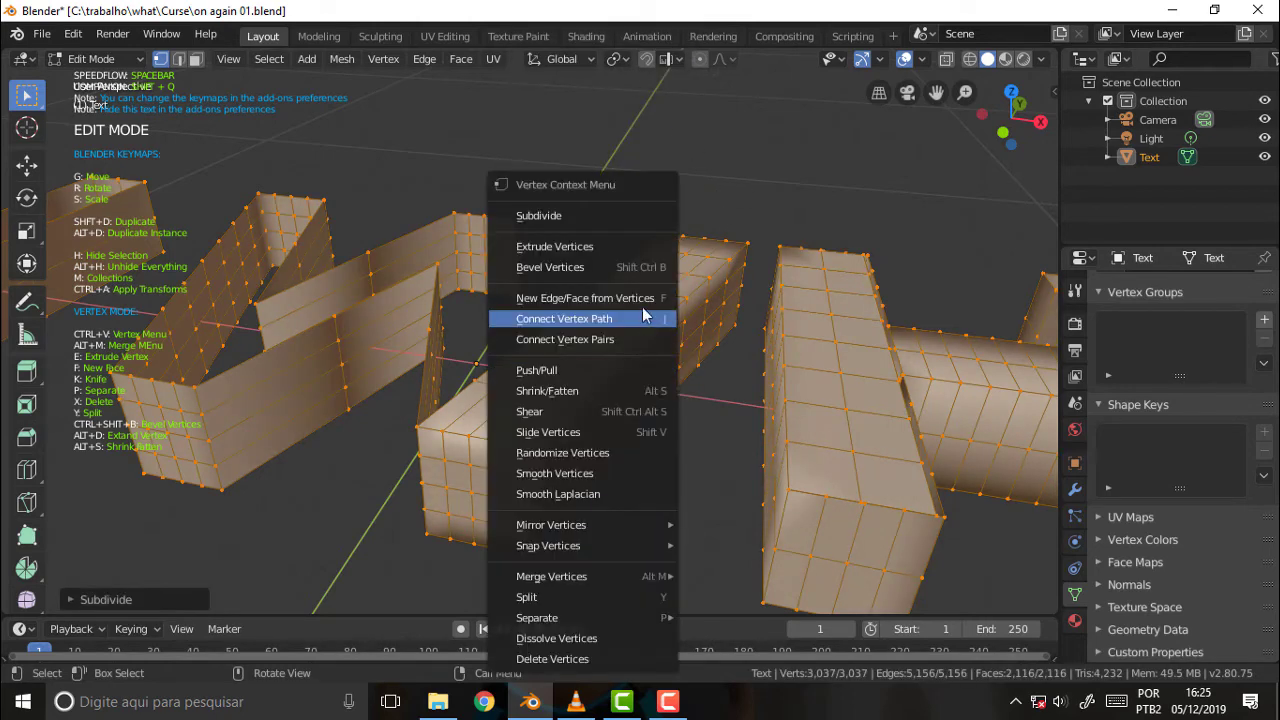
click(540, 211)
middle_drag(767, 127, 698, 310)
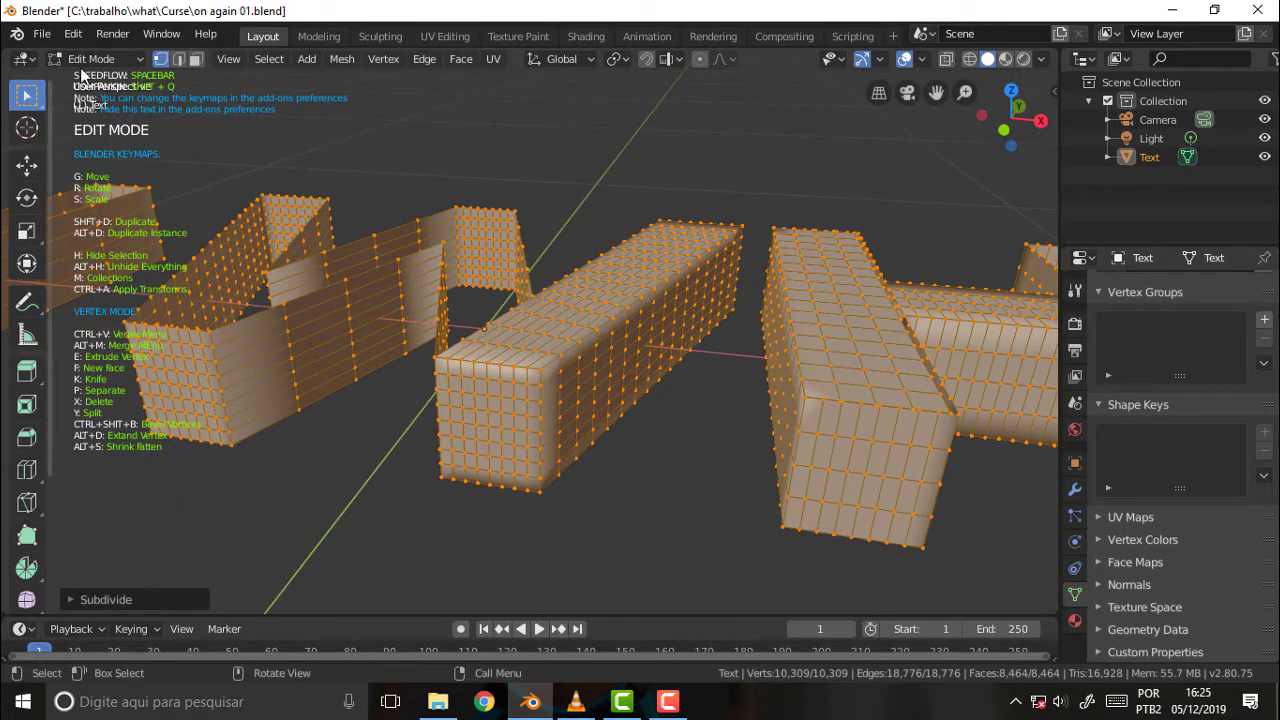
Step: Switch the dense text mesh back to Object Mode
click(106, 57)
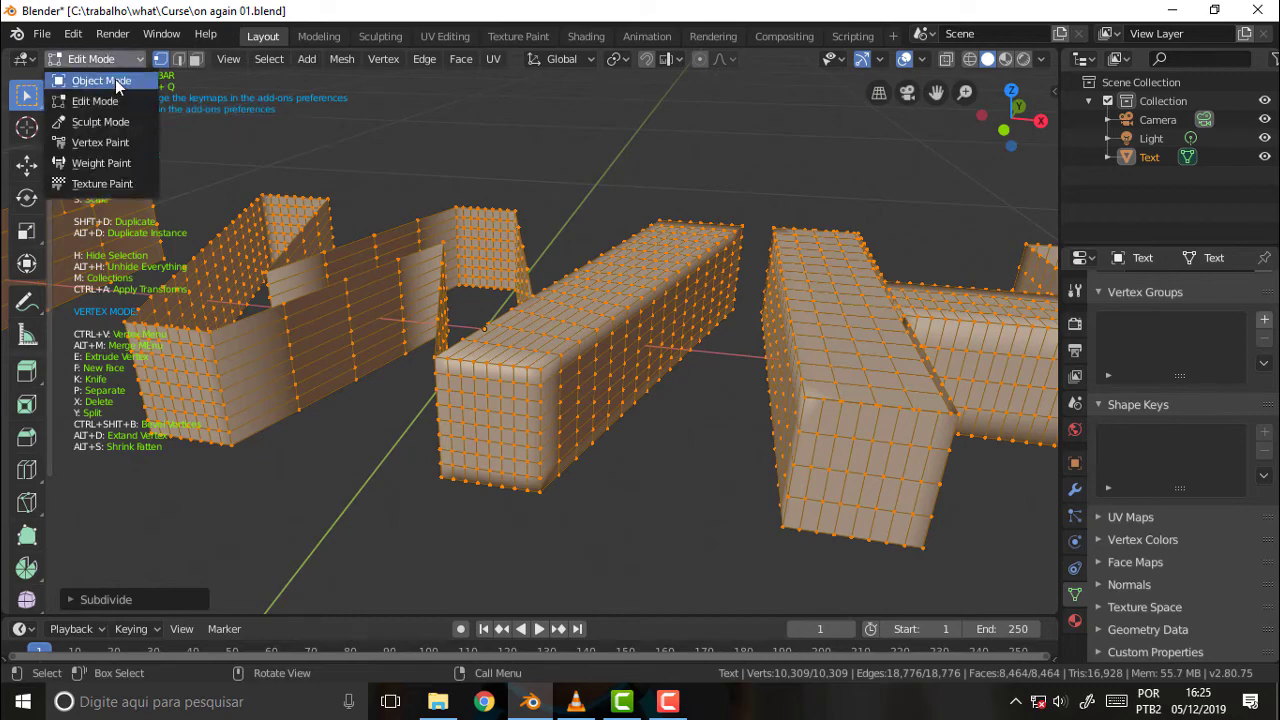
click(117, 85)
mouse_move(690, 124)
middle_down()
mouse_move(700, 253)
mouse_move(776, 87)
middle_up()
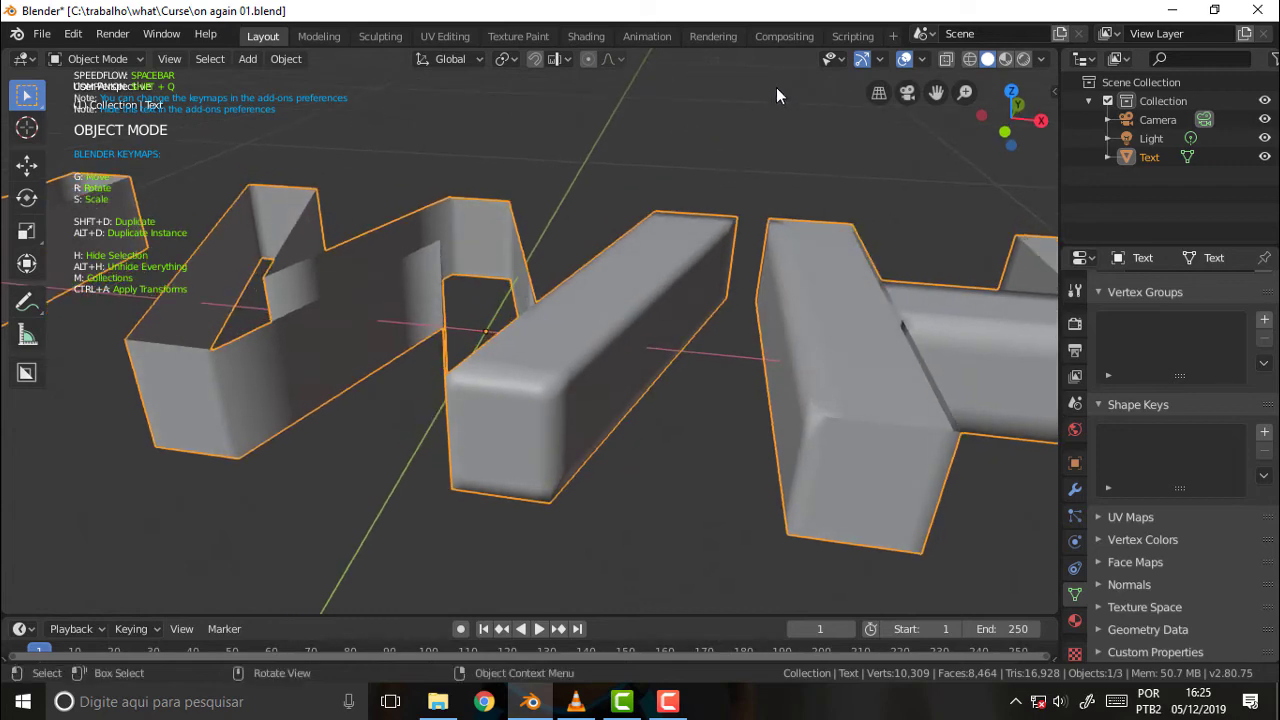
Step: Add a Subdivision Surface modifier to the text with Render and Viewport levels both 3
click(1076, 487)
click(1184, 284)
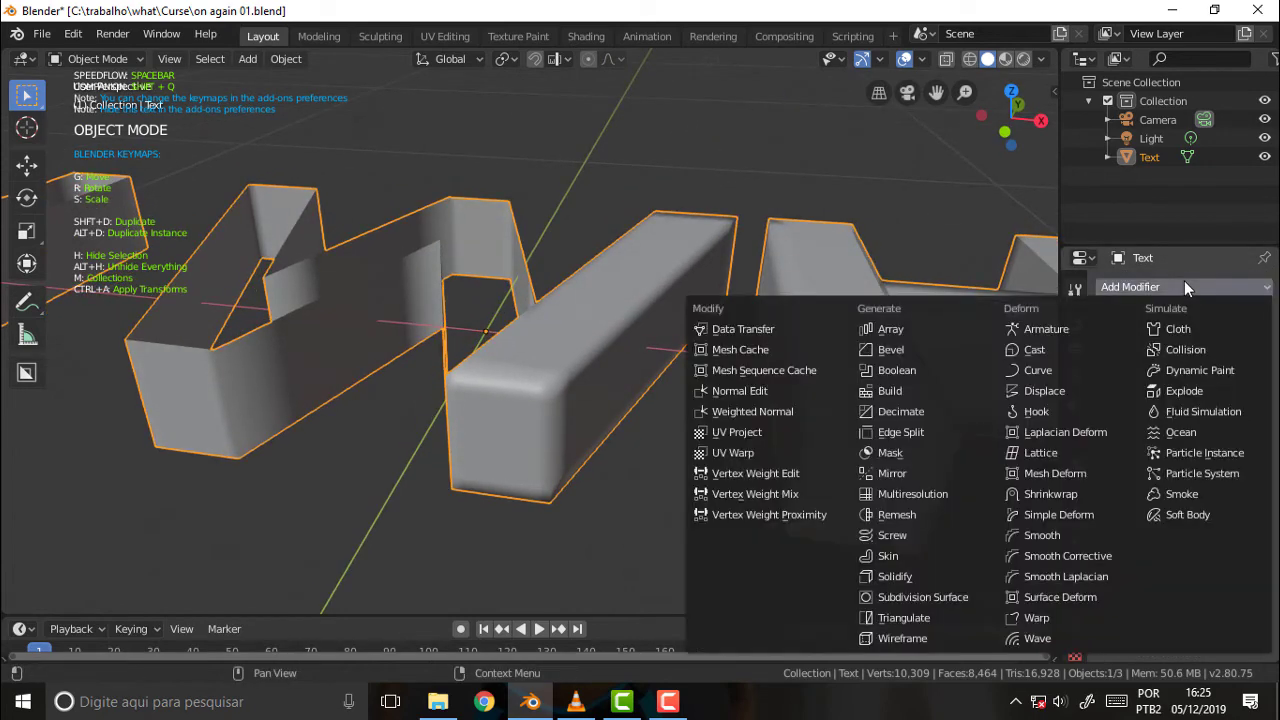
click(925, 597)
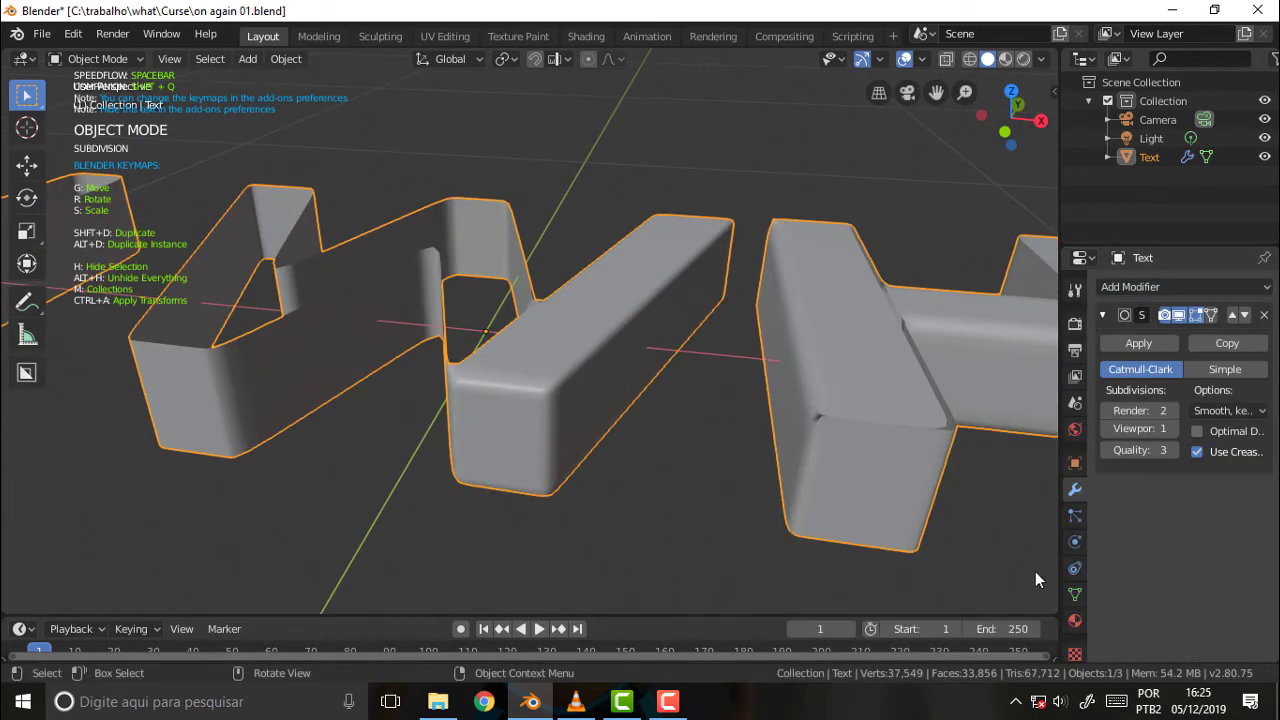
click(1138, 410)
text(3)
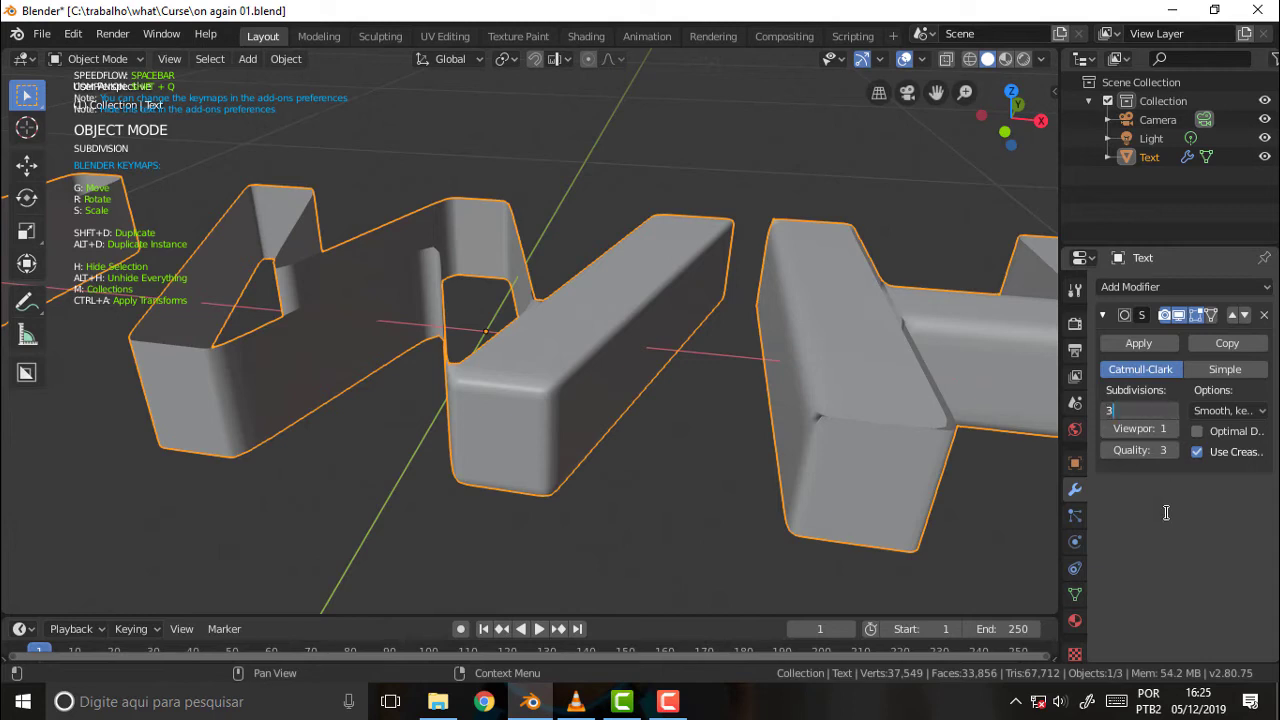
key(Return)
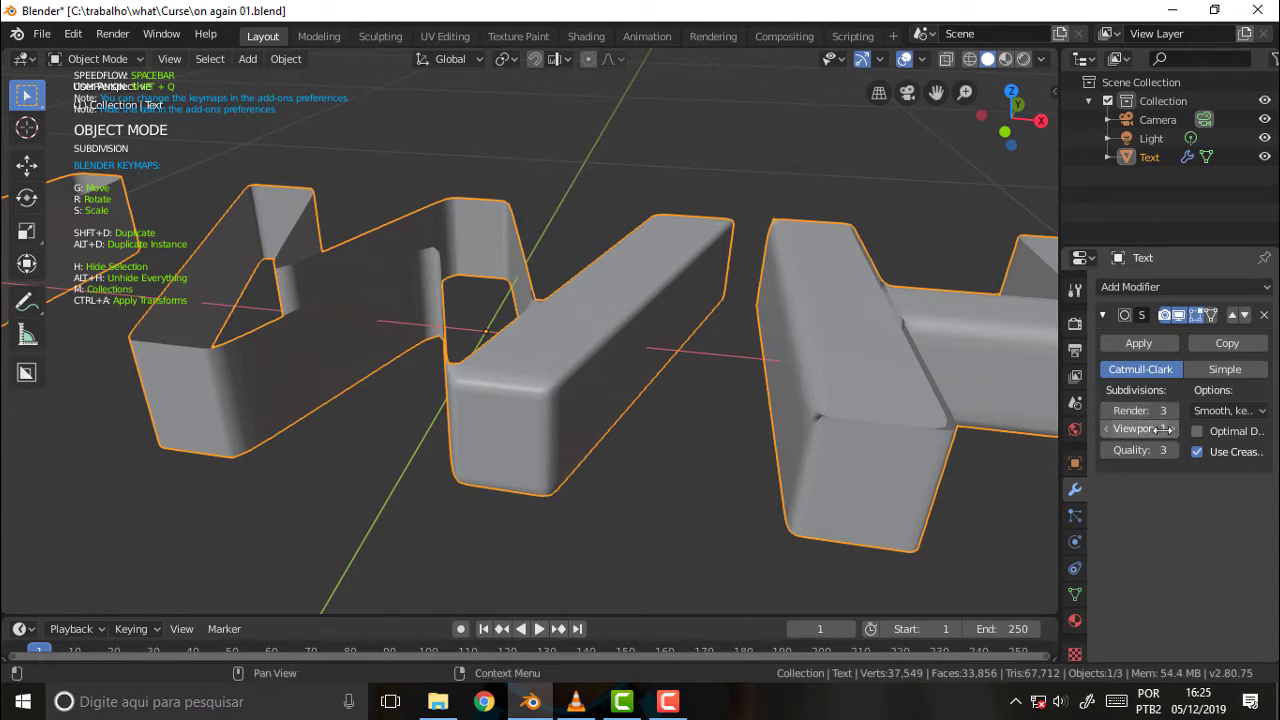
click(1162, 430)
key(Return)
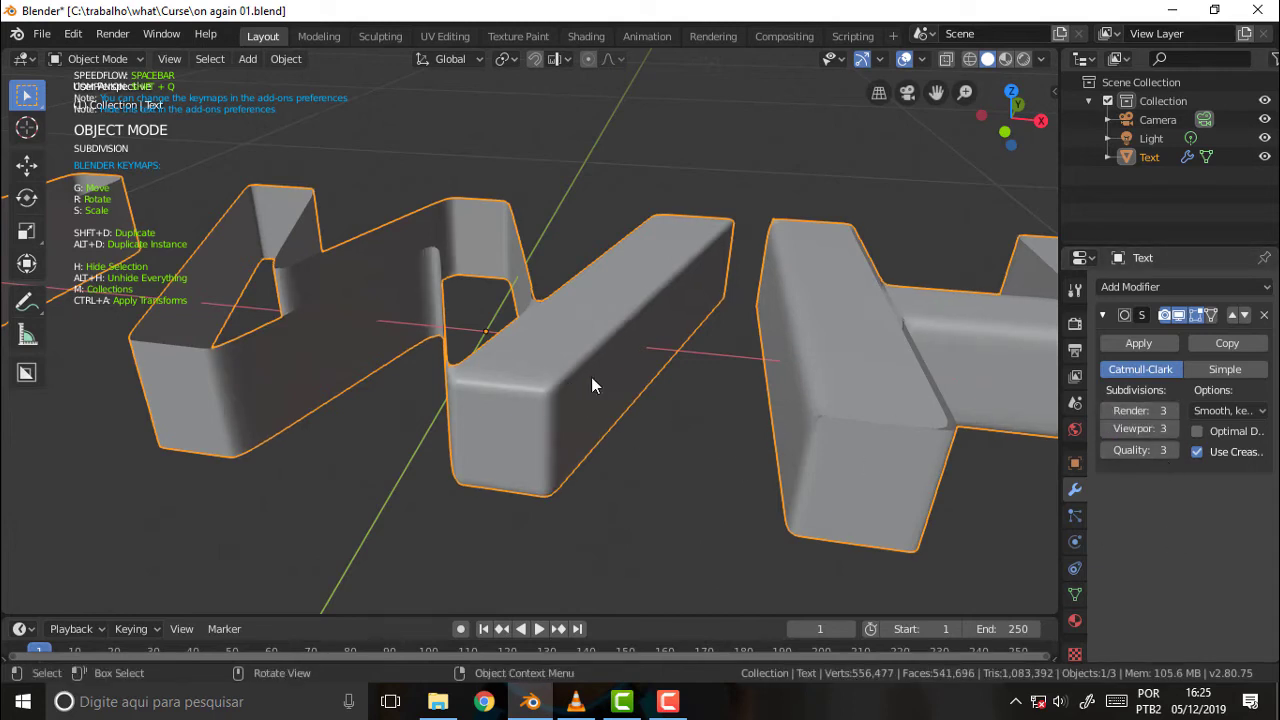
mouse_move(669, 289)
middle_down()
mouse_move(678, 433)
mouse_move(694, 475)
mouse_move(728, 450)
mouse_move(660, 357)
mouse_move(586, 311)
mouse_move(600, 364)
middle_up()
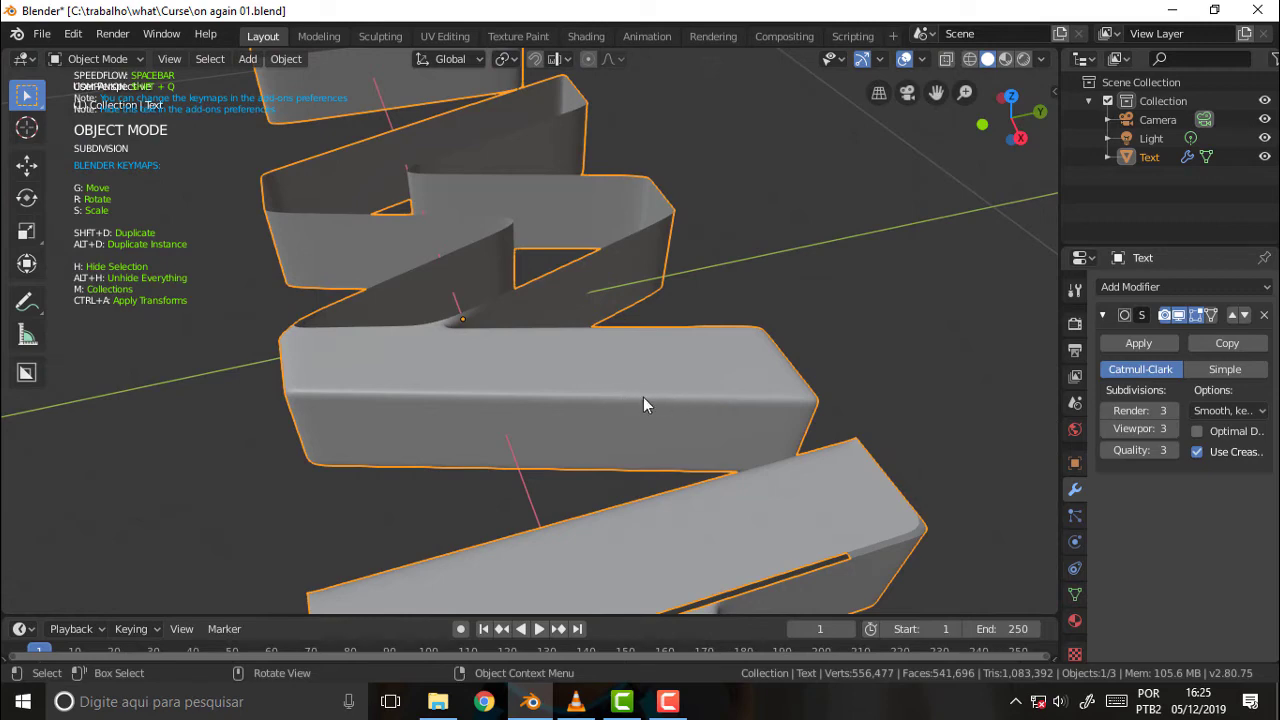
mouse_move(692, 308)
middle_down()
mouse_move(552, 220)
mouse_move(651, 289)
mouse_move(916, 274)
mouse_move(873, 221)
mouse_move(864, 142)
mouse_move(878, 301)
middle_up()
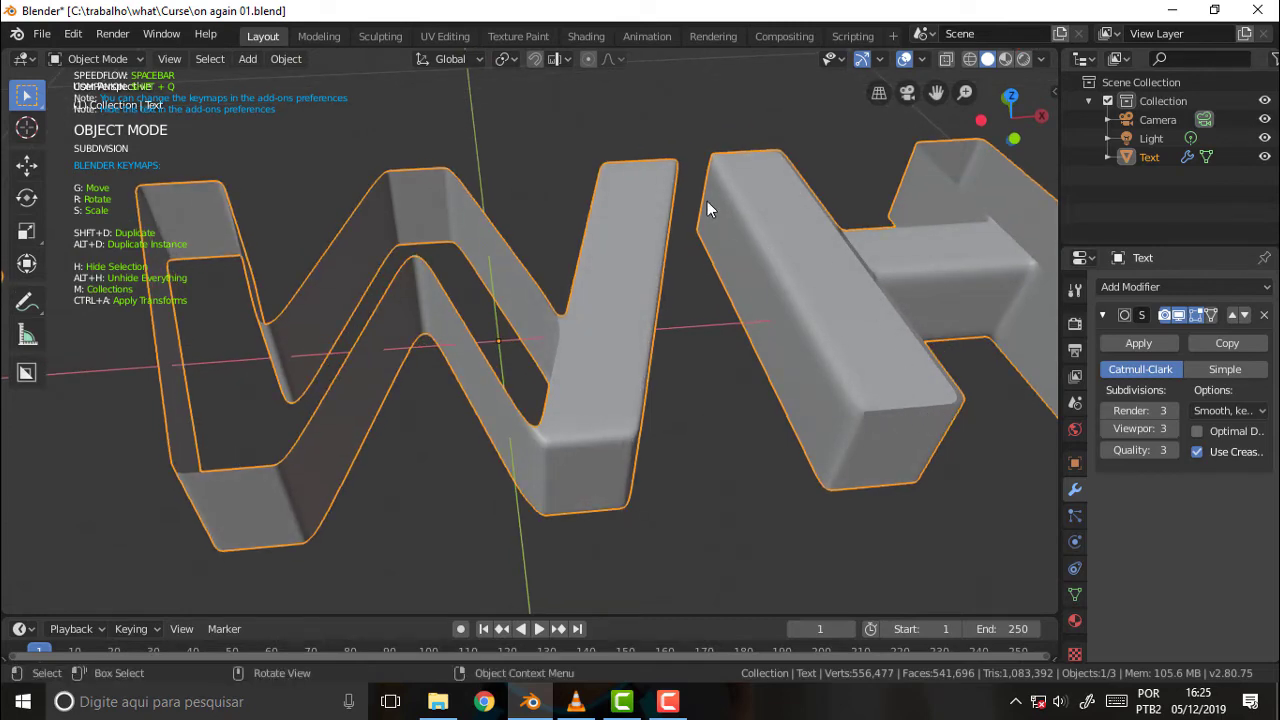
mouse_move(707, 201)
middle_down()
mouse_move(690, 319)
mouse_move(616, 185)
mouse_move(663, 149)
mouse_move(697, 340)
mouse_move(668, 195)
mouse_move(672, 297)
mouse_move(682, 269)
middle_up()
scroll(685, 270, up, 5)
scroll(690, 265, down, 5)
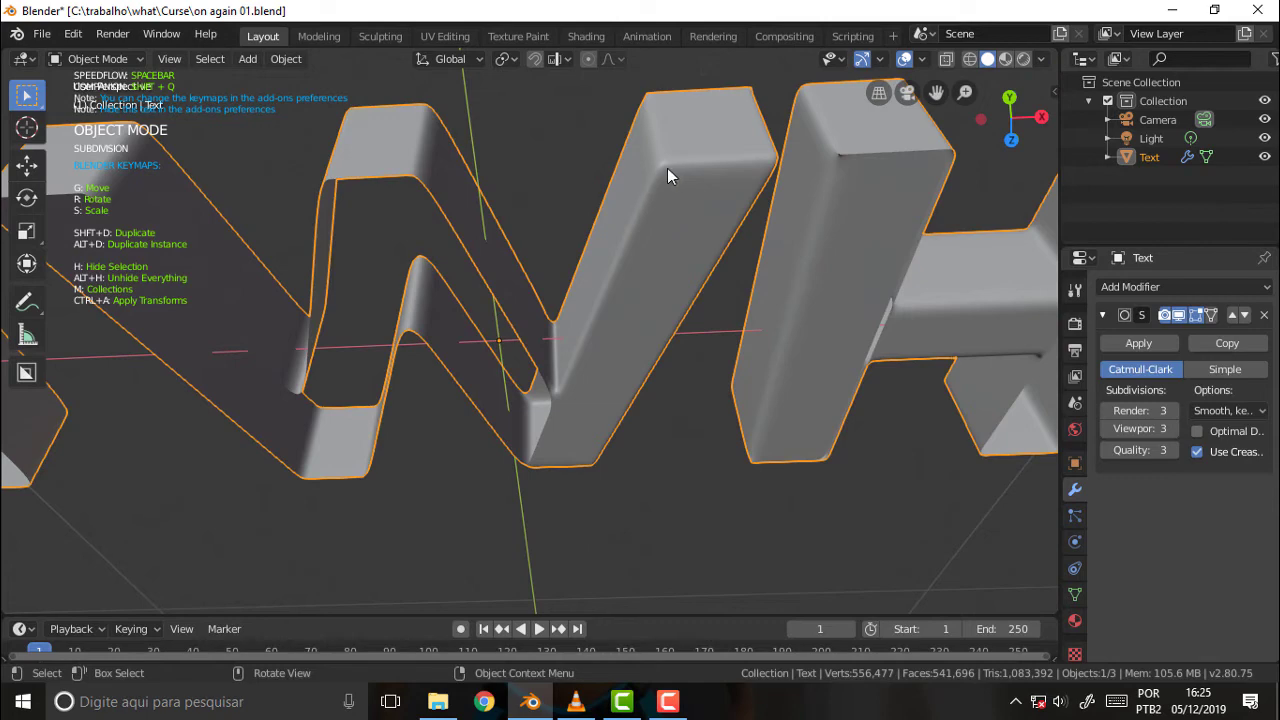
scroll(679, 193, up, 3)
scroll(757, 251, down, 3)
mouse_move(699, 205)
middle_down()
mouse_move(778, 178)
mouse_move(723, 88)
mouse_move(682, 219)
mouse_move(677, 142)
mouse_move(752, 143)
mouse_move(697, 217)
mouse_move(700, 271)
mouse_move(725, 319)
middle_up()
scroll(725, 319, down, 2)
scroll(725, 319, down, 2)
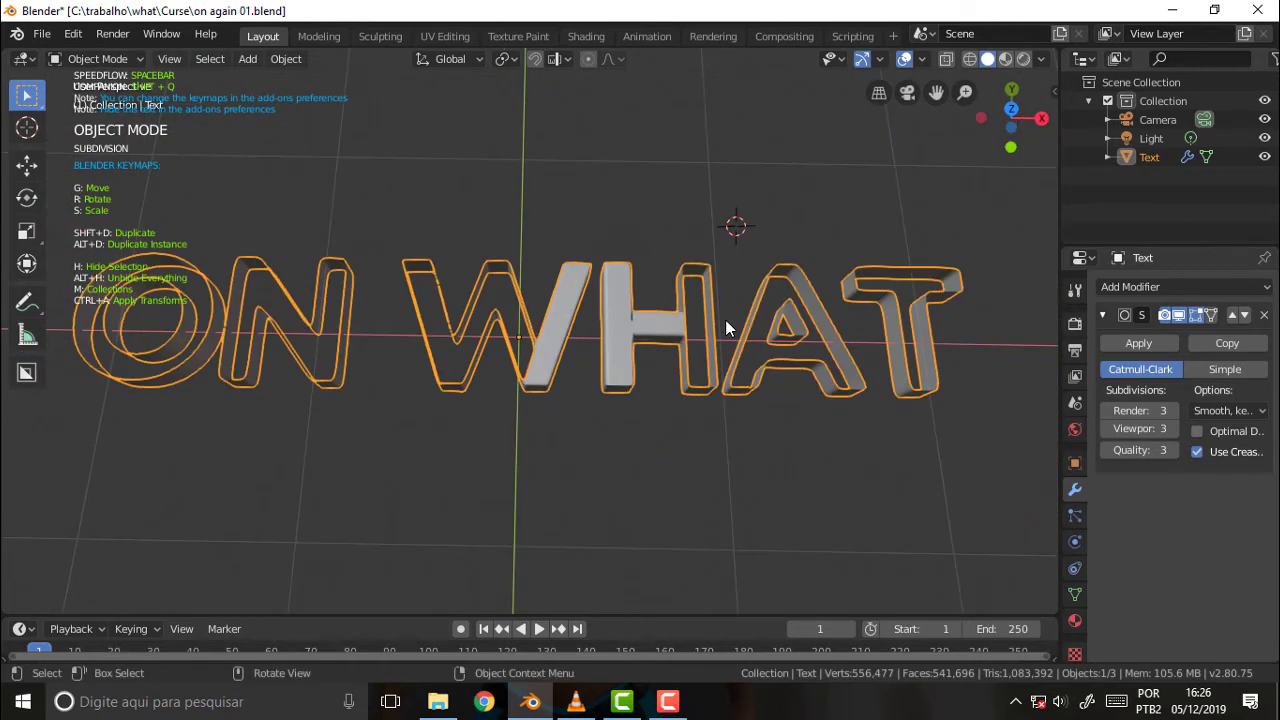
scroll(725, 319, up, 3)
scroll(731, 277, up, 2)
scroll(731, 278, down, 3)
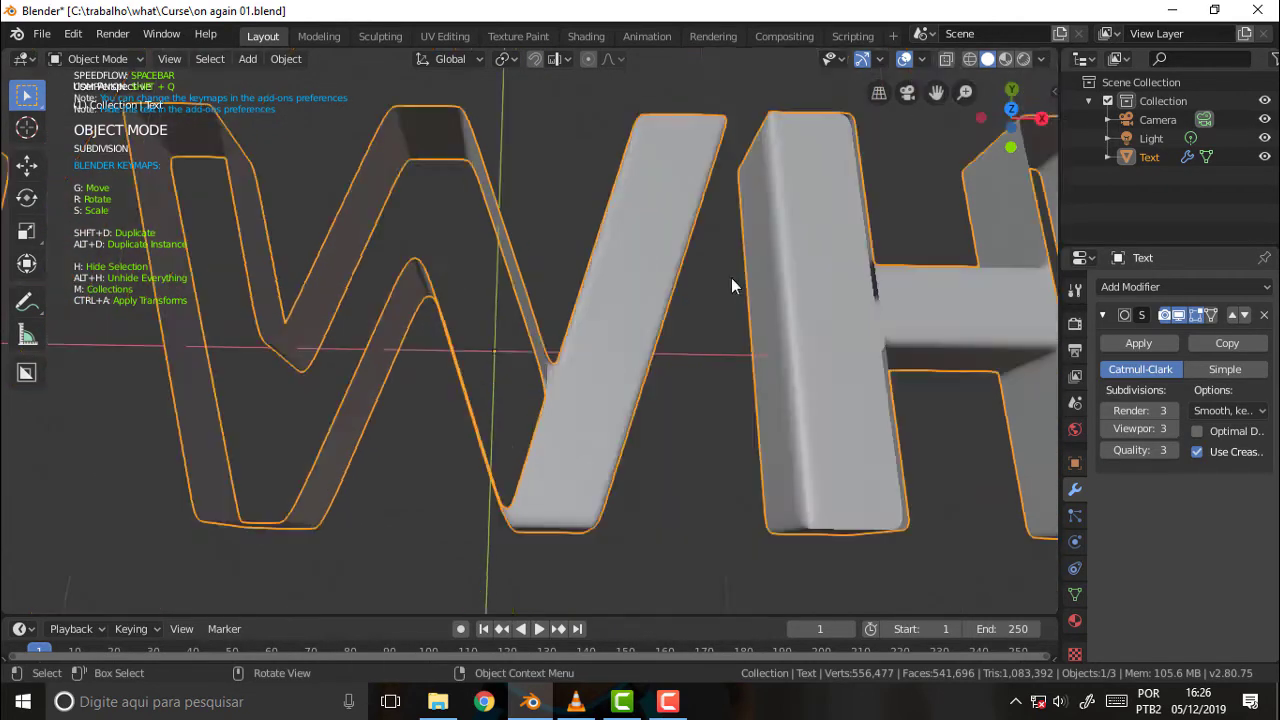
scroll(734, 277, down, 3)
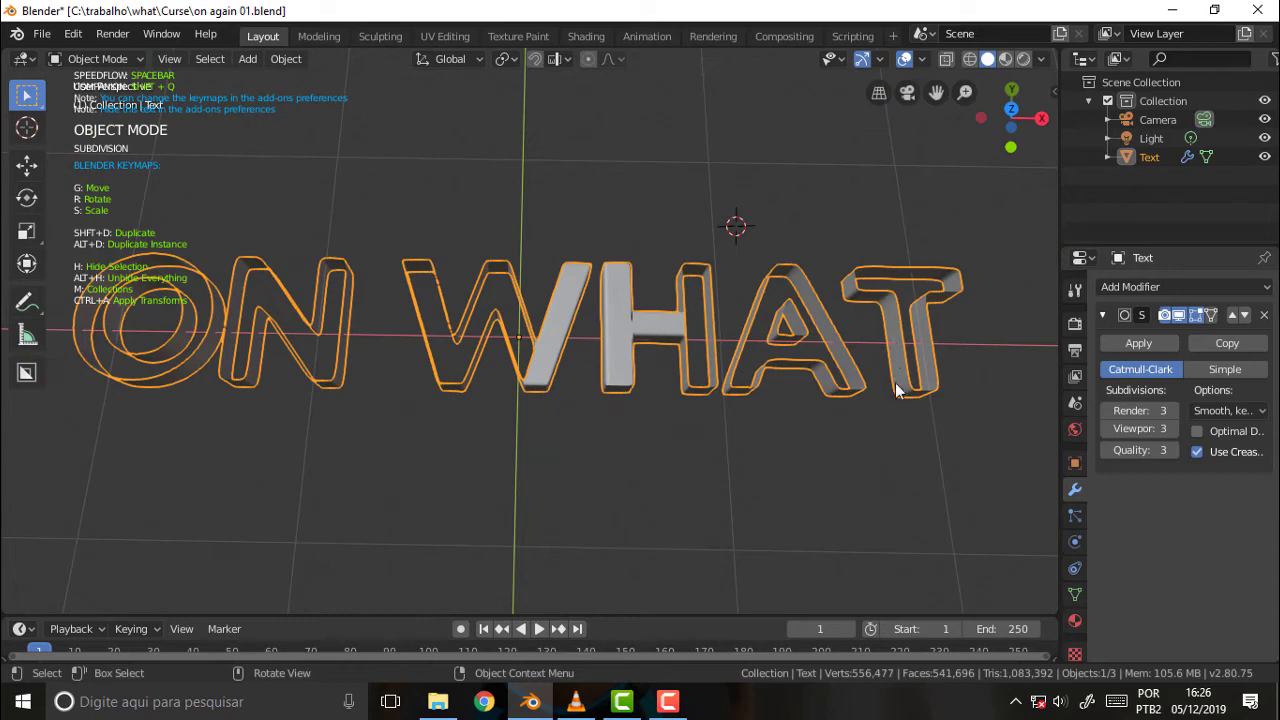
scroll(584, 282, up, 2)
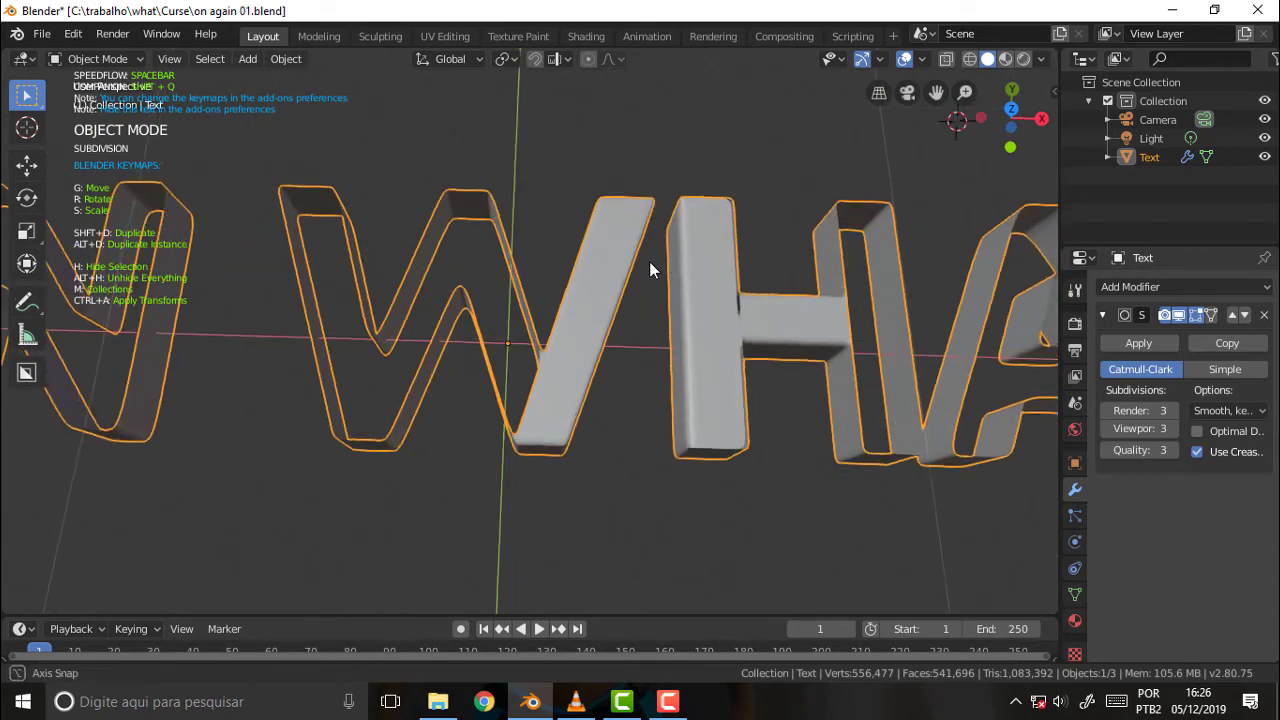
mouse_move(649, 261)
middle_down()
mouse_move(625, 188)
mouse_move(703, 251)
middle_up()
scroll(716, 284, down, 3)
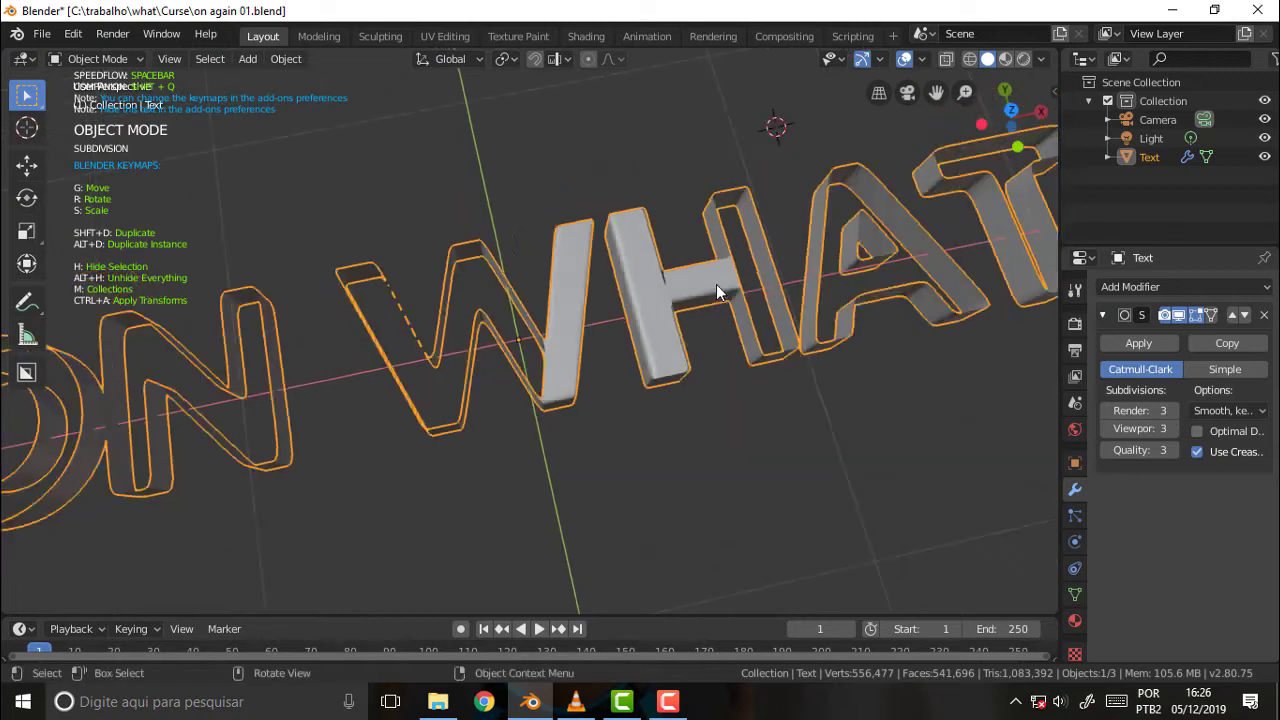
scroll(720, 281, down, 2)
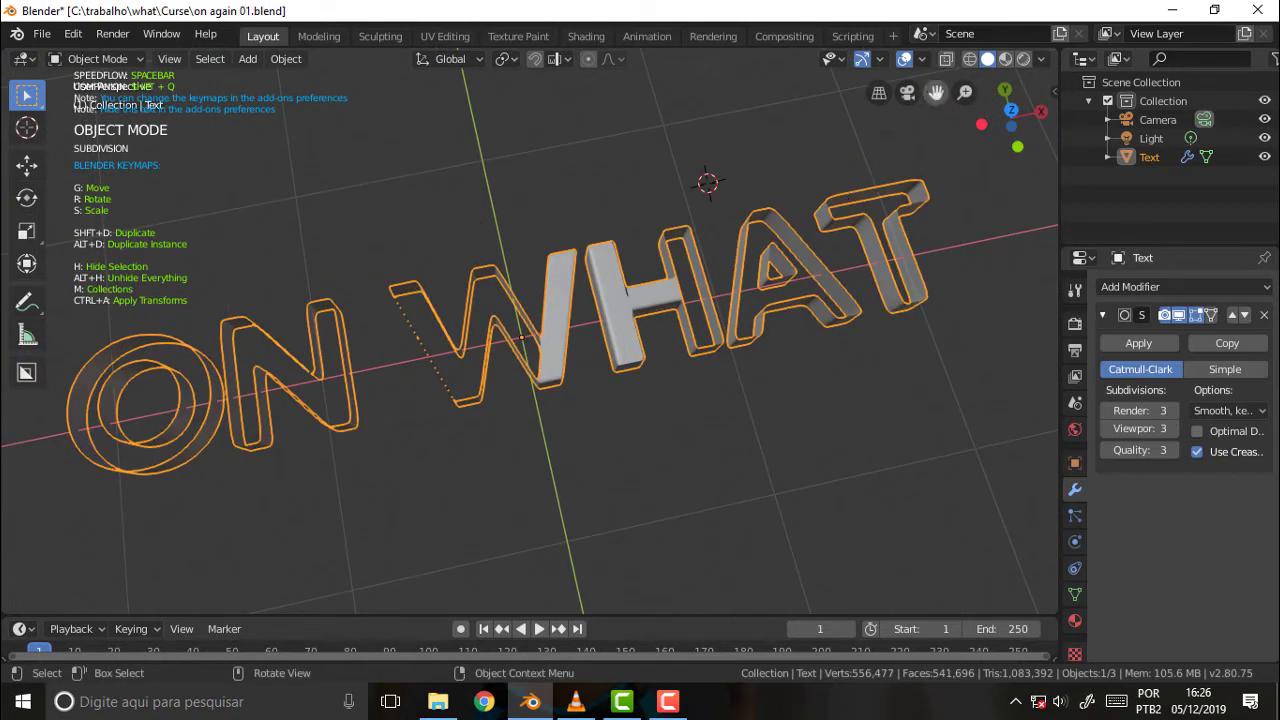
drag(936, 92, 871, 130)
scroll(729, 213, up, 3)
scroll(725, 208, up, 2)
mouse_move(722, 205)
middle_down()
mouse_move(655, 117)
mouse_move(738, 192)
mouse_move(721, 224)
mouse_move(655, 138)
mouse_move(703, 237)
middle_up()
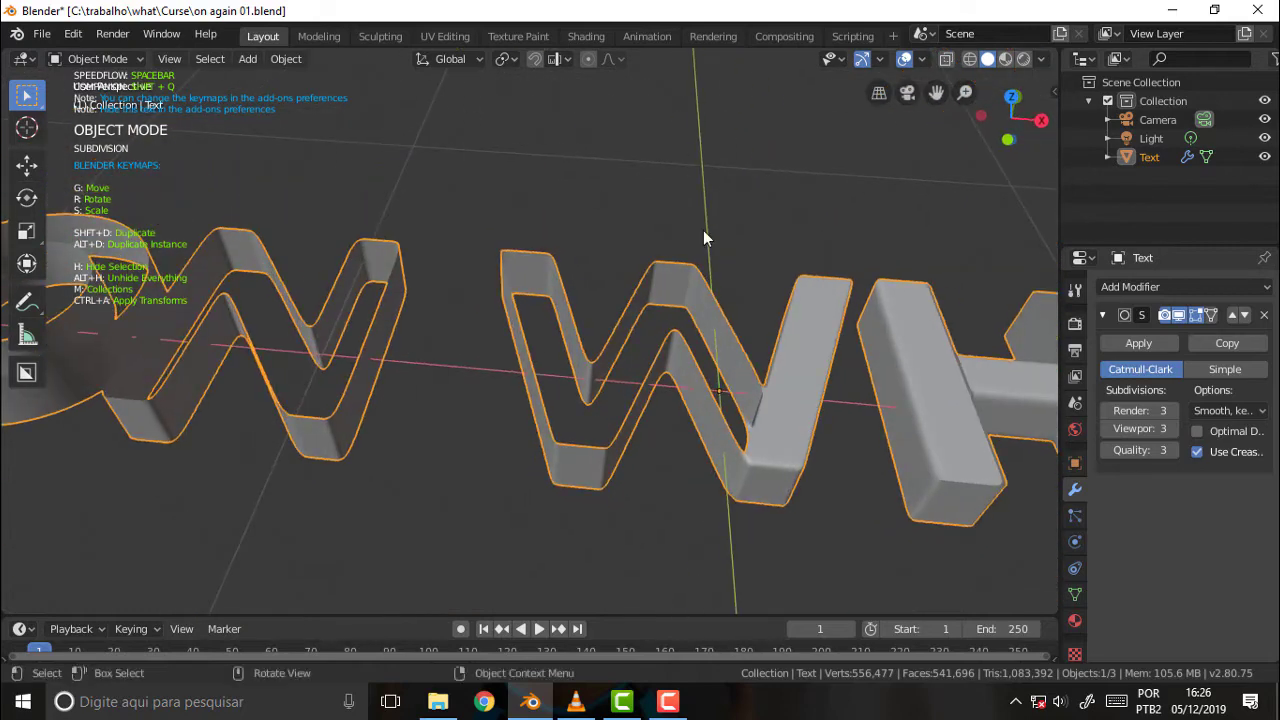
scroll(710, 245, down, 5)
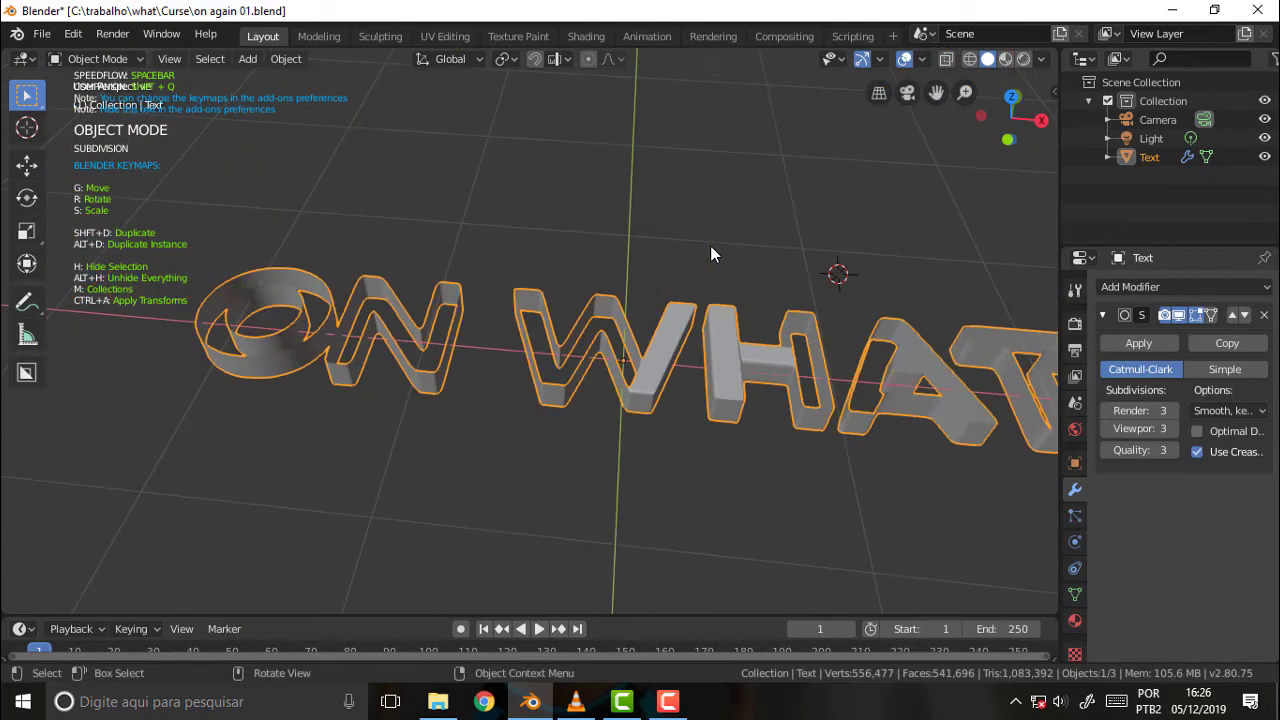
scroll(749, 320, up, 2)
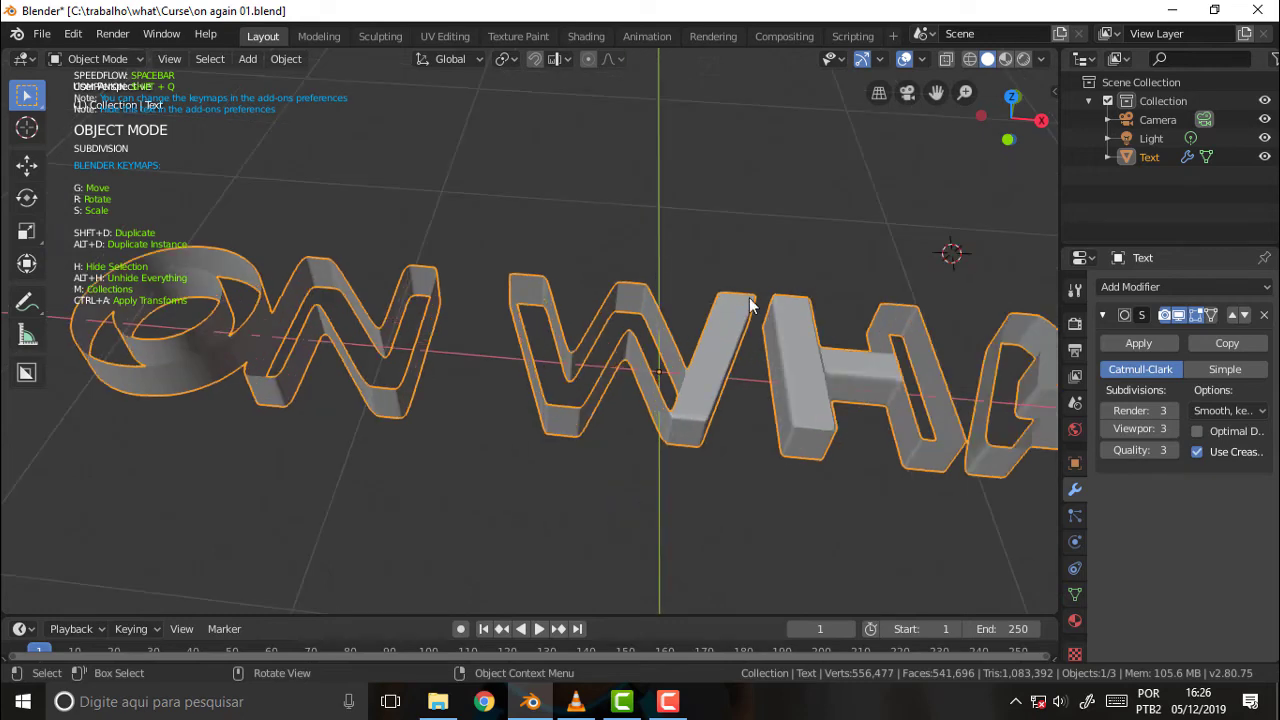
mouse_move(784, 226)
middle_down()
mouse_move(775, 478)
mouse_move(788, 341)
mouse_move(842, 301)
mouse_move(819, 255)
mouse_move(819, 280)
middle_up()
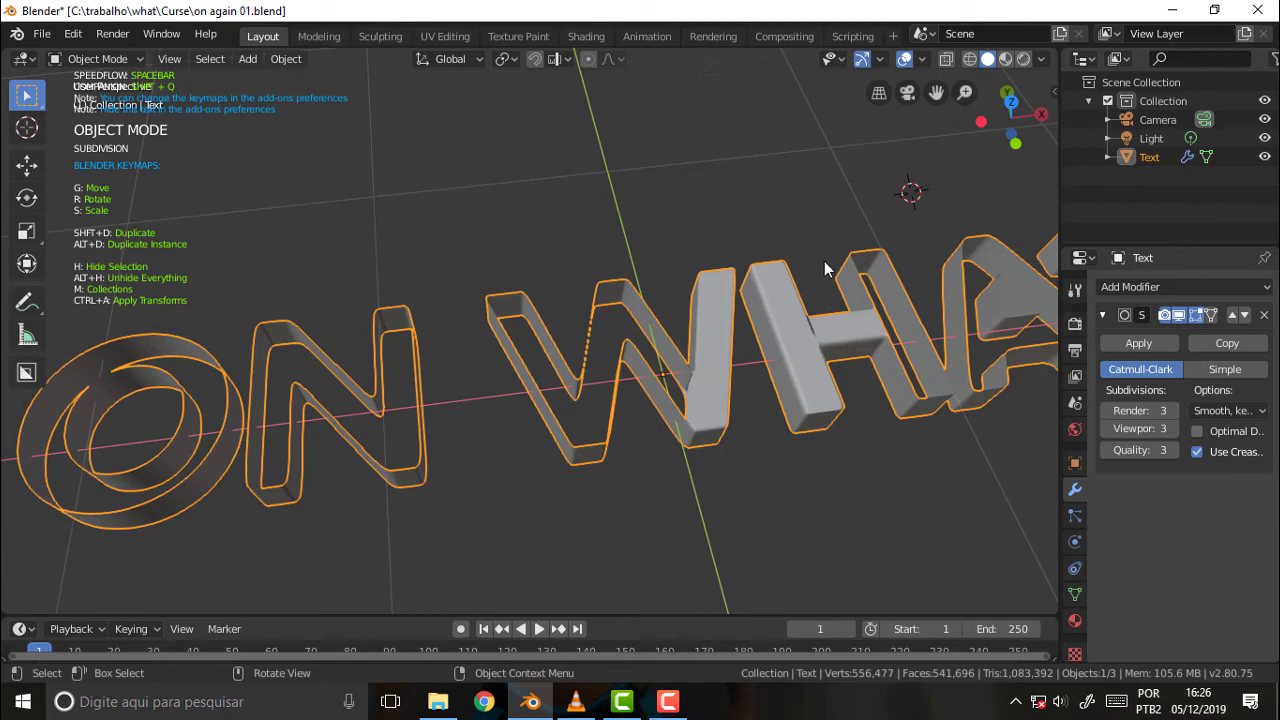
scroll(682, 243, up, 2)
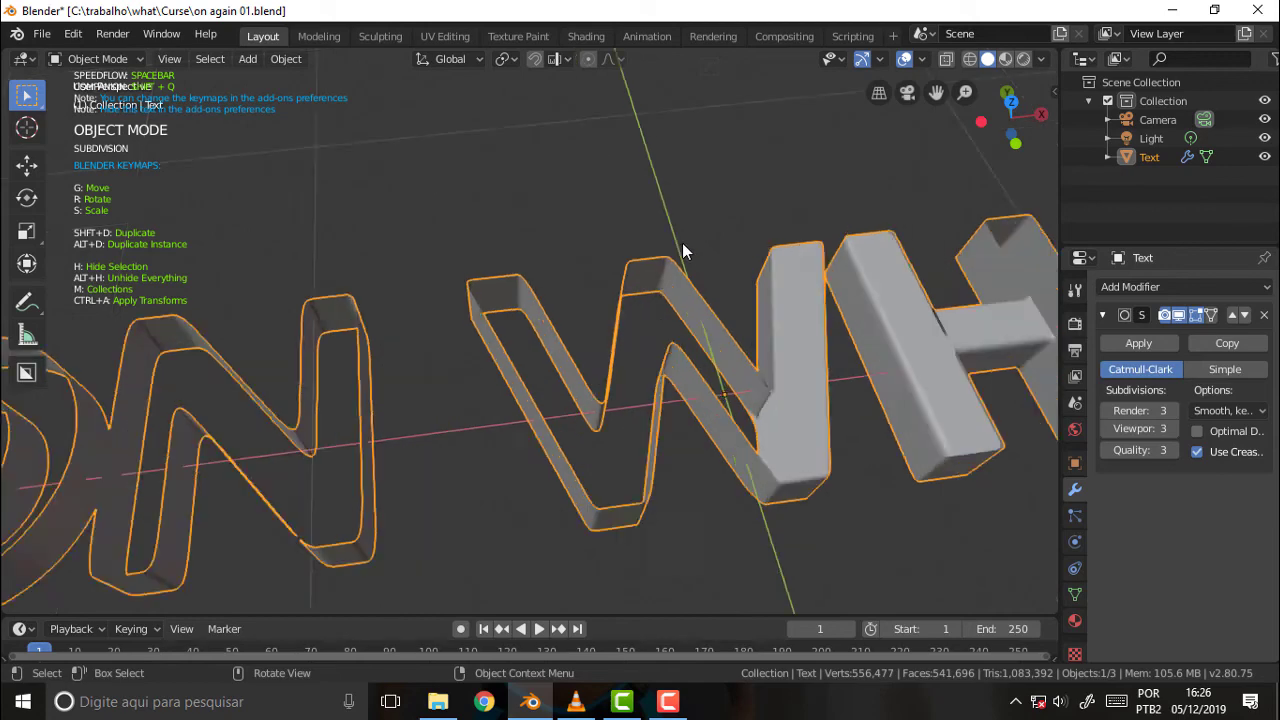
scroll(682, 243, up, 2)
scroll(765, 205, down, 2)
drag(935, 91, 729, 292)
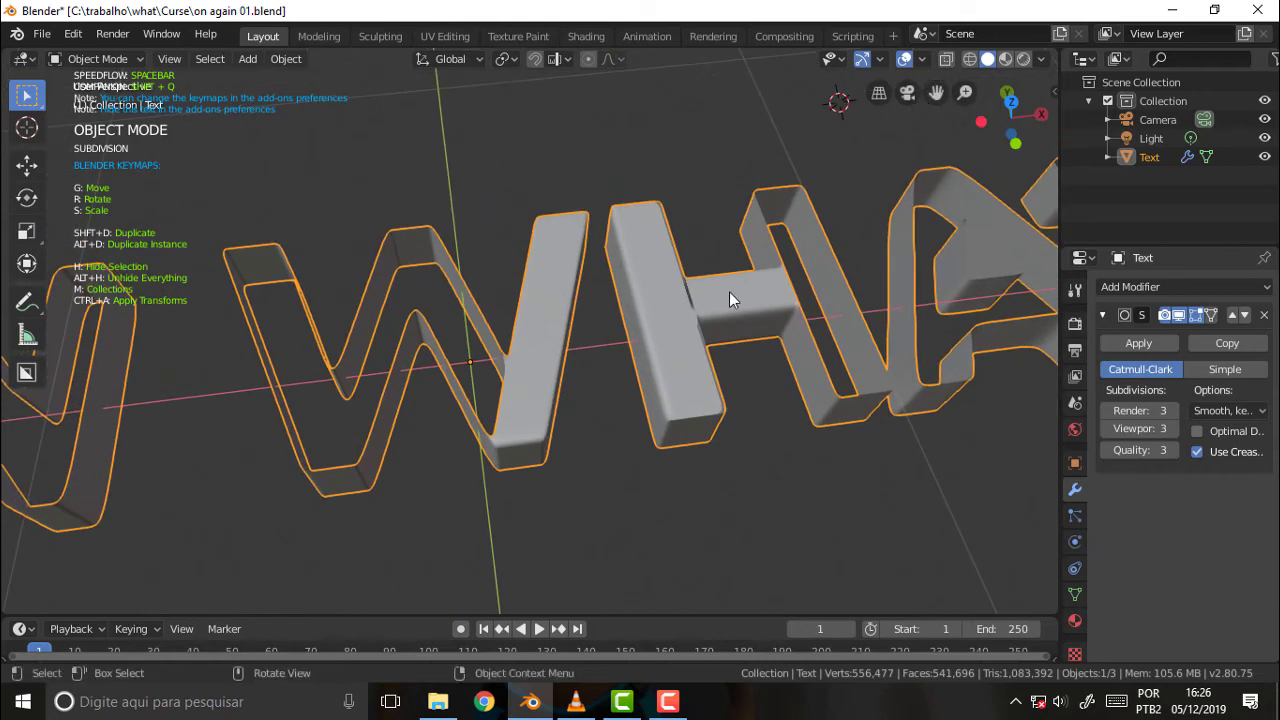
mouse_move(725, 282)
middle_down()
mouse_move(720, 183)
mouse_move(694, 289)
mouse_move(678, 578)
mouse_move(680, 463)
mouse_move(687, 606)
middle_up()
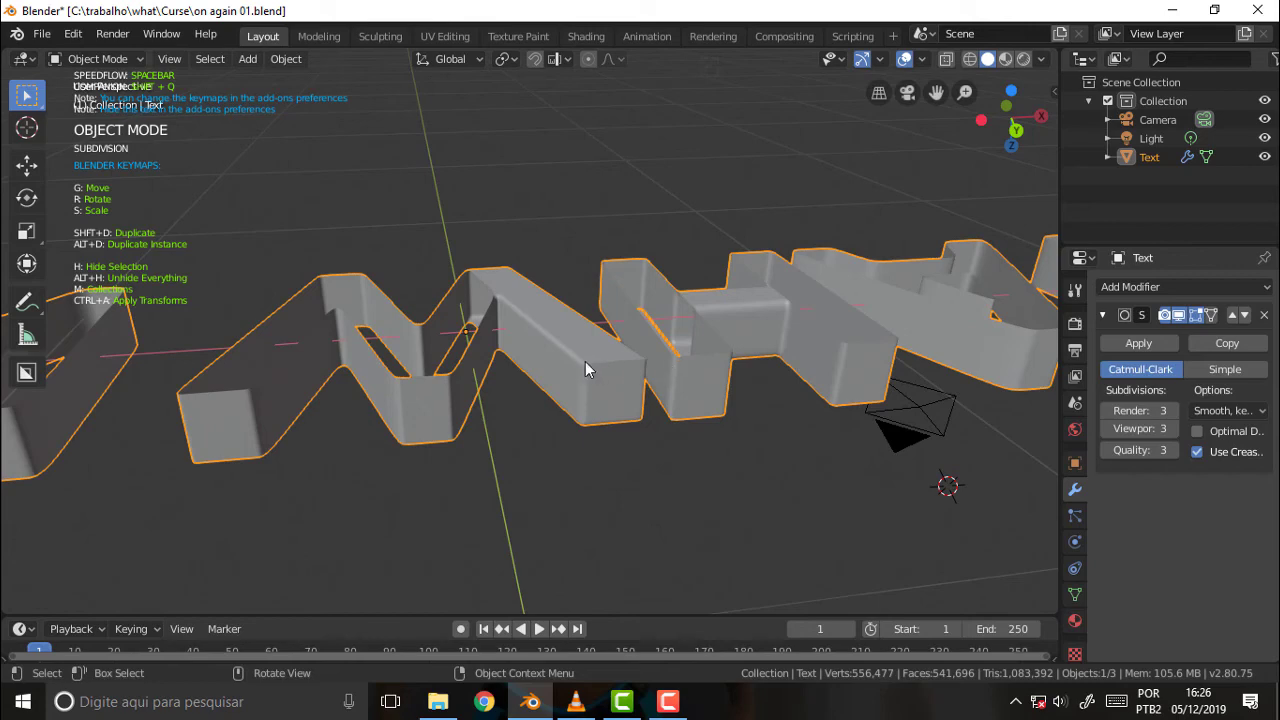
scroll(681, 340, up, 3)
mouse_move(680, 334)
middle_down()
mouse_move(697, 360)
mouse_move(697, 409)
mouse_move(686, 345)
mouse_move(738, 387)
middle_up()
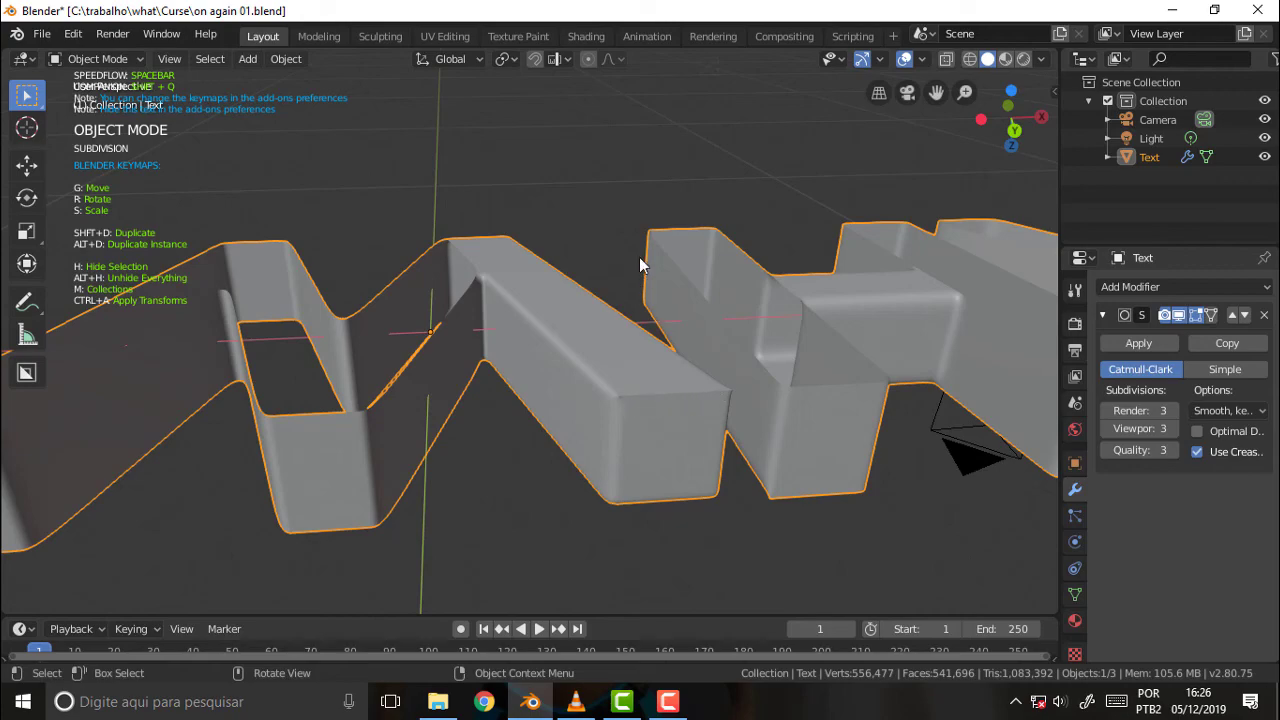
mouse_move(640, 266)
middle_down()
mouse_move(660, 371)
mouse_move(659, 535)
mouse_move(567, 282)
mouse_move(558, 437)
mouse_move(592, 290)
mouse_move(567, 419)
mouse_move(611, 385)
mouse_move(606, 331)
mouse_move(589, 457)
mouse_move(566, 423)
mouse_move(586, 395)
middle_up()
scroll(586, 395, up, 2)
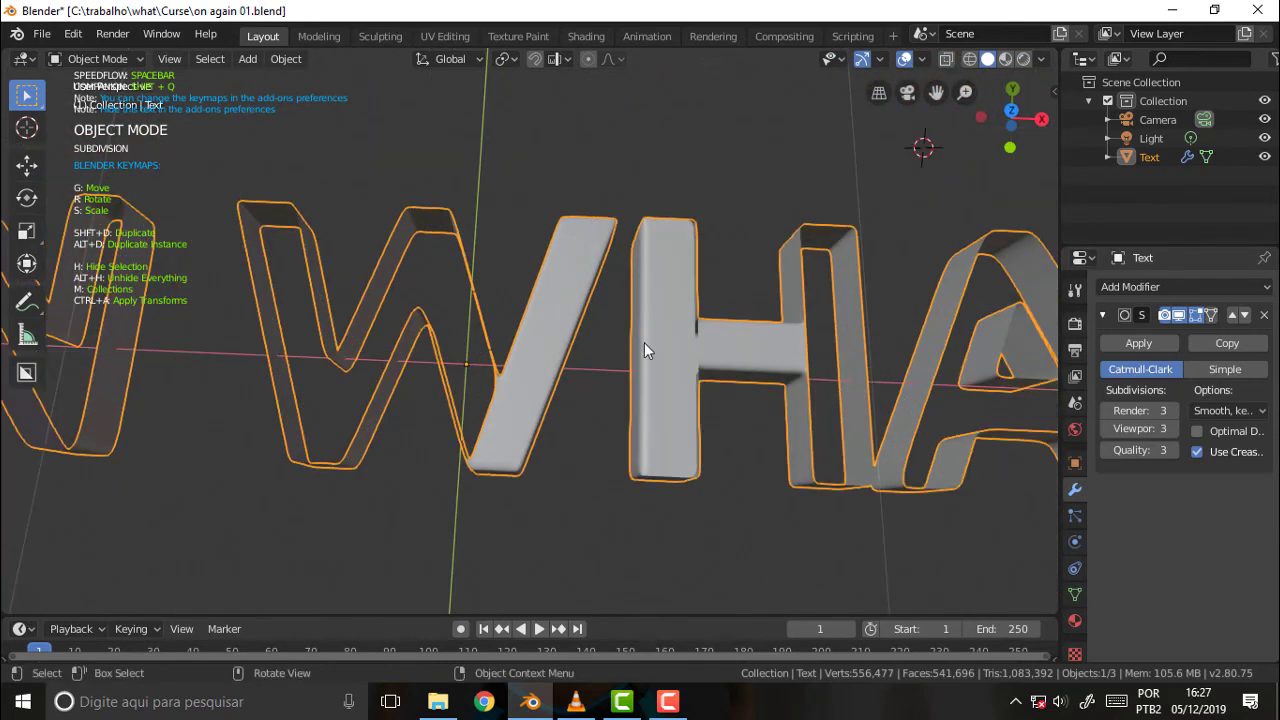
Step: Switch the ON WHAT text to Edit Mode, revealing its 10,309-vertex base cage
click(97, 58)
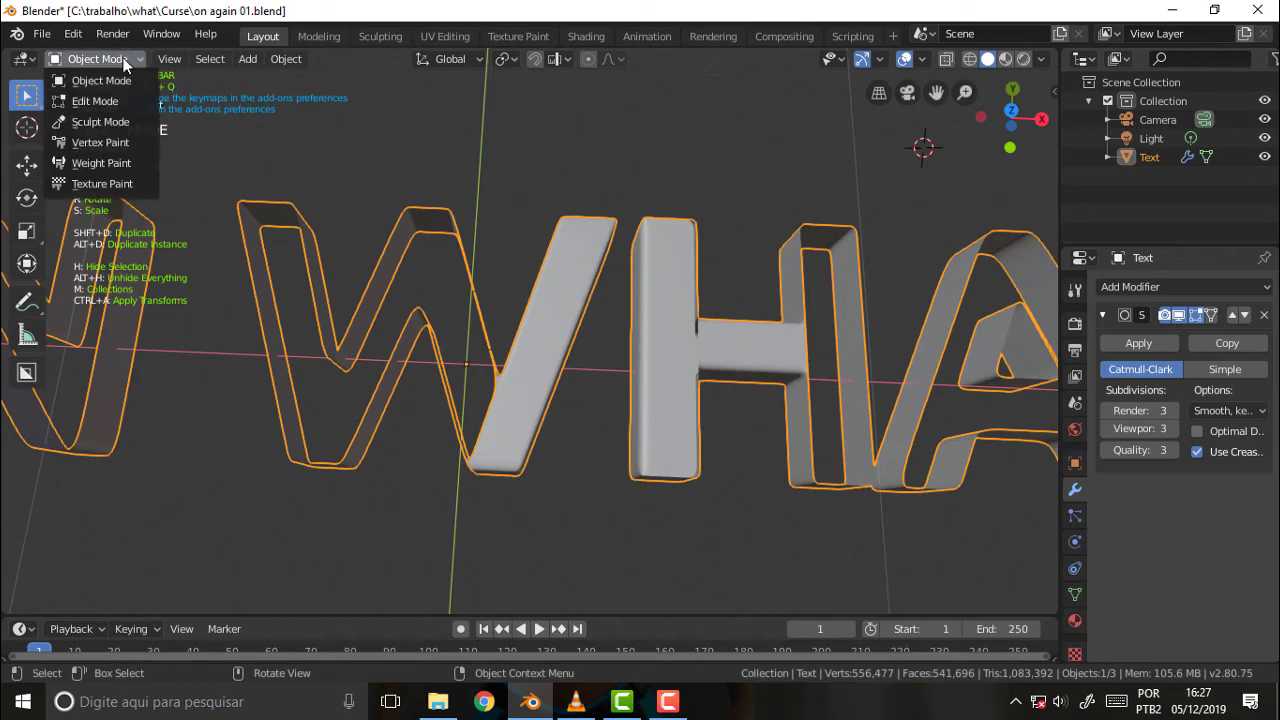
click(95, 97)
mouse_move(735, 240)
middle_down()
mouse_move(737, 420)
mouse_move(712, 210)
mouse_move(680, 131)
mouse_move(724, 180)
mouse_move(743, 243)
middle_up()
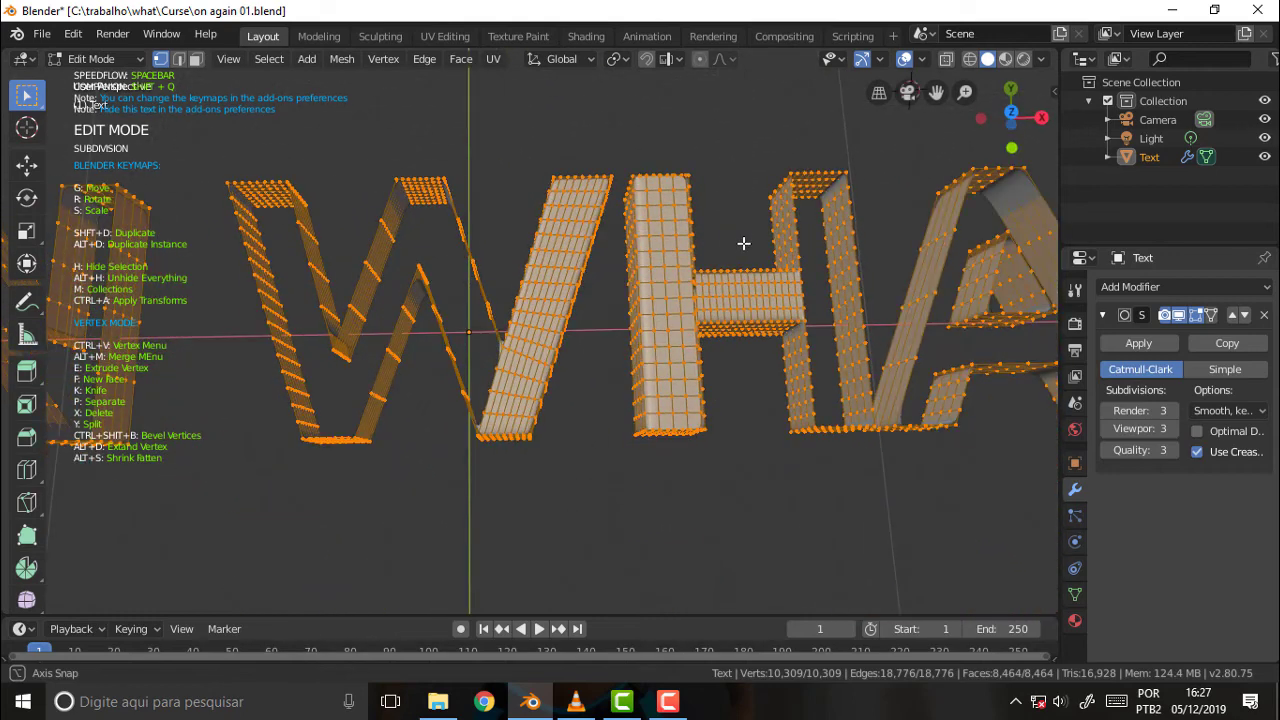